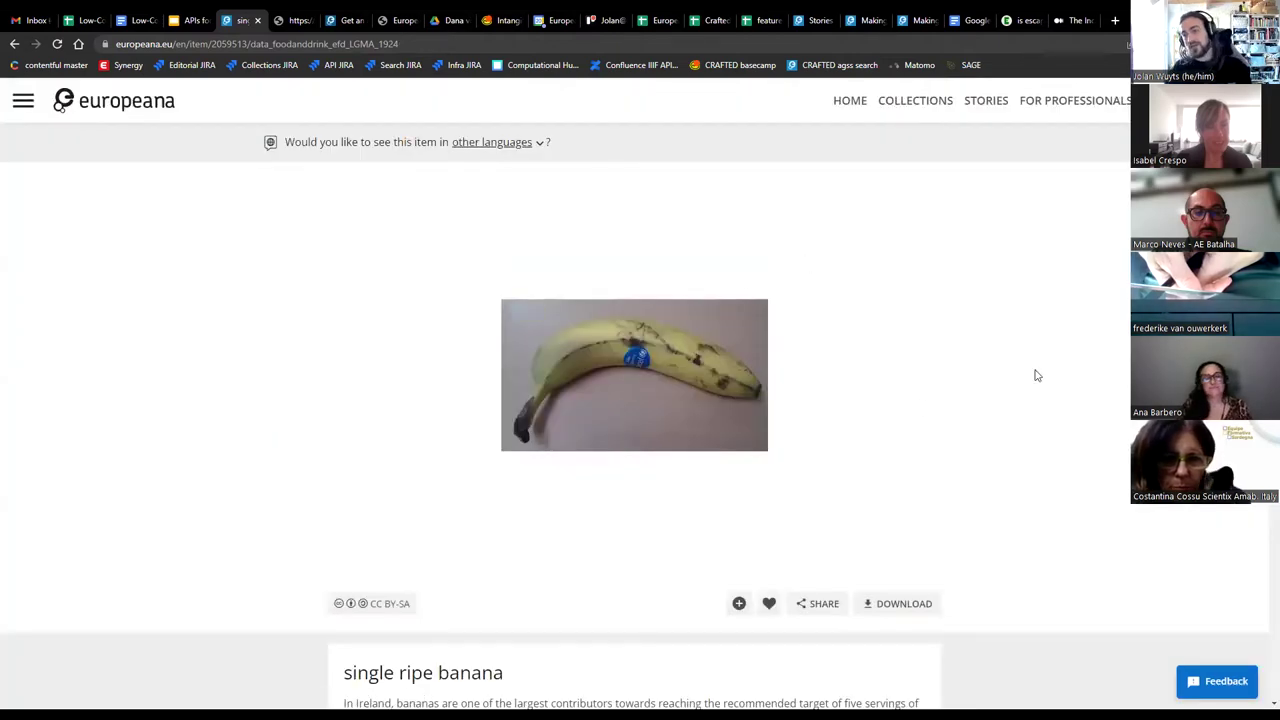
Scroll down the single ripe banana item page and look over its description.
{"action": "scroll", "coordinate": [380, 474], "scroll_direction": "down", "scroll_amount": 1}
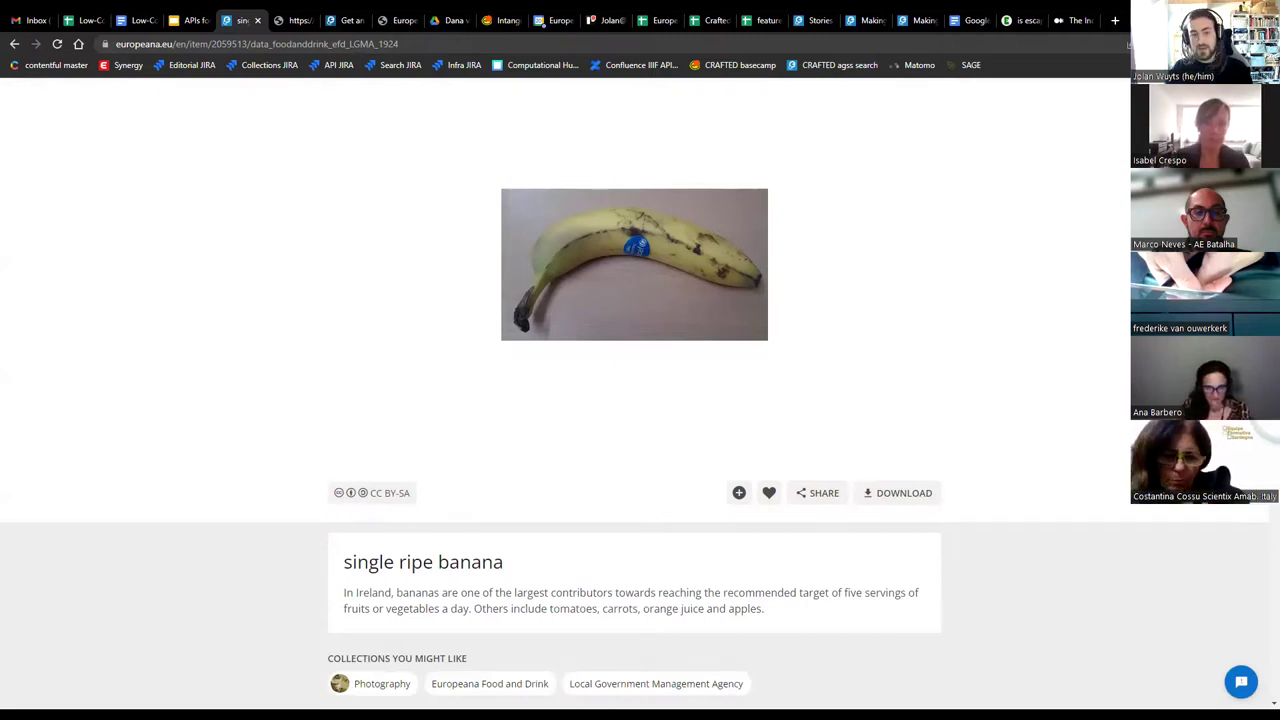
{"action": "scroll", "coordinate": [528, 386], "scroll_direction": "down", "scroll_amount": 2}
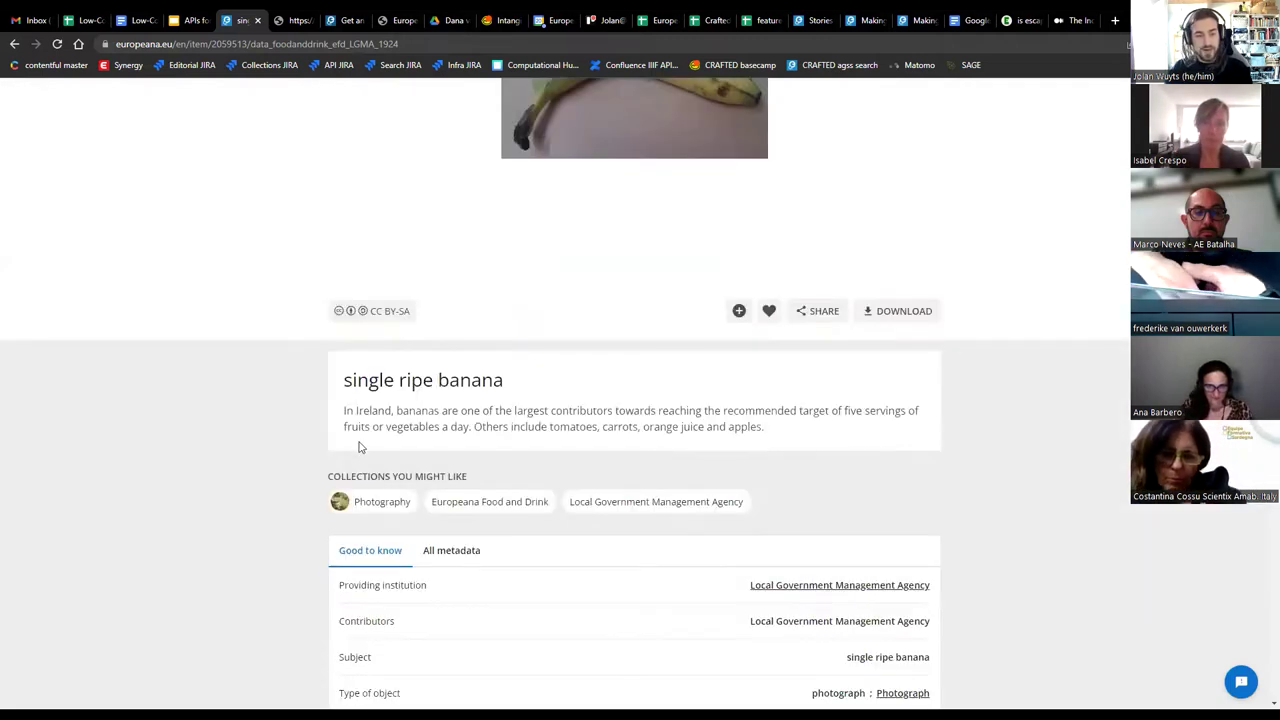
{"action": "left_click_drag", "start_coordinate": [343, 411], "coordinate": [708, 412]}
{"action": "left_click", "coordinate": [700, 426]}
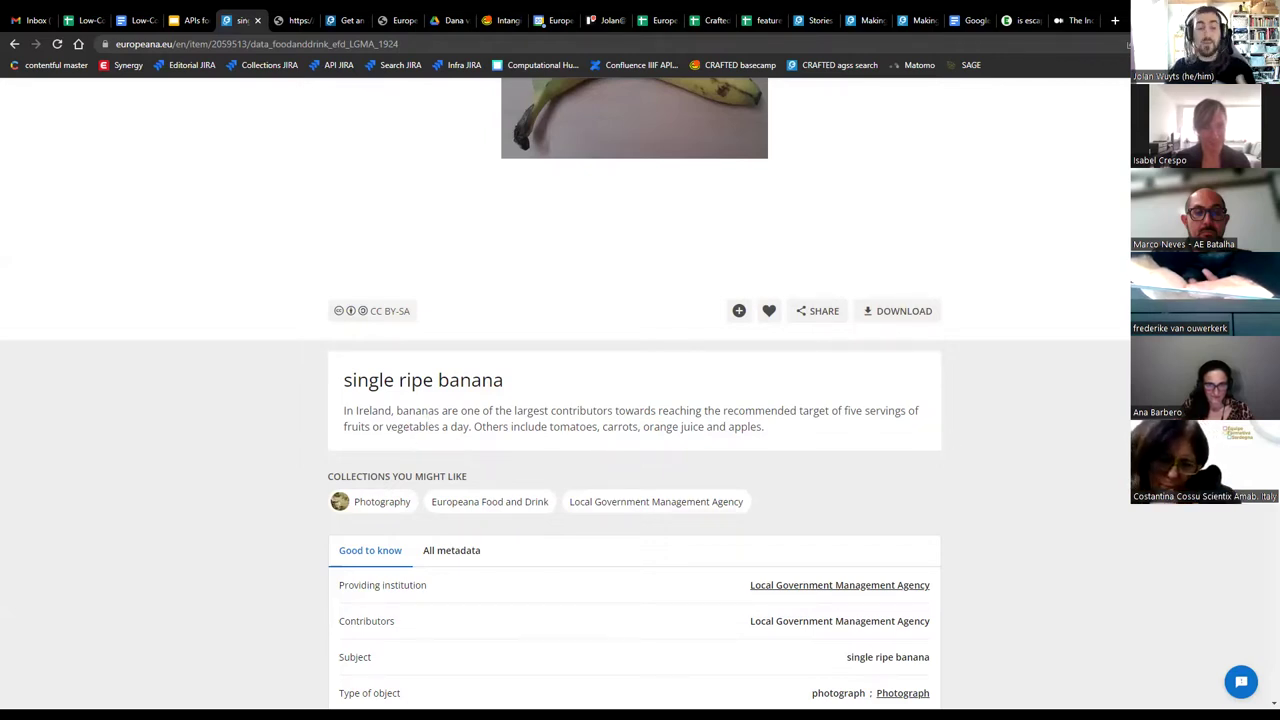
{"action": "scroll", "coordinate": [414, 457], "scroll_direction": "down", "scroll_amount": 3}
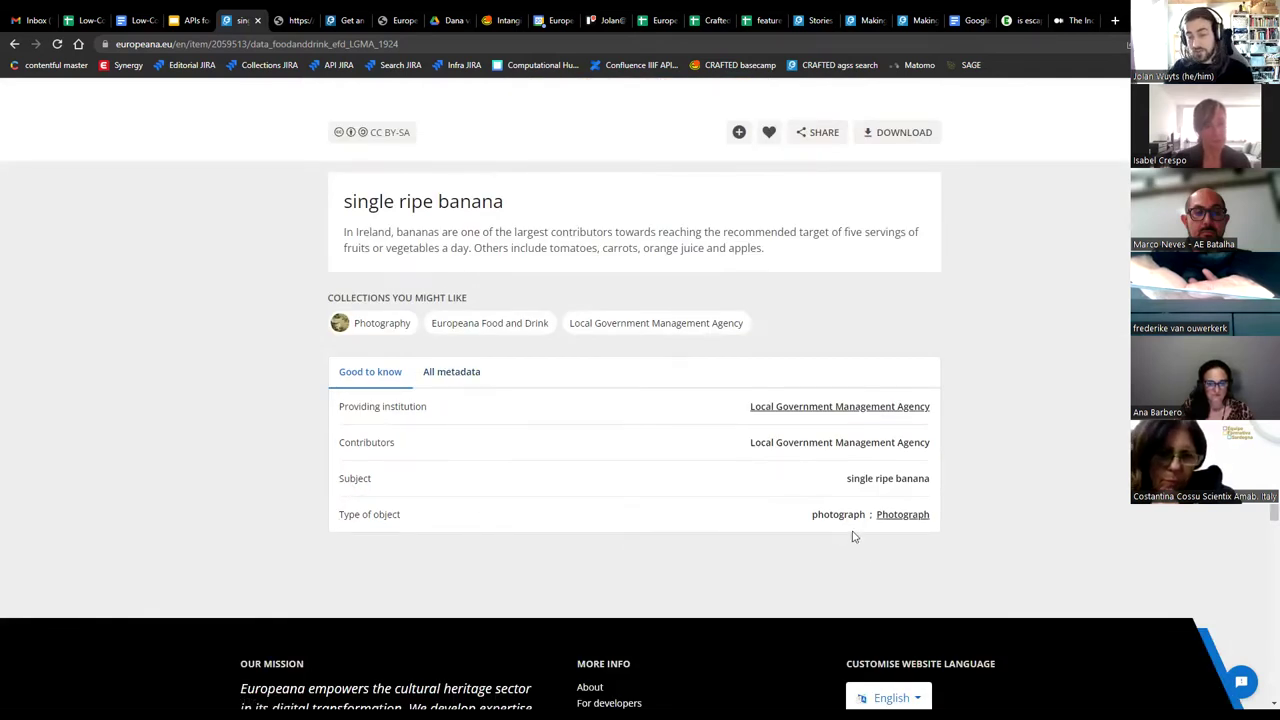
Show All metadata and review provider, CC BY-SA rights, EN language and Ireland.
{"action": "left_click", "coordinate": [451, 372]}
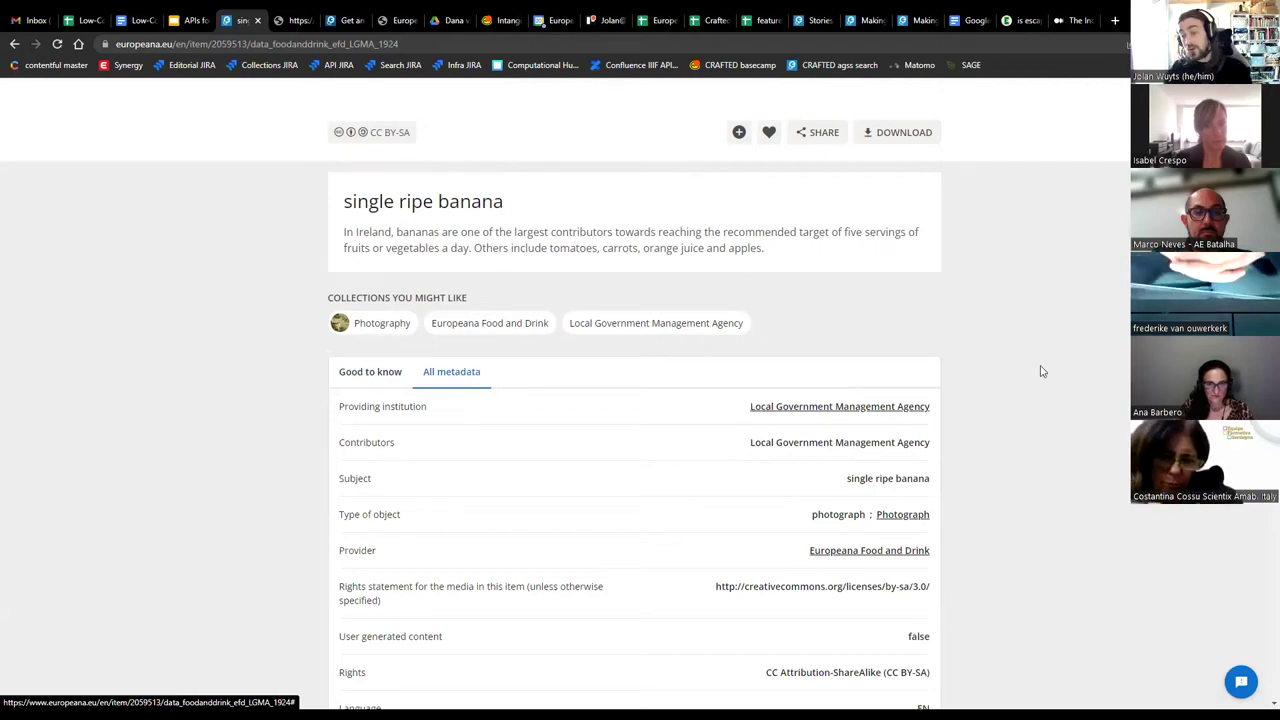
{"action": "scroll", "coordinate": [770, 383], "scroll_direction": "down", "scroll_amount": 1}
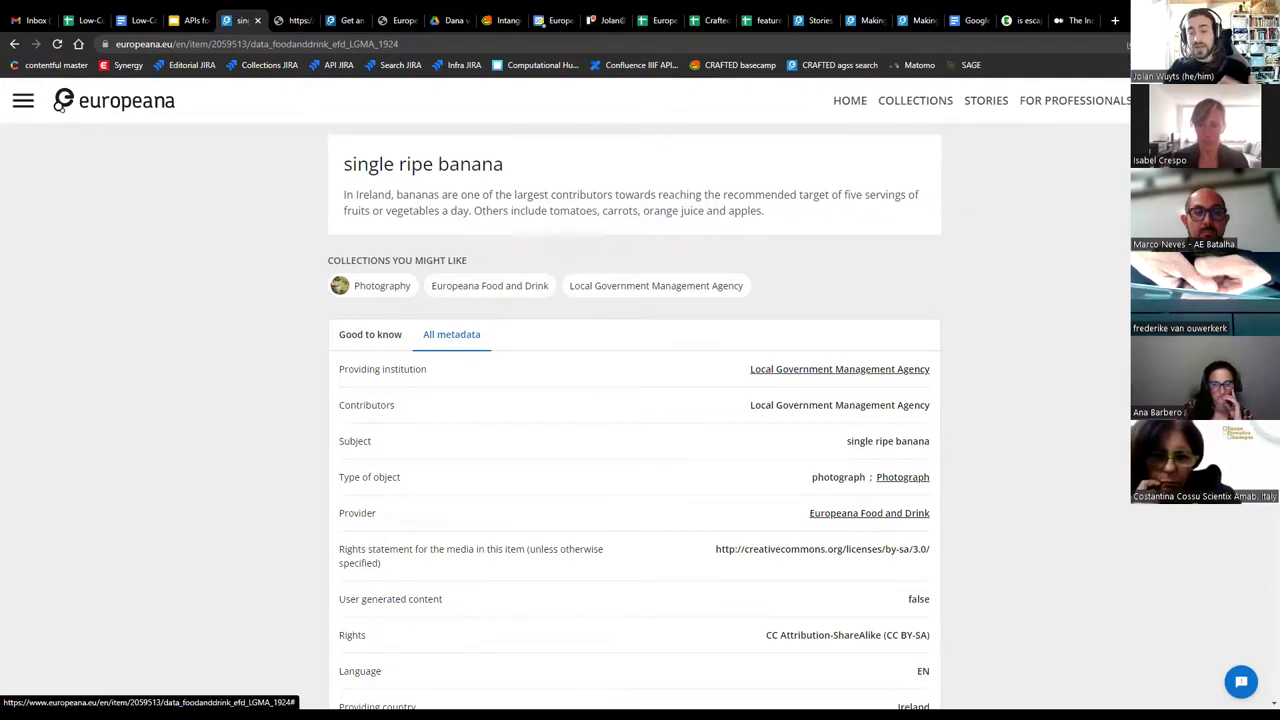
{"action": "scroll", "coordinate": [374, 528], "scroll_direction": "down", "scroll_amount": 2}
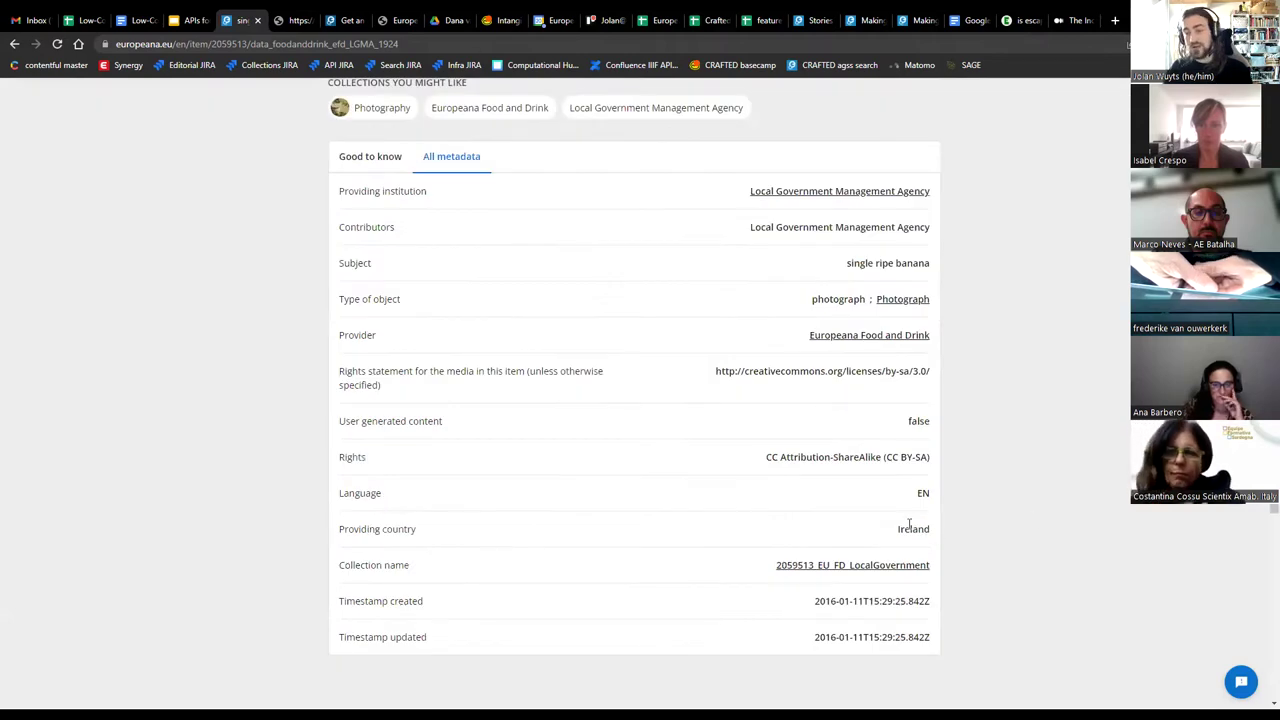
{"action": "scroll", "coordinate": [60, 110], "scroll_direction": "up", "scroll_amount": 5}
{"action": "scroll", "coordinate": [60, 110], "scroll_direction": "up", "scroll_amount": 2}
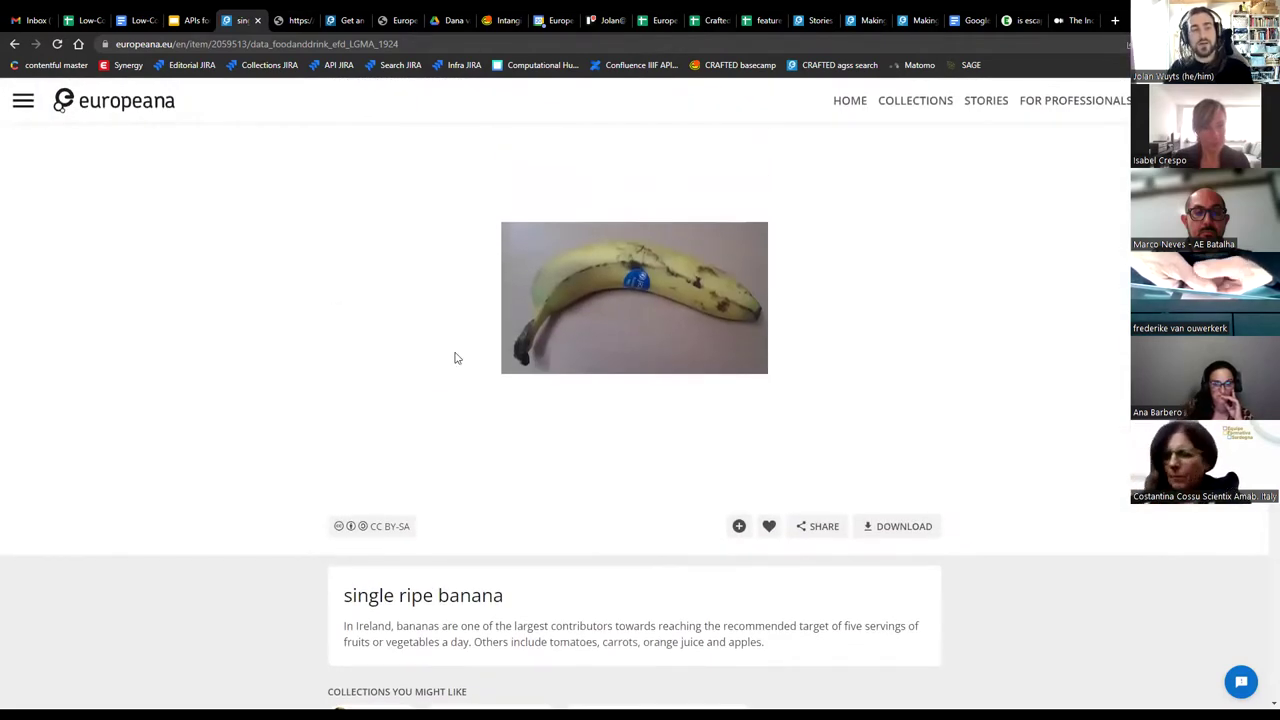
{"action": "left_click", "coordinate": [298, 20]}
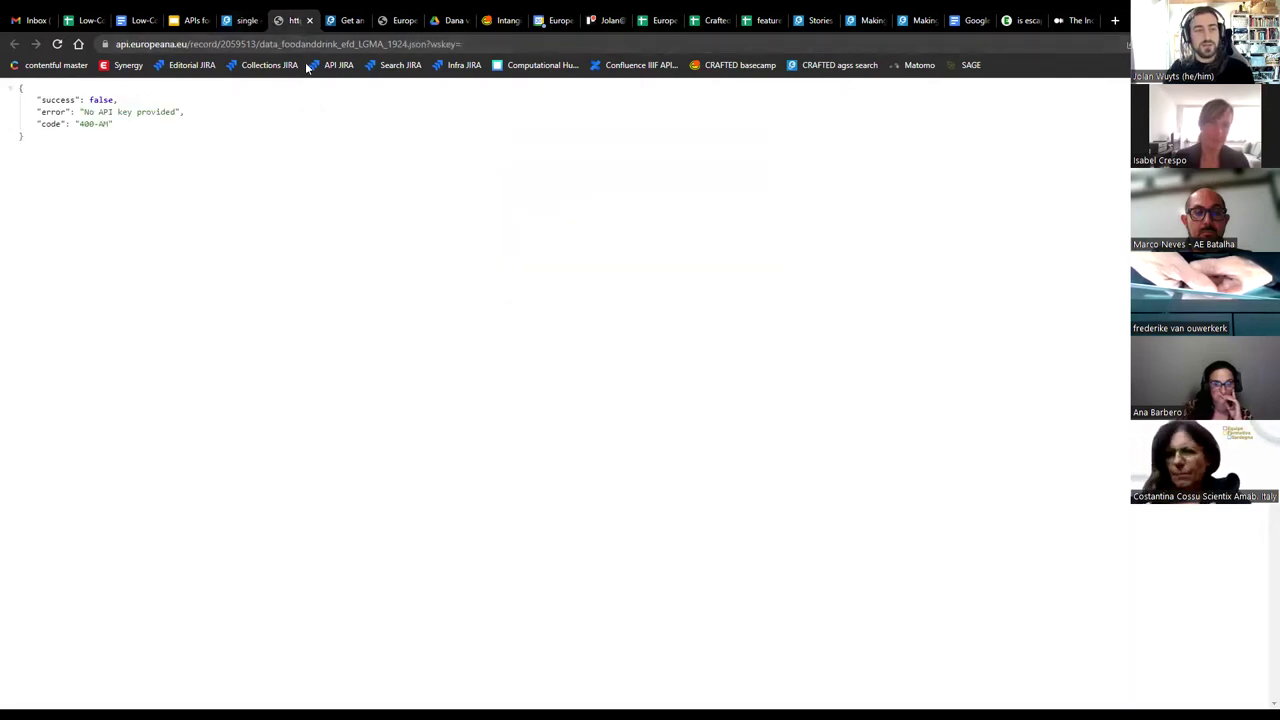
{"action": "left_click", "coordinate": [393, 45]}
{"action": "left_click", "coordinate": [486, 45]}
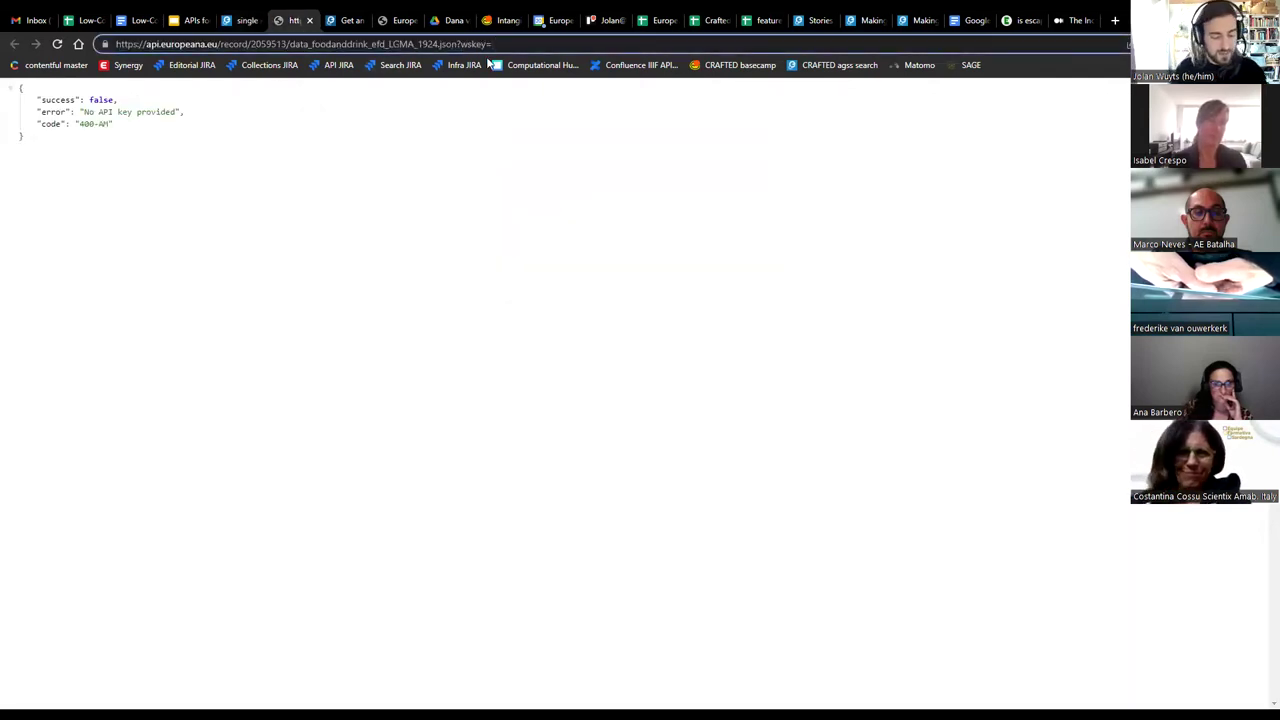
{"action": "type", "text": "api2demo"}
{"action": "key", "text": "Return"}
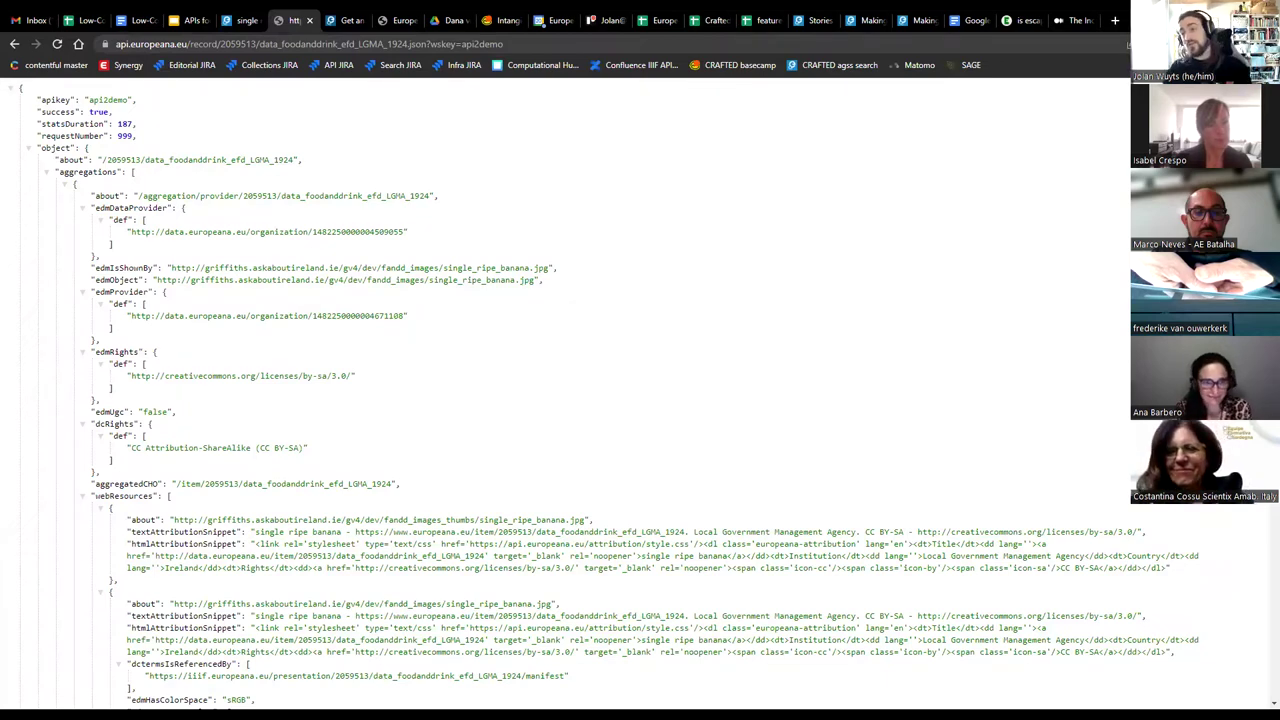
Scroll through the returned JSON's aggregations, rights and web resources.
{"action": "scroll", "coordinate": [520, 556], "scroll_direction": "down", "scroll_amount": 15}
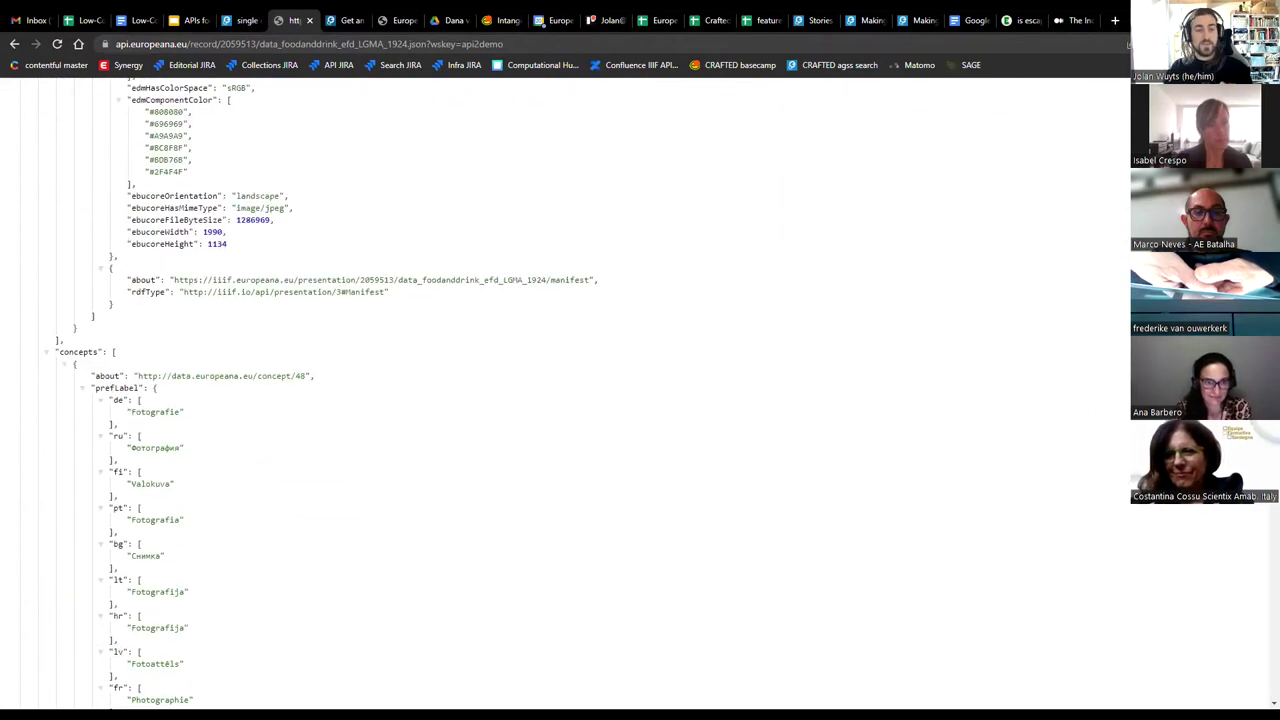
{"action": "scroll", "coordinate": [1260, 537], "scroll_direction": "down", "scroll_amount": 20}
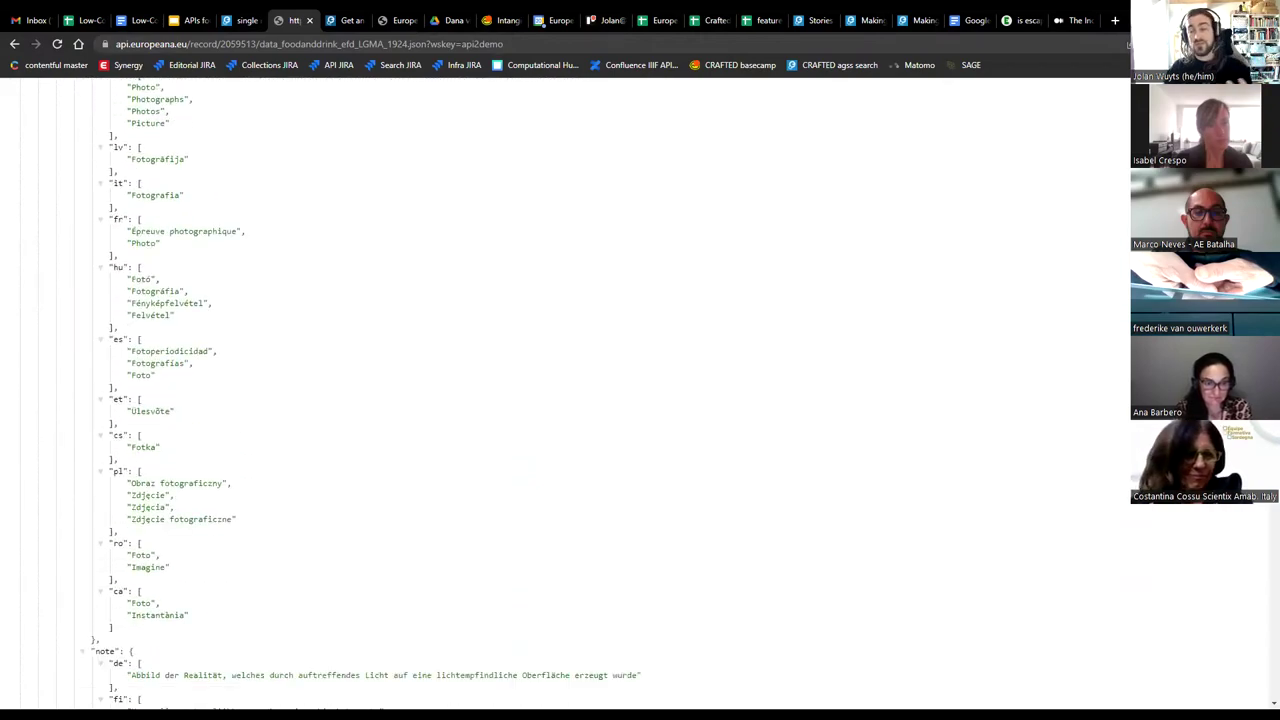
{"action": "left_click_drag", "start_coordinate": [1260, 537], "coordinate": [1266, 430]}
{"action": "scroll", "coordinate": [565, 400], "scroll_direction": "up", "scroll_amount": 20}
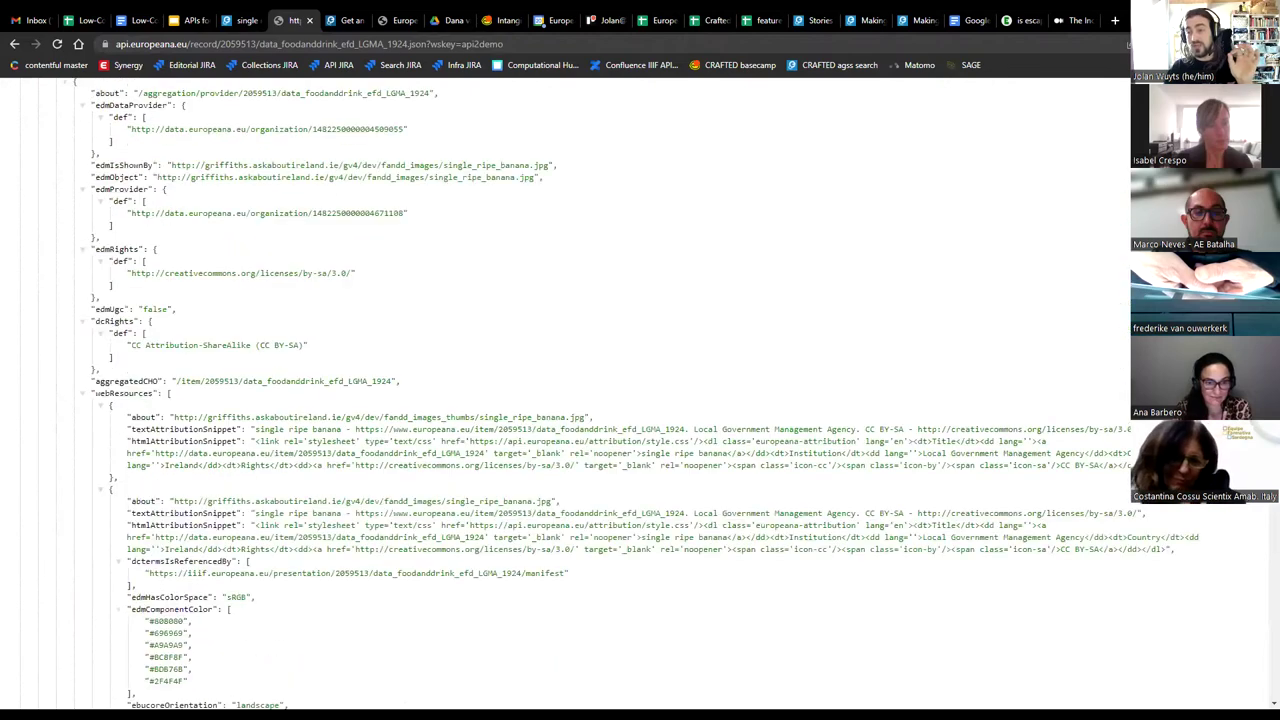
{"action": "scroll", "coordinate": [726, 230], "scroll_direction": "up", "scroll_amount": 1}
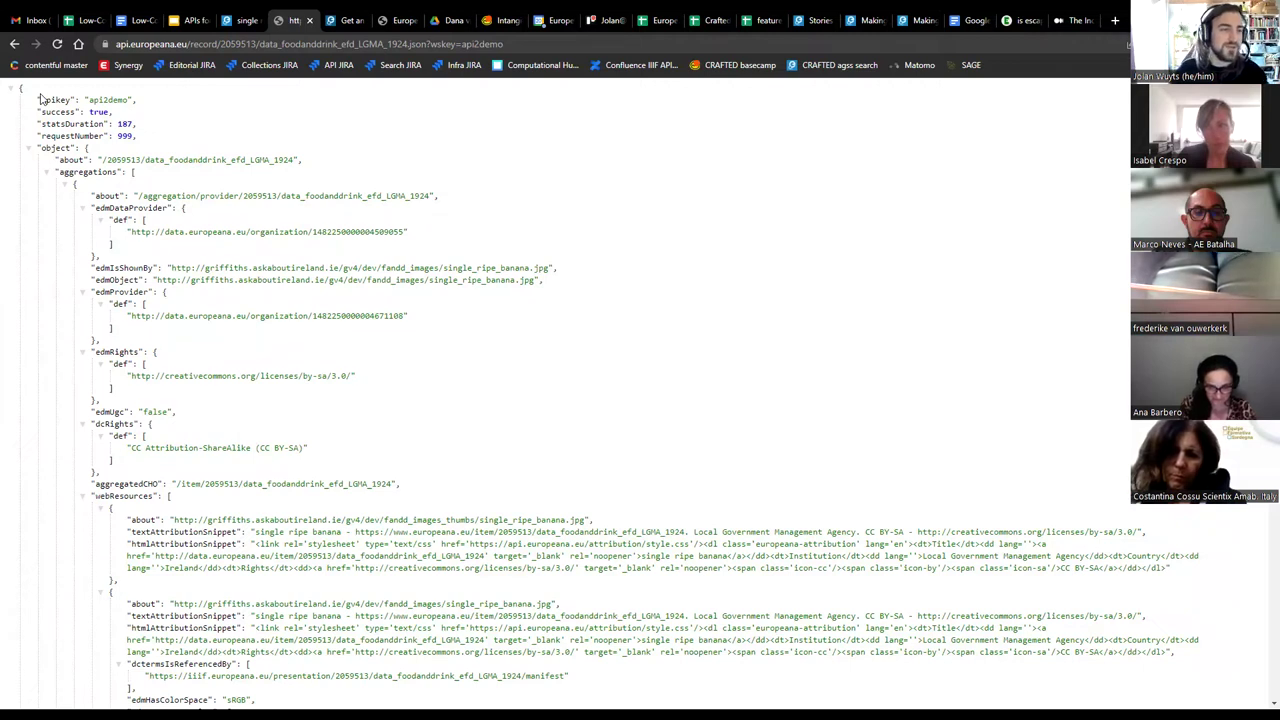
{"action": "left_click_drag", "start_coordinate": [38, 100], "coordinate": [168, 140]}
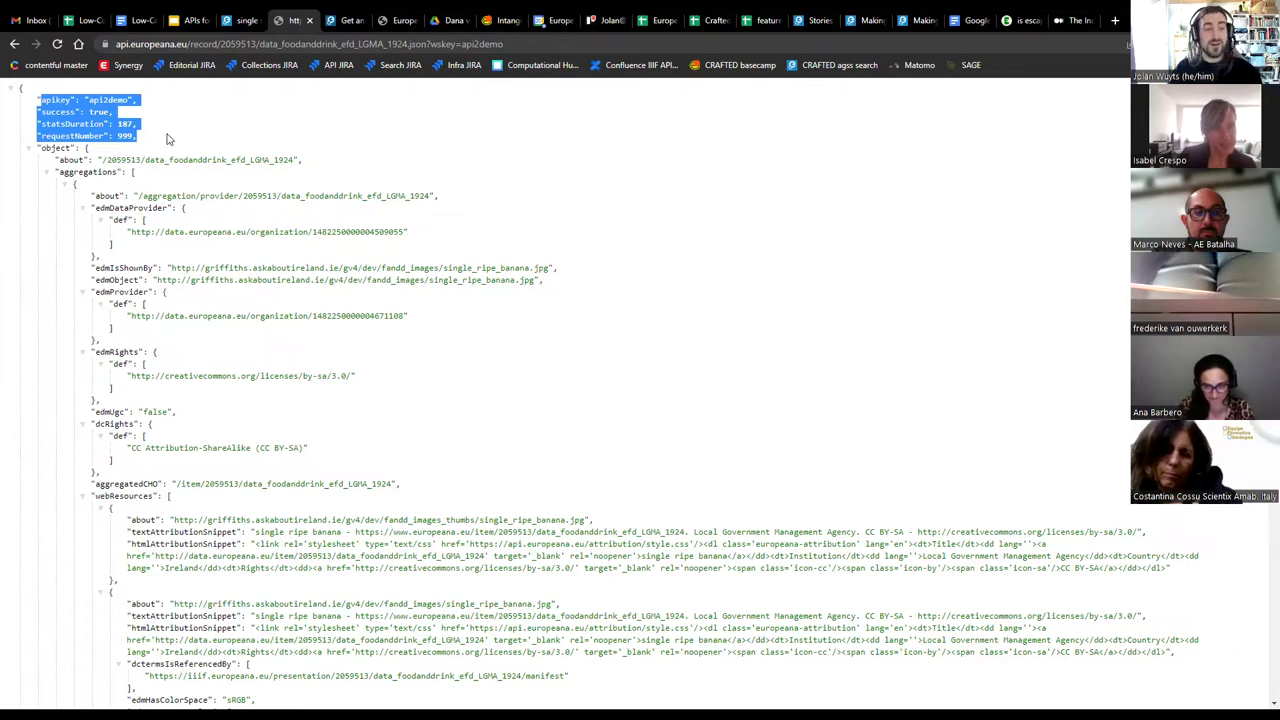
{"action": "left_click", "coordinate": [167, 139]}
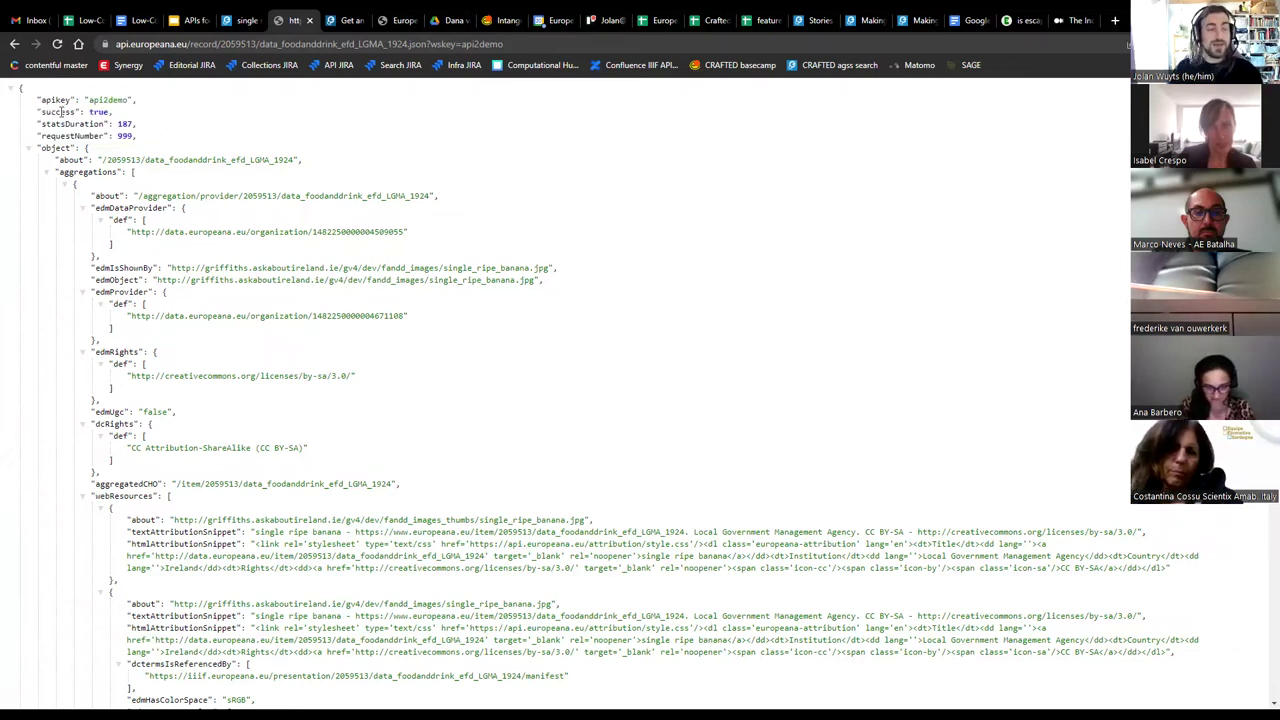
{"action": "double_click", "coordinate": [60, 100]}
{"action": "left_click_drag", "start_coordinate": [92, 100], "coordinate": [136, 102]}
{"action": "left_click", "coordinate": [70, 111]}
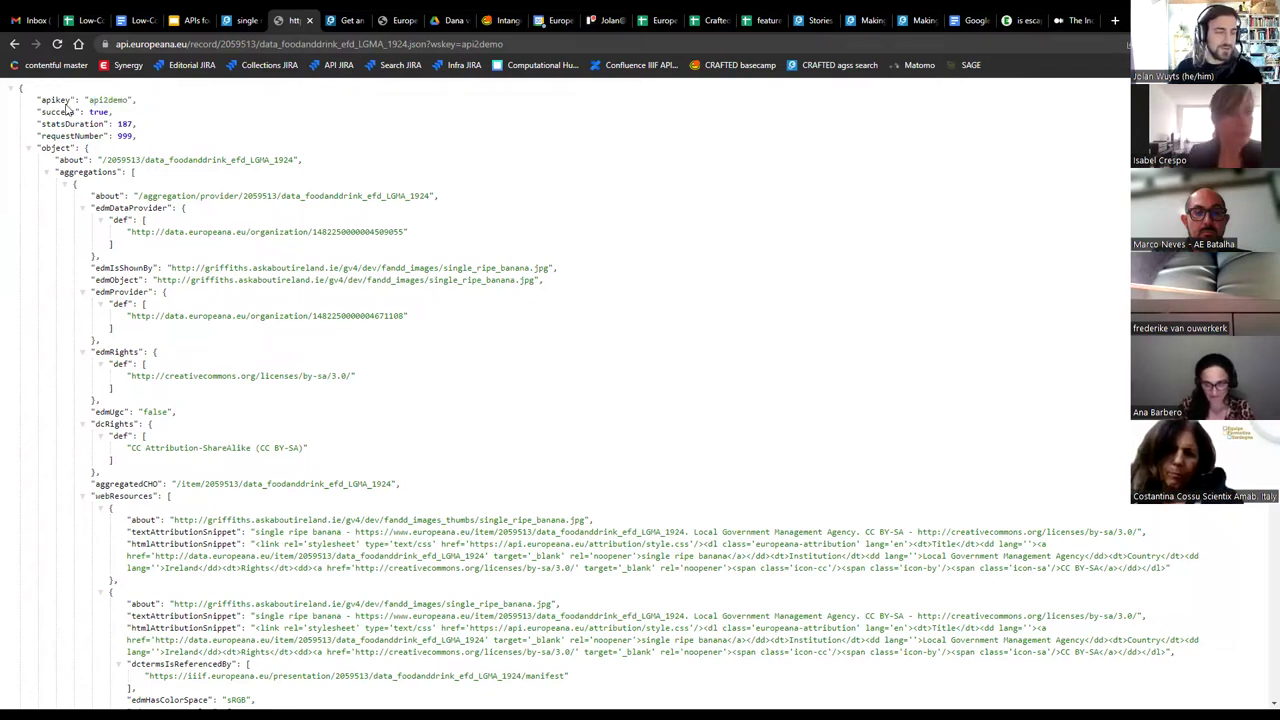
{"action": "left_click_drag", "start_coordinate": [43, 111], "coordinate": [127, 123]}
{"action": "left_click", "coordinate": [103, 123]}
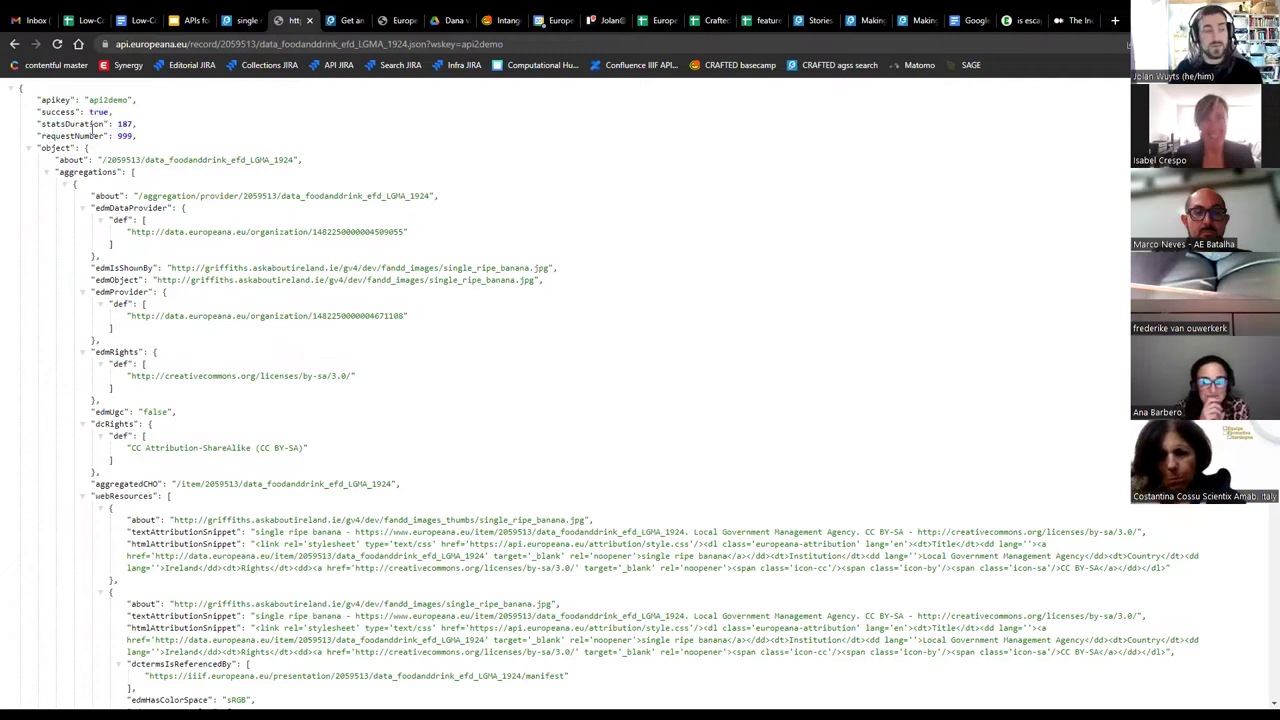
{"action": "left_click_drag", "start_coordinate": [40, 125], "coordinate": [107, 136]}
{"action": "left_click", "coordinate": [58, 123]}
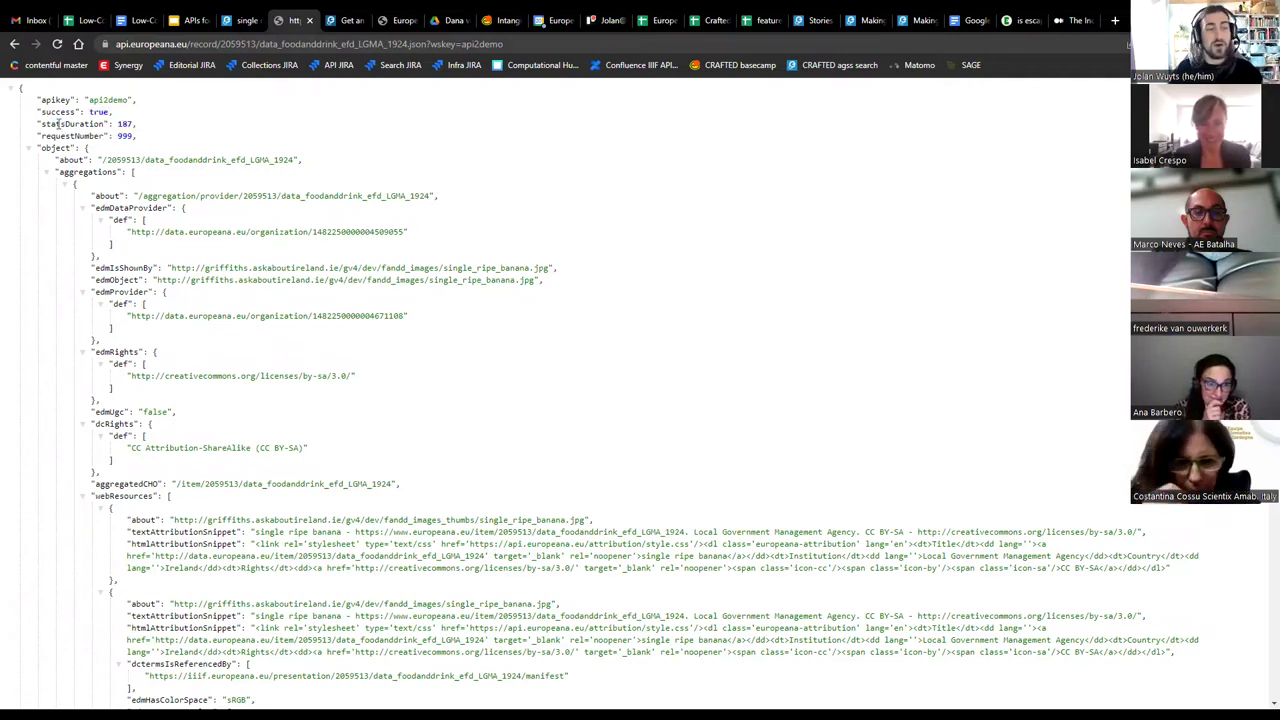
{"action": "mouse_move", "coordinate": [115, 123]}
{"action": "left_mouse_down"}
{"action": "mouse_move", "coordinate": [135, 131]}
{"action": "mouse_move", "coordinate": [64, 136]}
{"action": "mouse_move", "coordinate": [128, 136]}
{"action": "left_mouse_up"}
{"action": "left_click", "coordinate": [135, 135]}
{"action": "left_click", "coordinate": [118, 137]}
{"action": "mouse_move", "coordinate": [34, 101]}
{"action": "left_mouse_down"}
{"action": "mouse_move", "coordinate": [157, 128]}
{"action": "mouse_move", "coordinate": [47, 95]}
{"action": "left_mouse_up"}
{"action": "left_click", "coordinate": [166, 143]}
{"action": "left_click", "coordinate": [46, 97]}
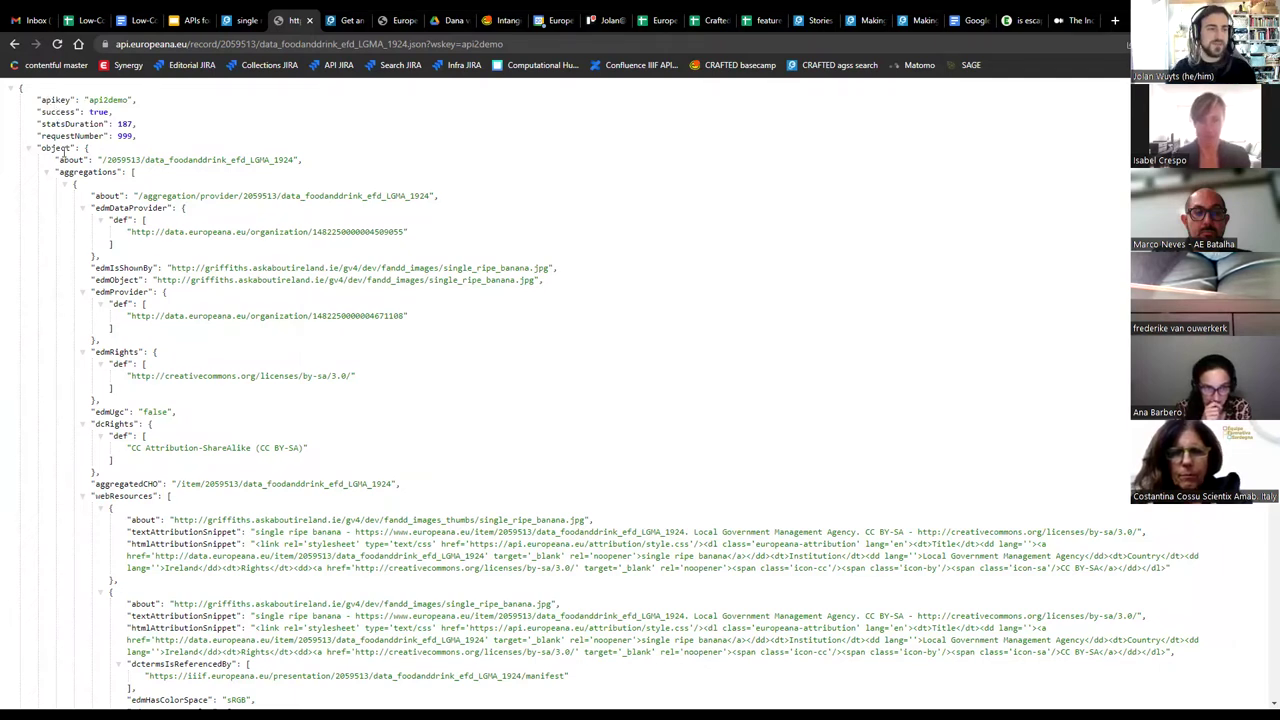
{"action": "left_click_drag", "start_coordinate": [42, 150], "coordinate": [82, 162]}
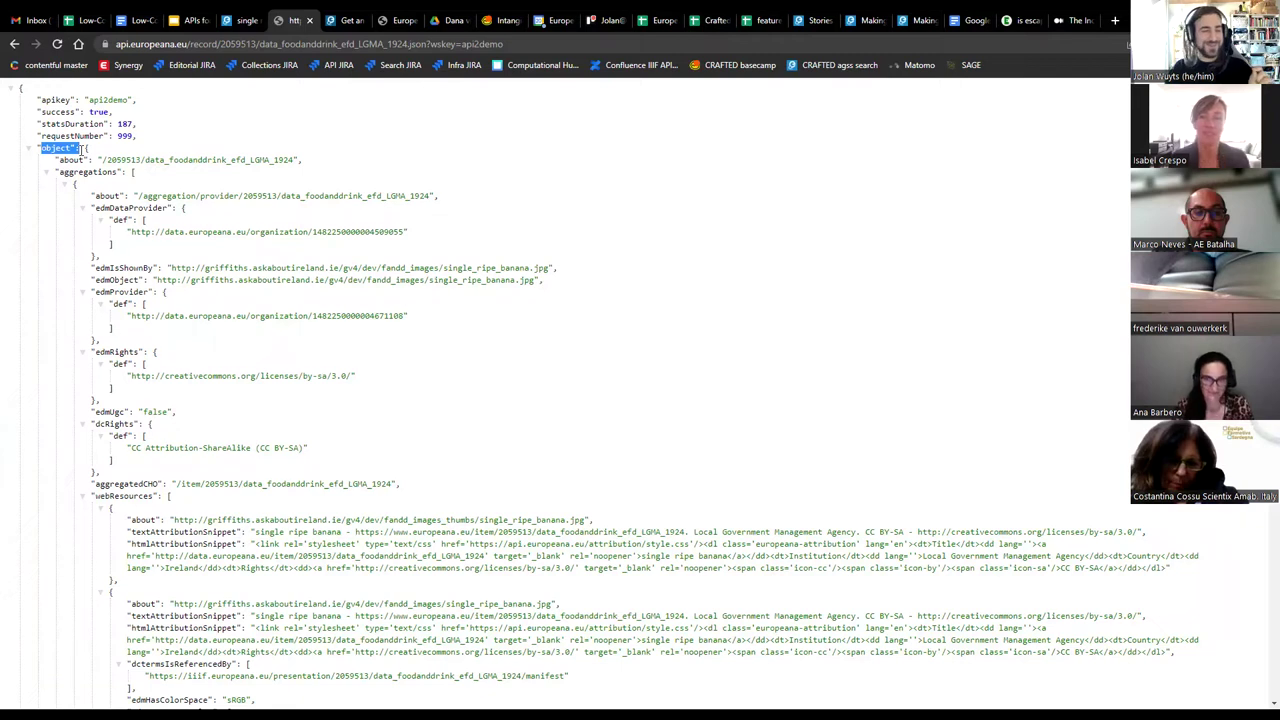
{"action": "left_click", "coordinate": [84, 158]}
{"action": "left_click_drag", "start_coordinate": [39, 150], "coordinate": [87, 150]}
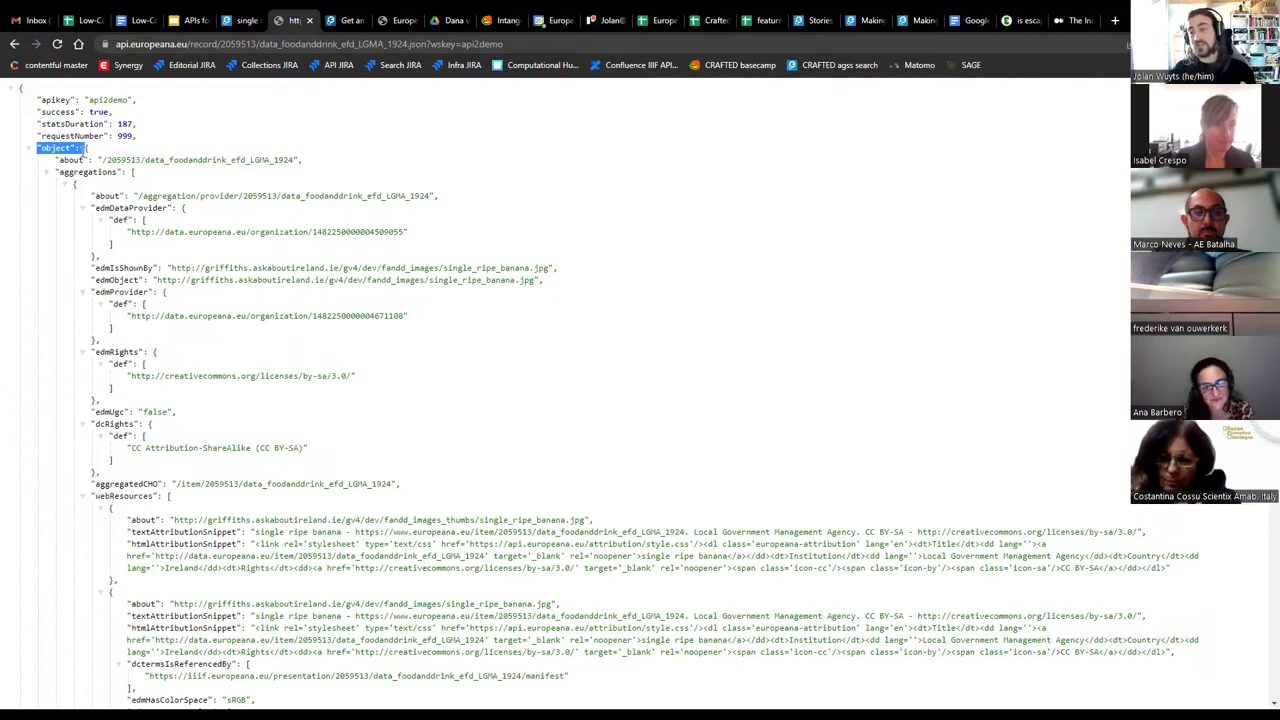
{"action": "left_click", "coordinate": [79, 148]}
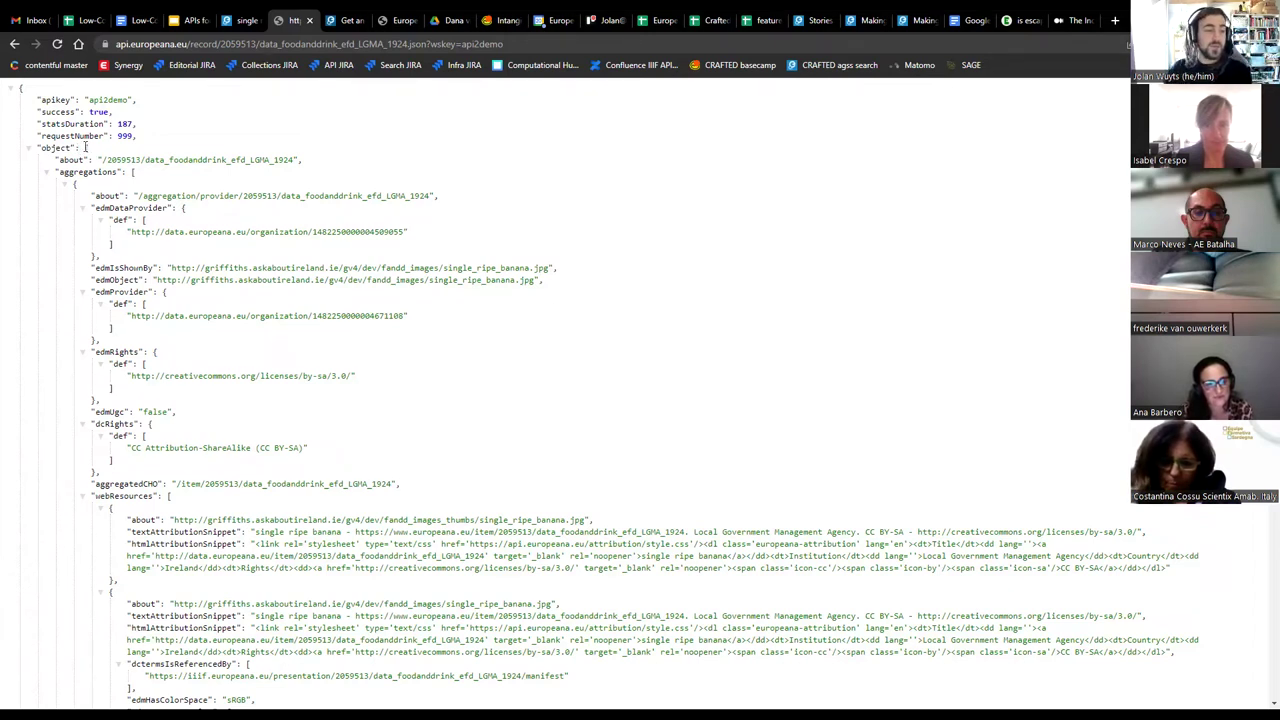
{"action": "left_click_drag", "start_coordinate": [42, 147], "coordinate": [77, 147]}
{"action": "left_click", "coordinate": [77, 147]}
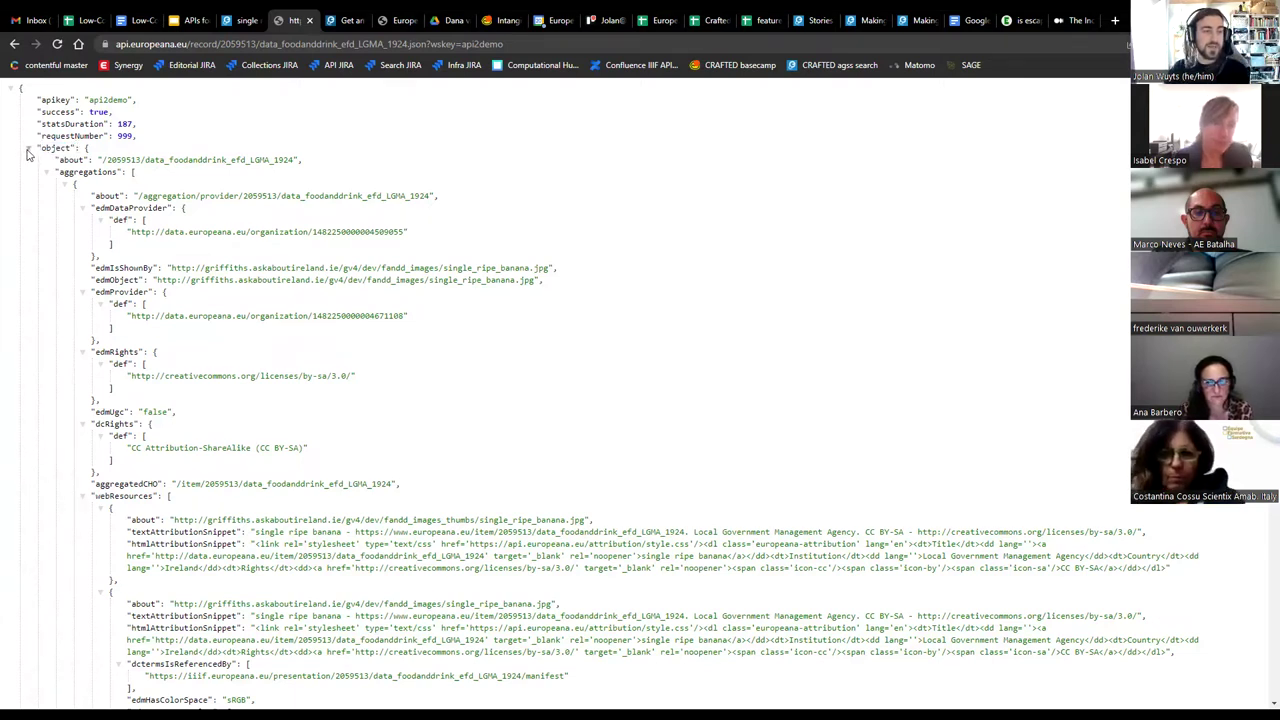
Collapse the object node and inspect the top lines, including requestNumber 999.
{"action": "left_click", "coordinate": [28, 149]}
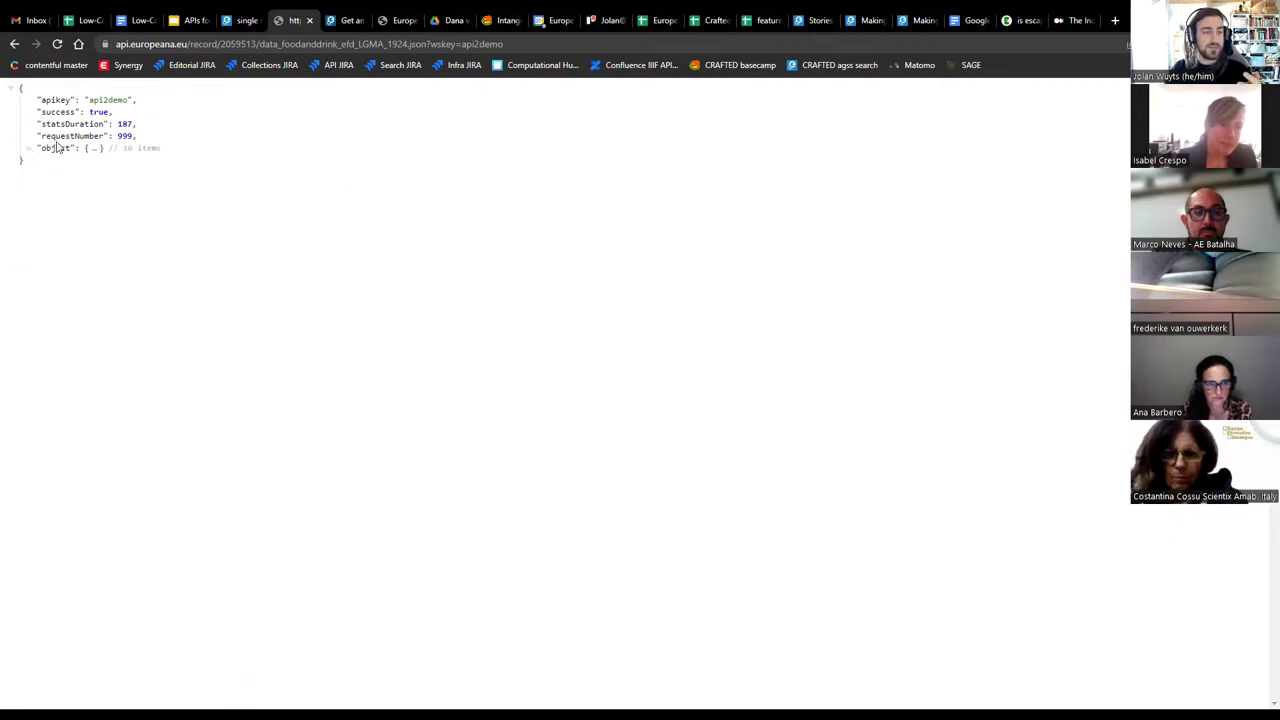
{"action": "left_click_drag", "start_coordinate": [42, 147], "coordinate": [160, 153]}
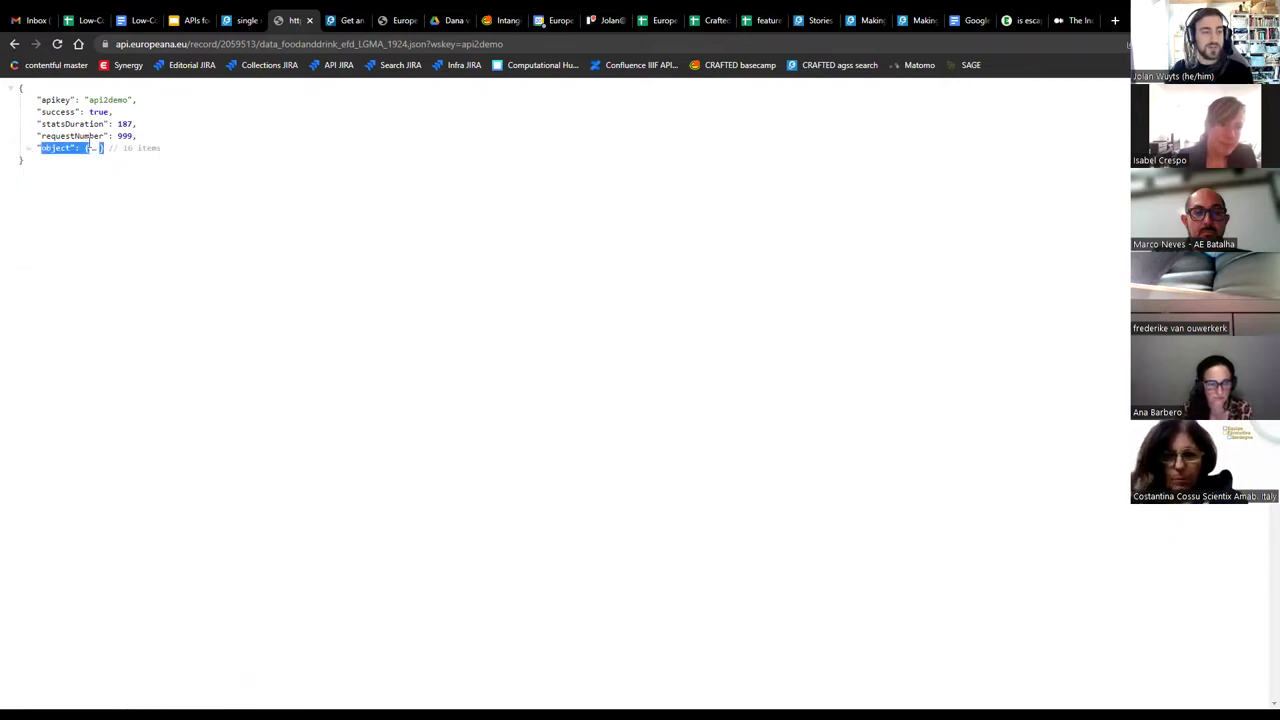
{"action": "left_click", "coordinate": [78, 143]}
{"action": "left_click_drag", "start_coordinate": [76, 140], "coordinate": [38, 97]}
{"action": "double_click", "coordinate": [124, 135]}
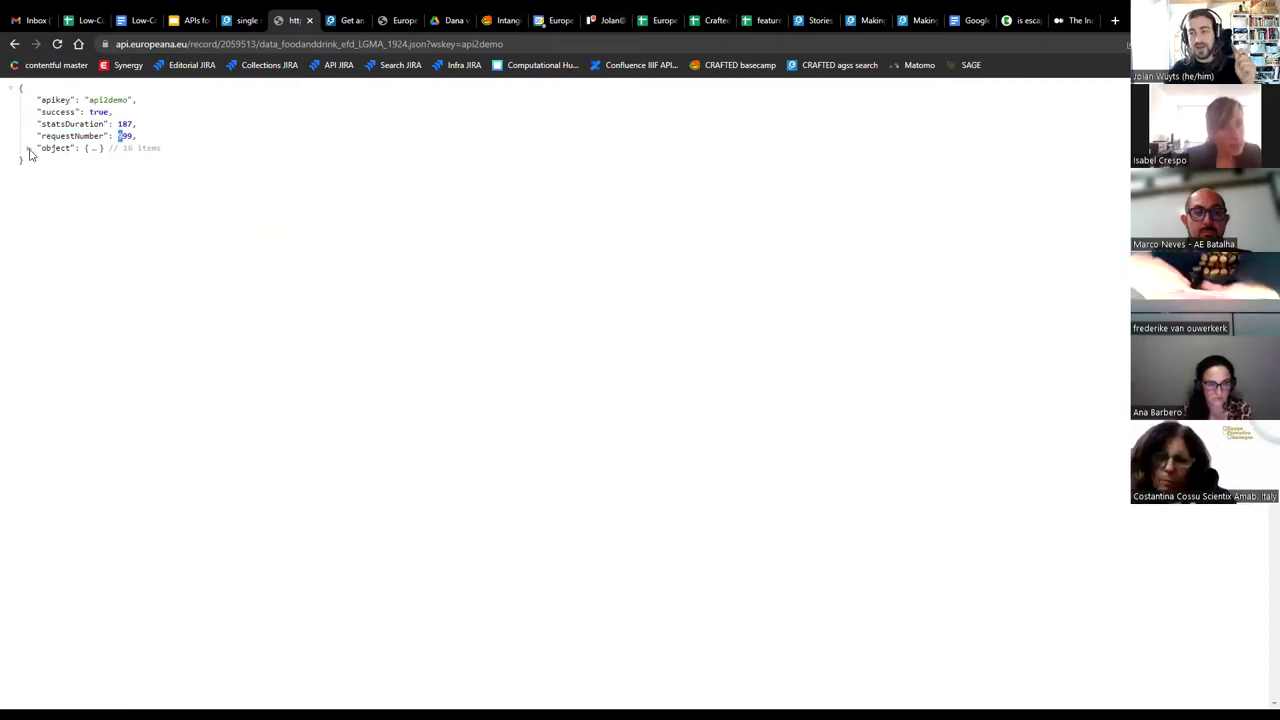
{"action": "left_click_drag", "start_coordinate": [44, 146], "coordinate": [95, 150]}
{"action": "left_click", "coordinate": [62, 150]}
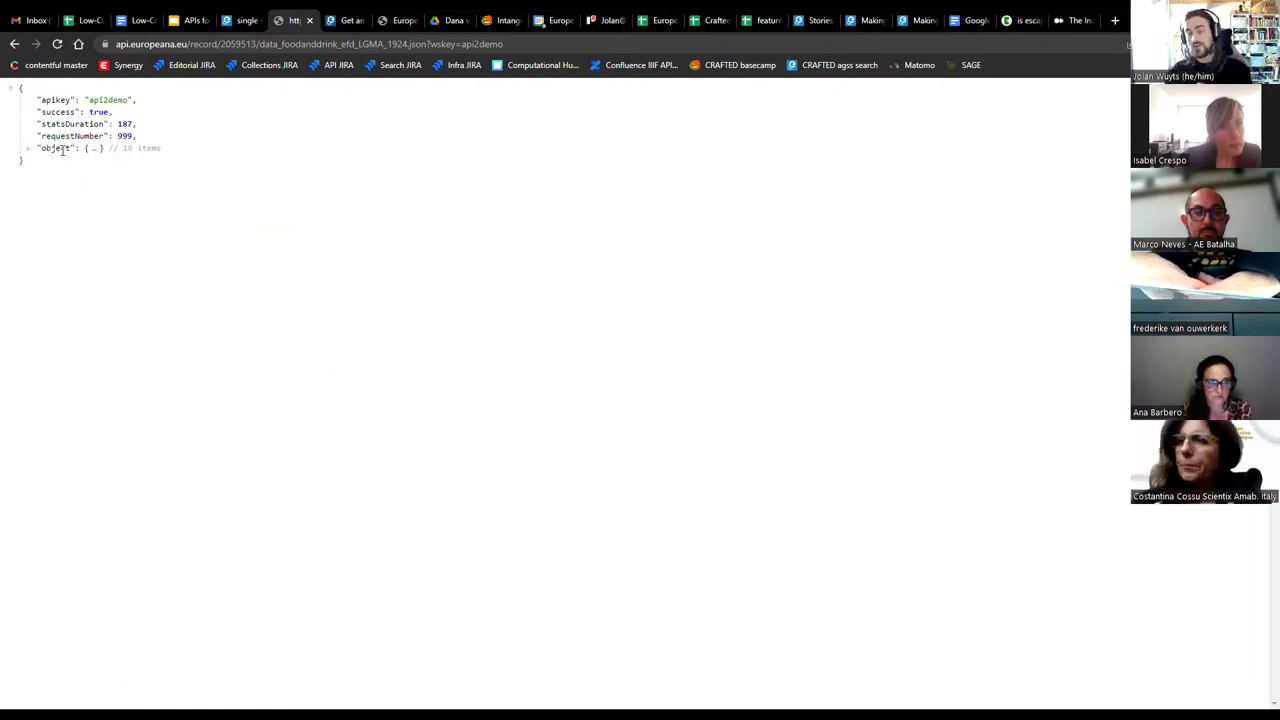
Re-expand object and collapse each child section, from aggregations through qualityAnnotations.
{"action": "left_click", "coordinate": [28, 148]}
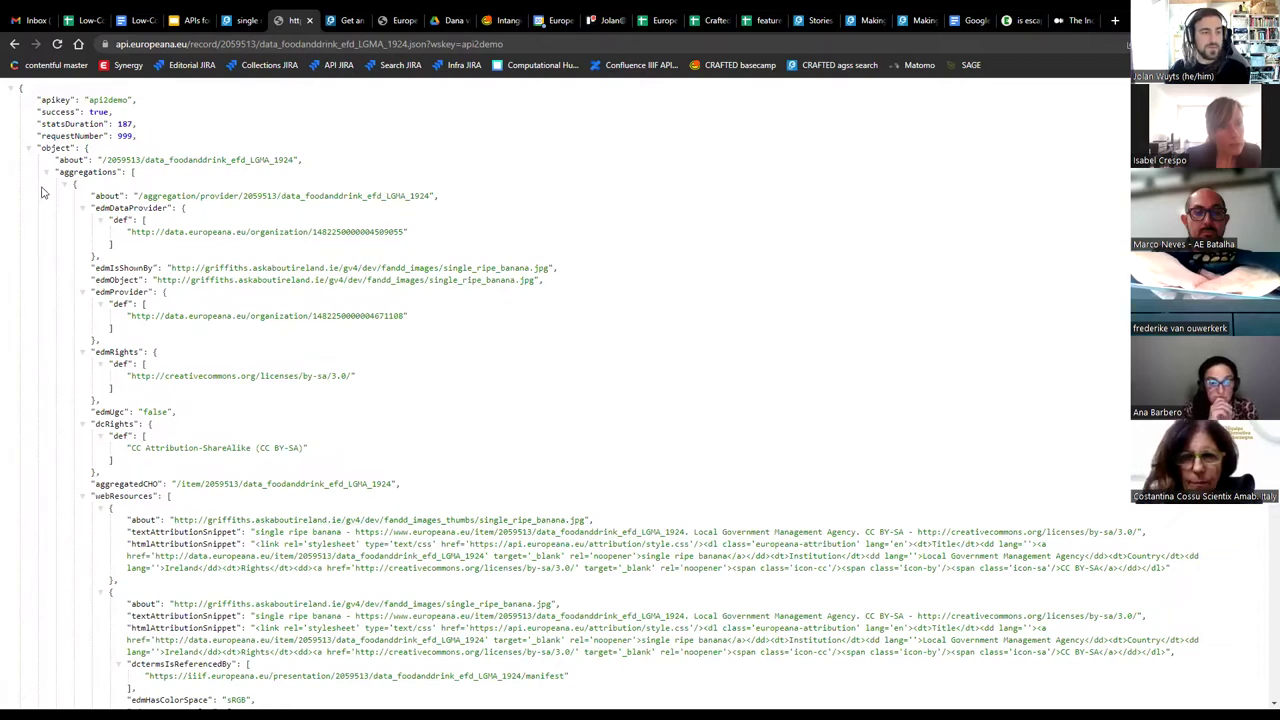
{"action": "left_click", "coordinate": [46, 173]}
{"action": "left_click", "coordinate": [46, 184]}
{"action": "left_click", "coordinate": [46, 196]}
{"action": "left_click", "coordinate": [47, 208]}
{"action": "left_click", "coordinate": [46, 220]}
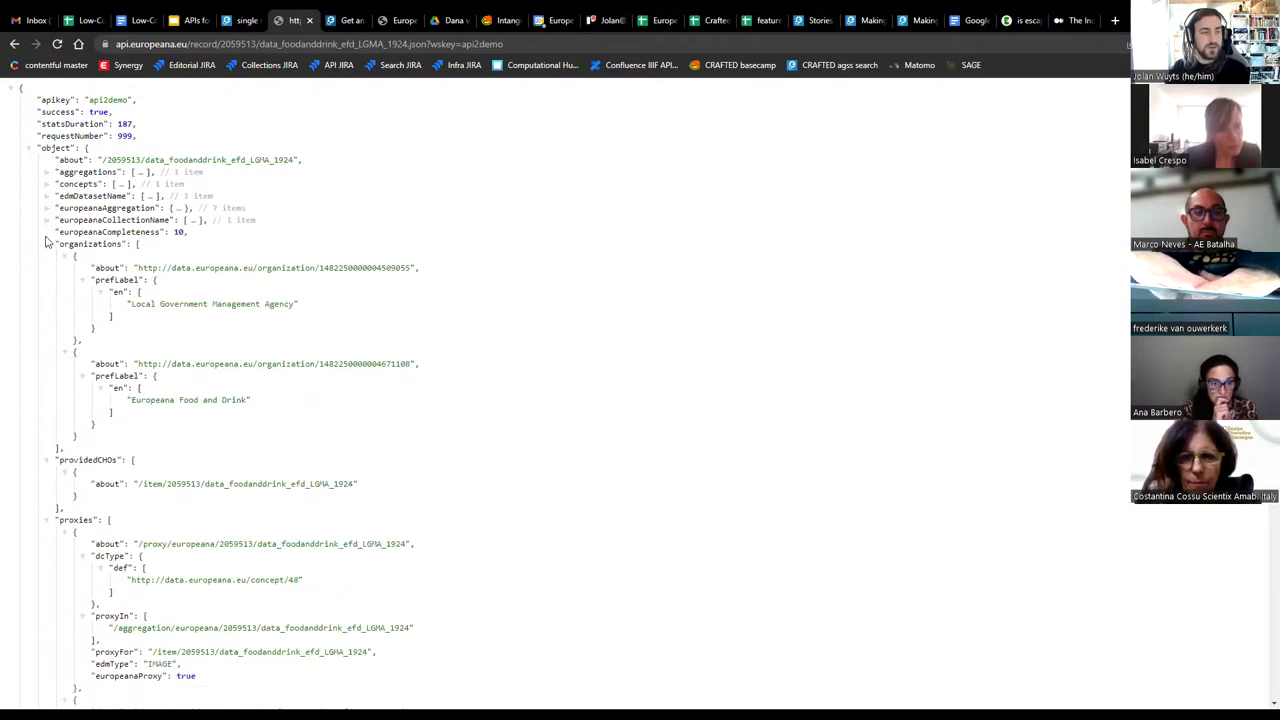
{"action": "left_click", "coordinate": [46, 244]}
{"action": "left_click", "coordinate": [46, 256]}
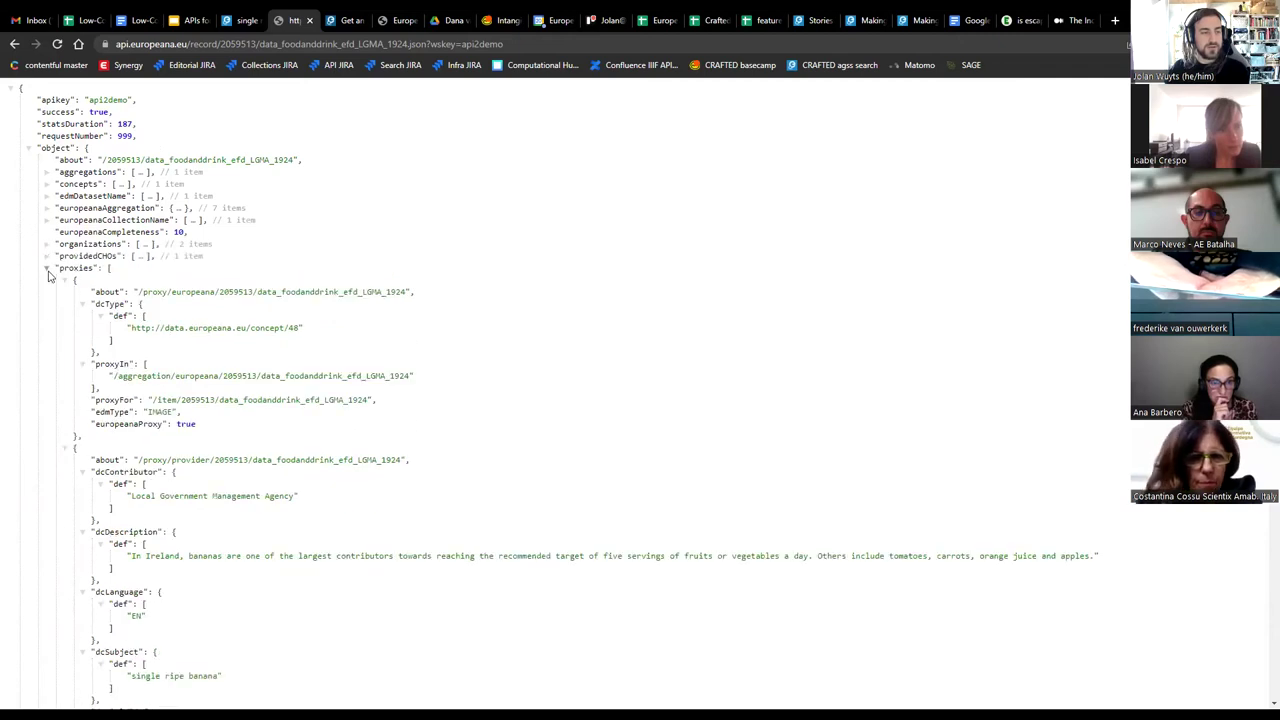
{"action": "left_click", "coordinate": [46, 268]}
{"action": "left_click", "coordinate": [47, 280]}
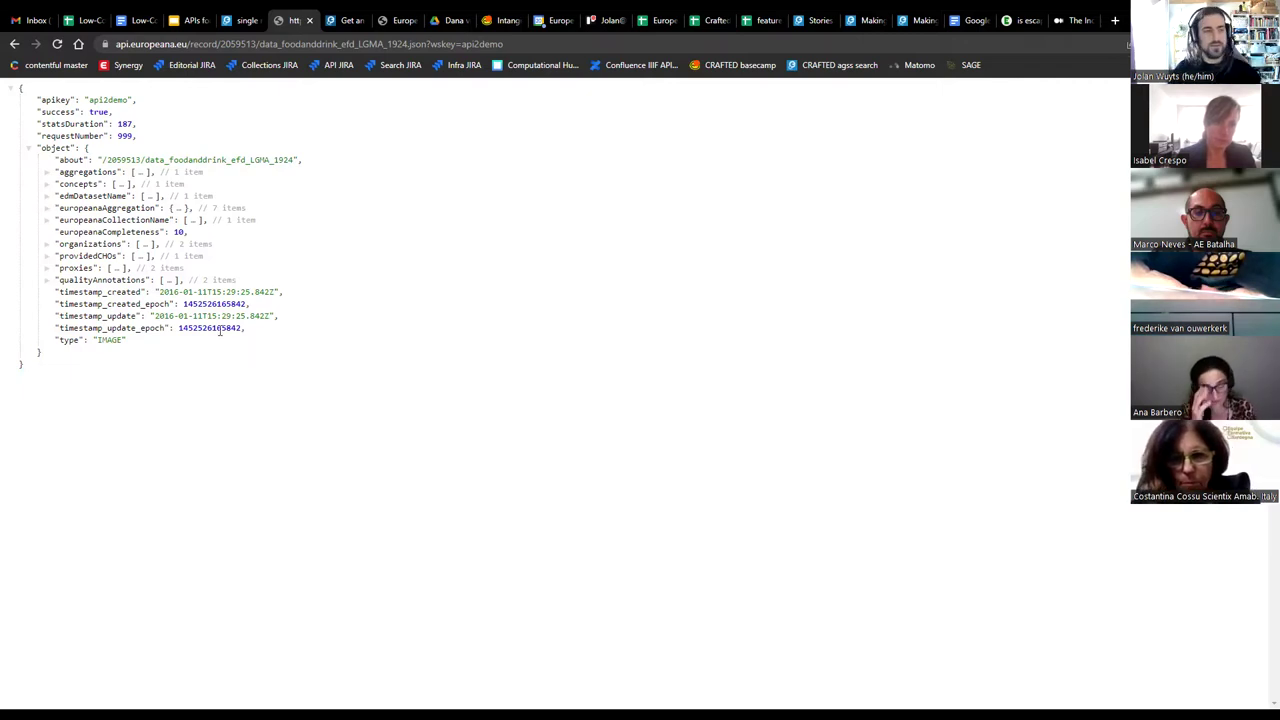
{"action": "double_click", "coordinate": [64, 172]}
{"action": "left_click", "coordinate": [83, 186]}
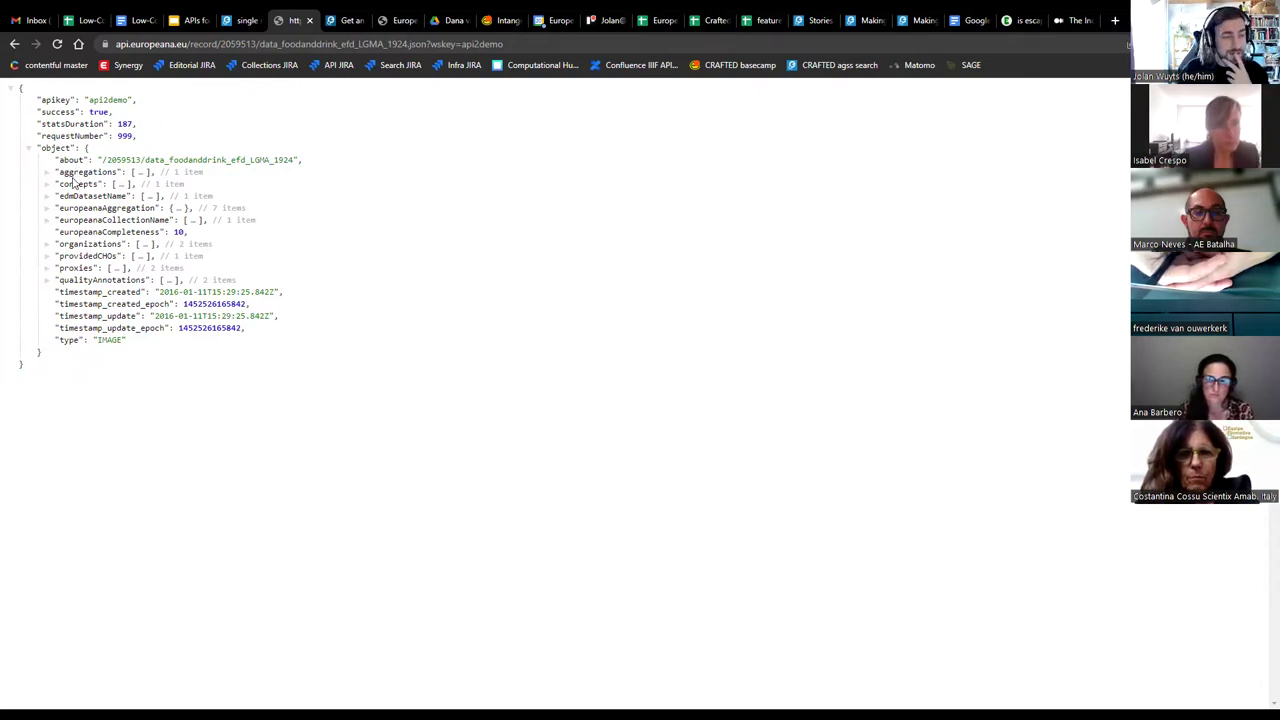
Expand concepts, view the concept/48 Photography page in a new tab, then return to the JSON.
{"action": "left_click", "coordinate": [47, 184]}
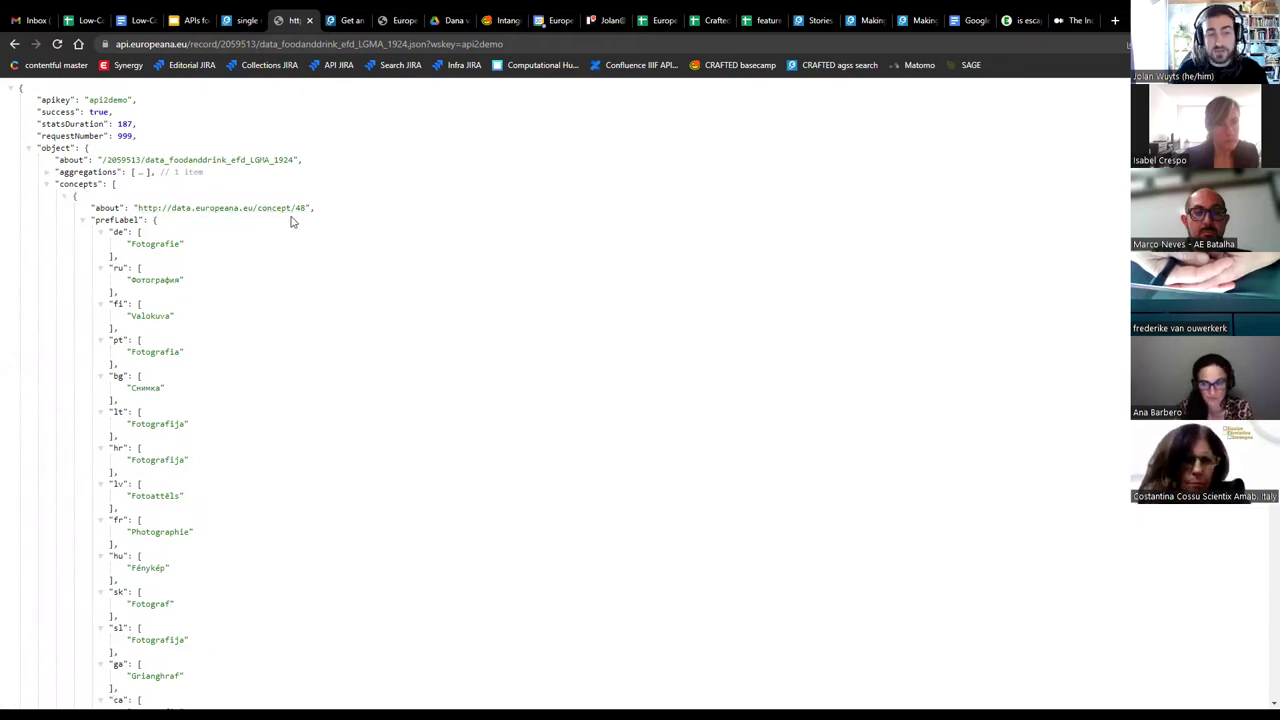
{"action": "middle_click", "coordinate": [200, 210]}
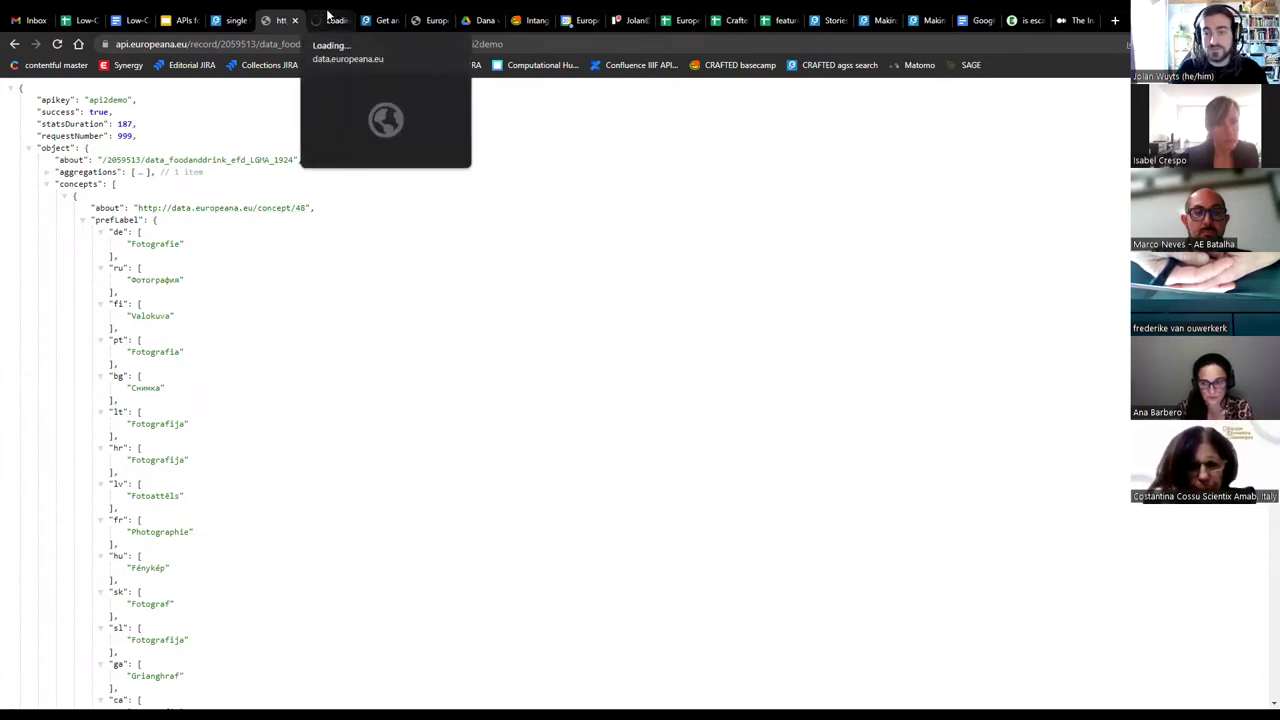
{"action": "left_click", "coordinate": [328, 18]}
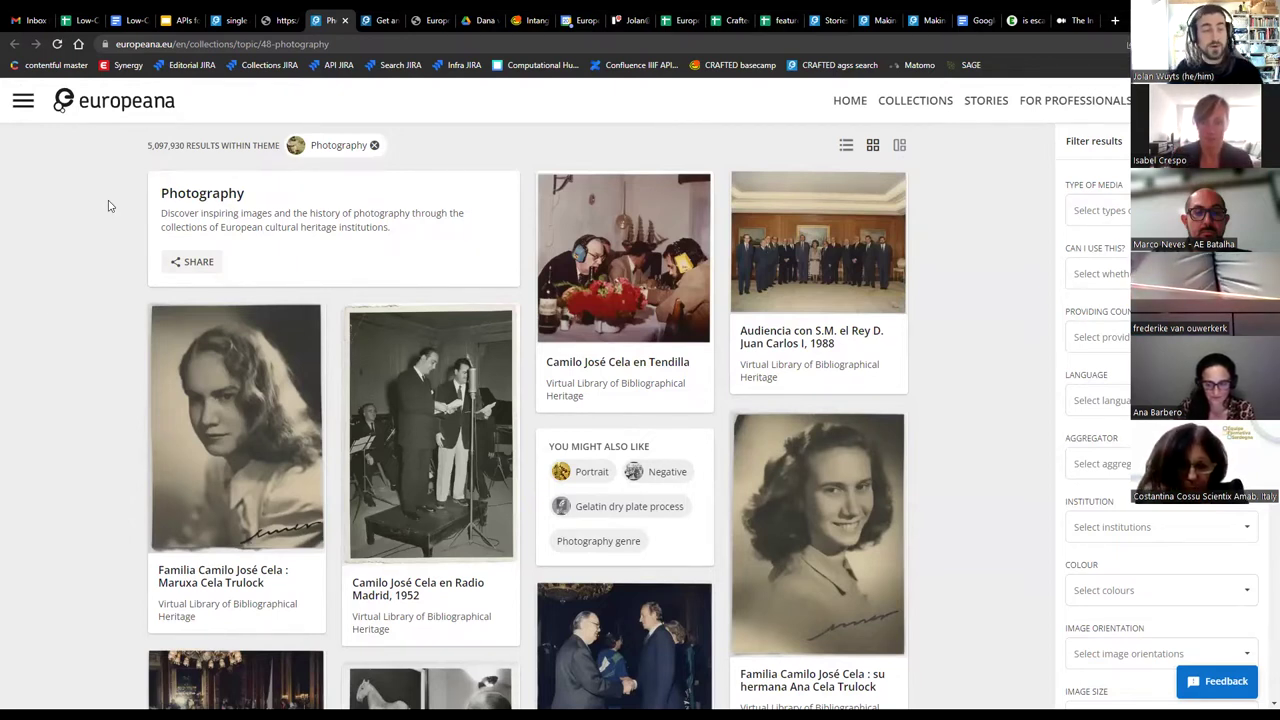
{"action": "left_click", "coordinate": [284, 18]}
{"action": "left_click_drag", "start_coordinate": [316, 208], "coordinate": [140, 209]}
{"action": "left_click", "coordinate": [309, 240]}
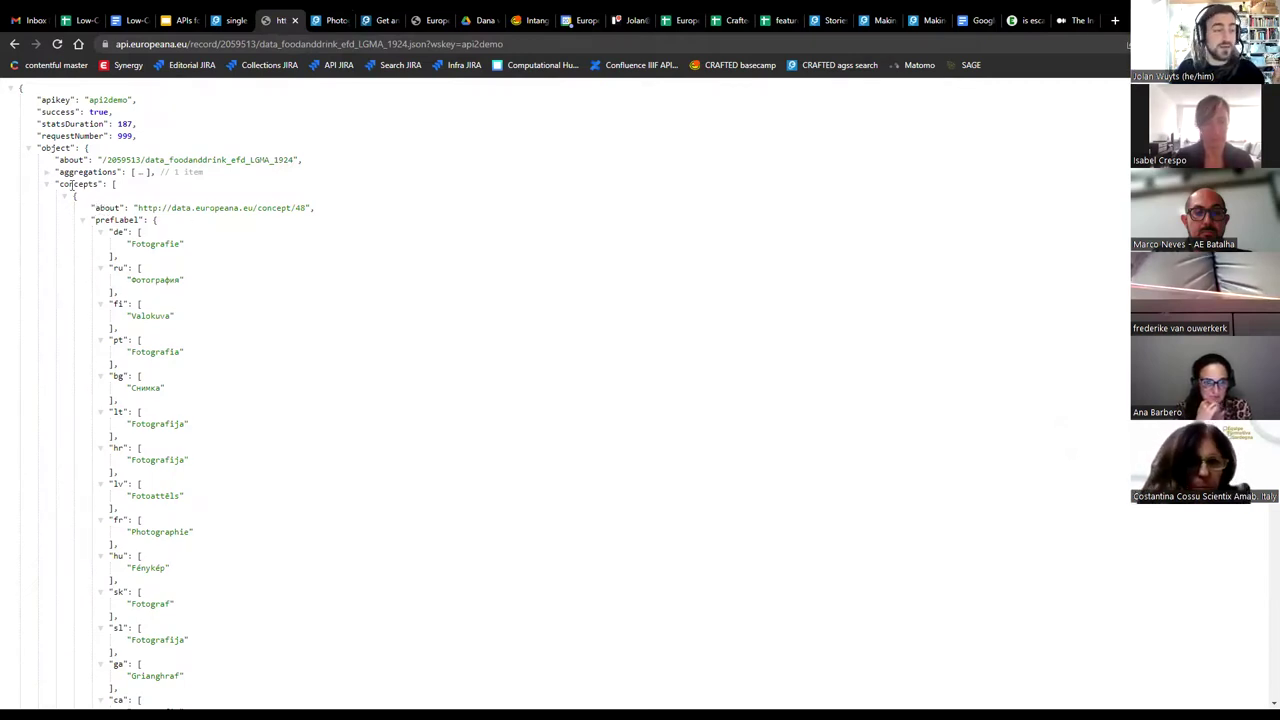
Inspect the concepts entry: its about URL concept/48 and the prefLabel key.
{"action": "left_click_drag", "start_coordinate": [57, 183], "coordinate": [102, 185]}
{"action": "left_click", "coordinate": [100, 184]}
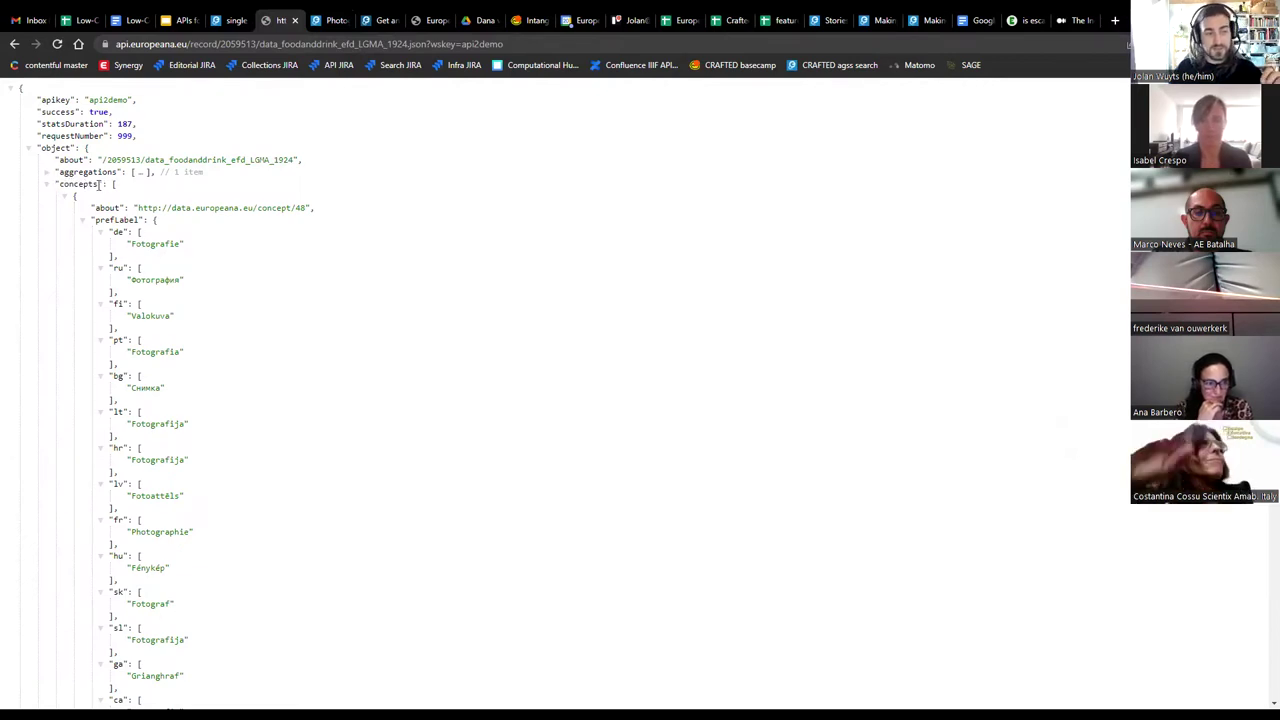
{"action": "double_click", "coordinate": [98, 208]}
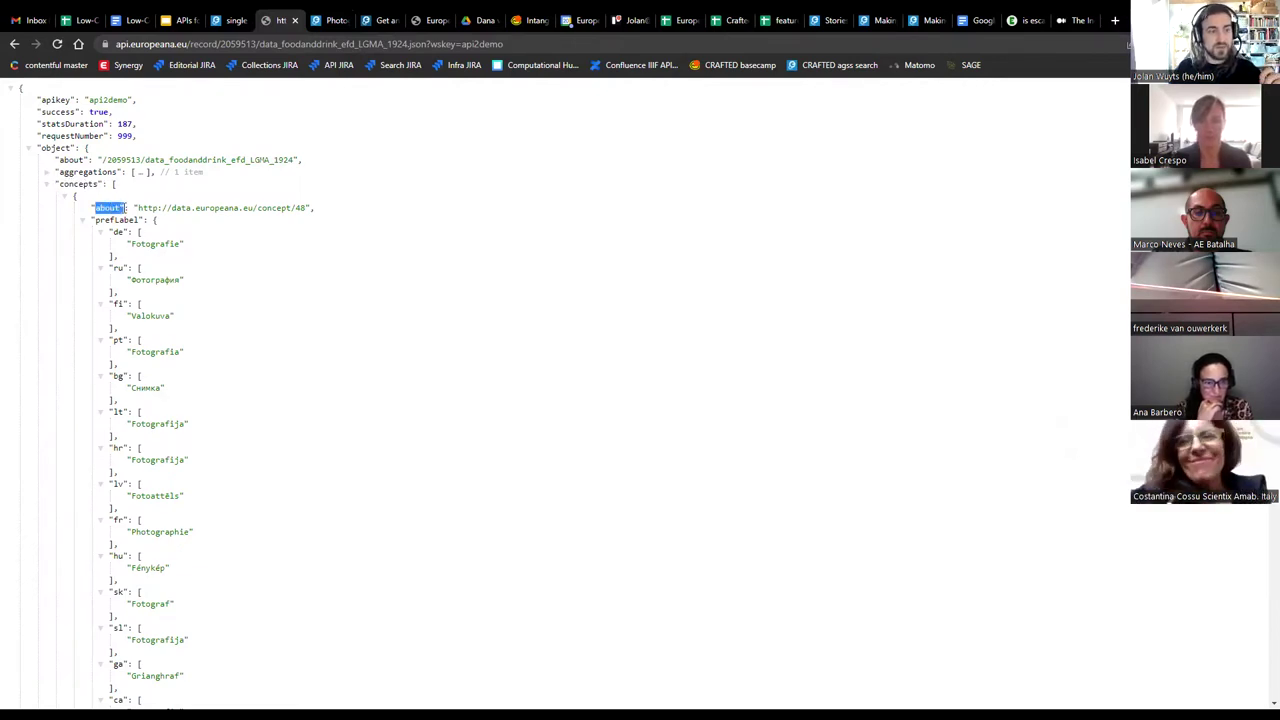
{"action": "left_click_drag", "start_coordinate": [128, 208], "coordinate": [333, 210]}
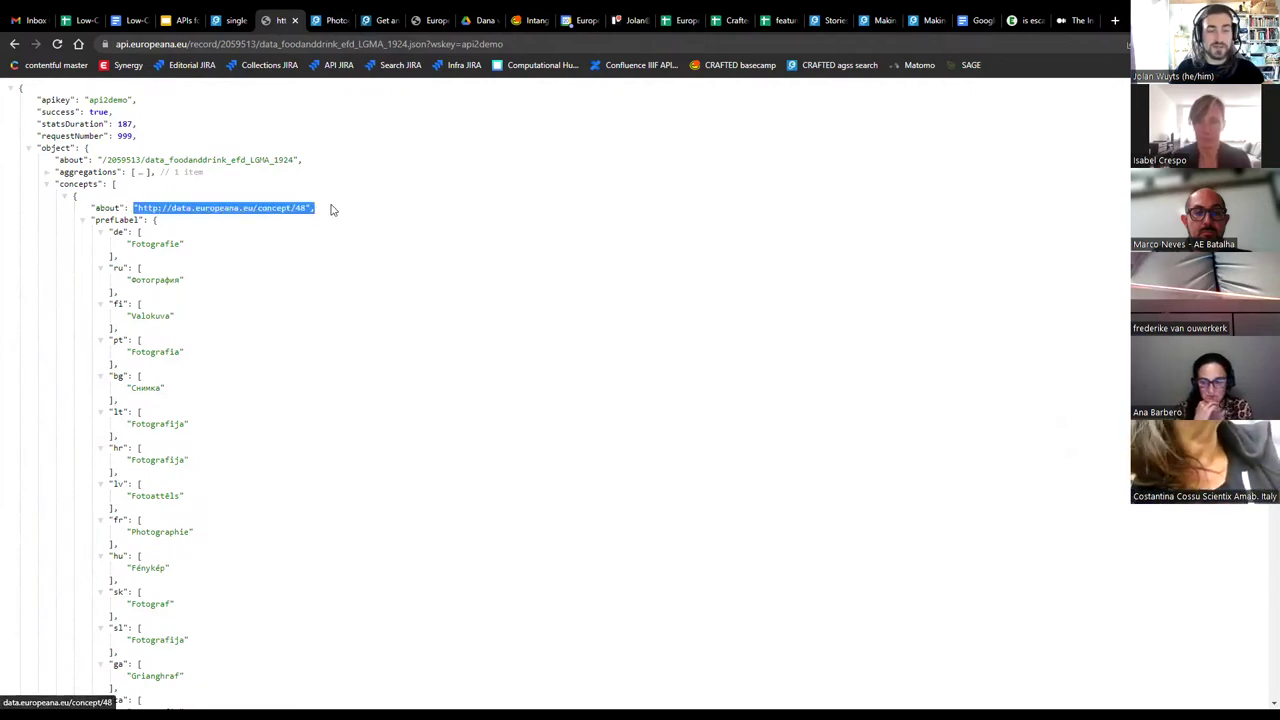
{"action": "left_click", "coordinate": [332, 215]}
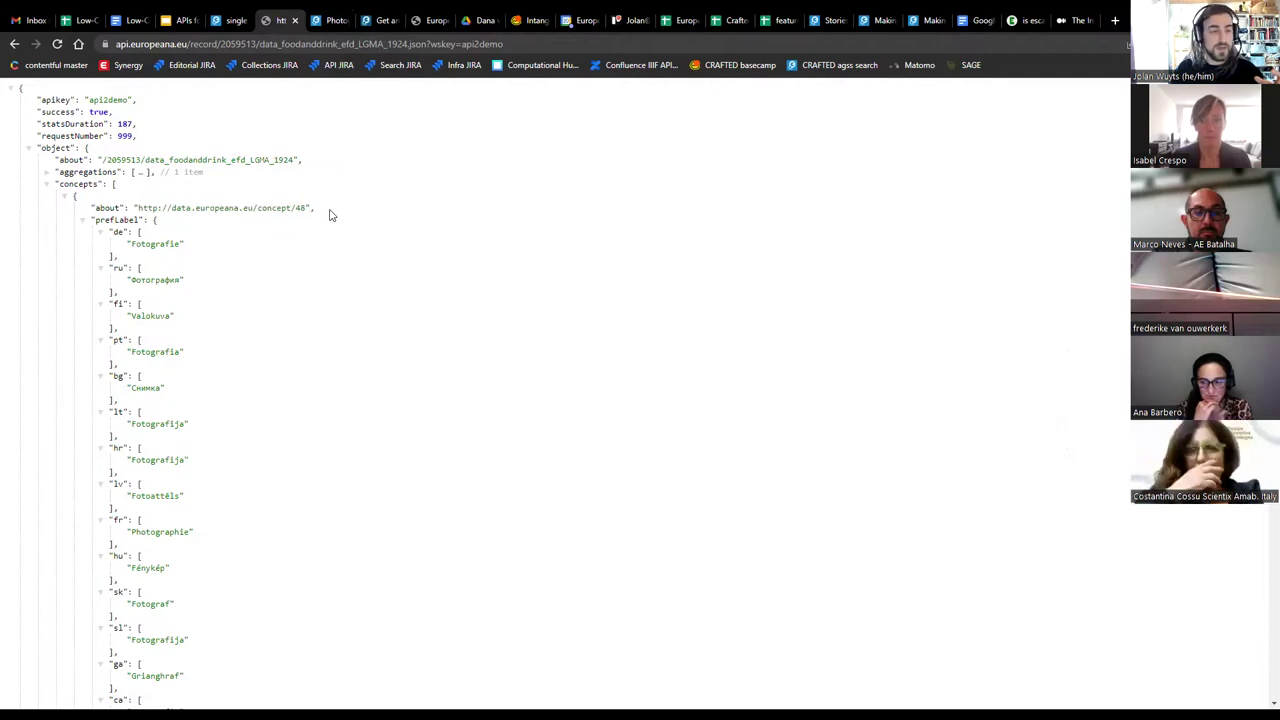
{"action": "double_click", "coordinate": [72, 185]}
{"action": "double_click", "coordinate": [110, 219]}
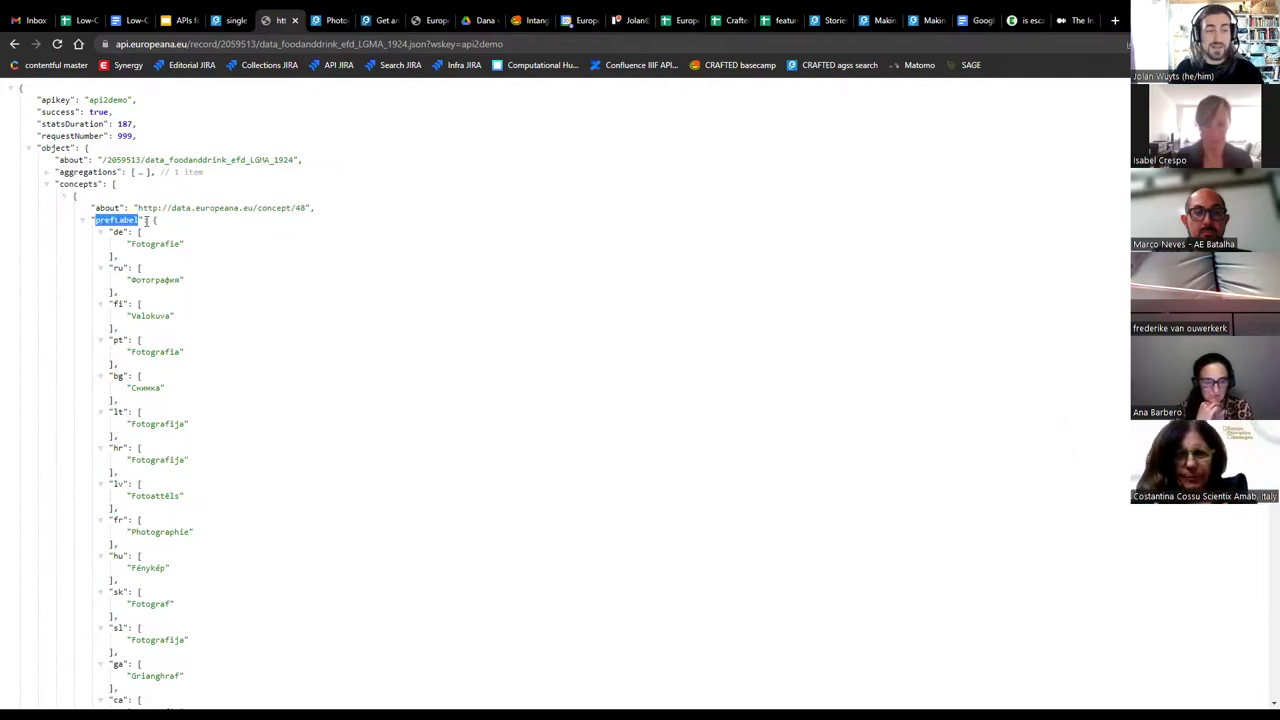
{"action": "left_click", "coordinate": [125, 225]}
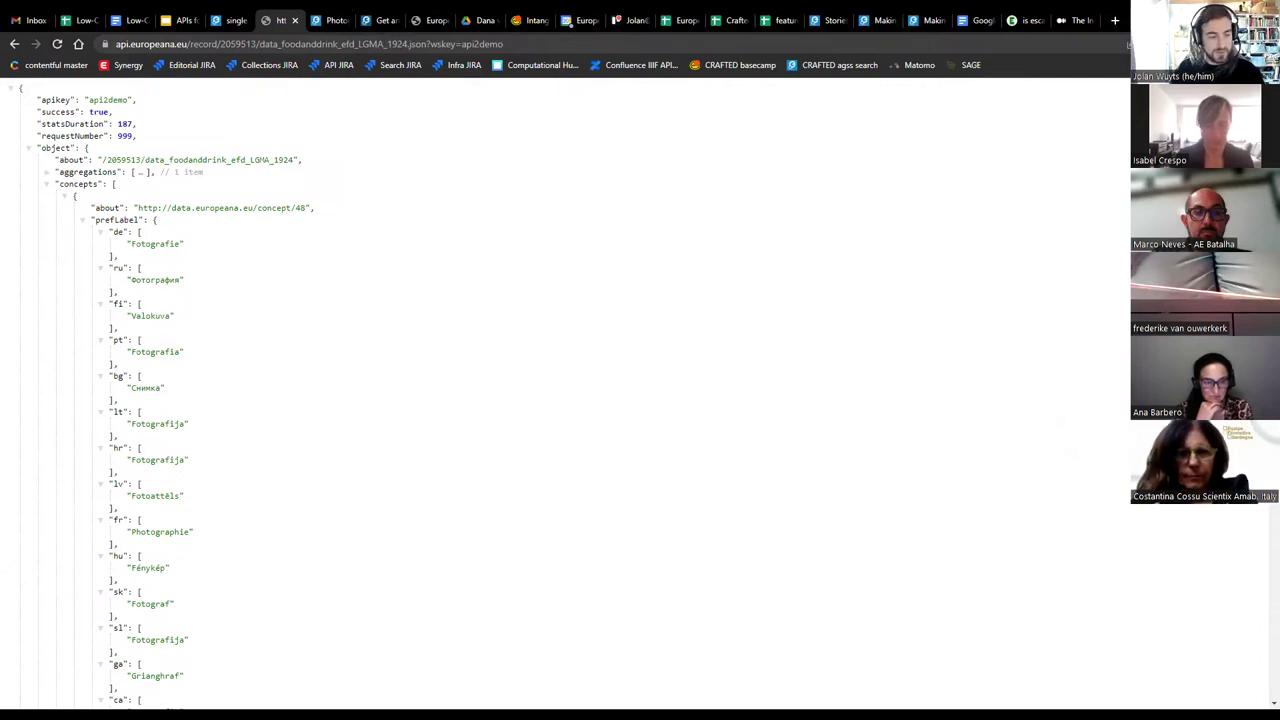
Scroll through the prefLabel translations, including Italian, then collapse the concepts array.
{"action": "scroll", "coordinate": [940, 393], "scroll_direction": "down", "scroll_amount": 5}
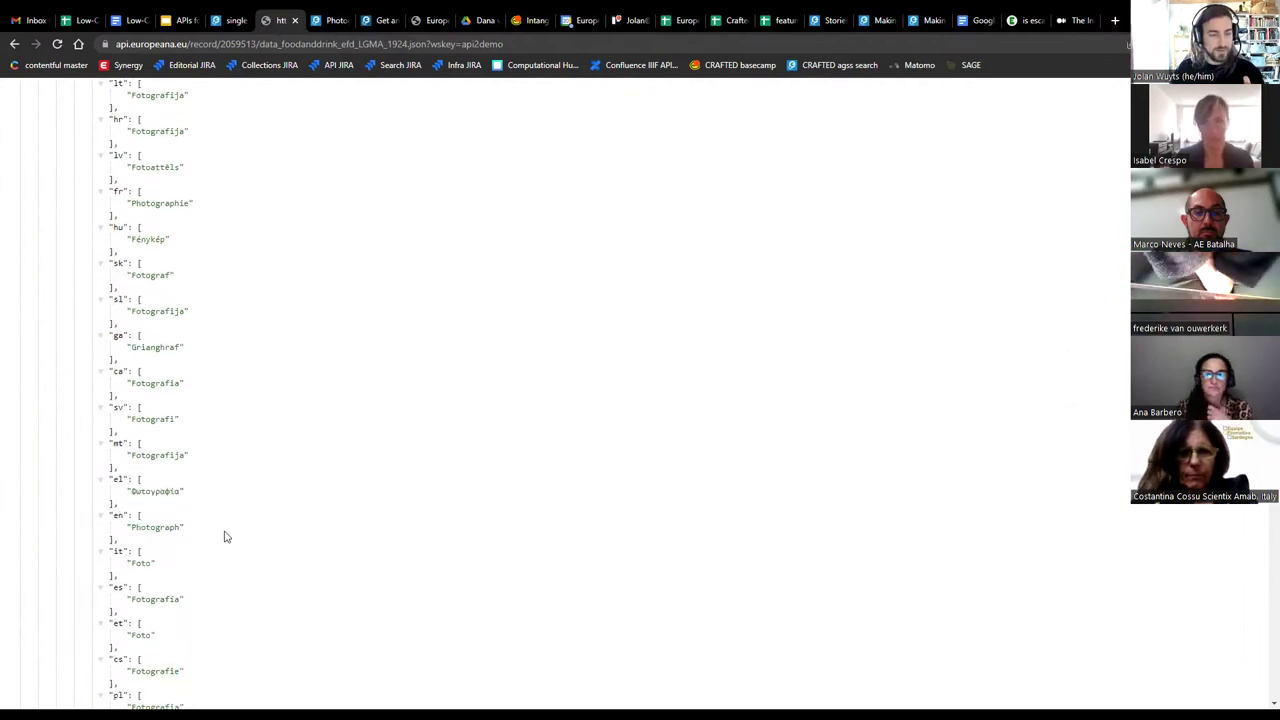
{"action": "scroll", "coordinate": [560, 390], "scroll_direction": "down", "scroll_amount": 3}
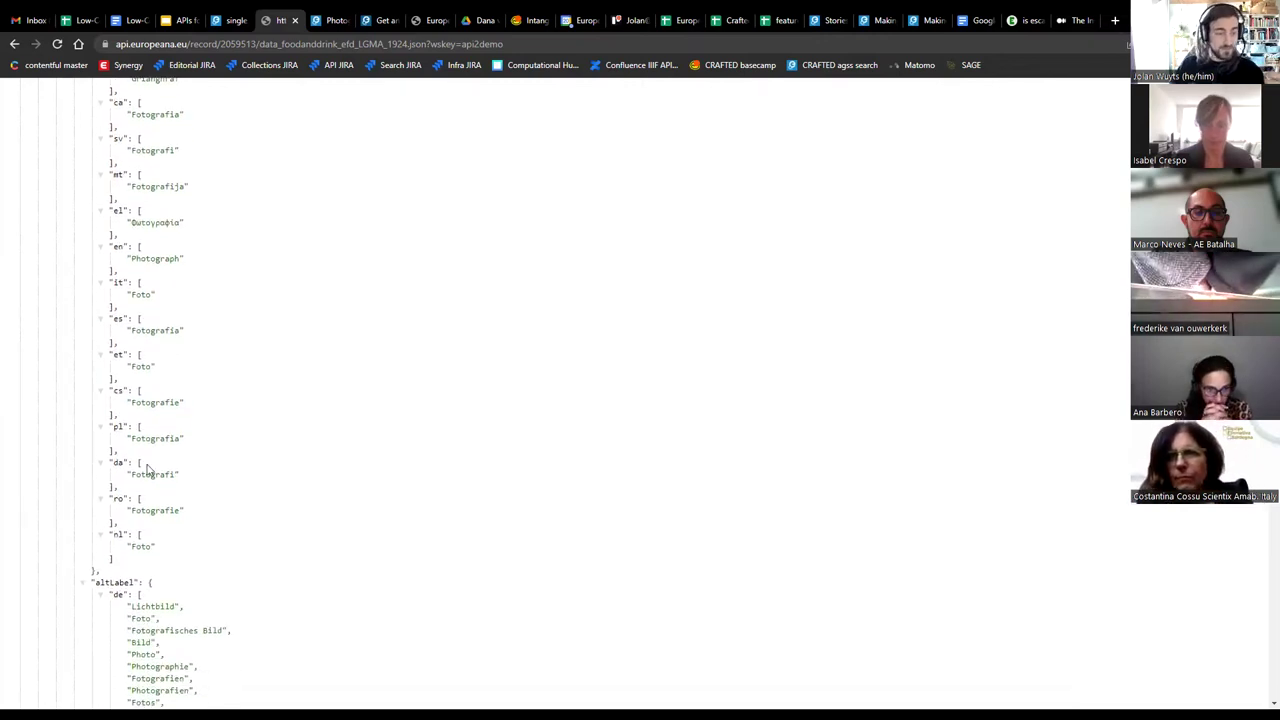
{"action": "double_click", "coordinate": [135, 290]}
{"action": "left_click", "coordinate": [468, 354]}
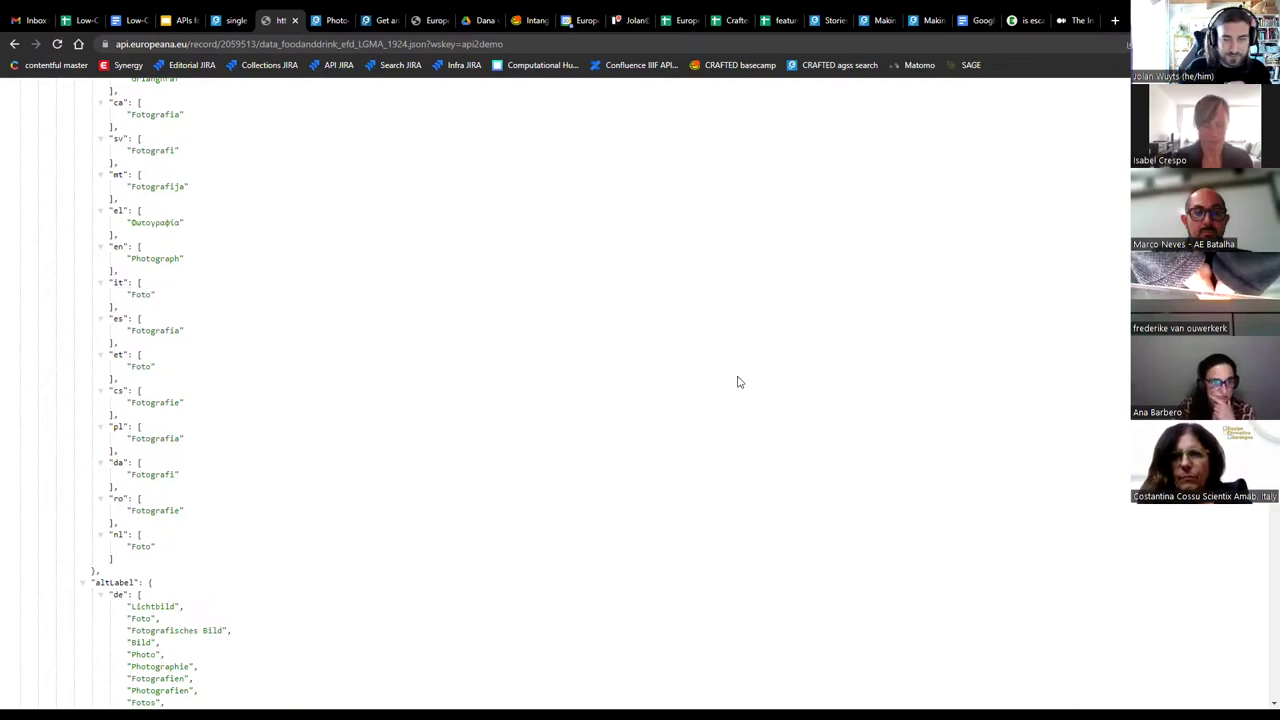
{"action": "scroll", "coordinate": [560, 390], "scroll_direction": "up", "scroll_amount": 6}
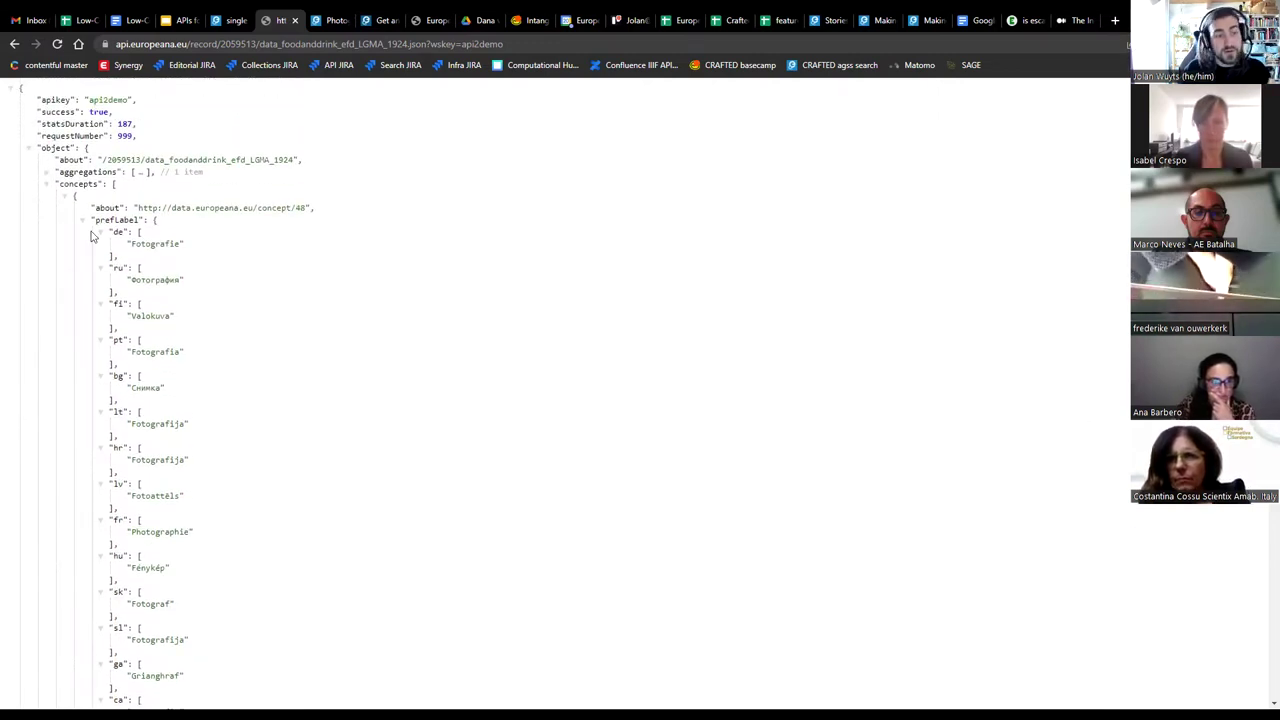
{"action": "left_click", "coordinate": [46, 185]}
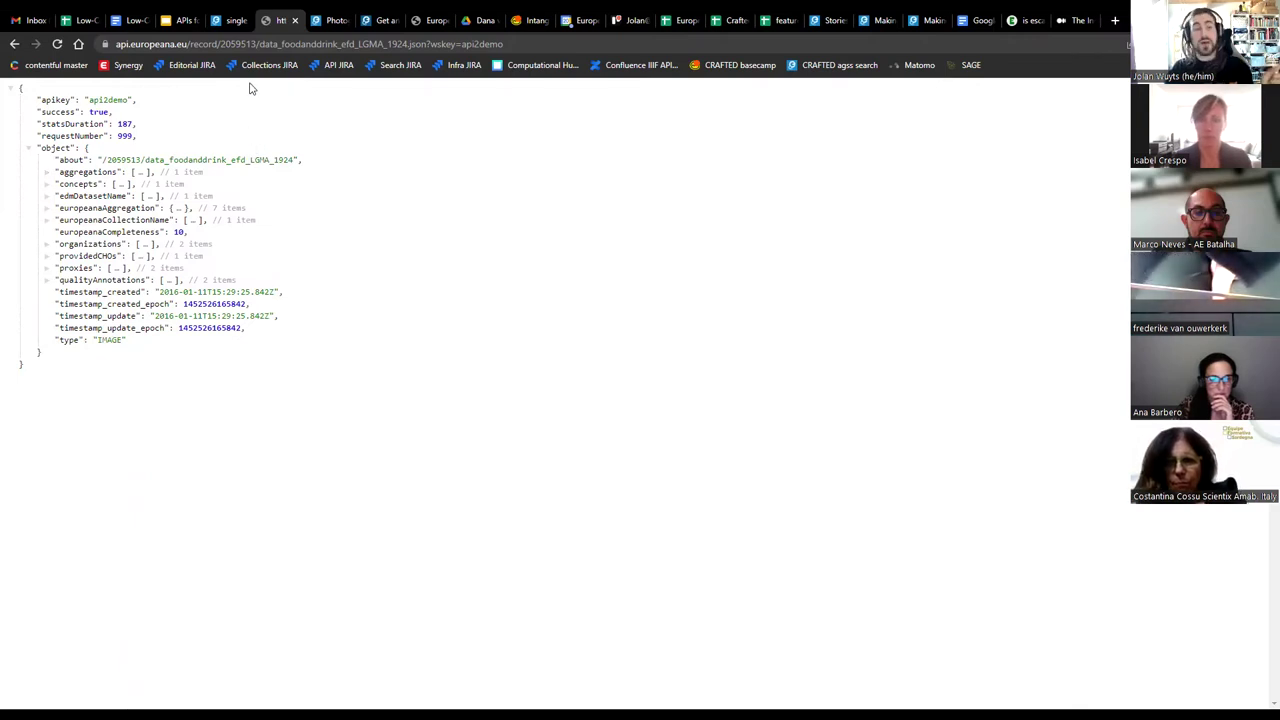
Re-expand concepts and go back to the single ripe banana item page.
{"action": "left_click", "coordinate": [46, 184]}
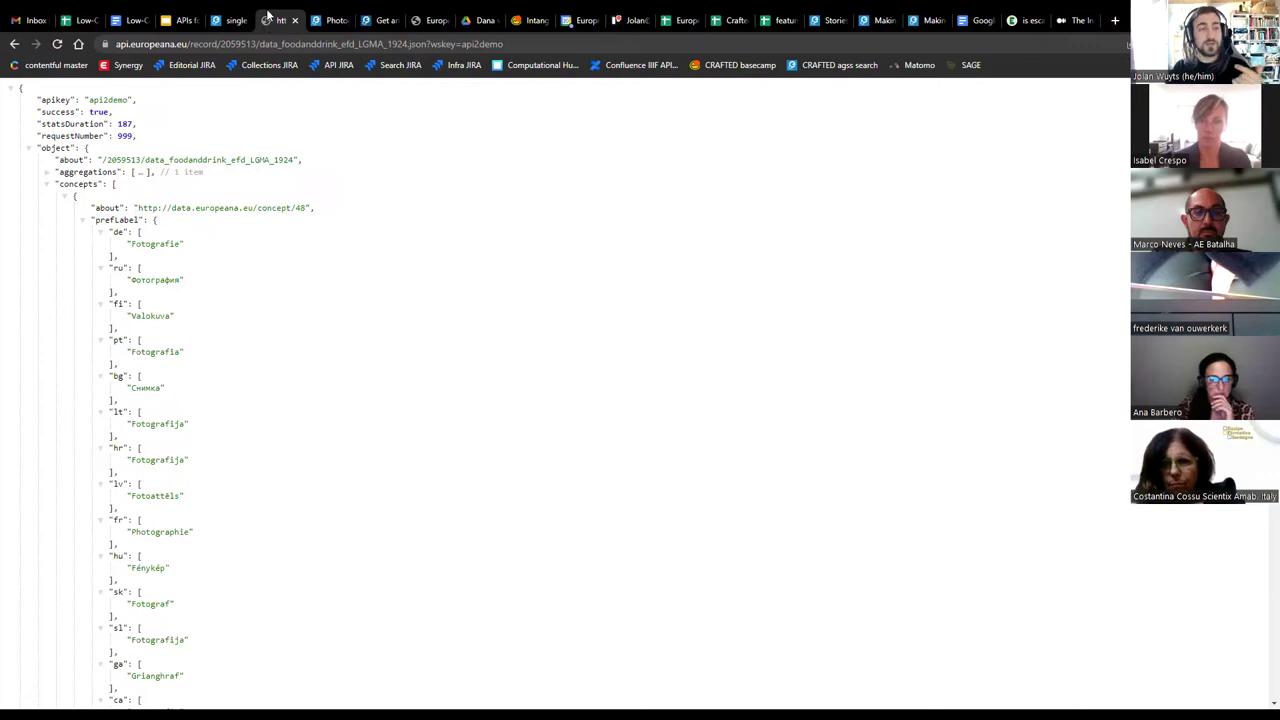
{"action": "left_click", "coordinate": [230, 20]}
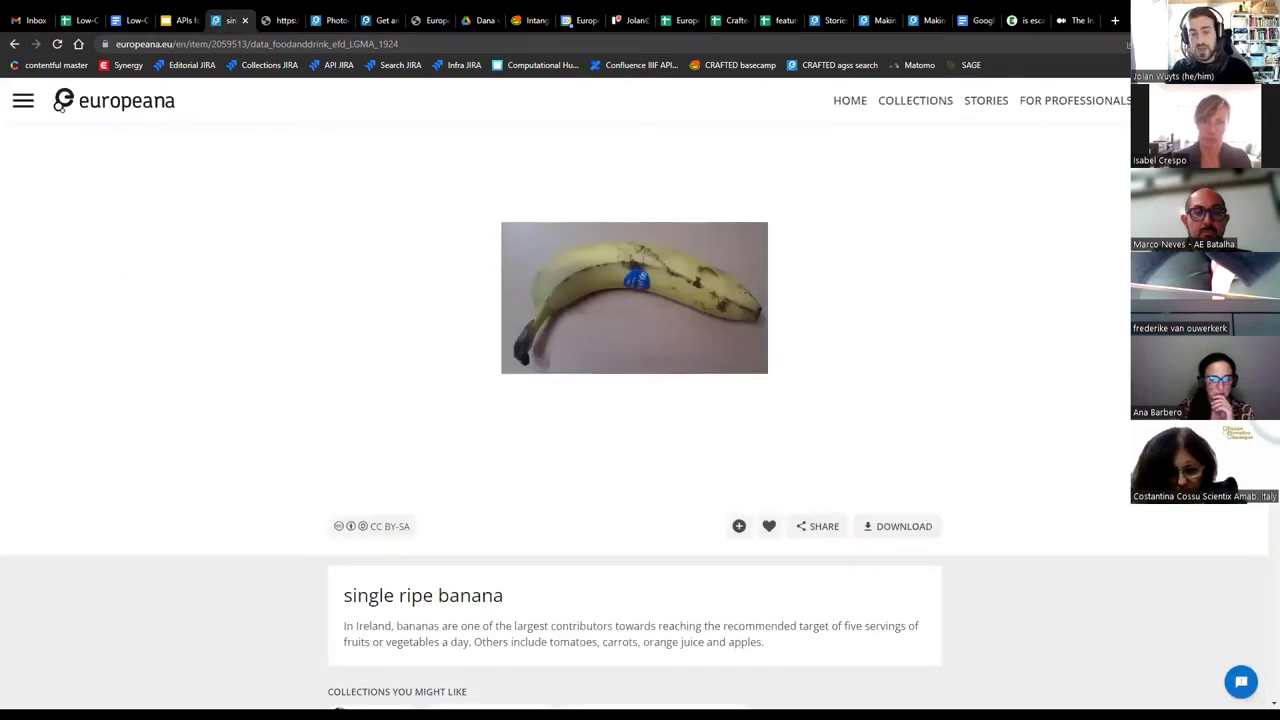
{"action": "scroll", "coordinate": [60, 108], "scroll_direction": "down", "scroll_amount": 5}
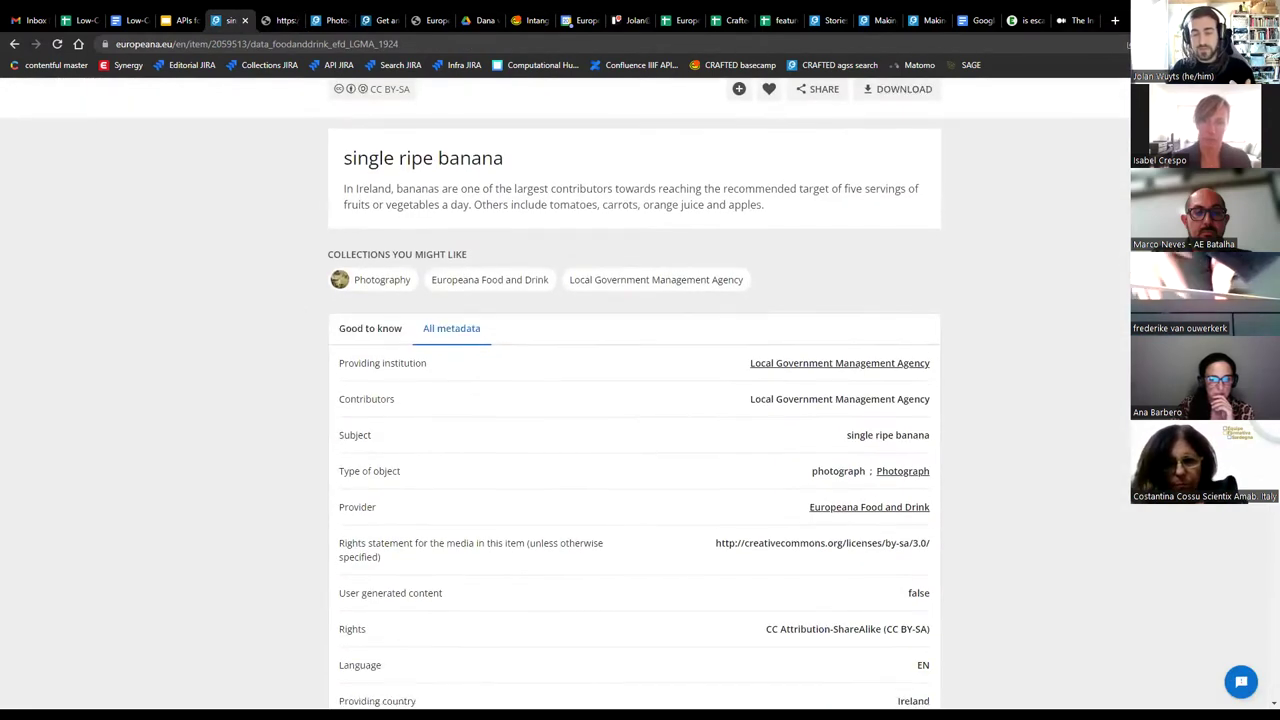
{"action": "scroll", "coordinate": [60, 107], "scroll_direction": "up", "scroll_amount": 1}
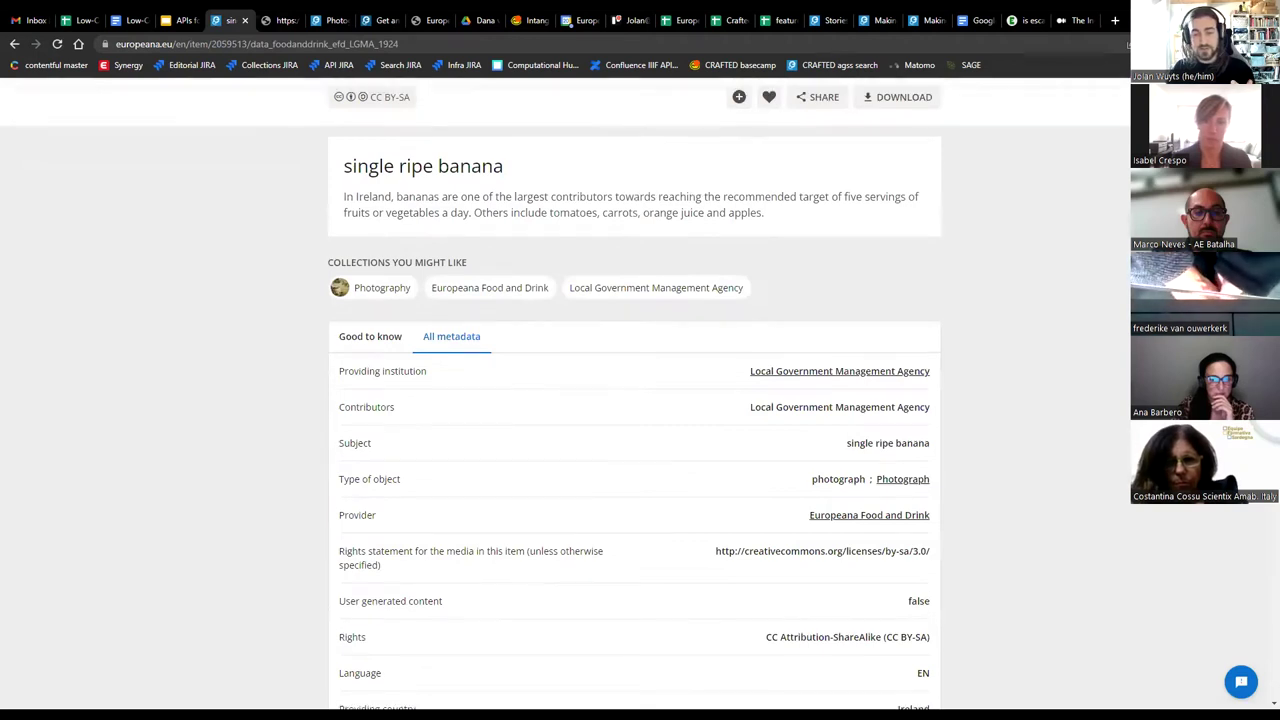
Check Type of object 'photograph', follow its Photography link, then go back to the item.
{"action": "left_click_drag", "start_coordinate": [334, 480], "coordinate": [434, 486]}
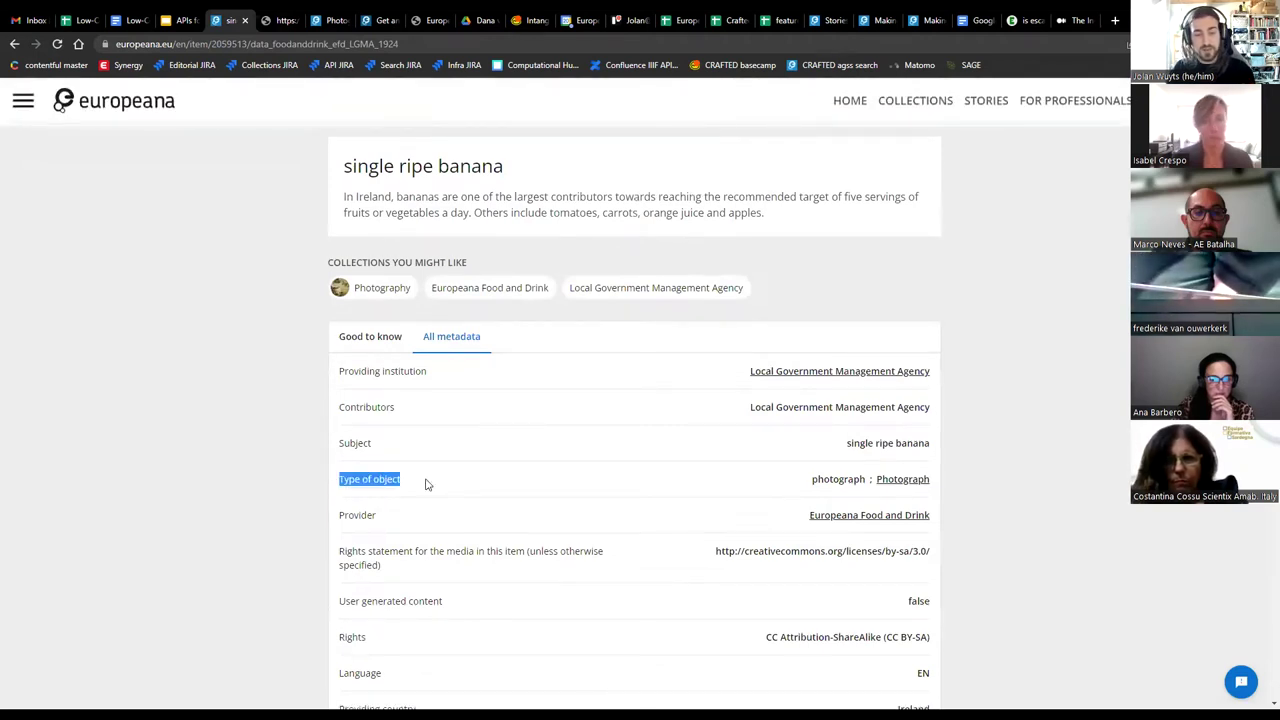
{"action": "left_click", "coordinate": [422, 485]}
{"action": "left_click_drag", "start_coordinate": [806, 480], "coordinate": [866, 482]}
{"action": "left_click", "coordinate": [874, 487]}
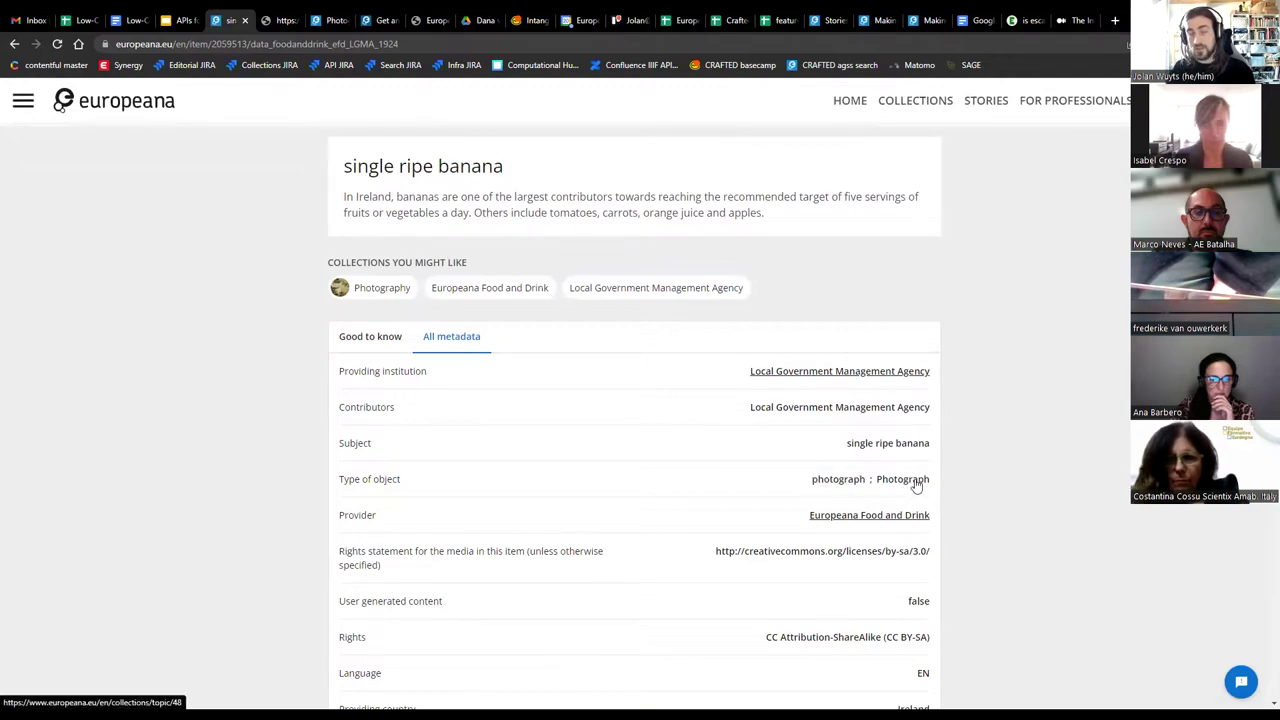
{"action": "left_click", "coordinate": [910, 482]}
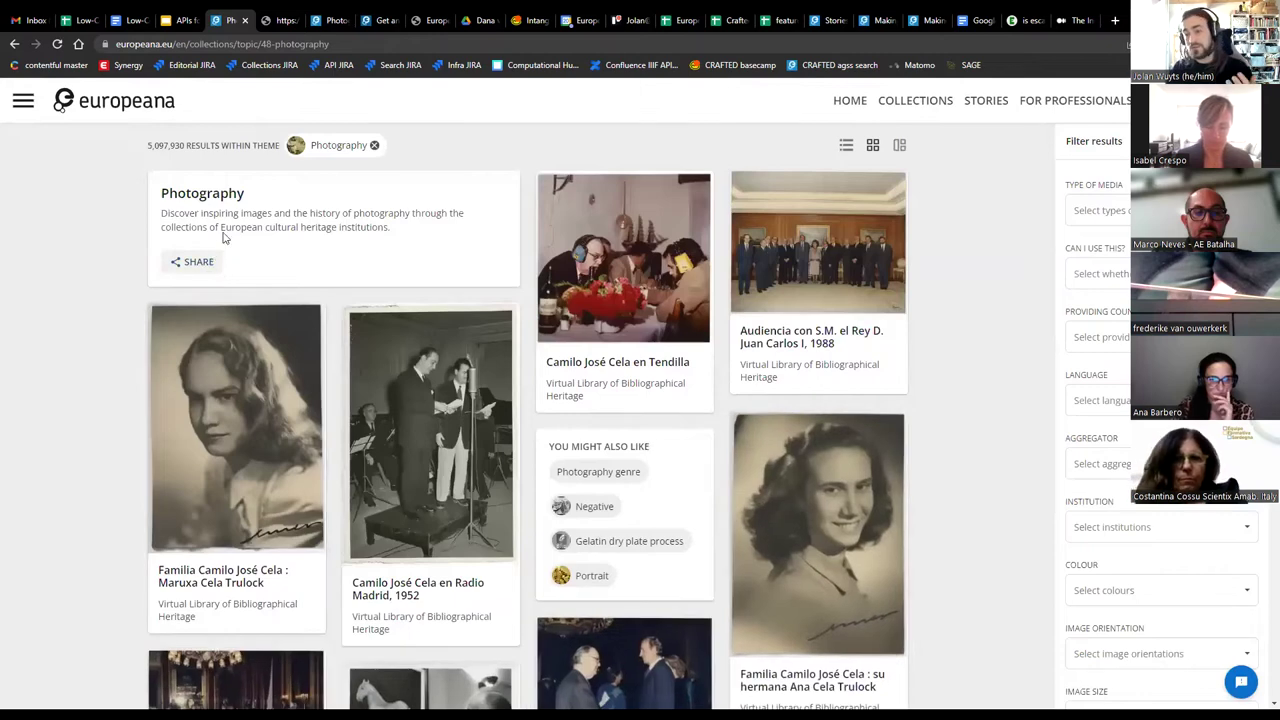
{"action": "left_click", "coordinate": [14, 44]}
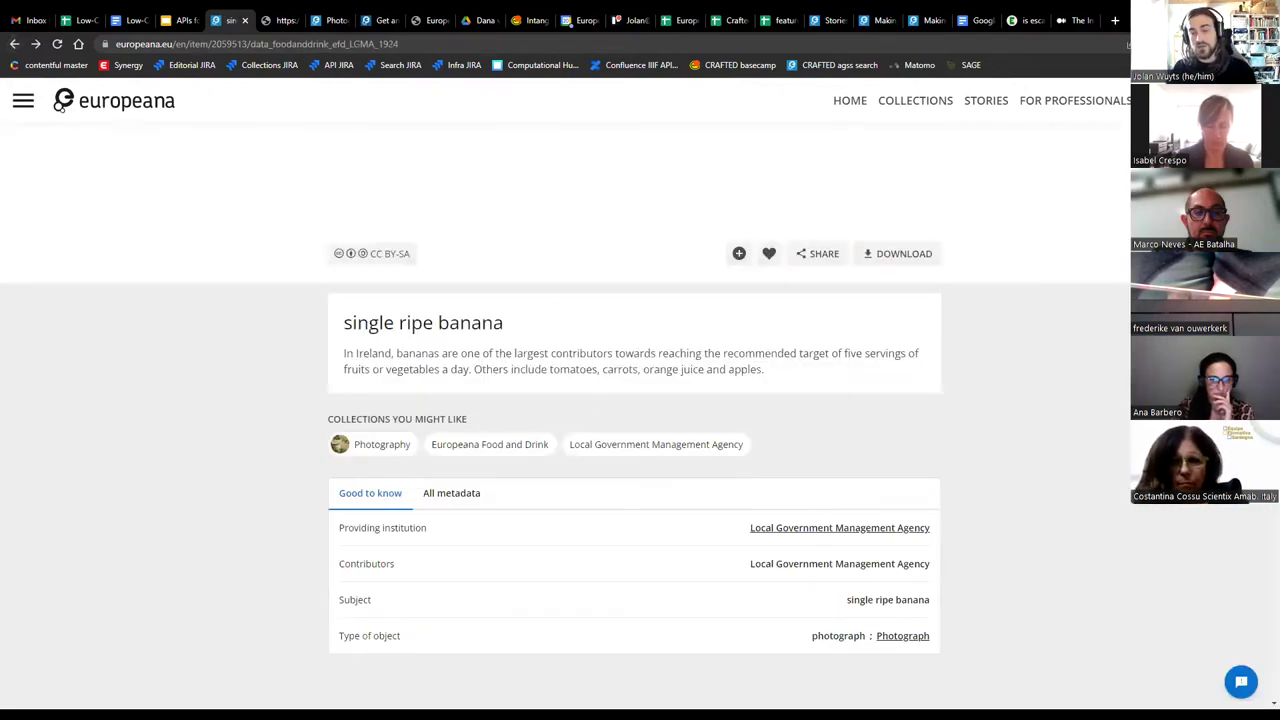
In the JSON, collapse prefLabel to view altLabel, collapse concepts, and return to the item page.
{"action": "key", "text": "ctrl+Tab"}
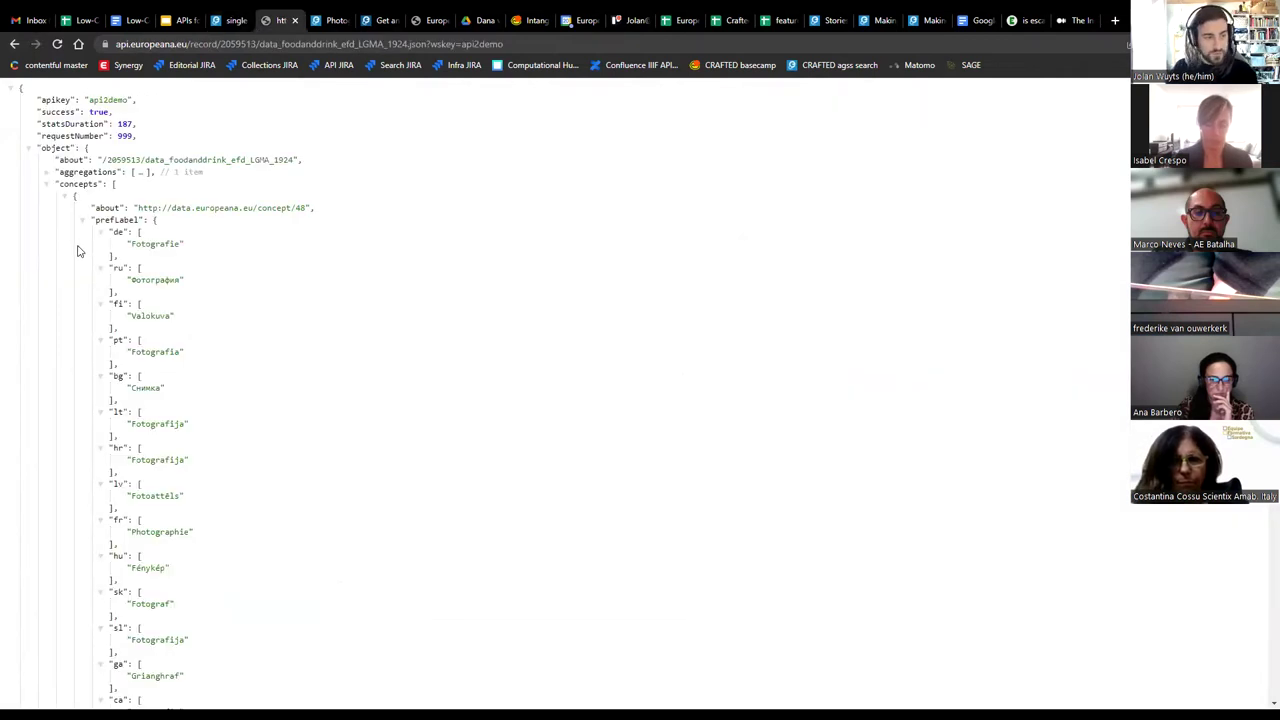
{"action": "left_click", "coordinate": [82, 220]}
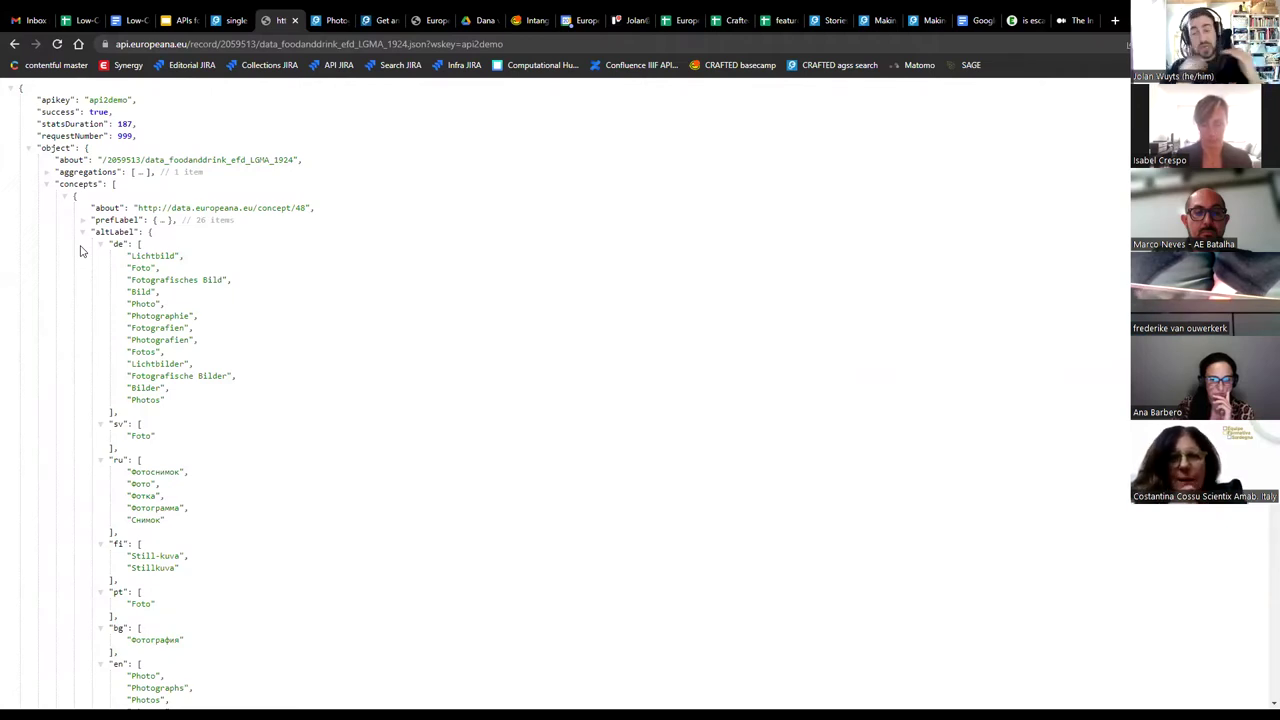
{"action": "left_click", "coordinate": [46, 185]}
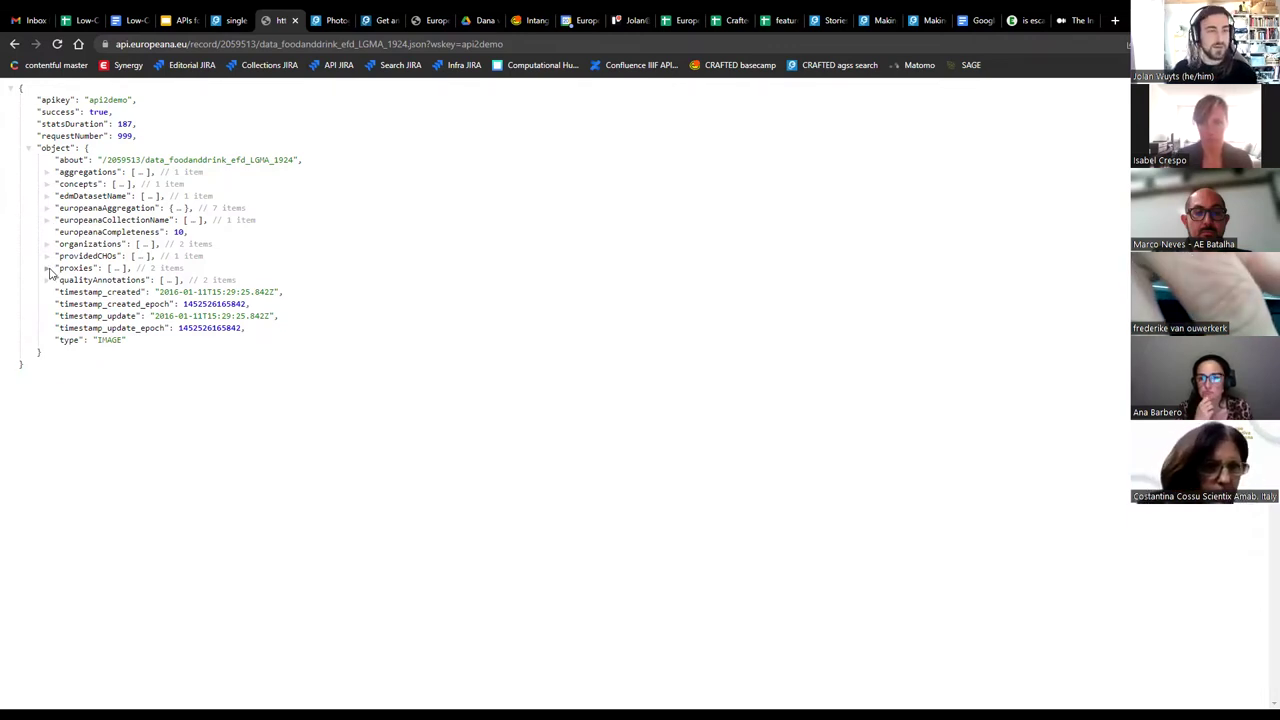
{"action": "left_click", "coordinate": [233, 20]}
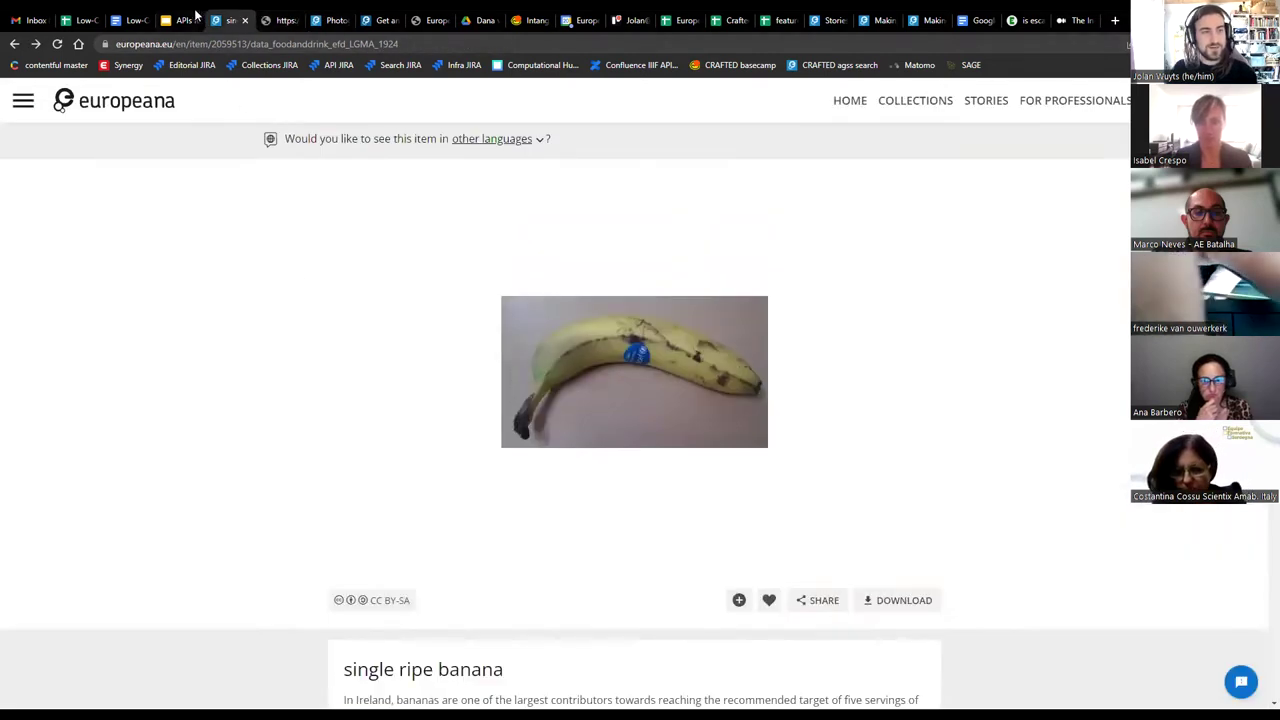
In the APIs presentation, move forward one slide and back to LINKED OPEN DATA.
{"action": "left_click", "coordinate": [198, 20]}
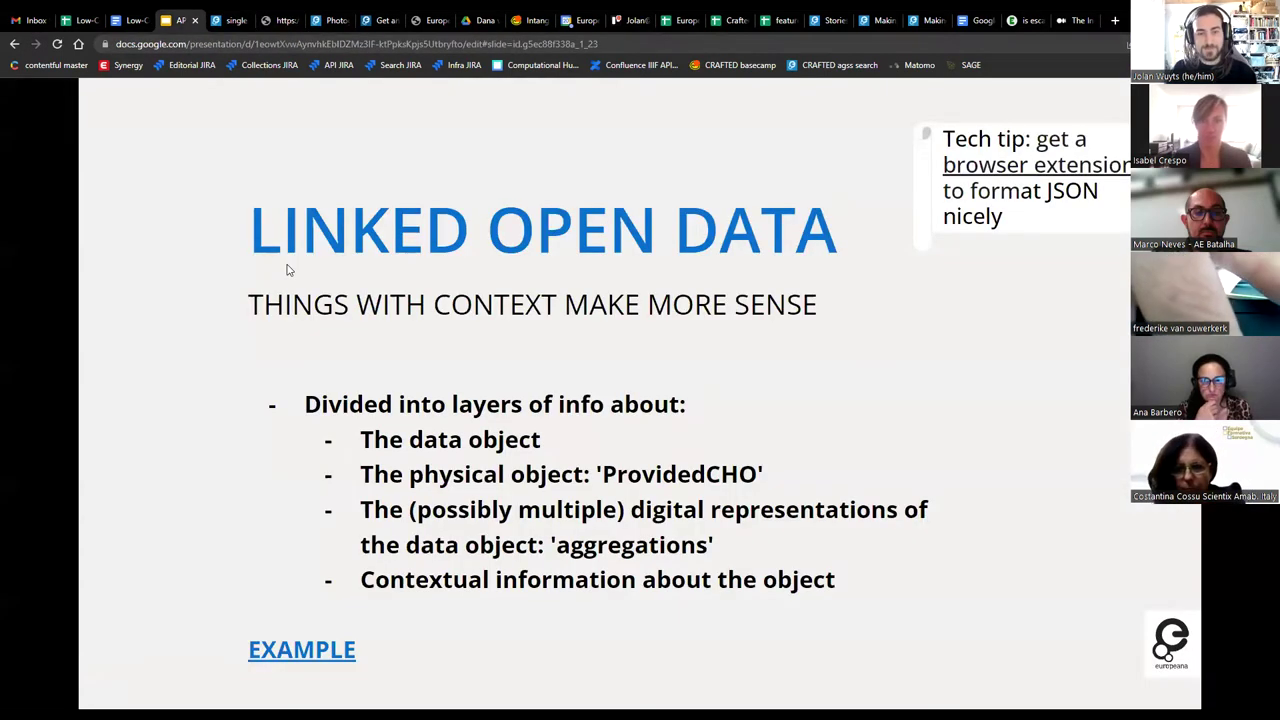
{"action": "key", "text": "Right"}
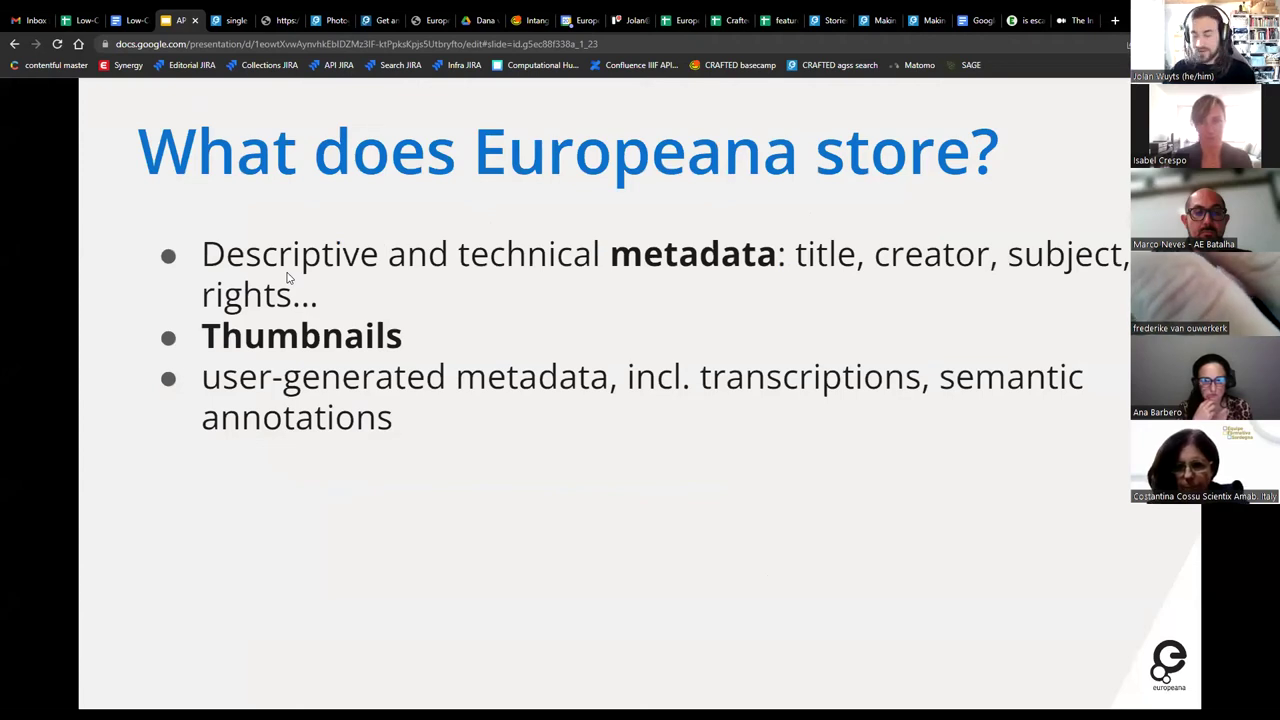
{"action": "key", "text": "Left"}
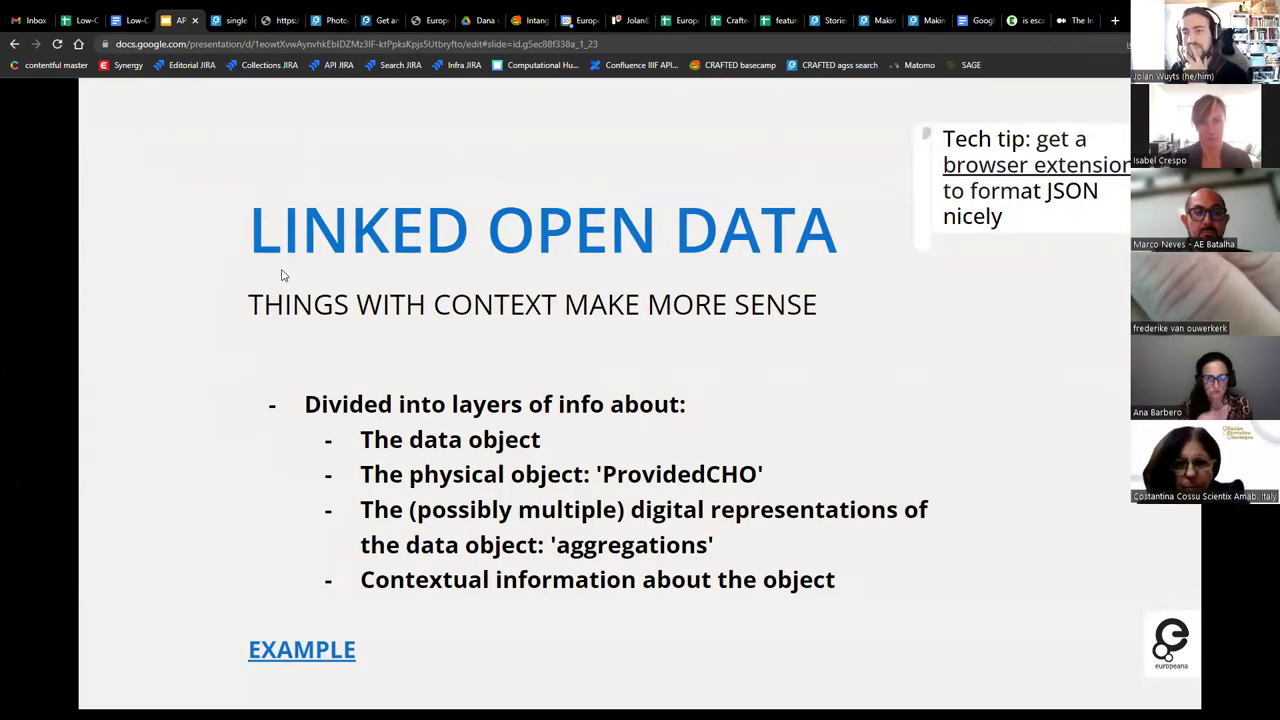
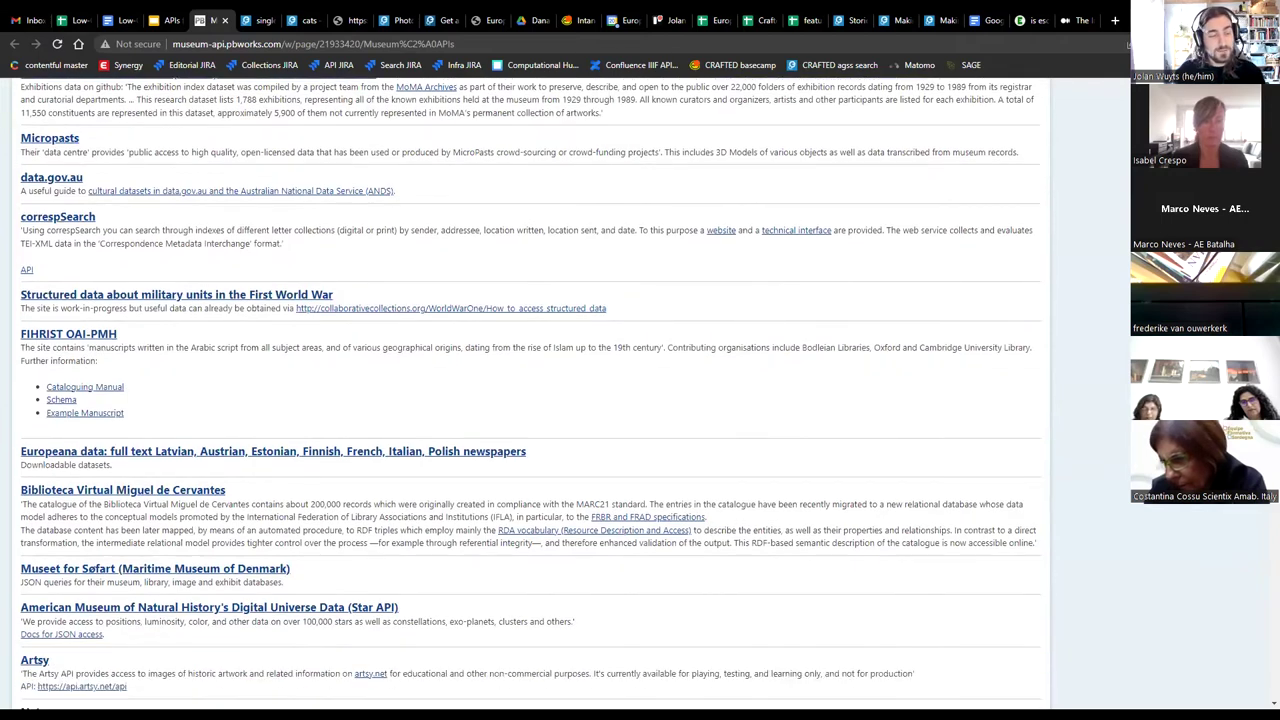
{"action": "scroll", "coordinate": [531, 392], "scroll_direction": "down", "scroll_amount": 1}
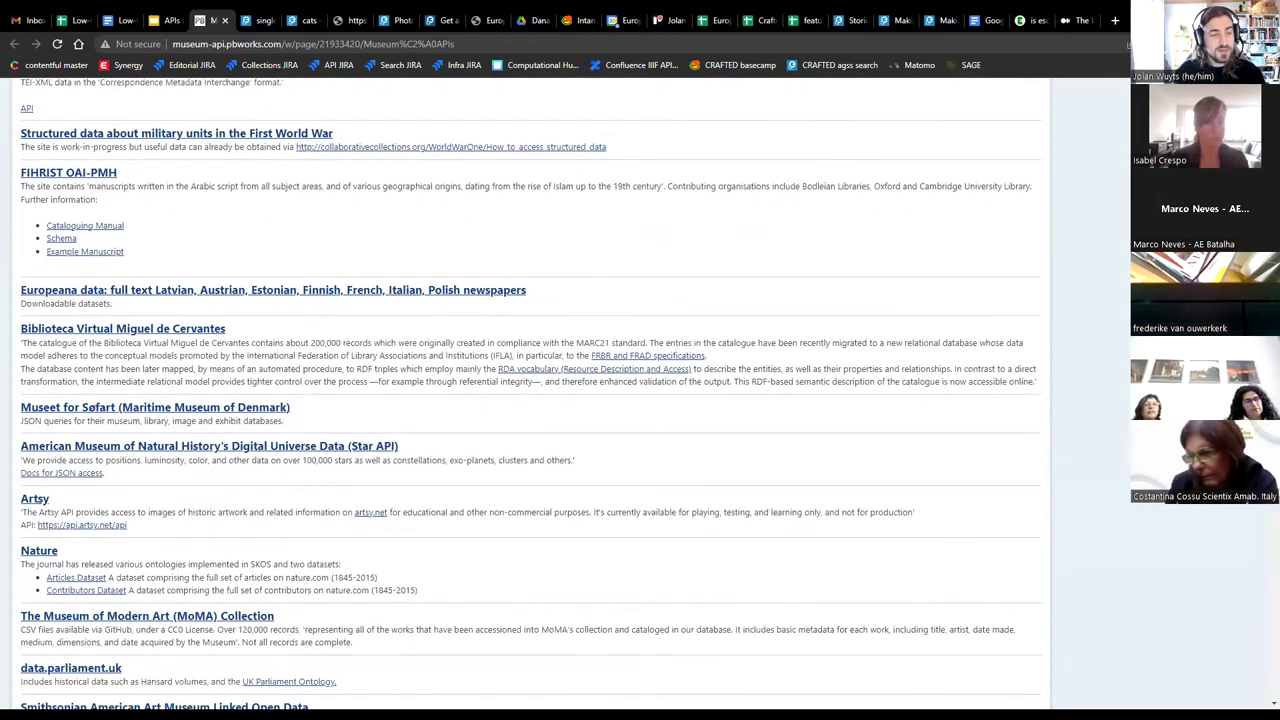
Highlight the Cervantes, Søfart and Natural History entries, then switch to the APIs for education slides.
{"action": "left_click_drag", "start_coordinate": [60, 344], "coordinate": [210, 345]}
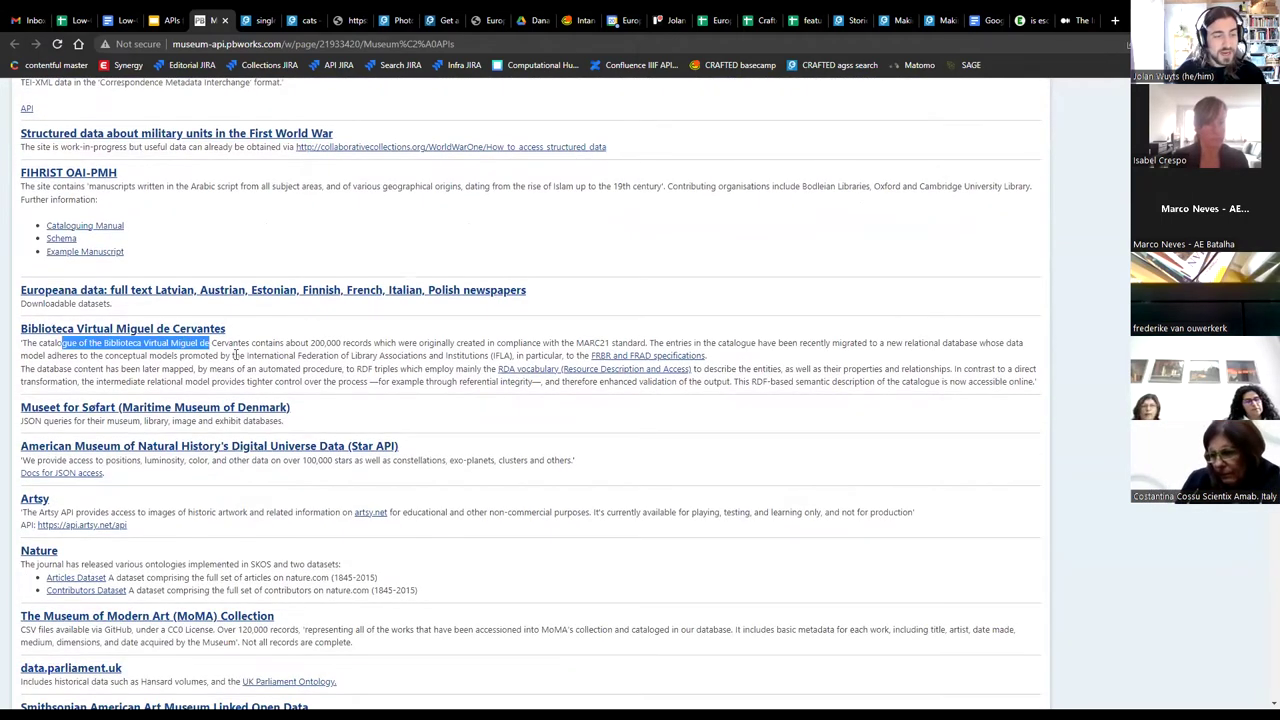
{"action": "left_click", "coordinate": [257, 354]}
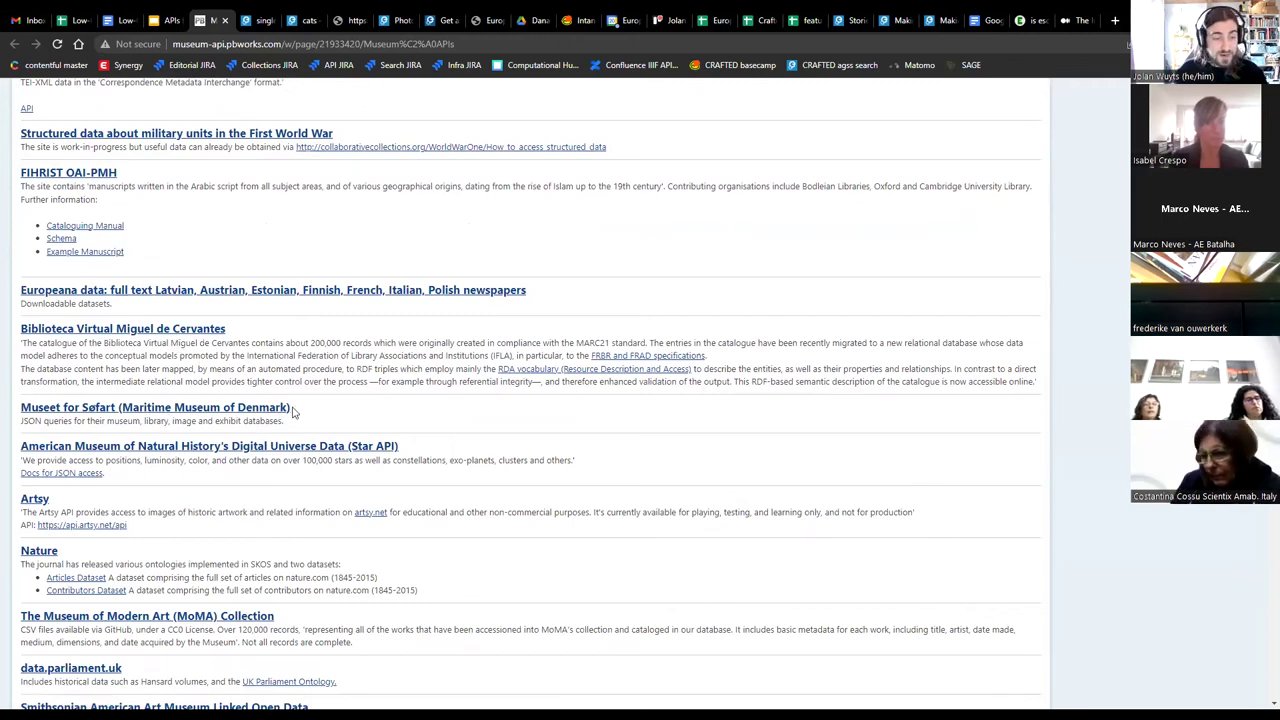
{"action": "left_click_drag", "start_coordinate": [294, 410], "coordinate": [184, 408]}
{"action": "left_click", "coordinate": [204, 424]}
{"action": "left_click_drag", "start_coordinate": [18, 458], "coordinate": [314, 481]}
{"action": "left_click", "coordinate": [318, 485]}
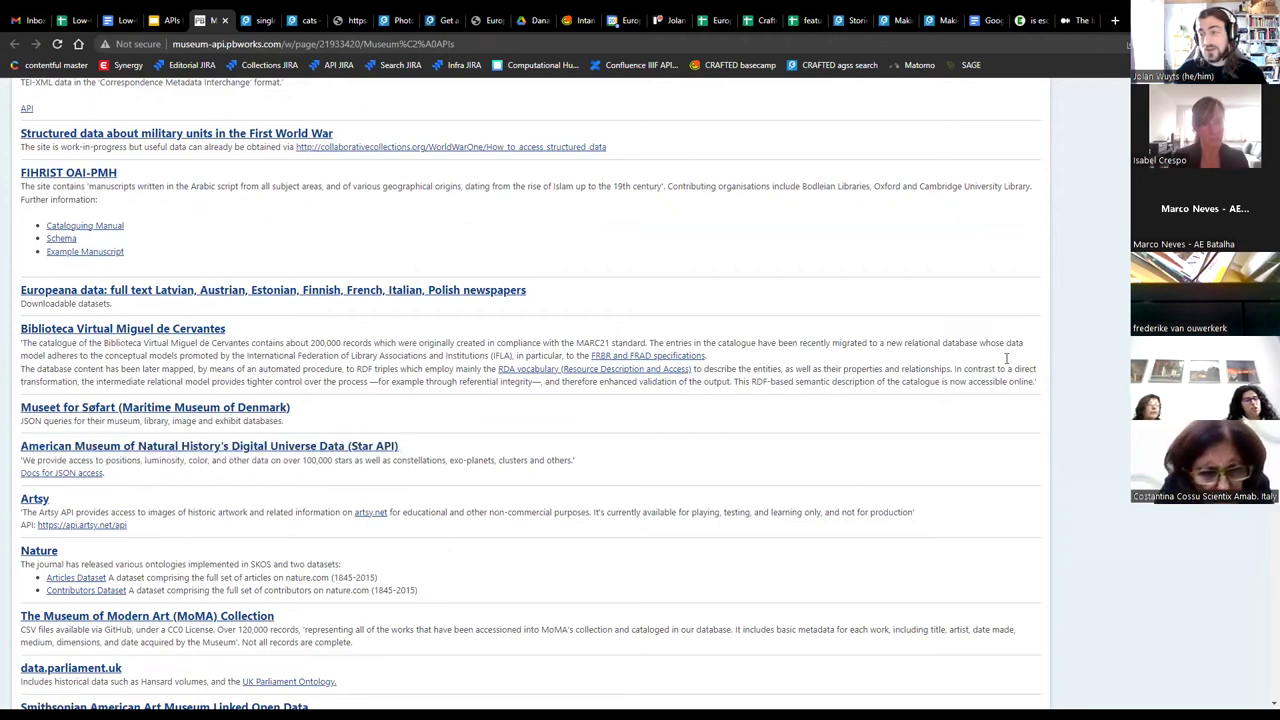
{"action": "scroll", "coordinate": [530, 400], "scroll_direction": "down", "scroll_amount": 10}
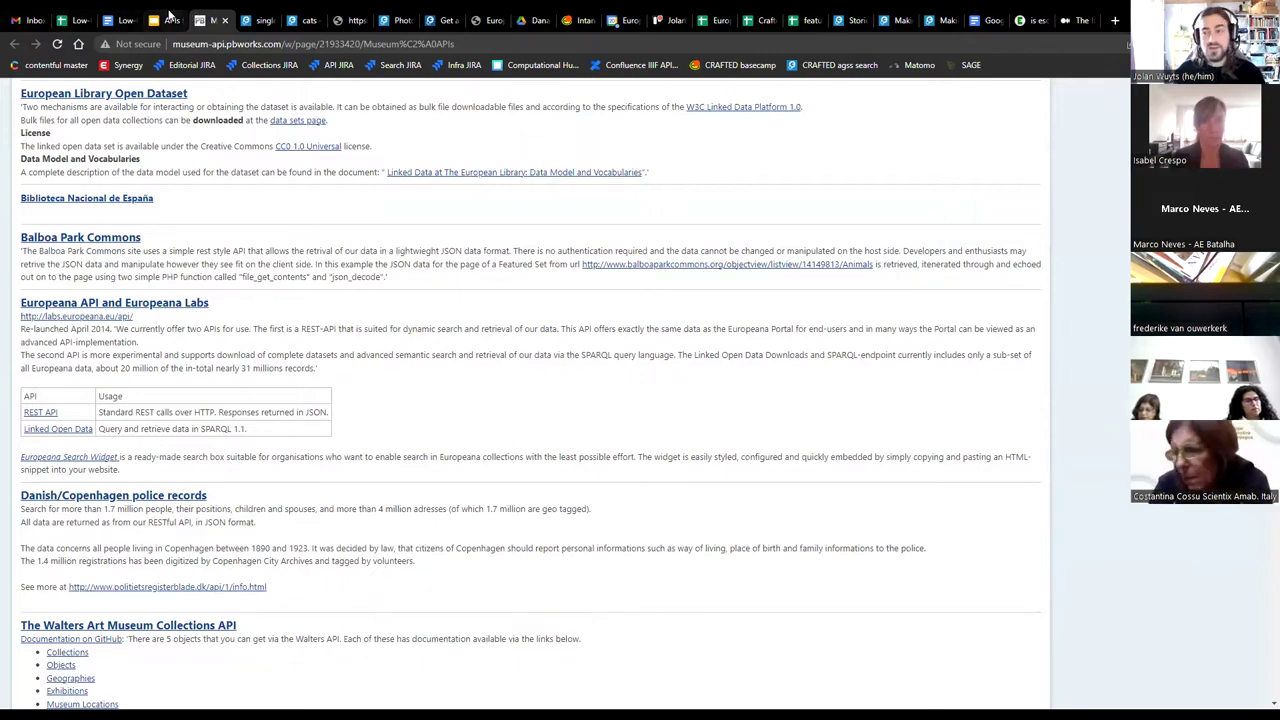
{"action": "left_click", "coordinate": [168, 19]}
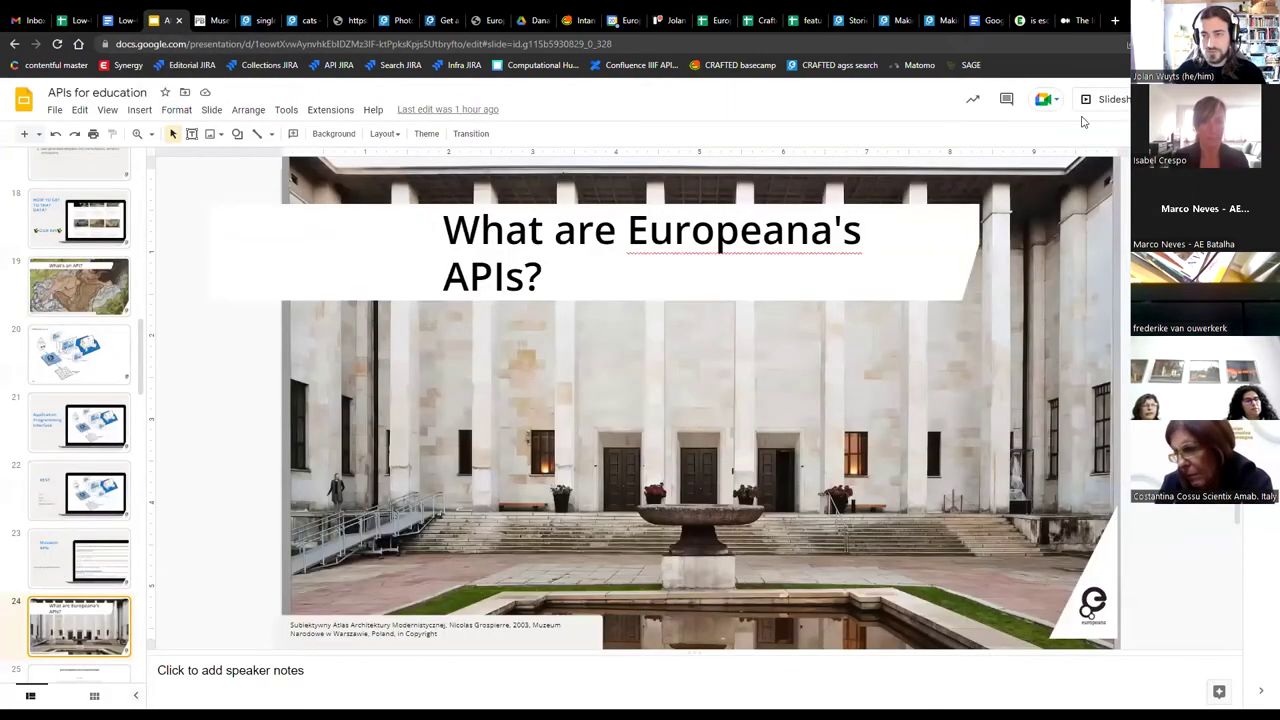
Present the deck full screen and advance to the slide showing Europeana's API cards.
{"action": "key", "text": "ctrl+Return"}
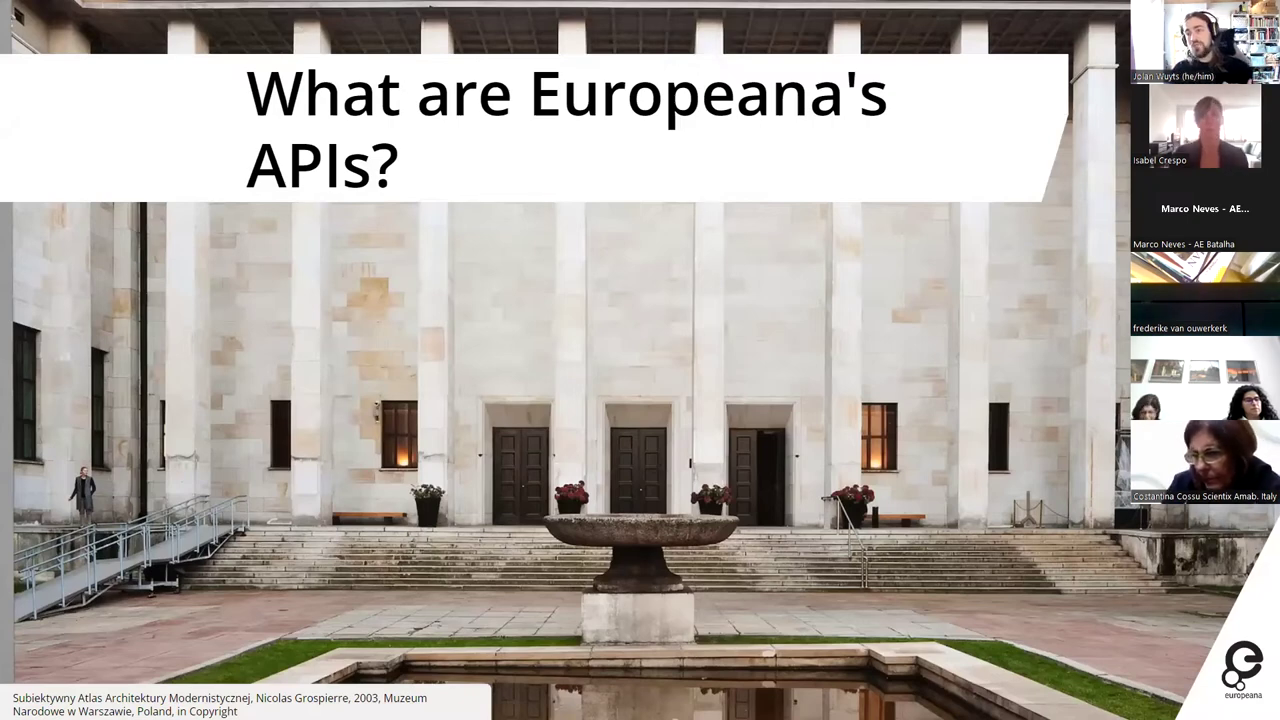
{"action": "key", "text": "Right"}
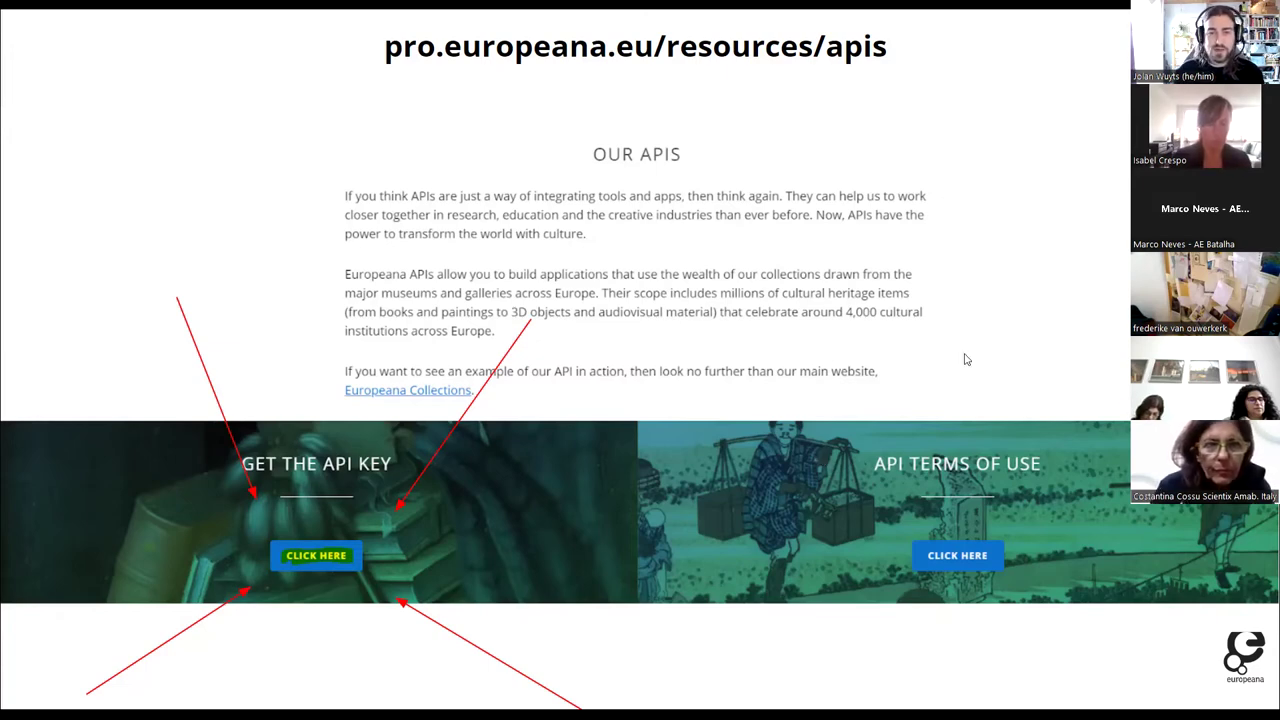
{"action": "key", "text": "Right"}
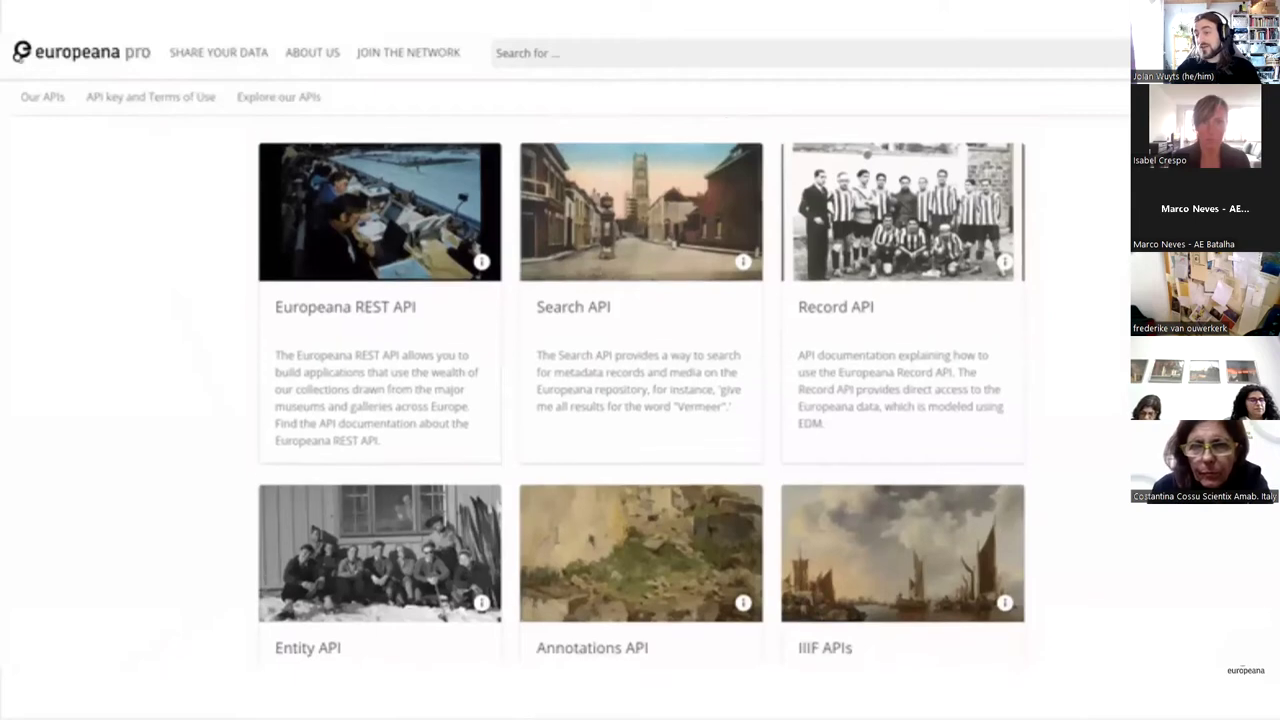
Scroll through the API cards to the REST API console, then exit and return to the wiki.
{"action": "scroll", "coordinate": [640, 400], "scroll_direction": "down", "scroll_amount": 1}
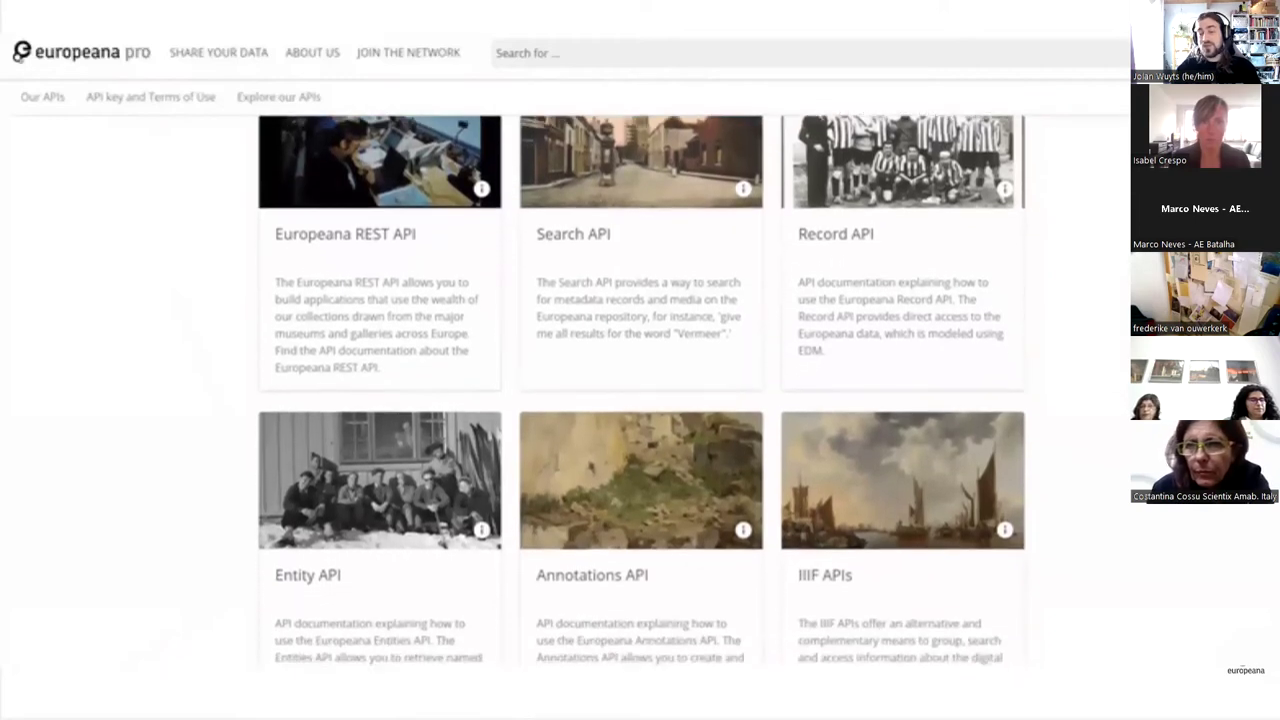
{"action": "scroll", "coordinate": [640, 400], "scroll_direction": "down", "scroll_amount": 2}
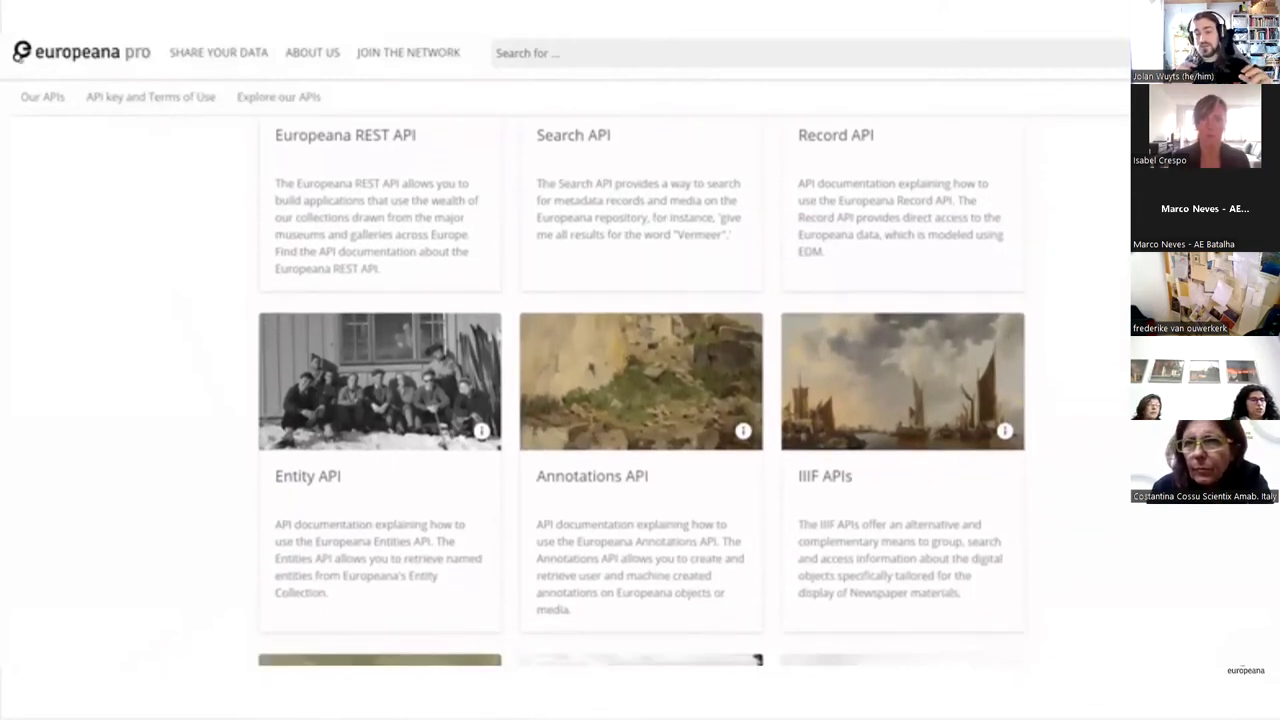
{"action": "scroll", "coordinate": [640, 400], "scroll_direction": "down", "scroll_amount": 2}
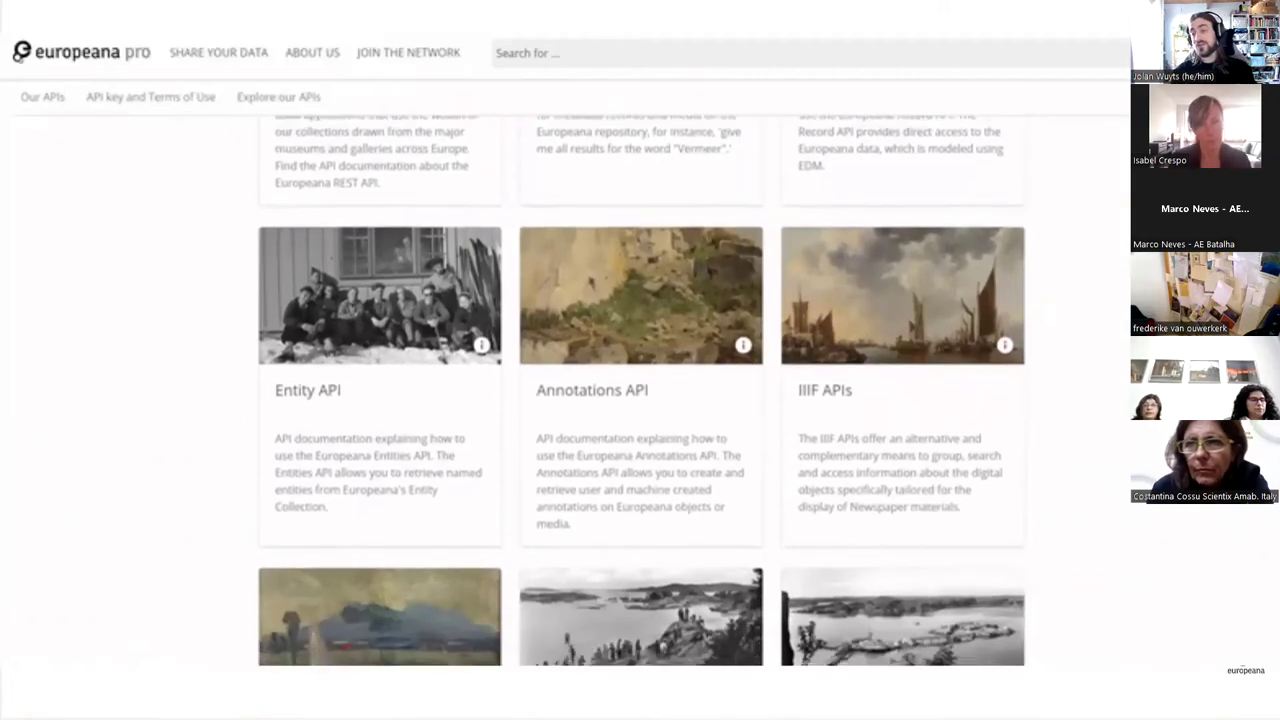
{"action": "scroll", "coordinate": [640, 400], "scroll_direction": "down", "scroll_amount": 2}
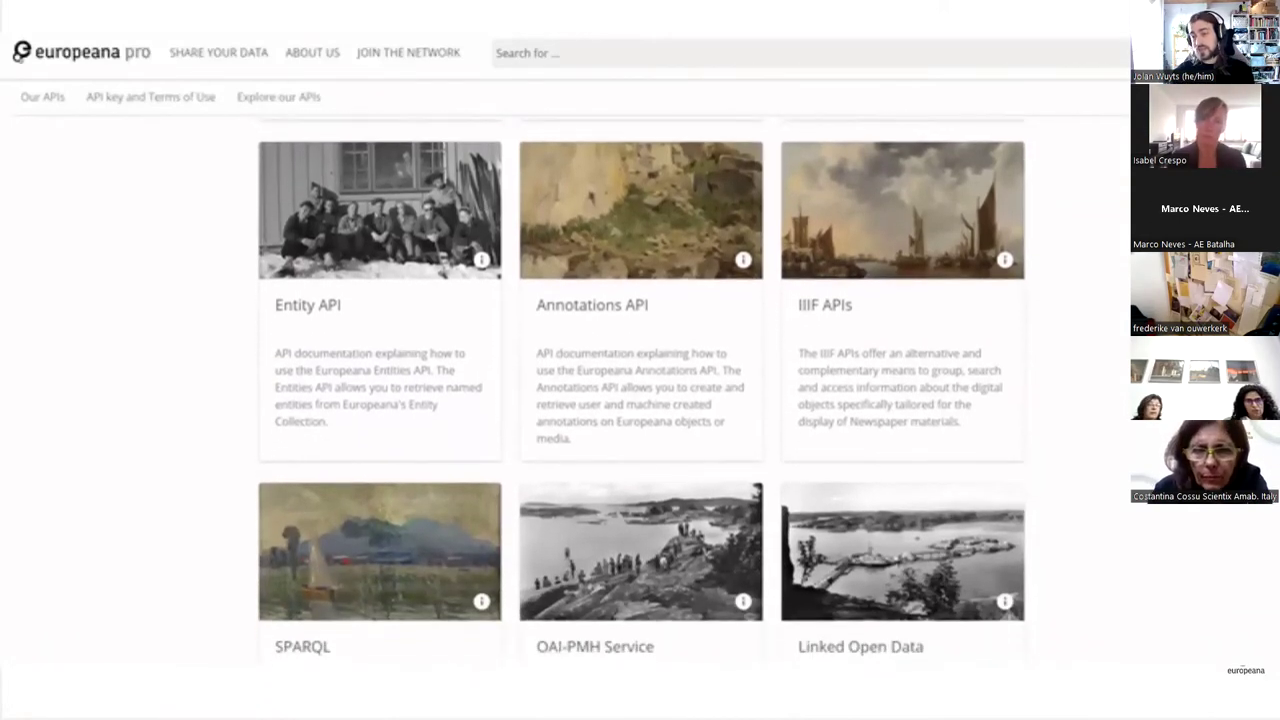
{"action": "scroll", "coordinate": [640, 400], "scroll_direction": "down", "scroll_amount": 1}
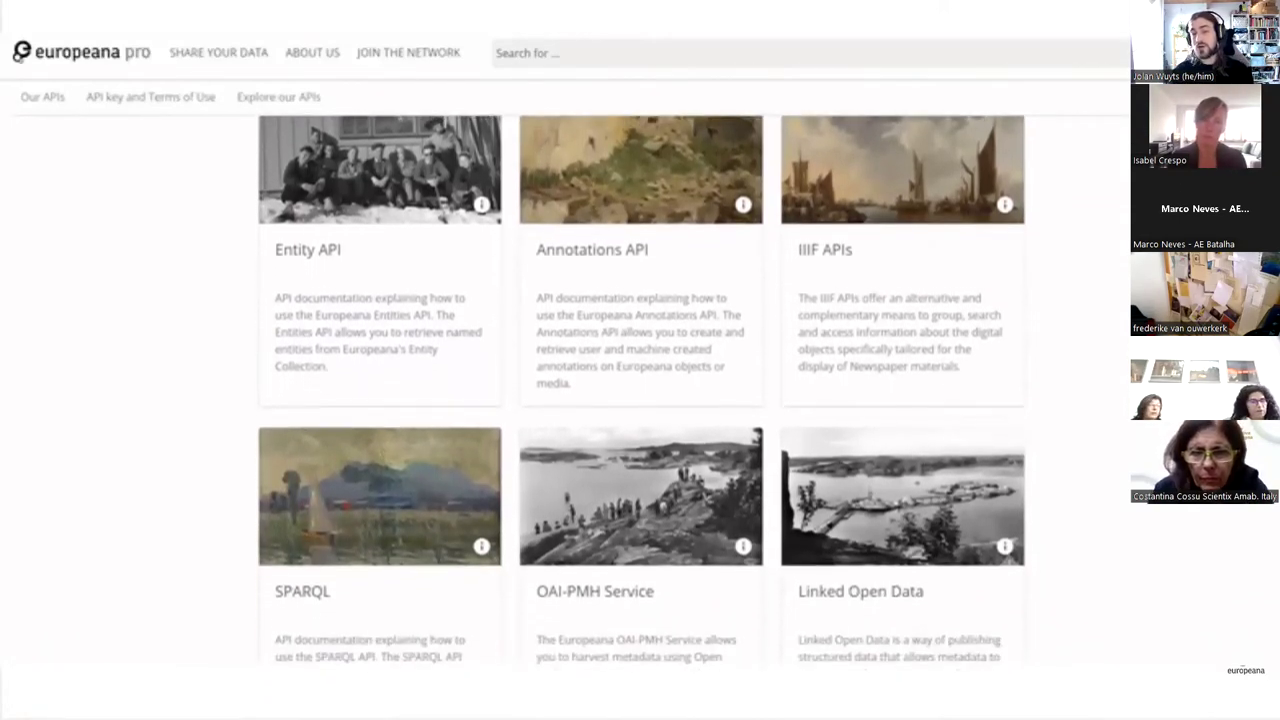
{"action": "scroll", "coordinate": [640, 400], "scroll_direction": "down", "scroll_amount": 2}
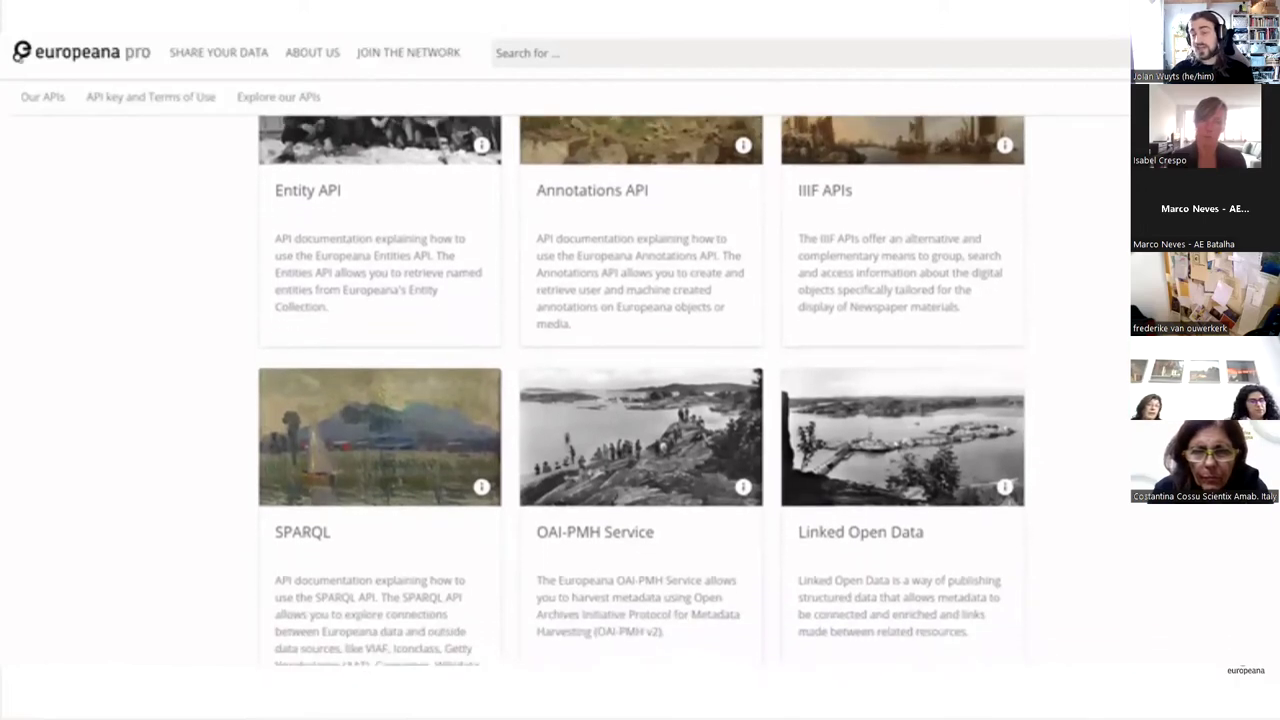
{"action": "scroll", "coordinate": [640, 400], "scroll_direction": "down", "scroll_amount": 1}
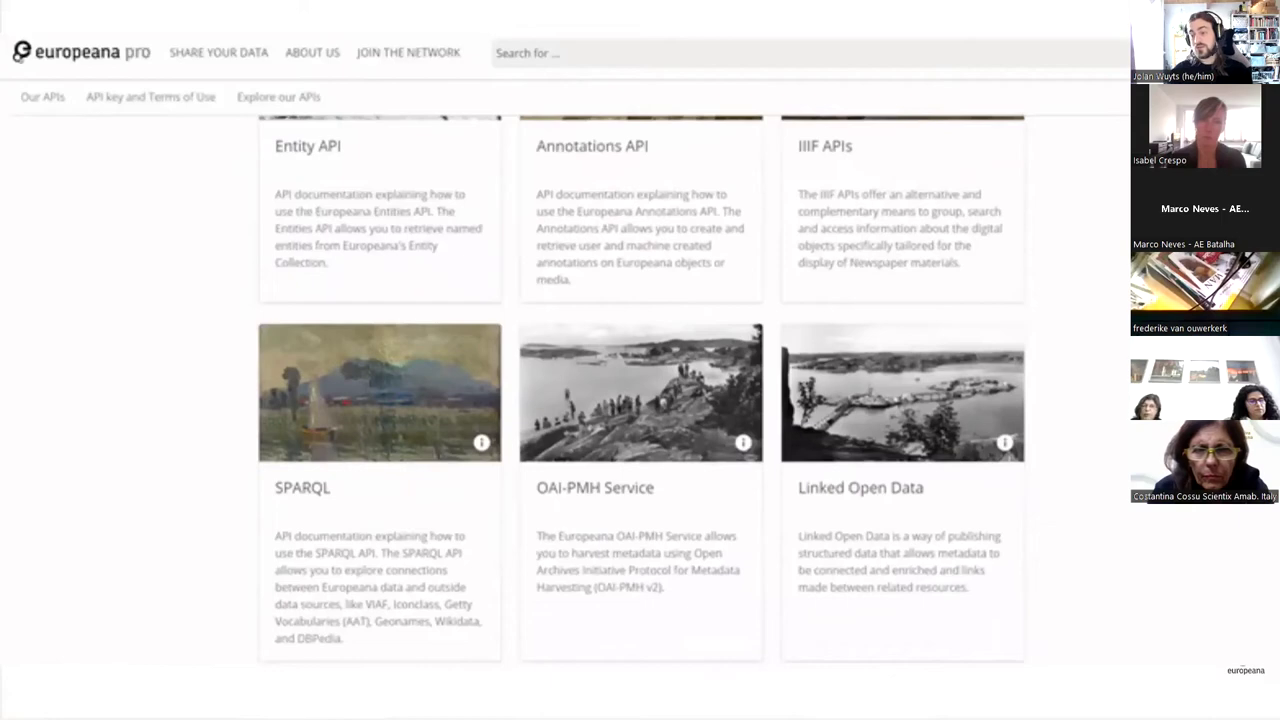
{"action": "scroll", "coordinate": [640, 400], "scroll_direction": "up", "scroll_amount": 5}
{"action": "scroll", "coordinate": [640, 400], "scroll_direction": "down", "scroll_amount": 1}
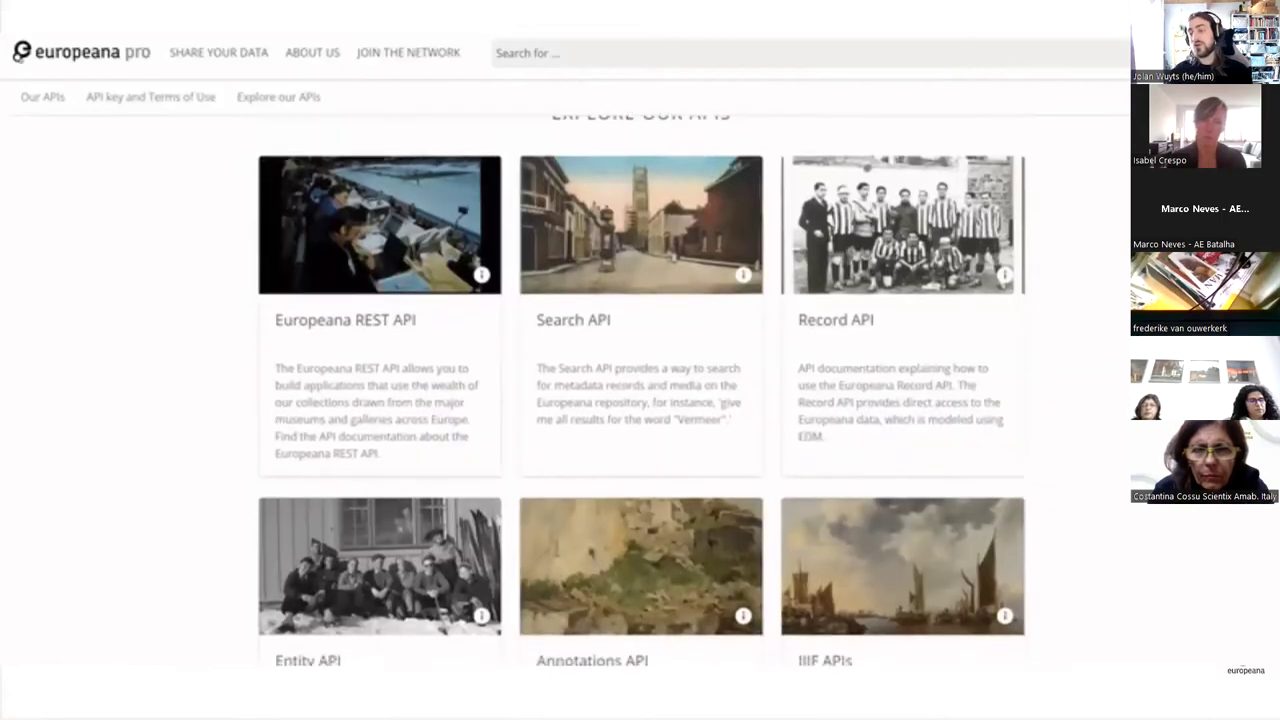
{"action": "scroll", "coordinate": [640, 400], "scroll_direction": "down", "scroll_amount": 2}
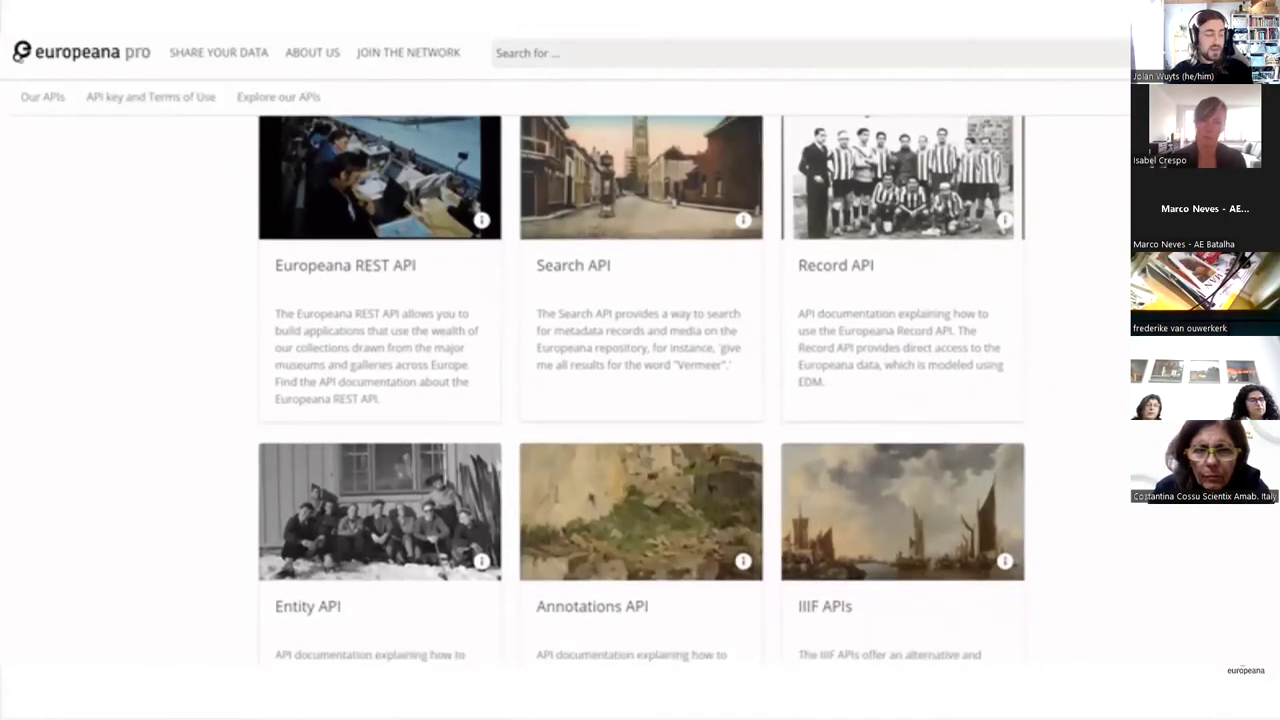
{"action": "left_click", "coordinate": [808, 334]}
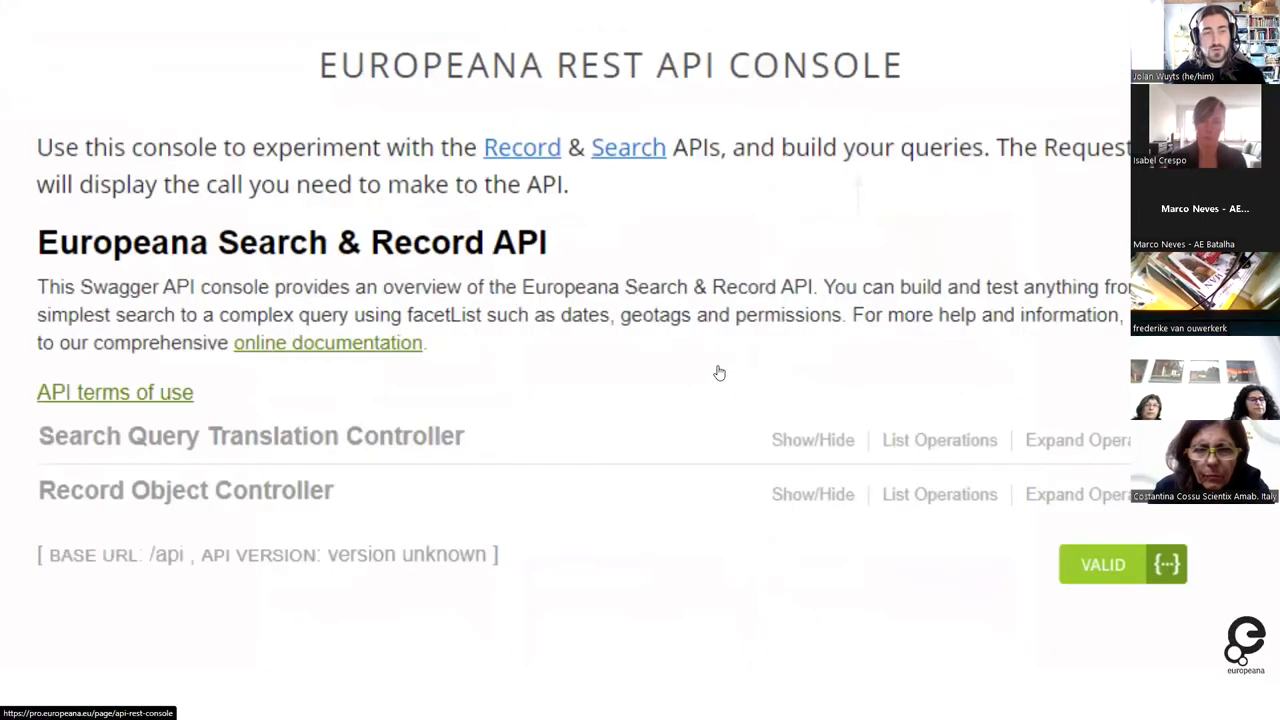
{"action": "key", "text": "Escape"}
{"action": "left_click", "coordinate": [212, 20]}
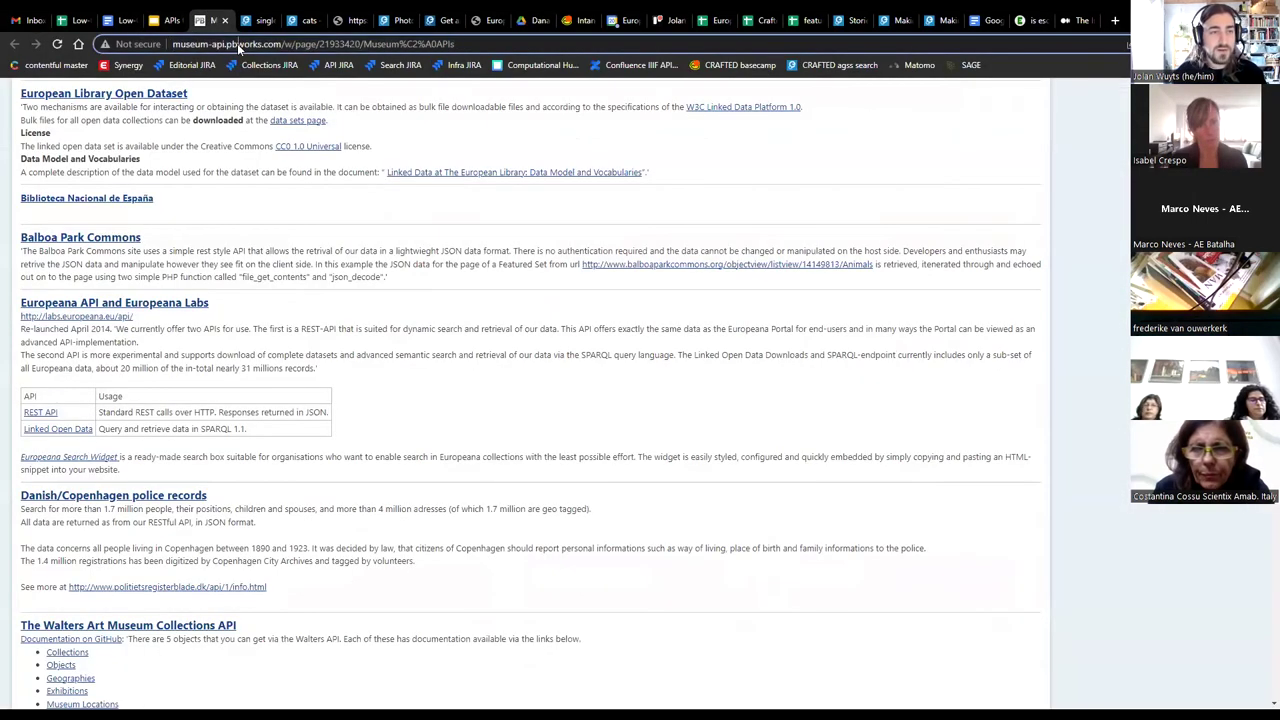
Load 'APIs | Europeana Pro' from the 'pro' address suggestion and scroll to Explore our APIs.
{"action": "left_click", "coordinate": [237, 43]}
{"action": "type", "text": "pro"}
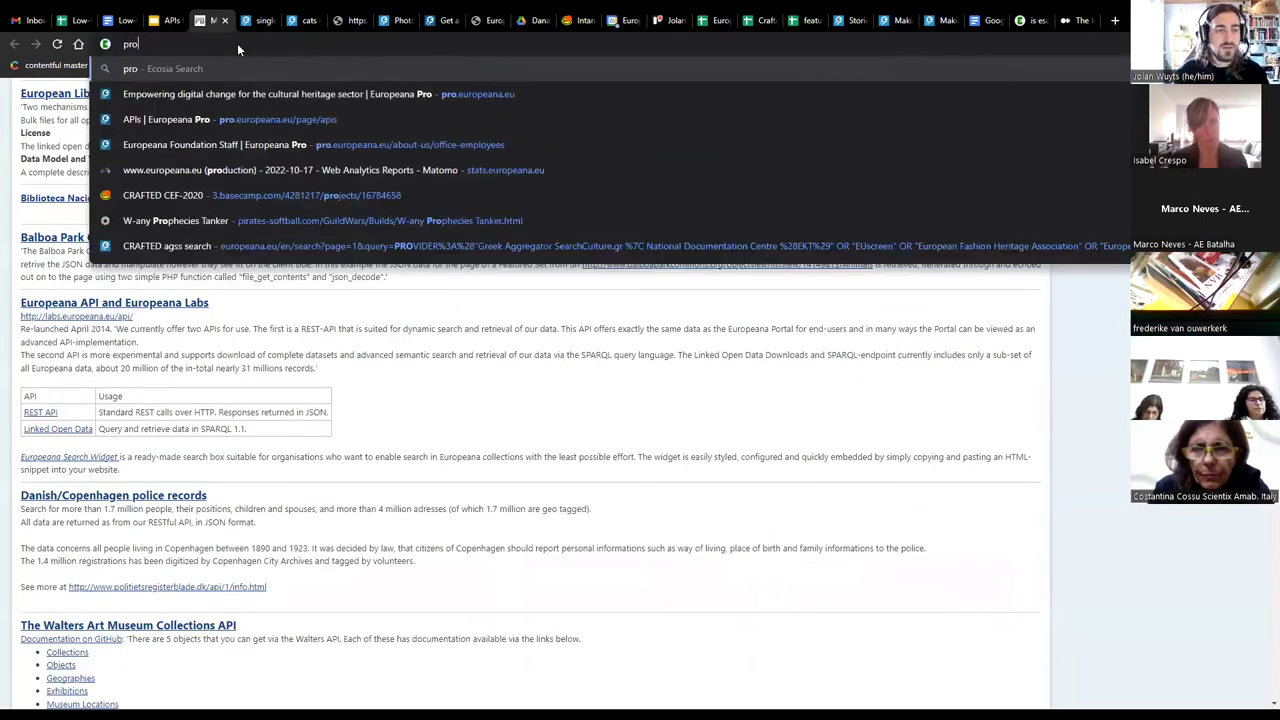
{"action": "key", "text": "Down"}
{"action": "key", "text": "Down"}
{"action": "key", "text": "Return"}
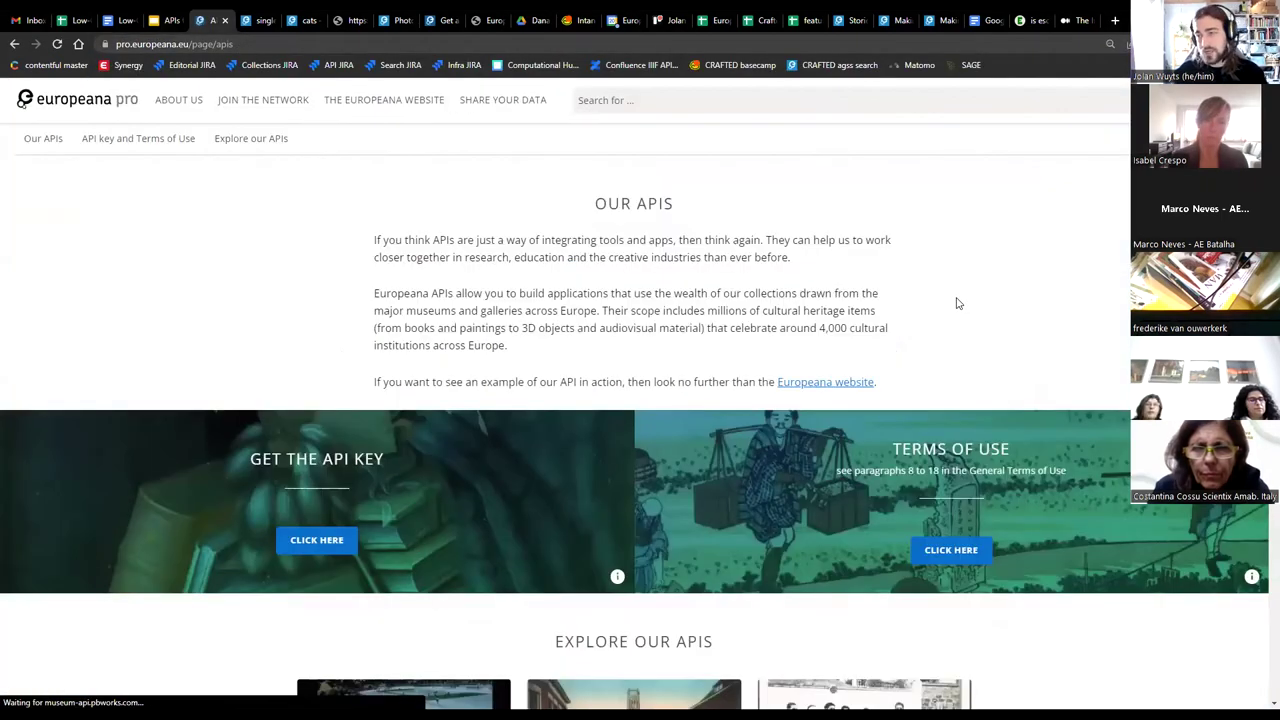
{"action": "scroll", "coordinate": [956, 303], "scroll_direction": "down", "scroll_amount": 5}
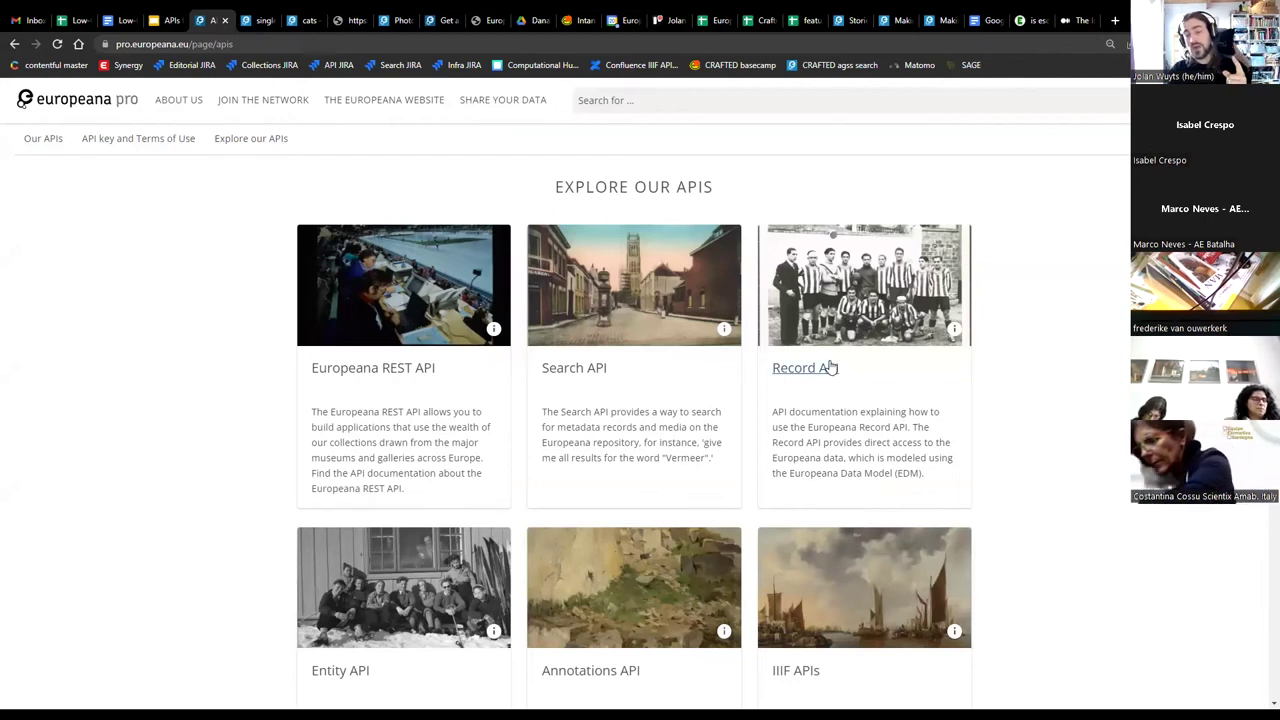
Go from the ripe banana item to the Europeana home page and open the footer's For developers link.
{"action": "key", "text": "ctrl+Tab"}
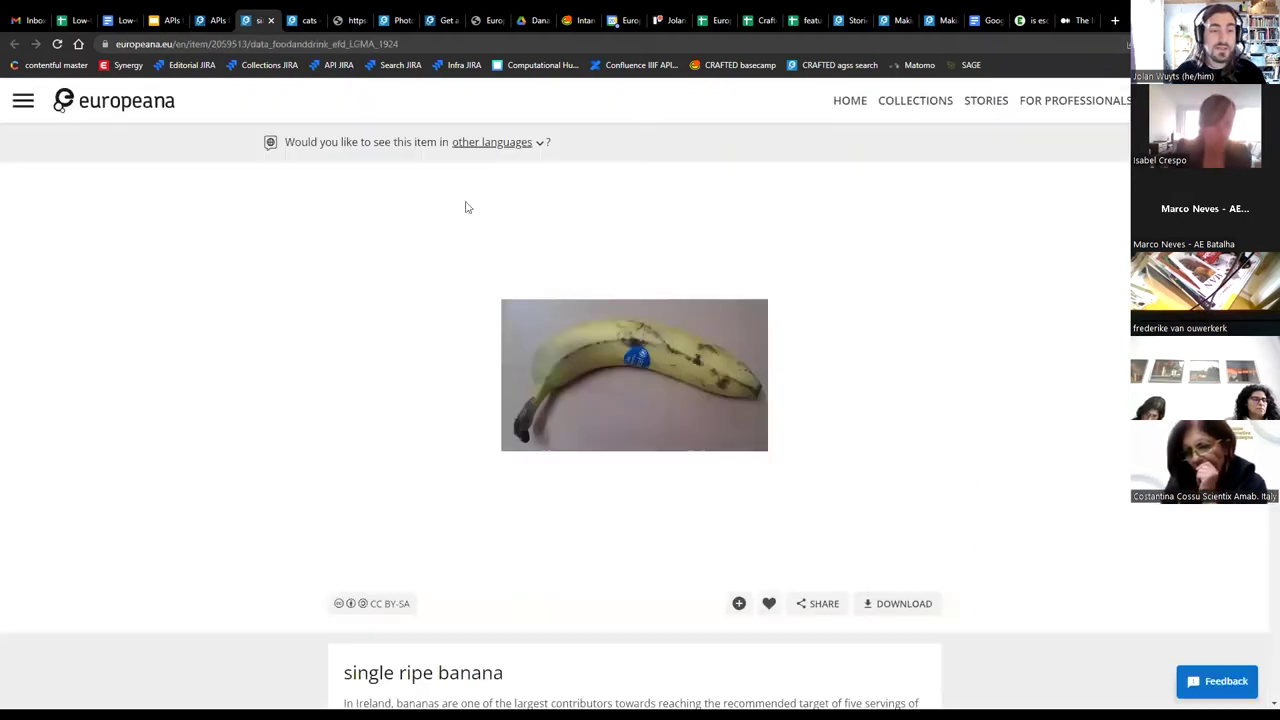
{"action": "left_click", "coordinate": [100, 101]}
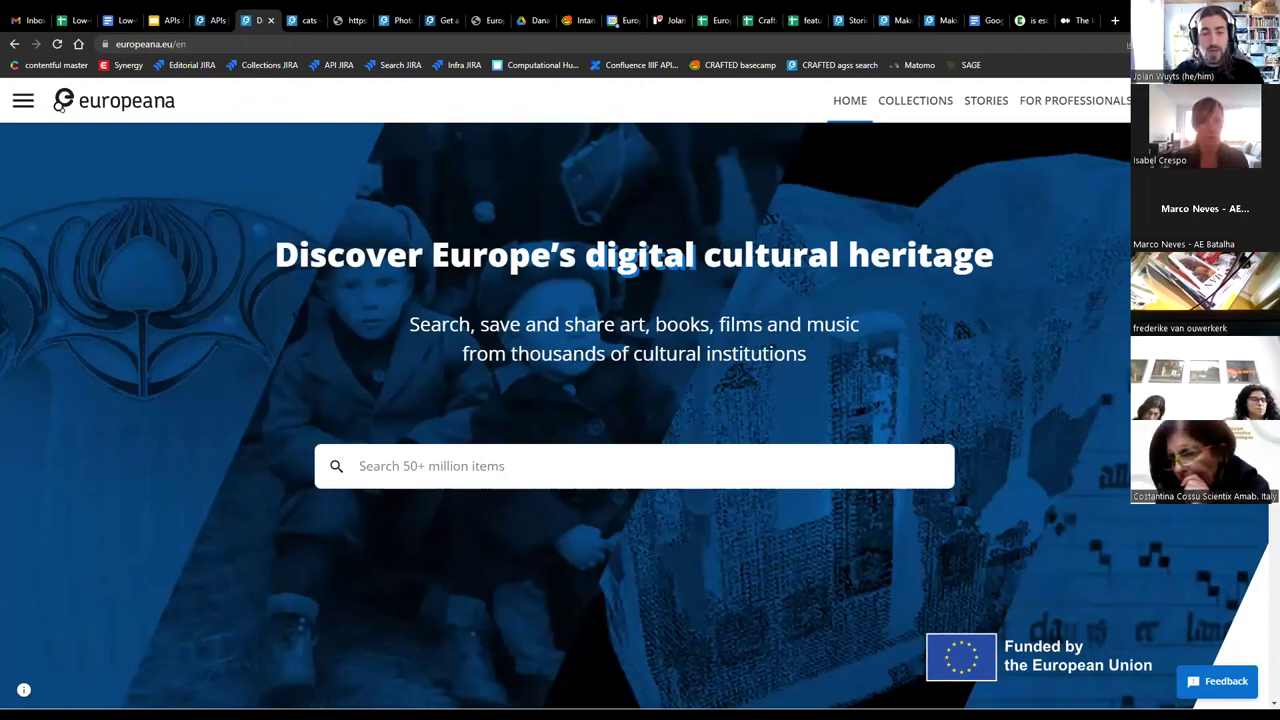
{"action": "scroll", "coordinate": [60, 107], "scroll_direction": "down", "scroll_amount": 10}
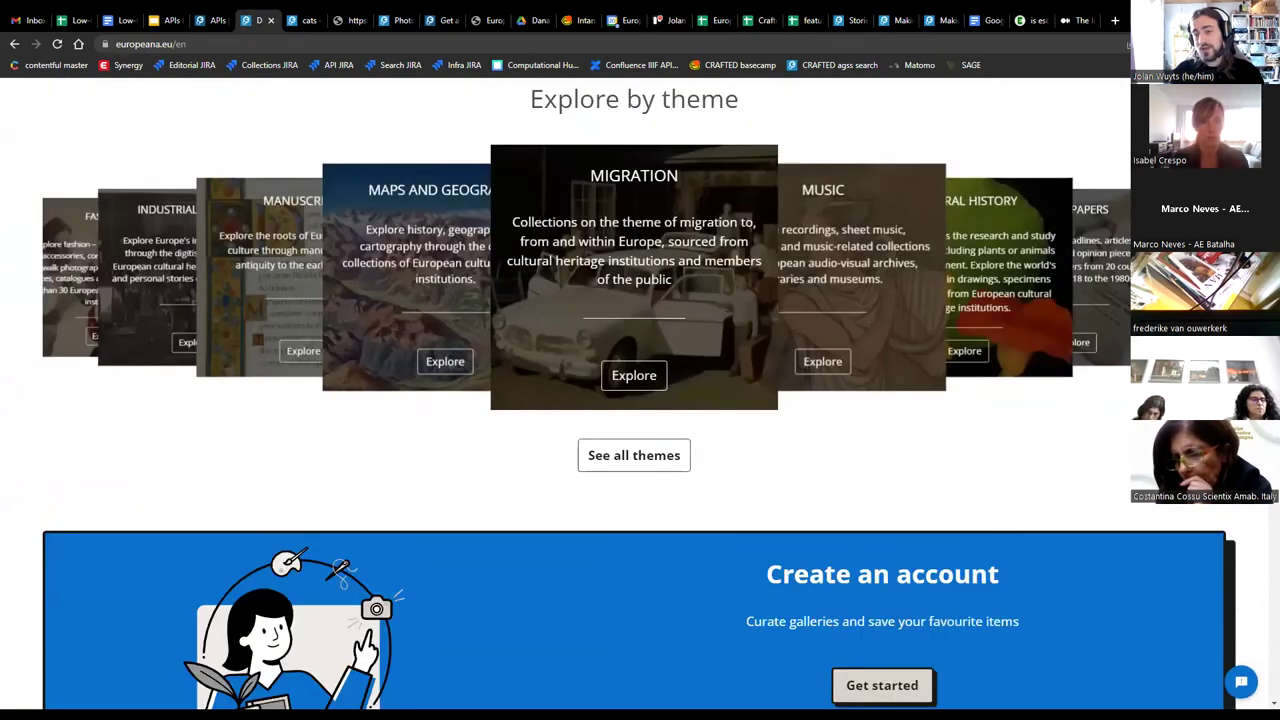
{"action": "scroll", "coordinate": [1260, 614], "scroll_direction": "down", "scroll_amount": 8}
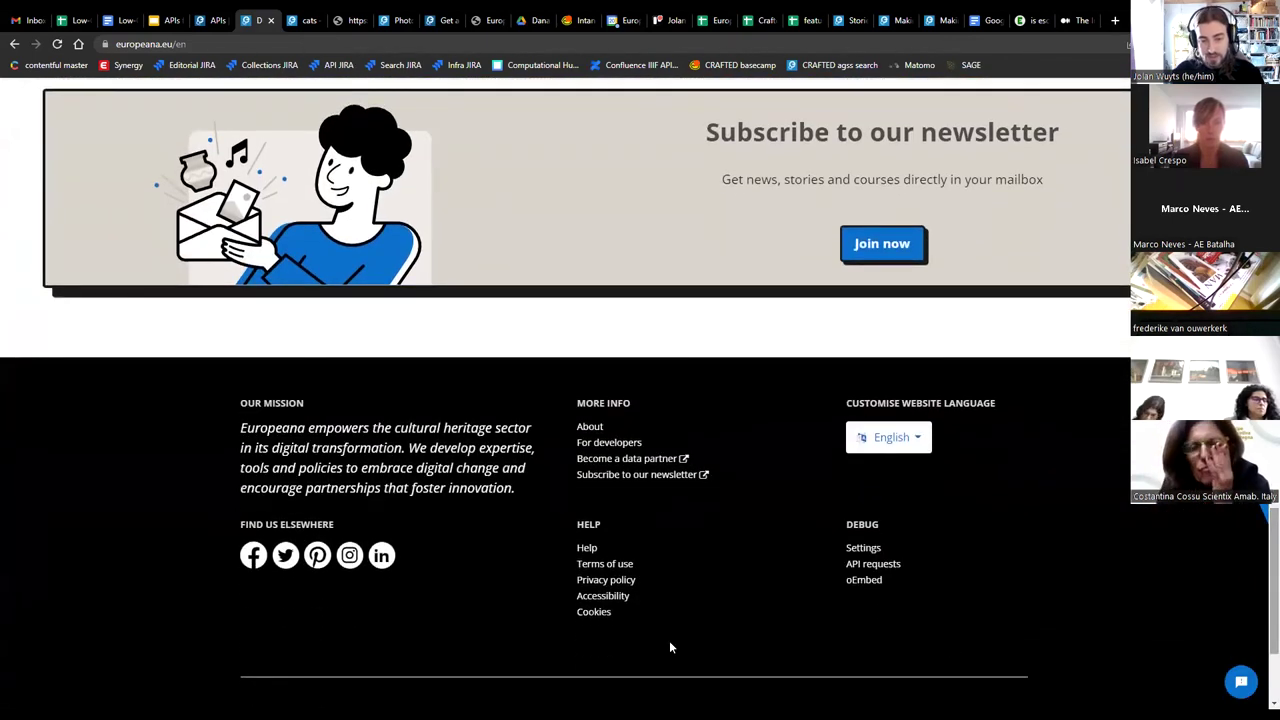
{"action": "left_click", "coordinate": [598, 445]}
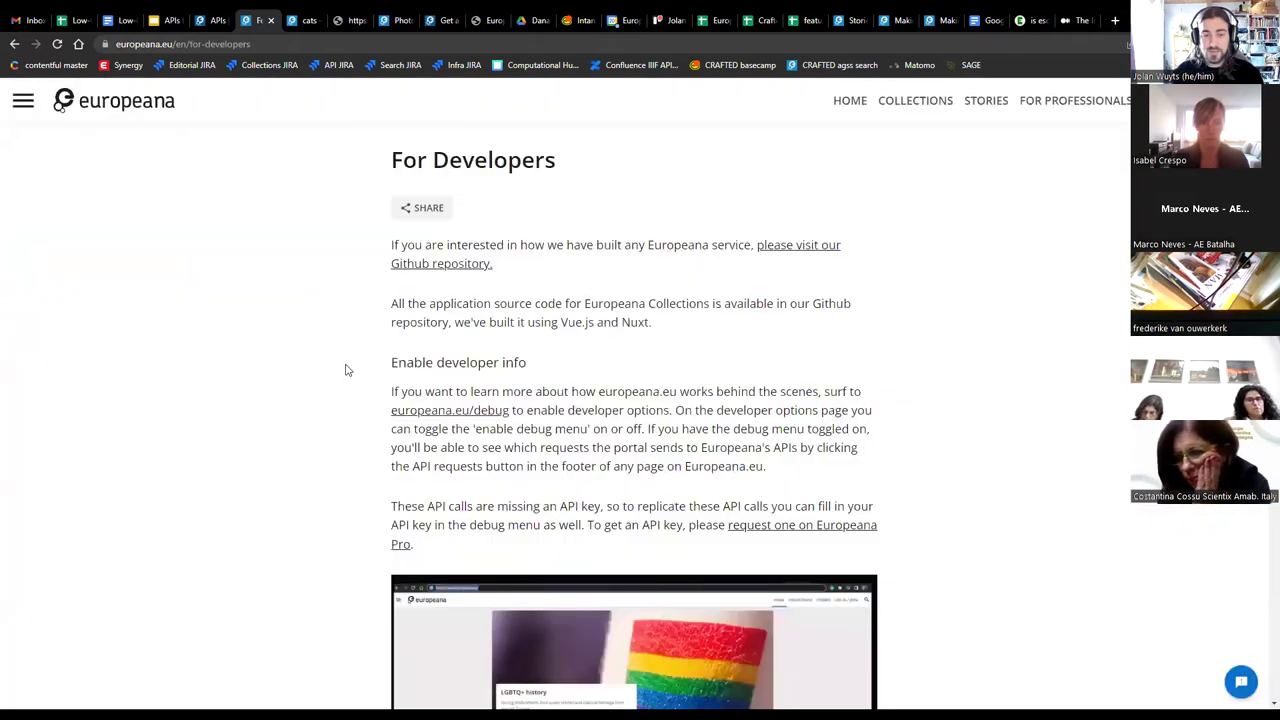
Point out the Enable developer info section and follow its europeana.eu/debug link.
{"action": "scroll", "coordinate": [404, 254], "scroll_direction": "down", "scroll_amount": 1}
{"action": "triple_click", "coordinate": [404, 250]}
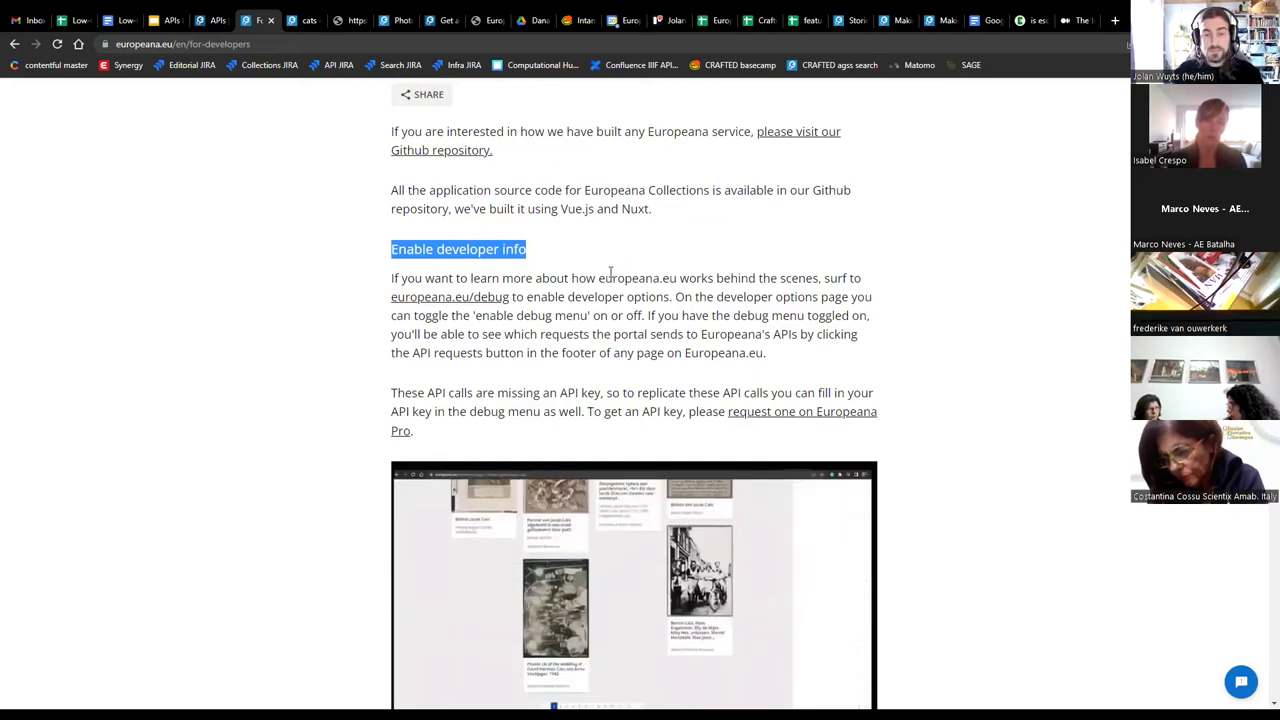
{"action": "left_click", "coordinate": [610, 268]}
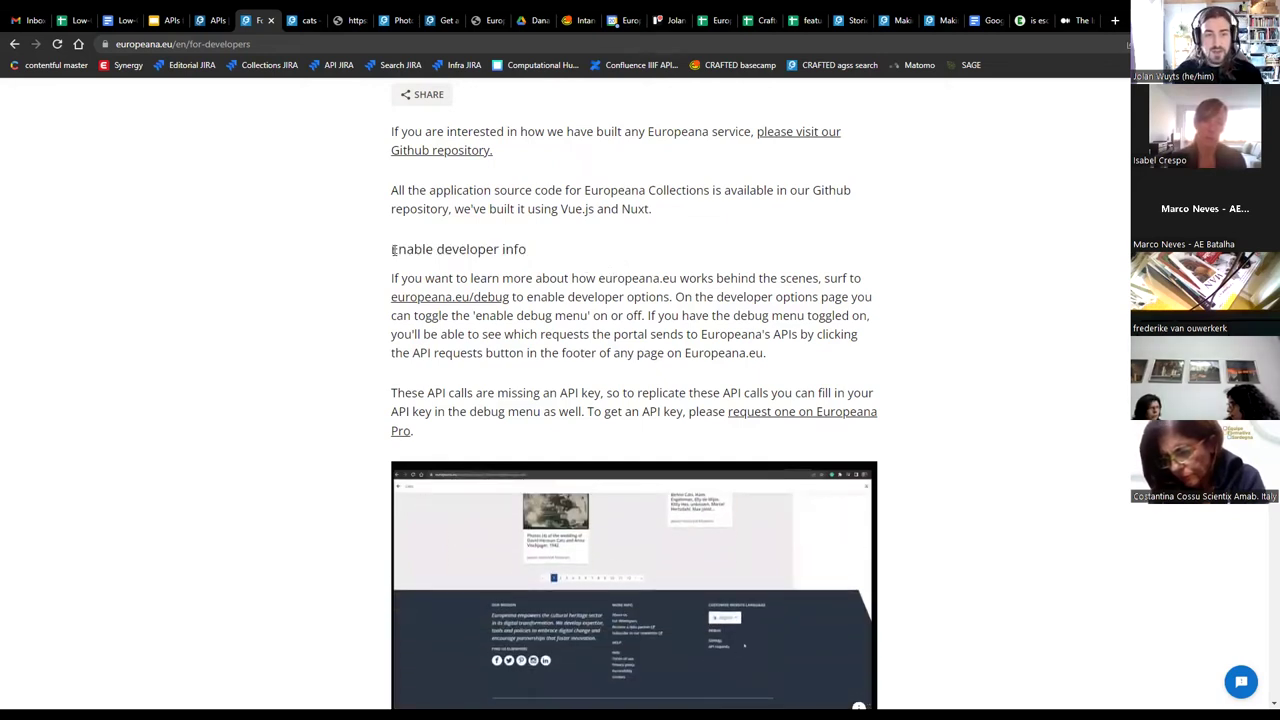
{"action": "left_click_drag", "start_coordinate": [393, 250], "coordinate": [540, 257]}
{"action": "left_click", "coordinate": [542, 257]}
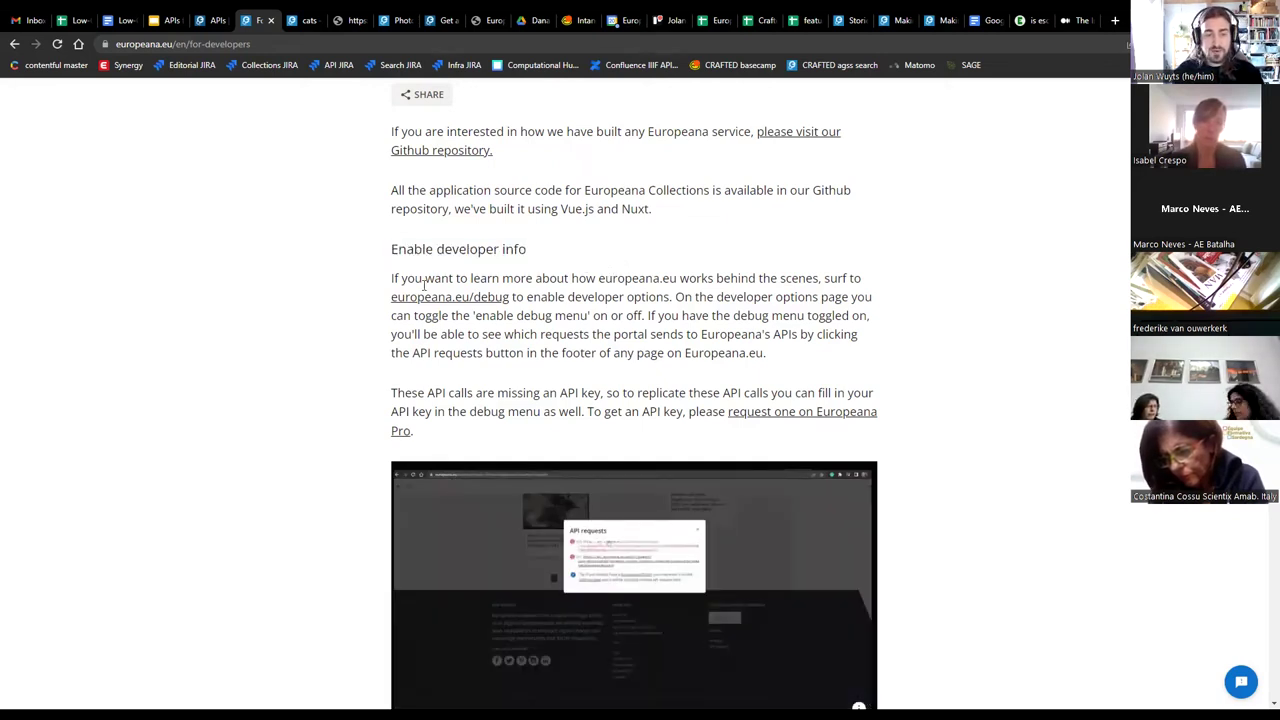
{"action": "left_click_drag", "start_coordinate": [384, 300], "coordinate": [507, 300]}
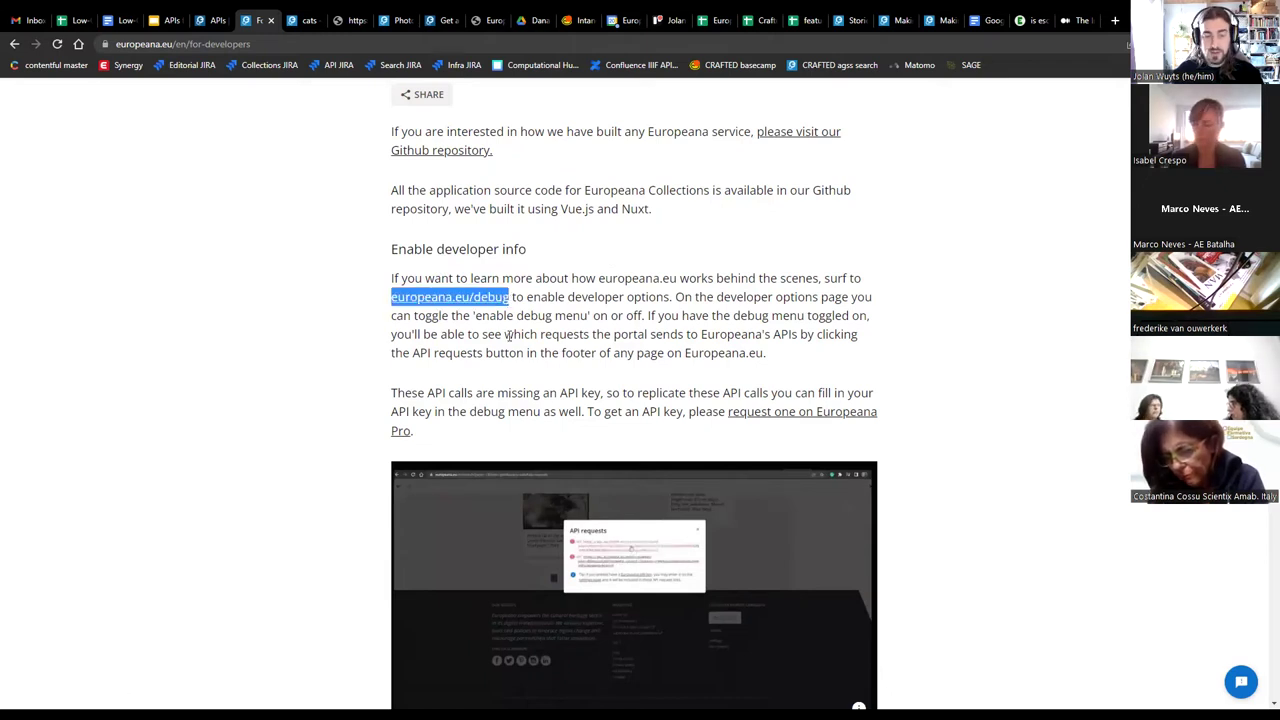
{"action": "left_click", "coordinate": [458, 312]}
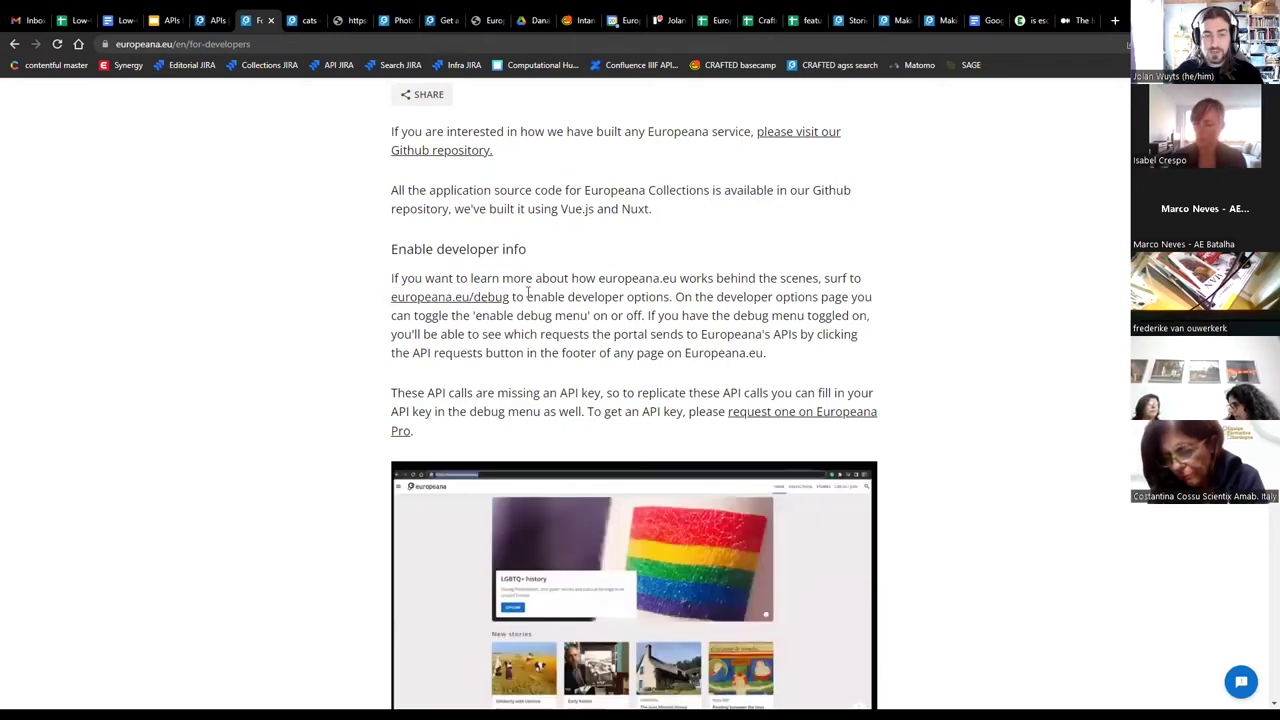
{"action": "left_click", "coordinate": [459, 303]}
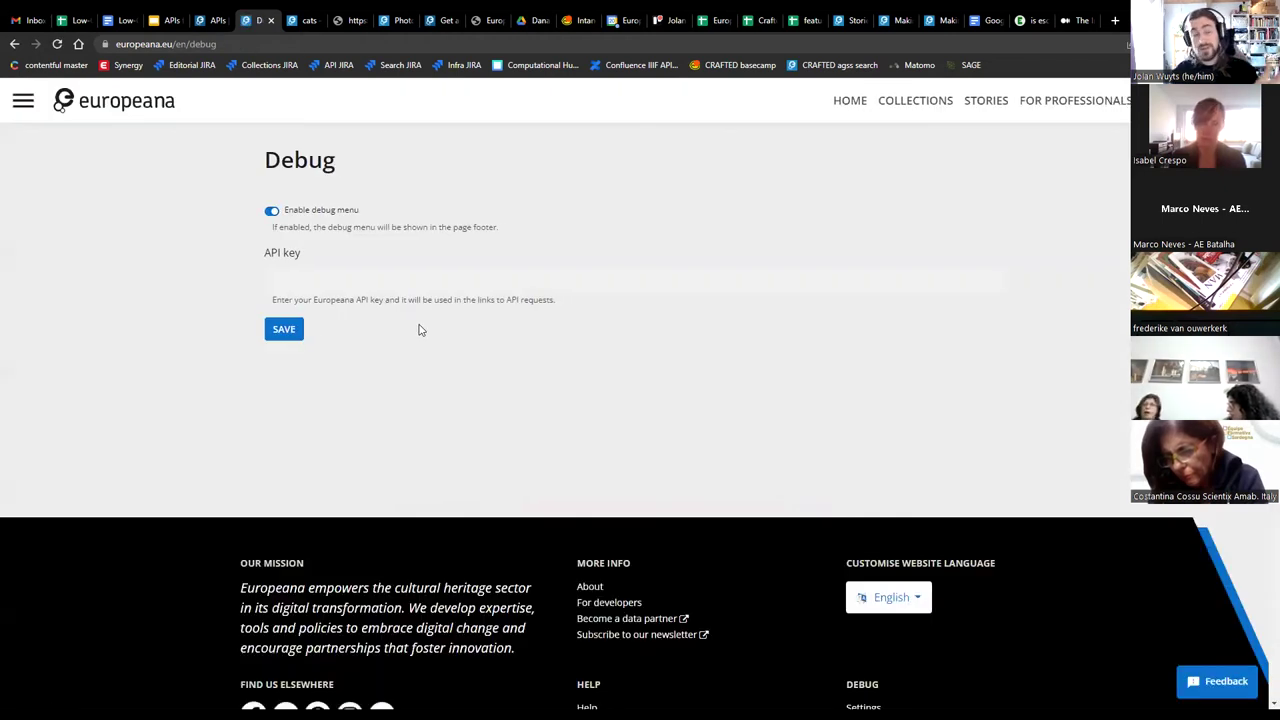
Enable the debug menu, enter the demo API key, and save the debug settings.
{"action": "left_click", "coordinate": [271, 210]}
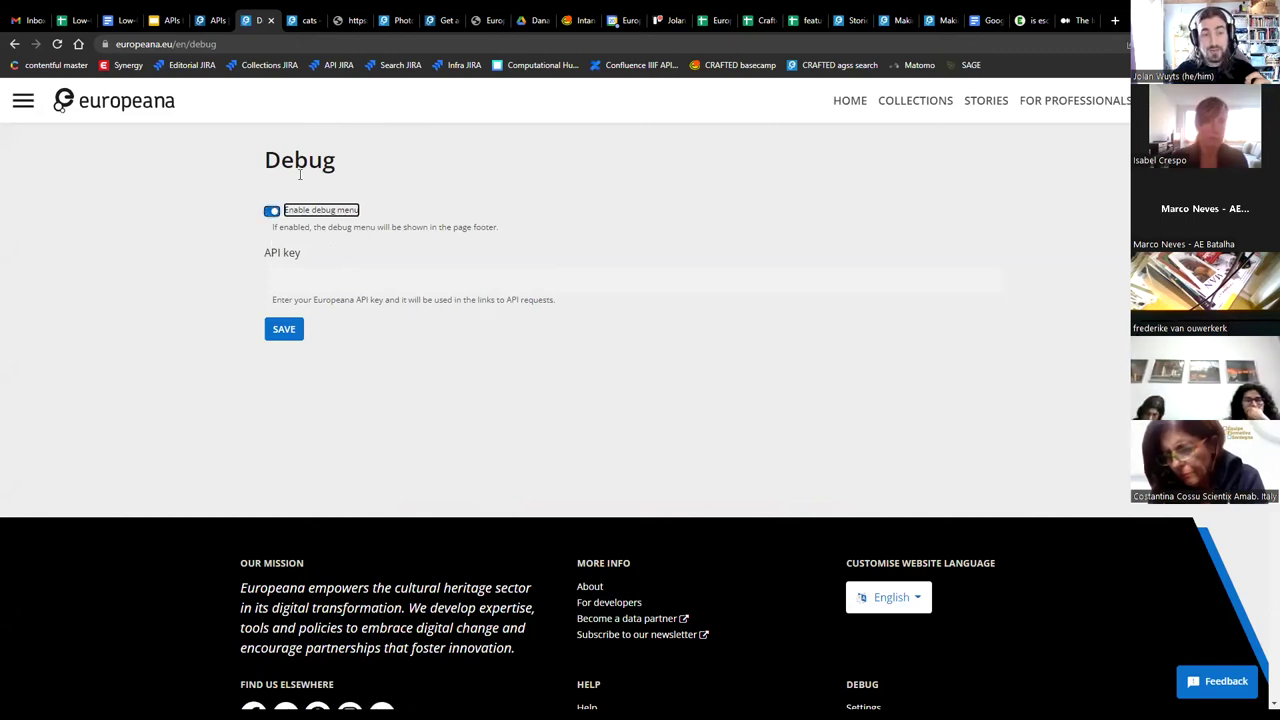
{"action": "left_click", "coordinate": [318, 282]}
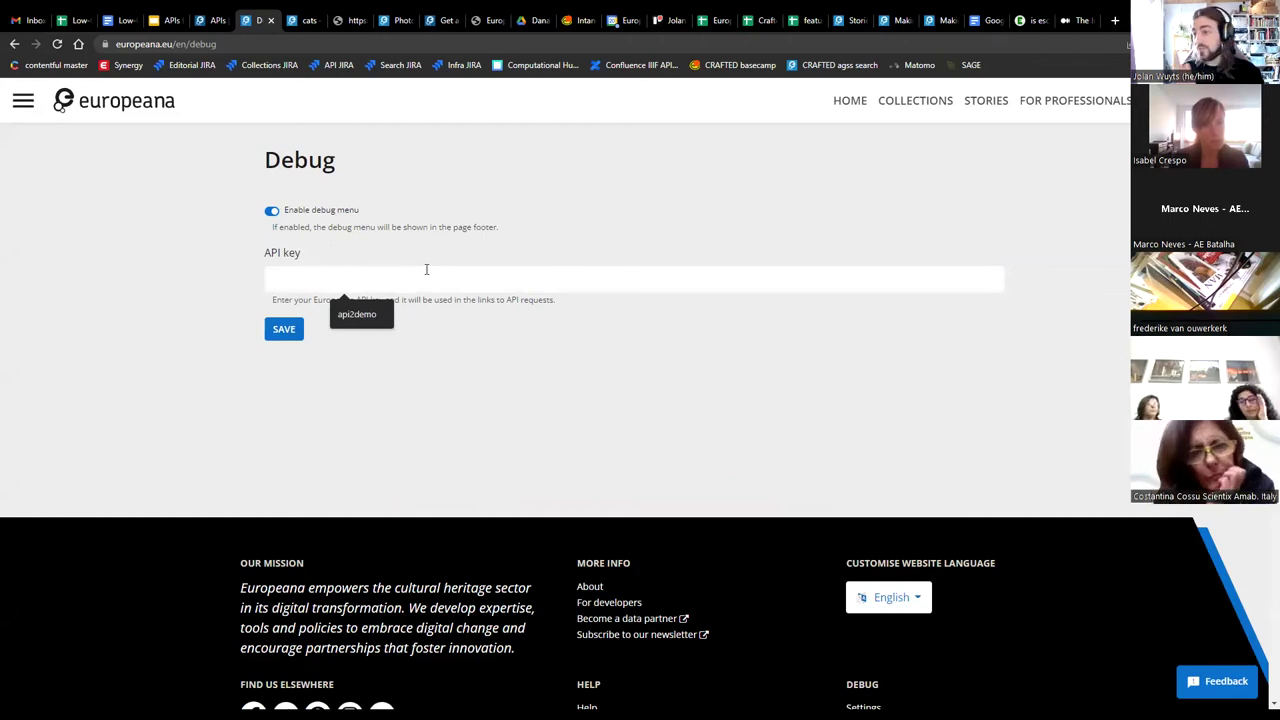
{"action": "type", "text": "api2"}
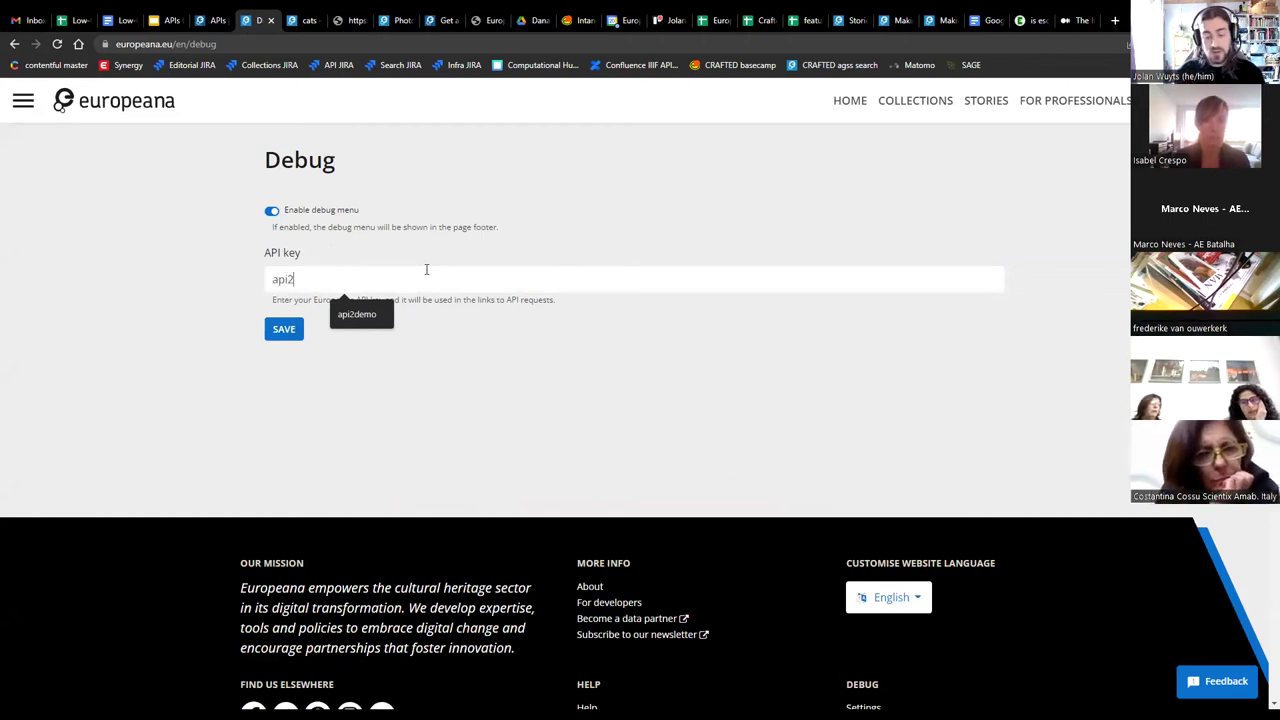
{"action": "type", "text": "demo"}
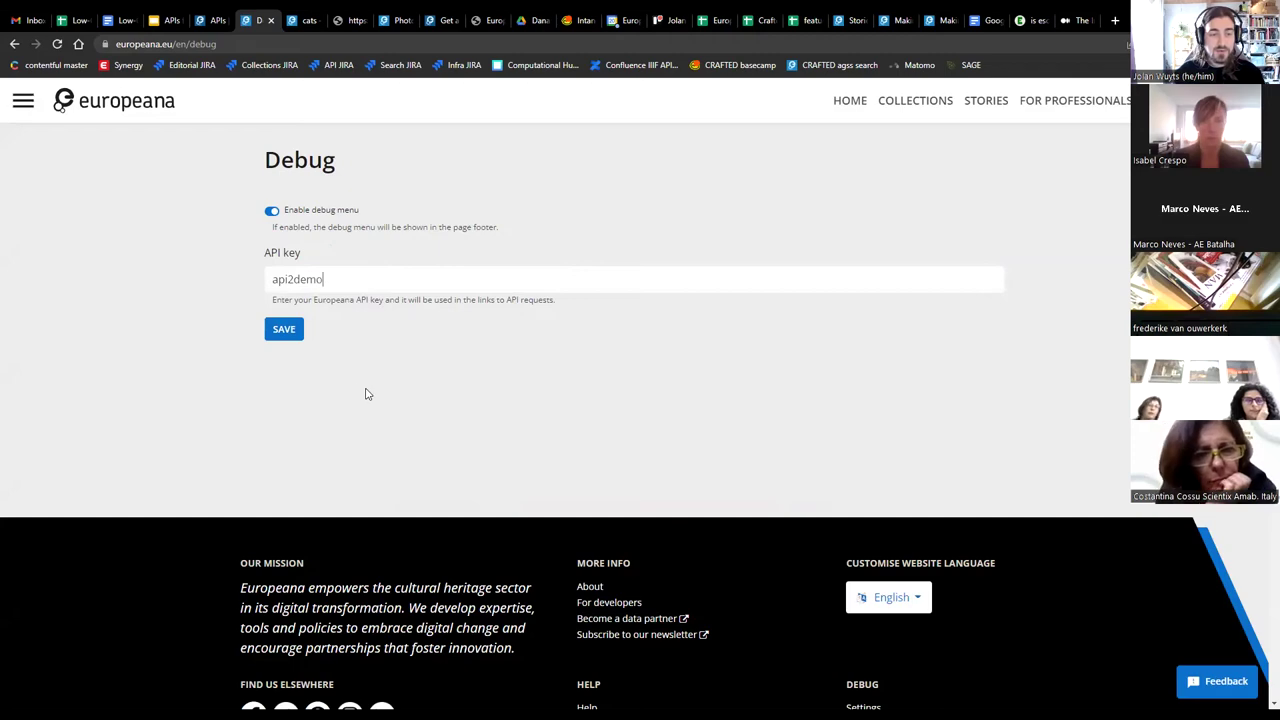
{"action": "left_click", "coordinate": [284, 330]}
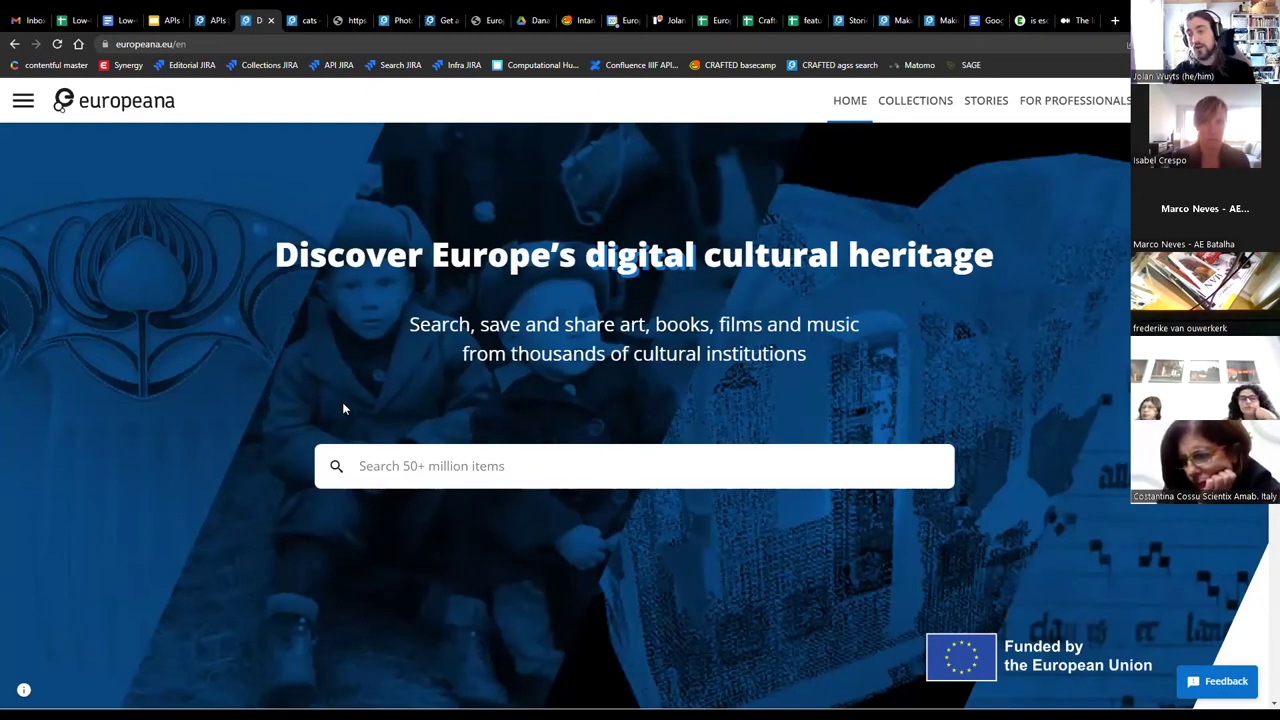
Search the collections for 'dogs' and show the API requests from the footer's Debug section.
{"action": "left_click", "coordinate": [380, 452]}
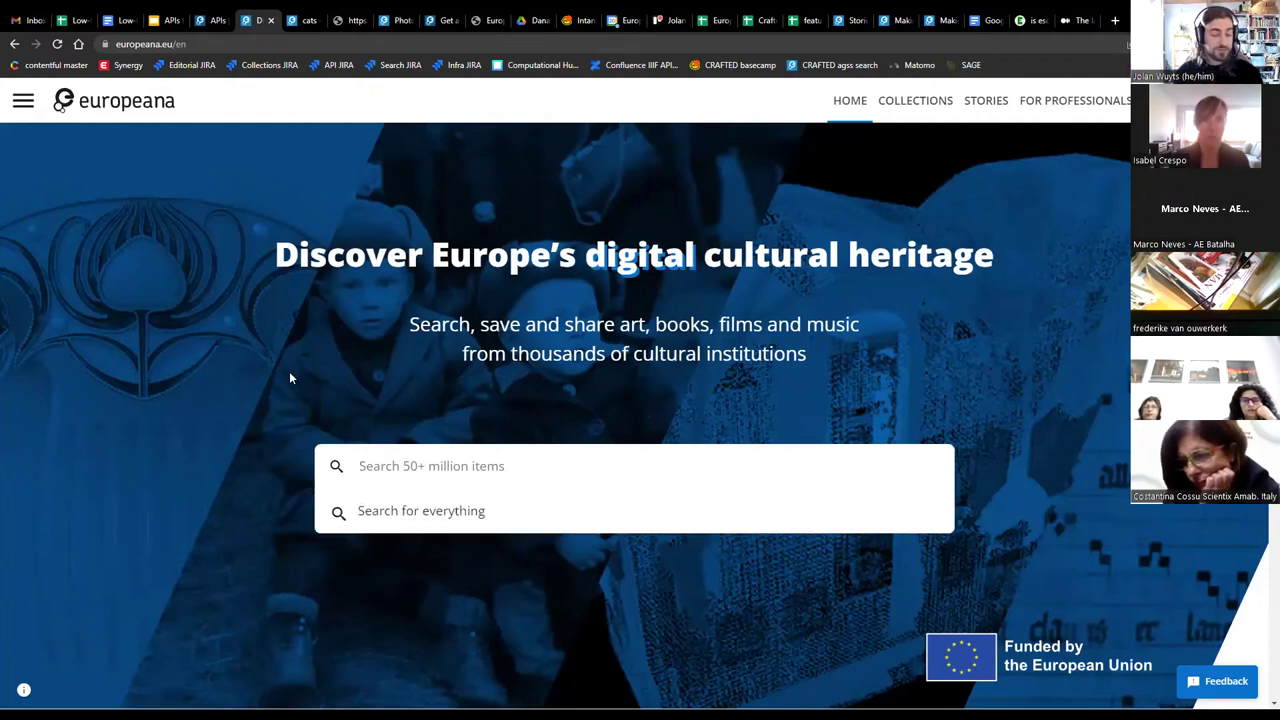
{"action": "type", "text": "dogs"}
{"action": "key", "text": "Return"}
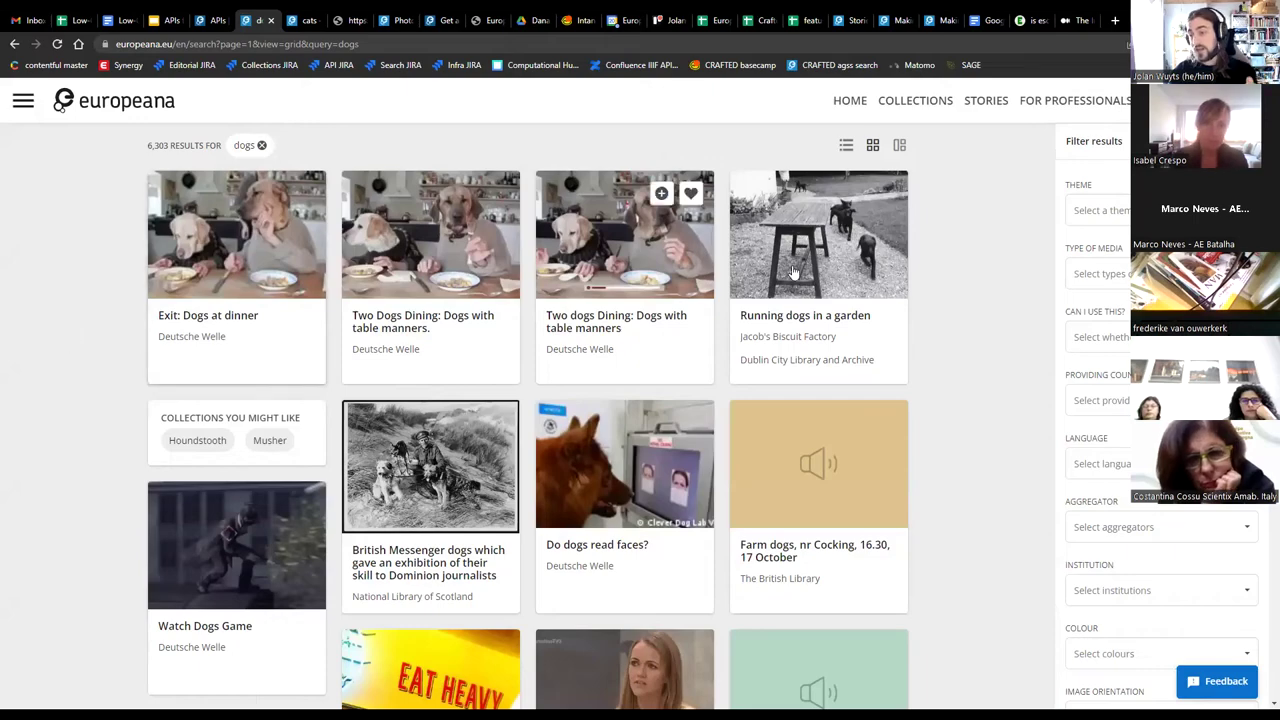
{"action": "left_click_drag", "start_coordinate": [1265, 200], "coordinate": [1260, 601]}
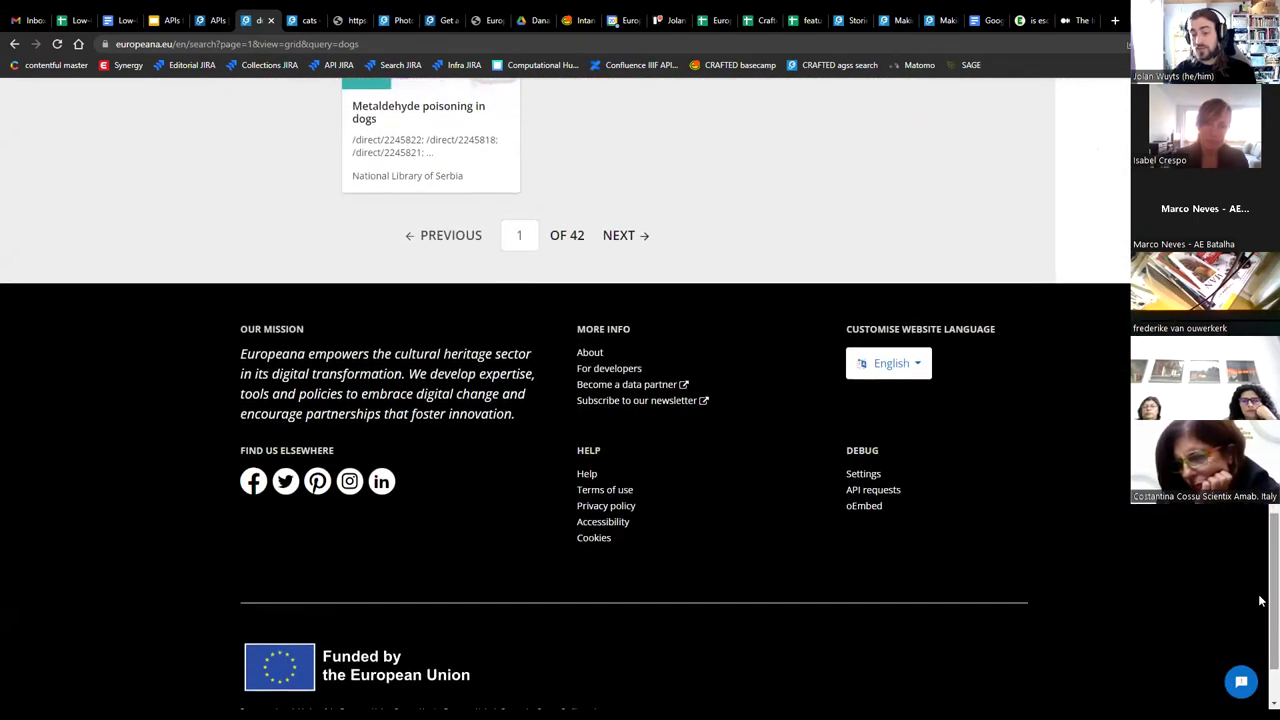
{"action": "left_click", "coordinate": [872, 490]}
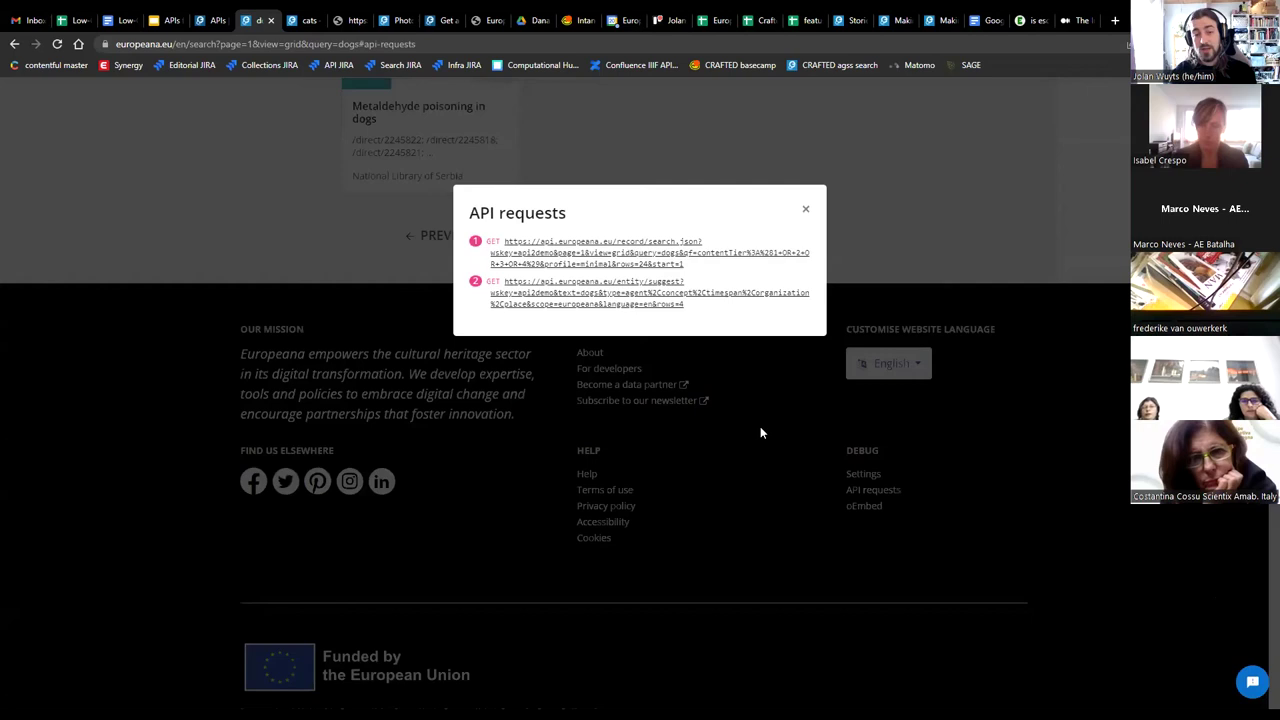
Zoom the API requests list to 200% and open the first search request's JSON response.
{"action": "double_click", "coordinate": [491, 240]}
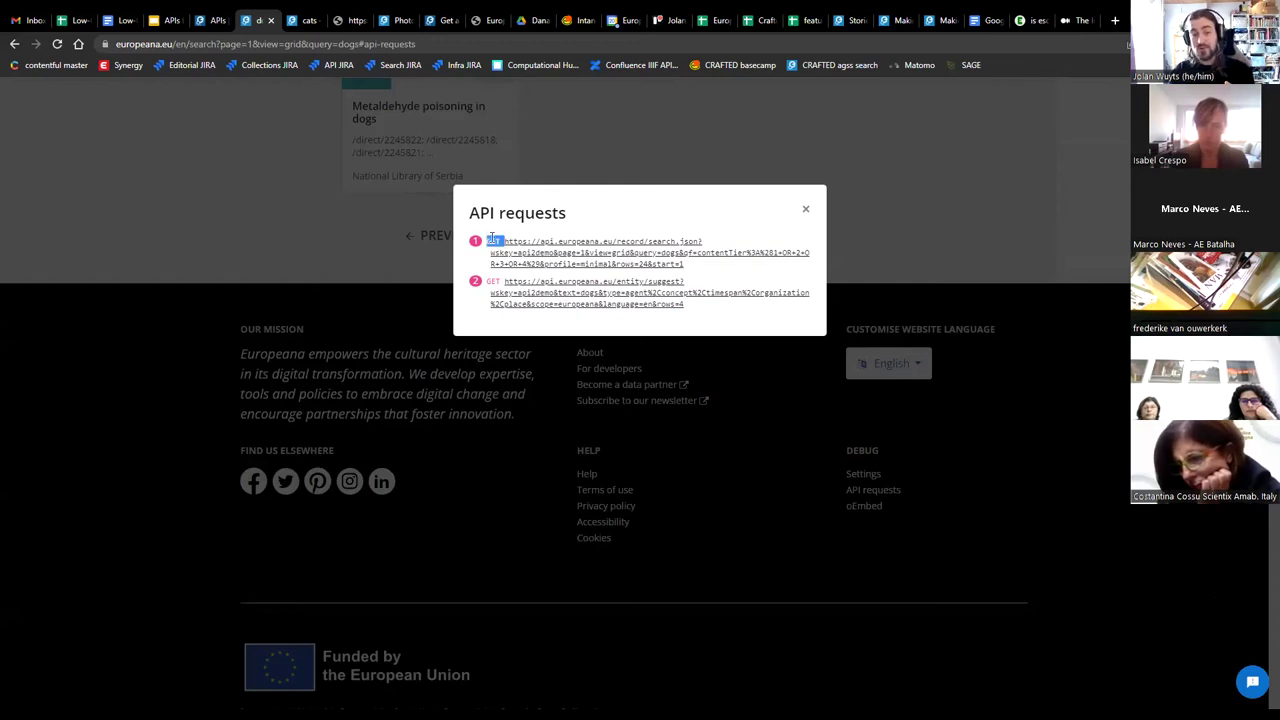
{"action": "left_click", "coordinate": [491, 237]}
{"action": "left_click_drag", "start_coordinate": [485, 242], "coordinate": [500, 242]}
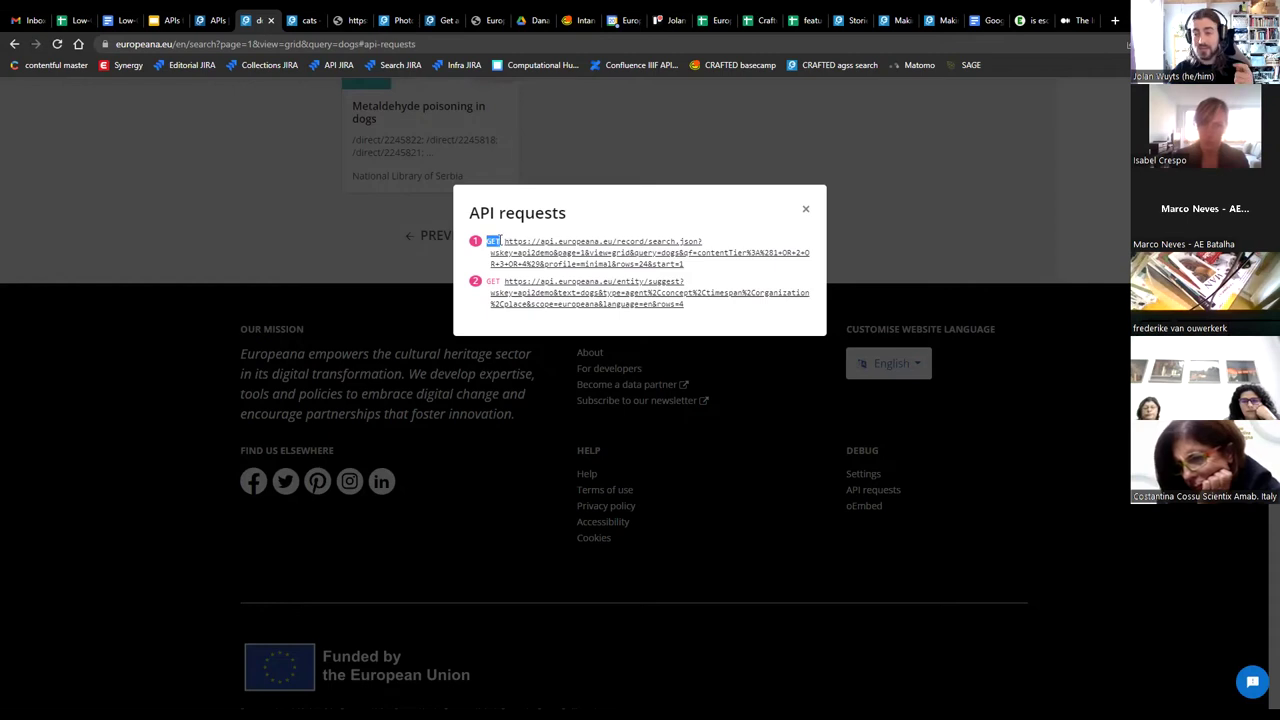
{"action": "left_click", "coordinate": [500, 242]}
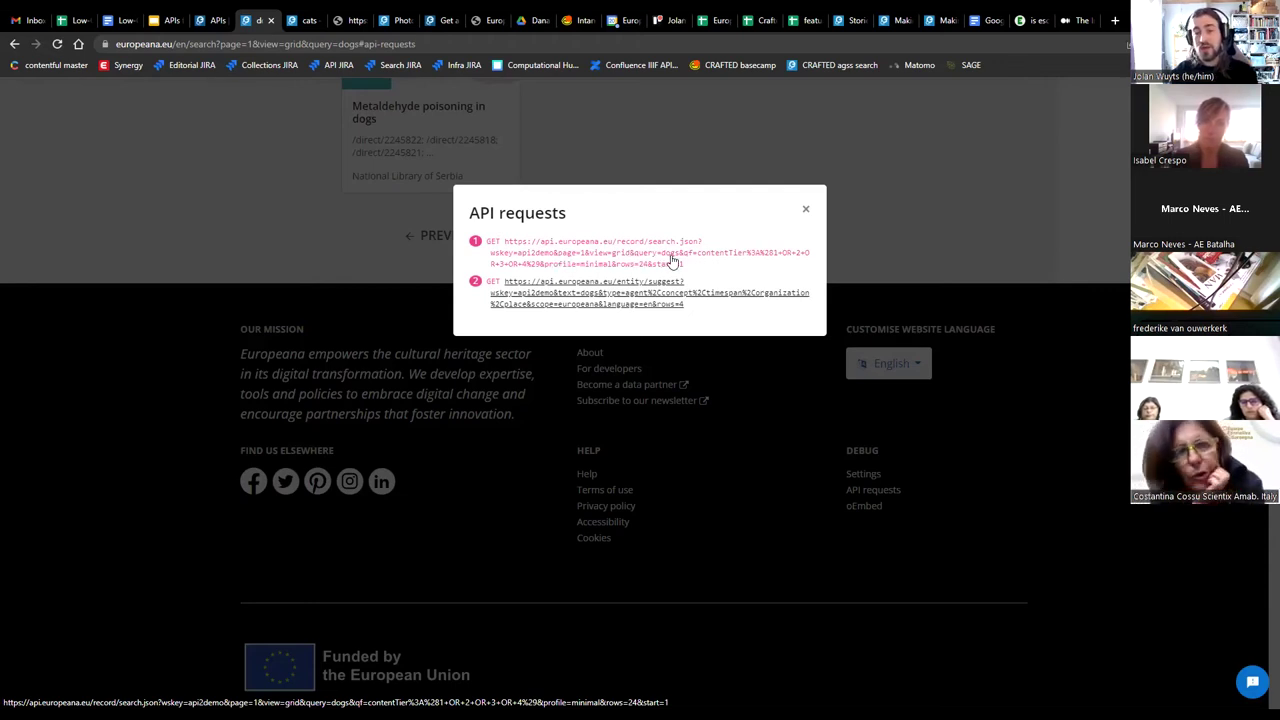
{"action": "key", "text": "ctrl+0"}
{"action": "left_click", "coordinate": [1095, 68]}
{"action": "left_click", "coordinate": [1095, 68]}
{"action": "left_click", "coordinate": [1095, 68]}
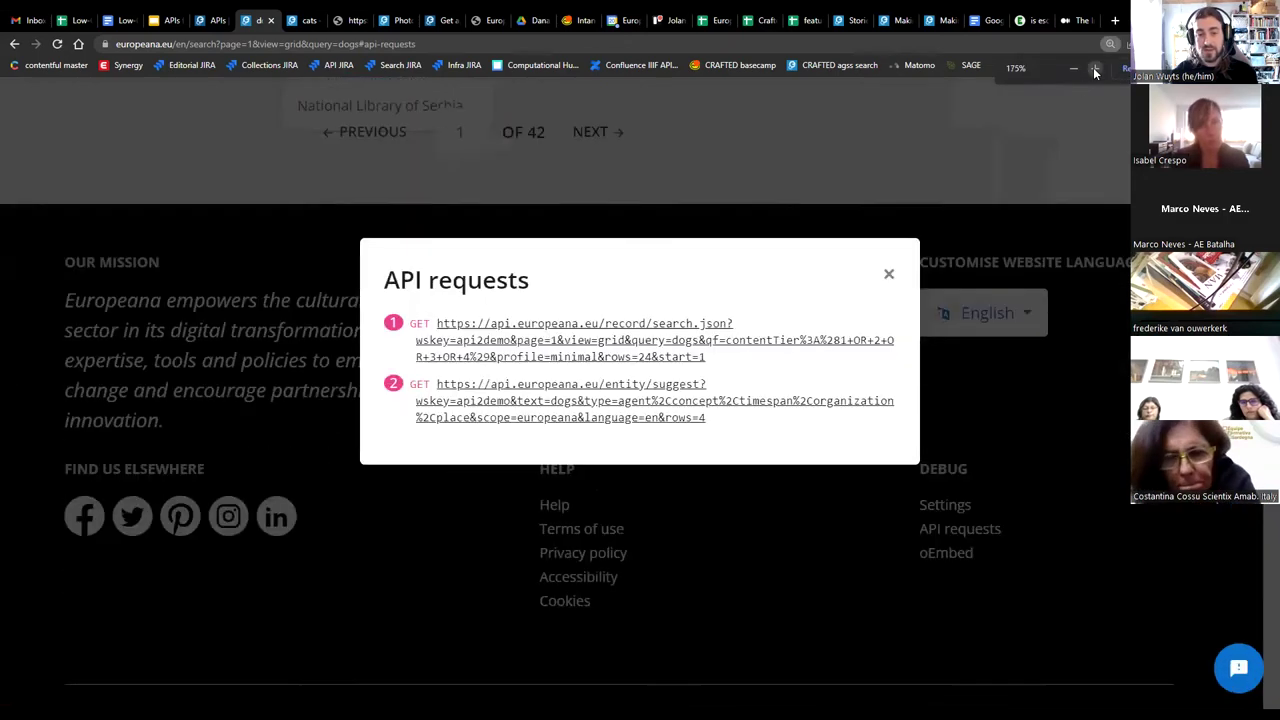
{"action": "left_click", "coordinate": [1095, 68]}
{"action": "left_click", "coordinate": [1095, 68]}
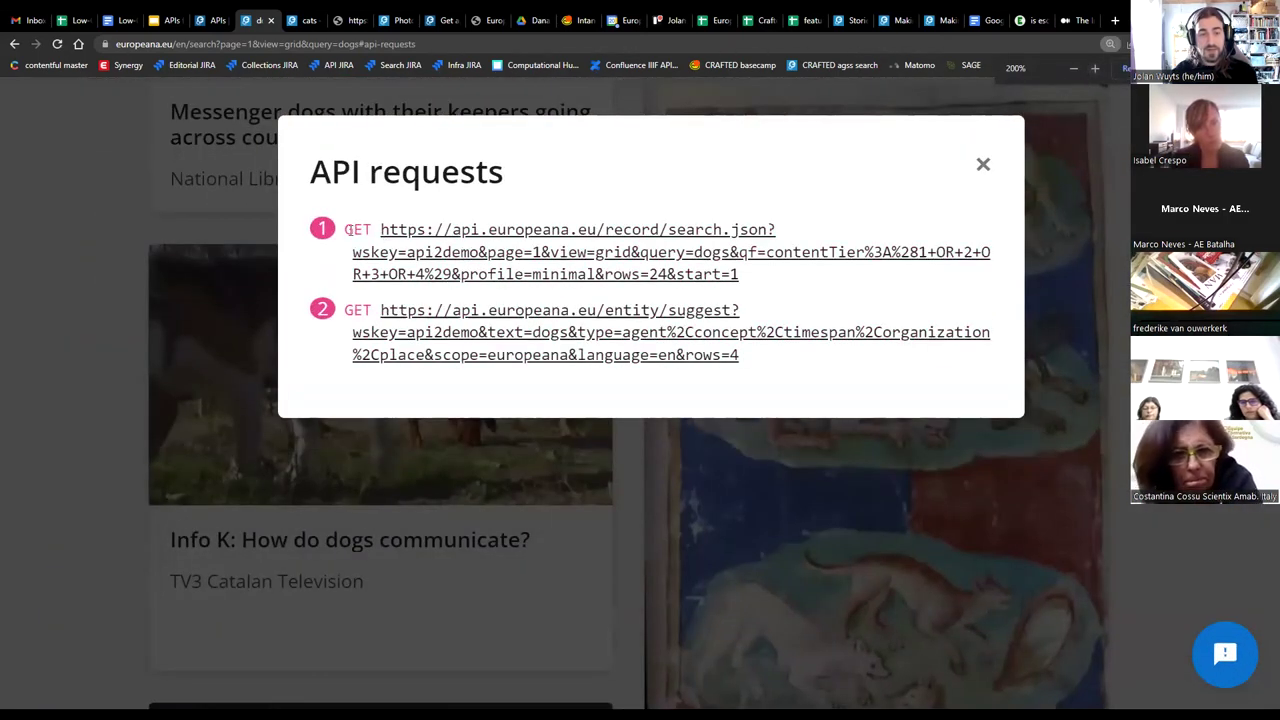
{"action": "left_click_drag", "start_coordinate": [348, 229], "coordinate": [385, 231]}
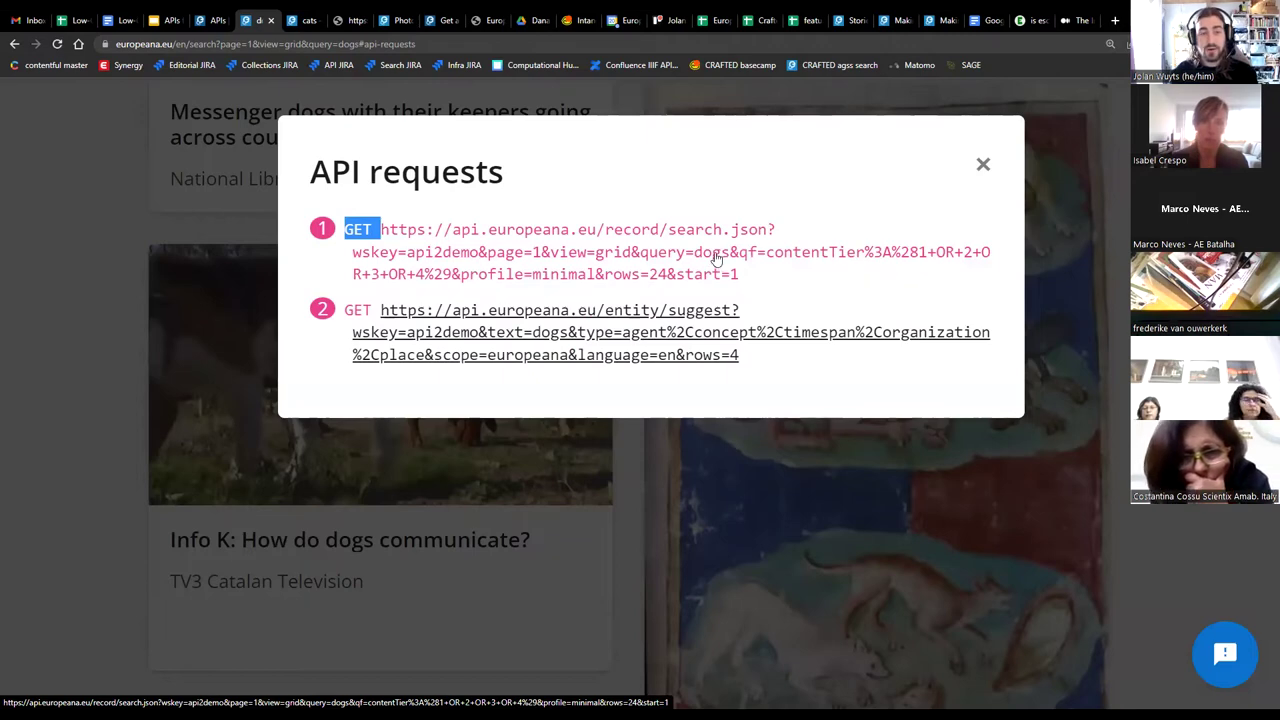
{"action": "left_click", "coordinate": [716, 259]}
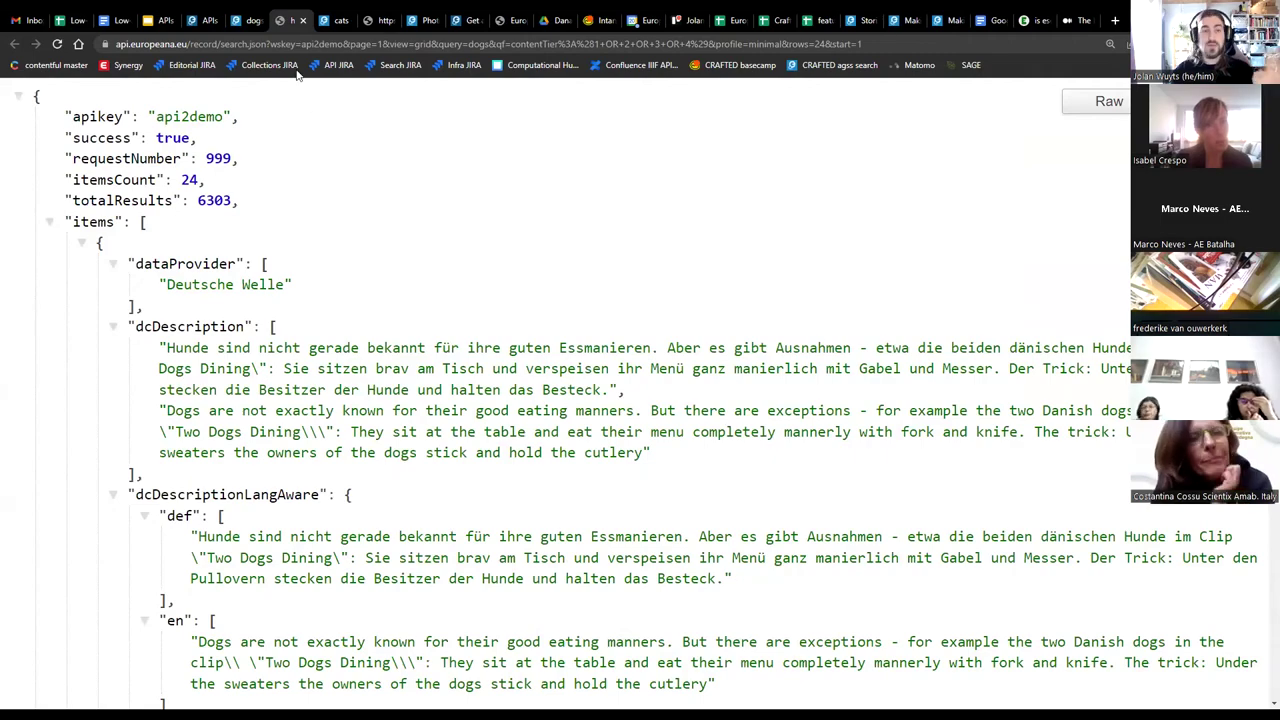
Close the API requests dialog on the dogs results and reset page zoom to 100%.
{"action": "left_click", "coordinate": [250, 20]}
{"action": "left_click", "coordinate": [981, 165]}
{"action": "scroll", "coordinate": [782, 324], "scroll_direction": "down", "scroll_amount": 15}
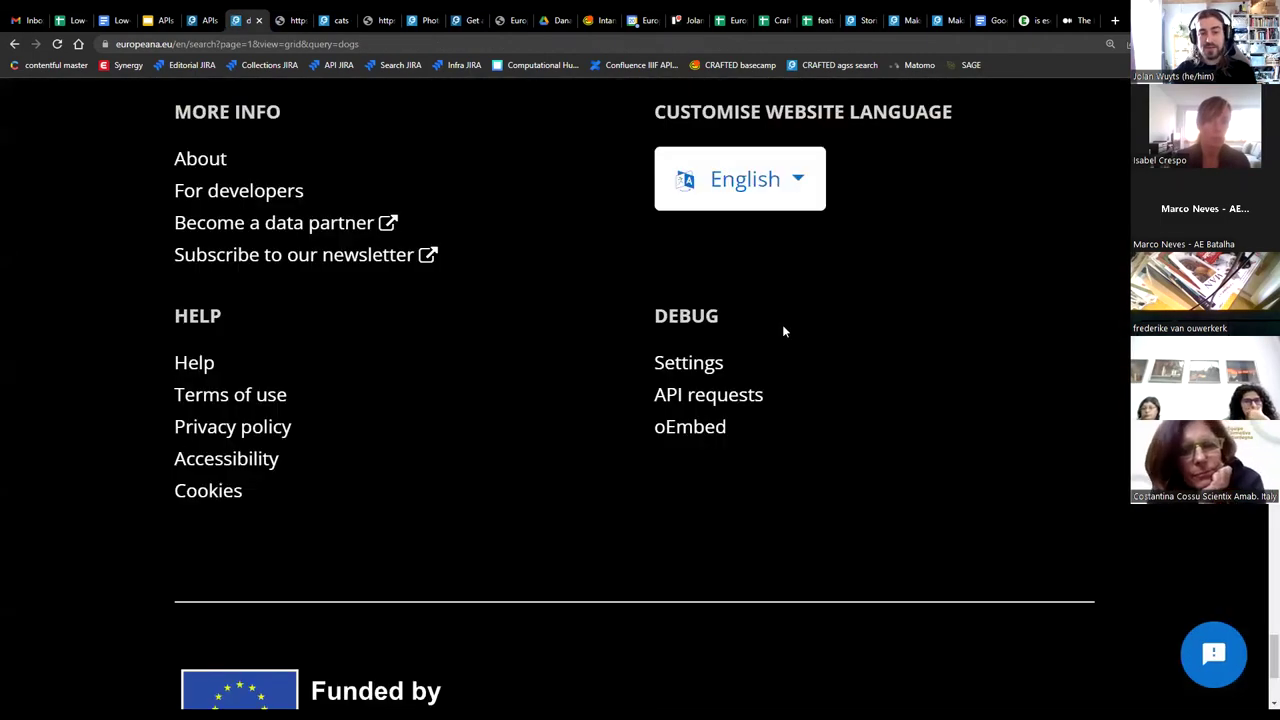
{"action": "scroll", "coordinate": [782, 324], "scroll_direction": "up", "scroll_amount": 7, "text": "ctrl"}
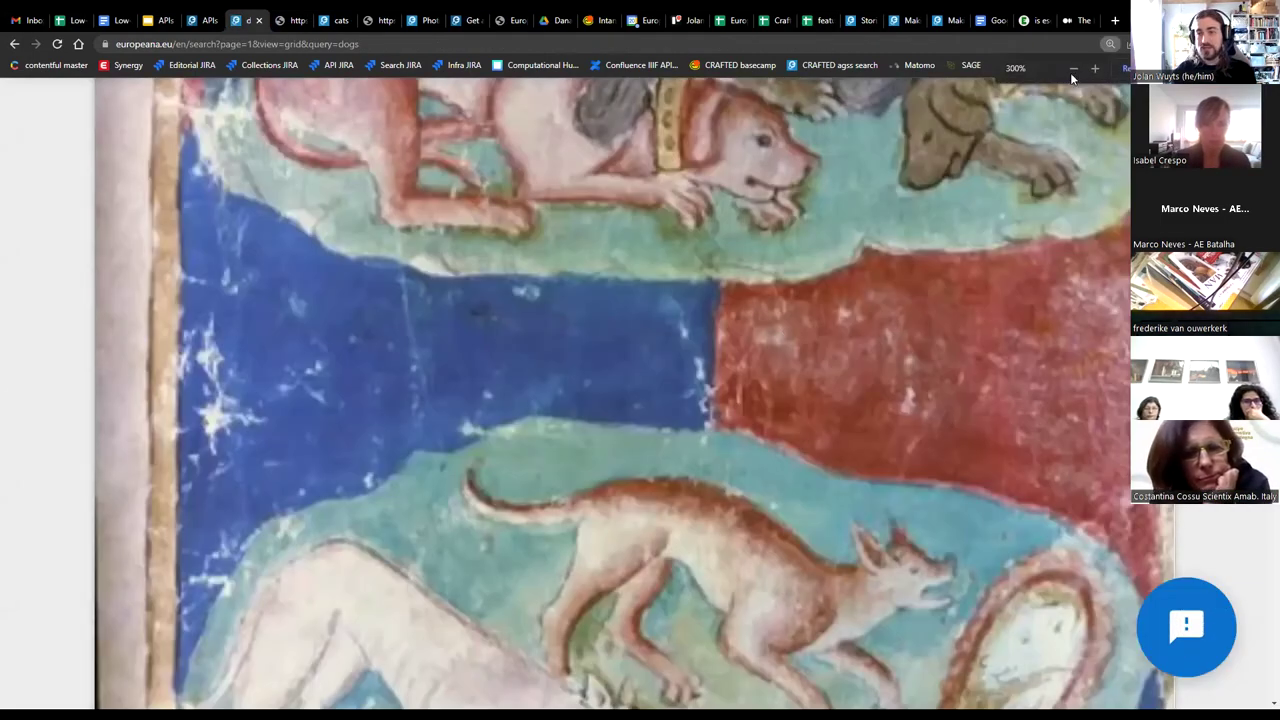
{"action": "key", "text": "ctrl+0"}
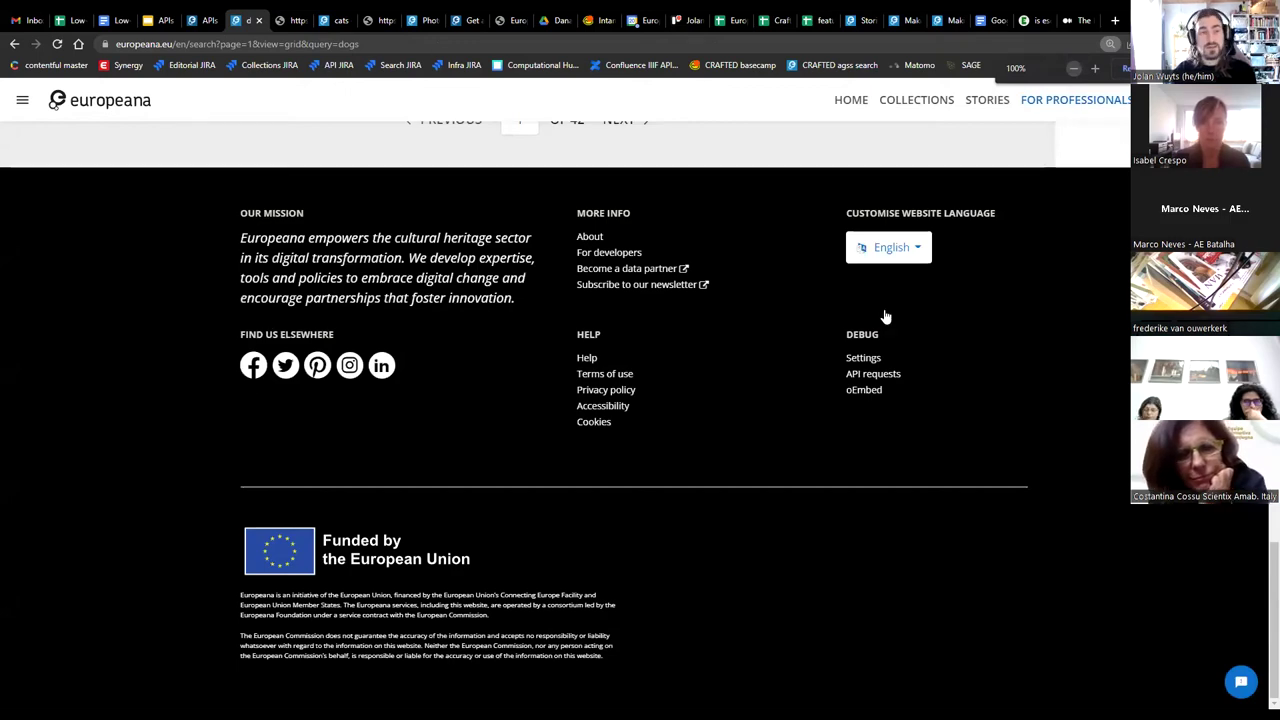
In the JSON response, highlight the apikey through requestNumber fields and itemsCount 24.
{"action": "left_click", "coordinate": [293, 18]}
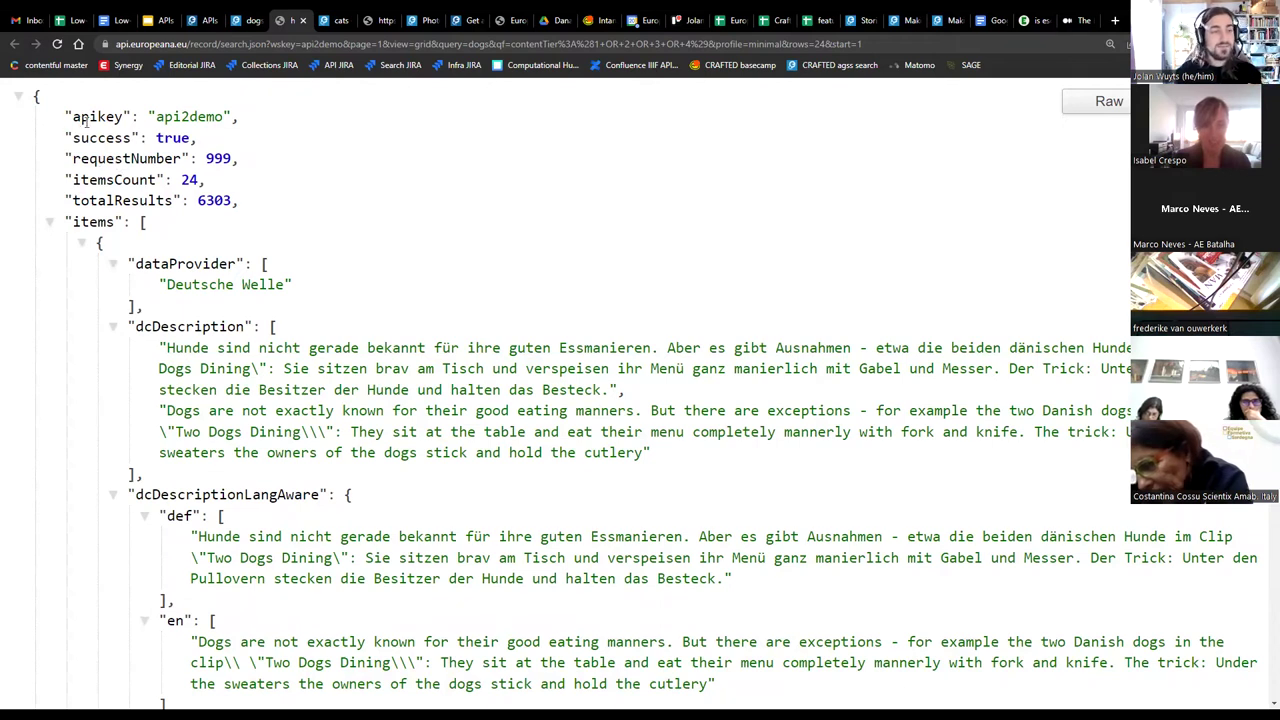
{"action": "left_click_drag", "start_coordinate": [73, 117], "coordinate": [241, 170]}
{"action": "left_click", "coordinate": [235, 158]}
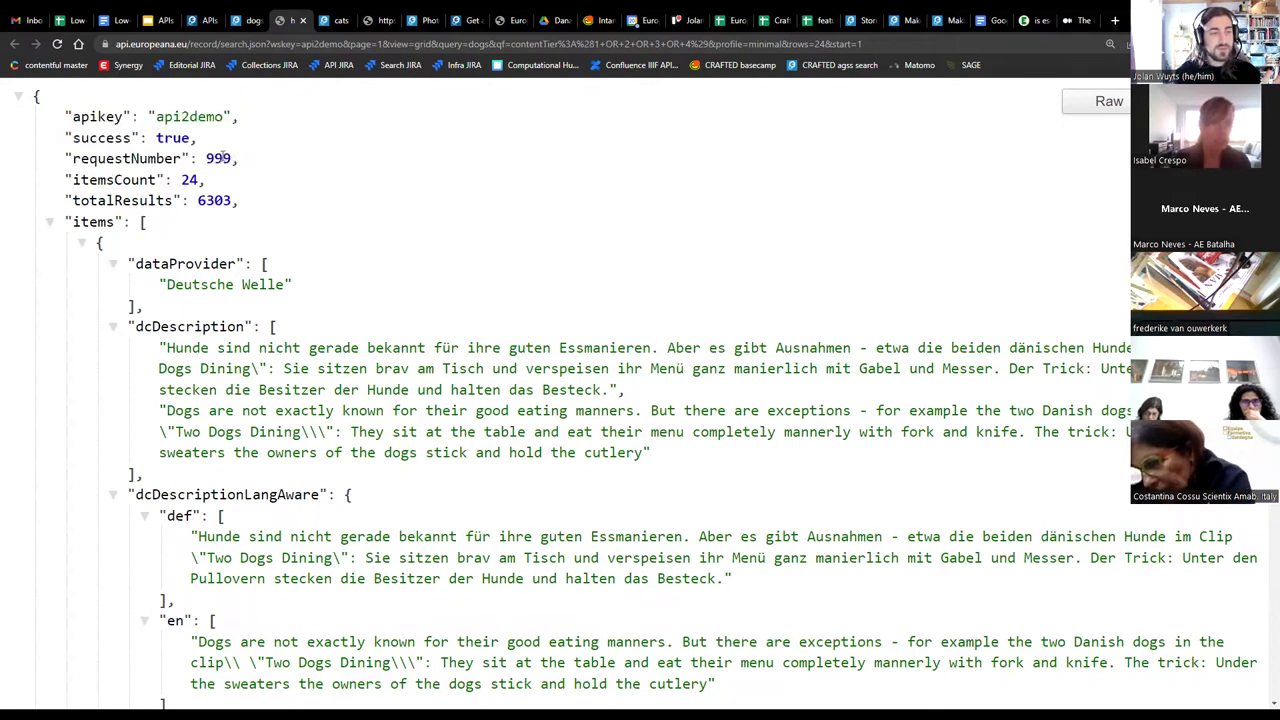
{"action": "left_click_drag", "start_coordinate": [76, 180], "coordinate": [226, 192]}
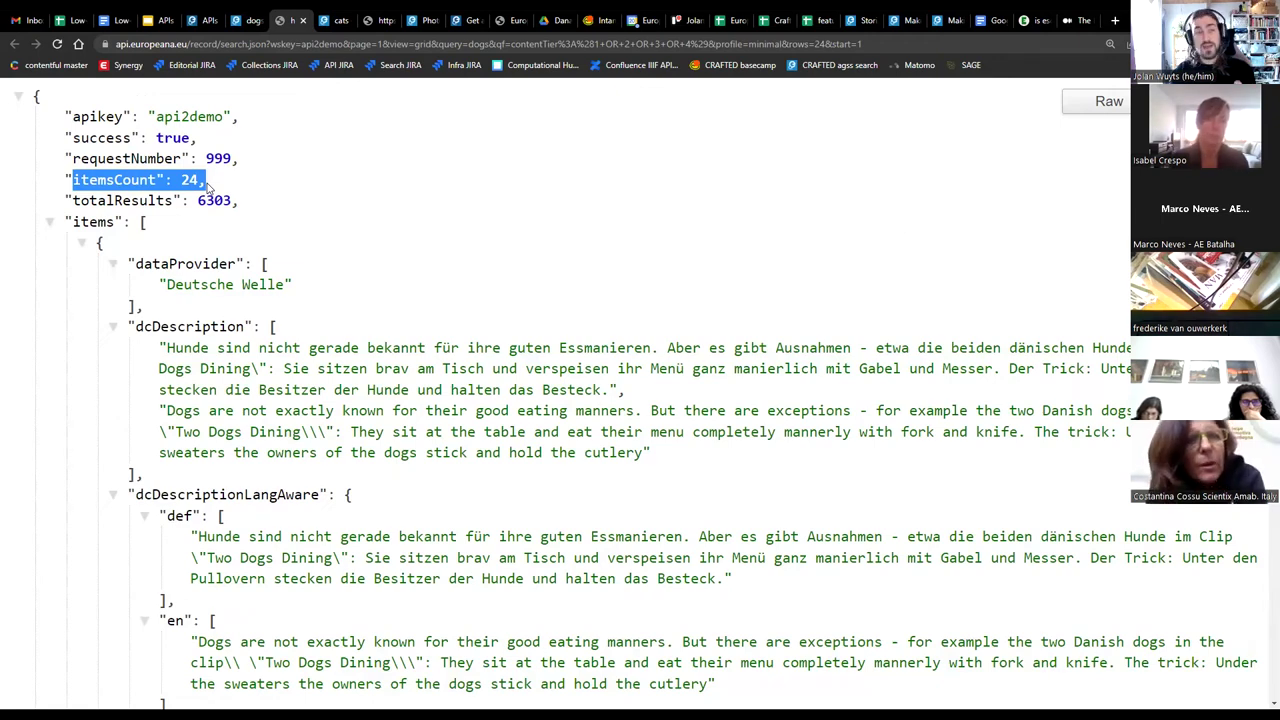
Compare the JSON totalResults 6303 with the website's 6,303 dogs results count.
{"action": "left_click", "coordinate": [256, 18]}
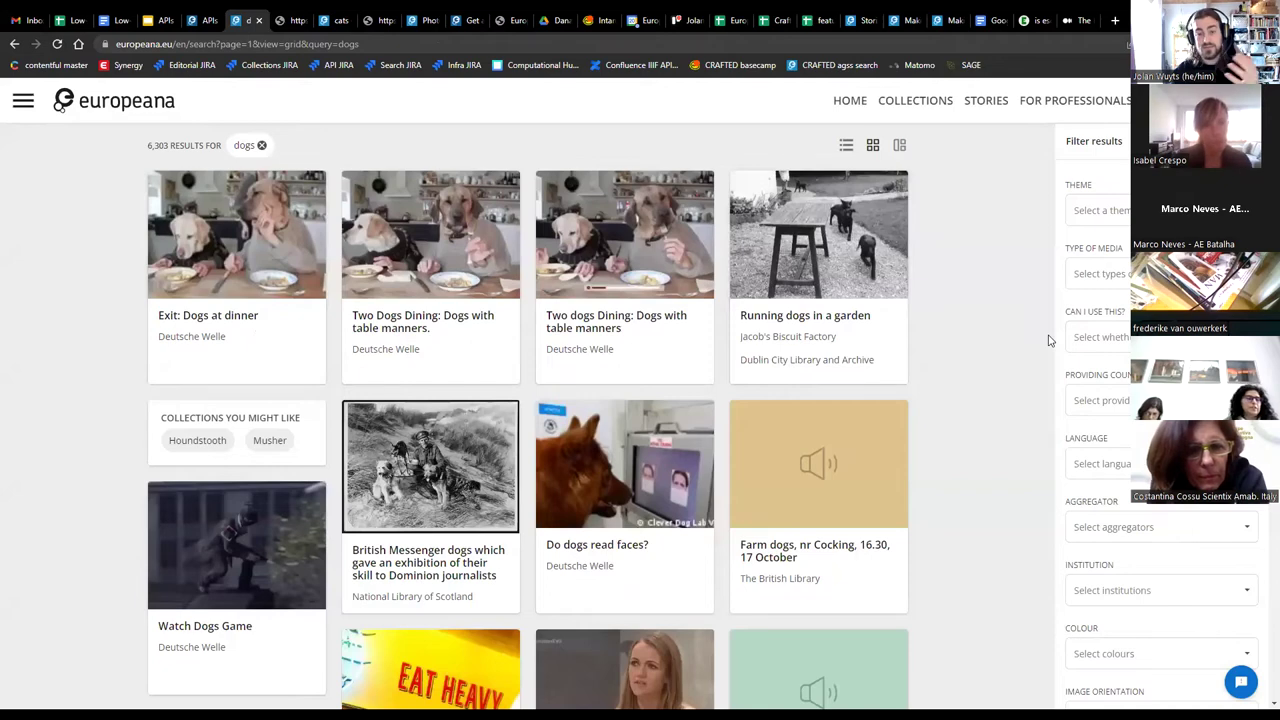
{"action": "scroll", "coordinate": [60, 107], "scroll_direction": "down", "scroll_amount": 10}
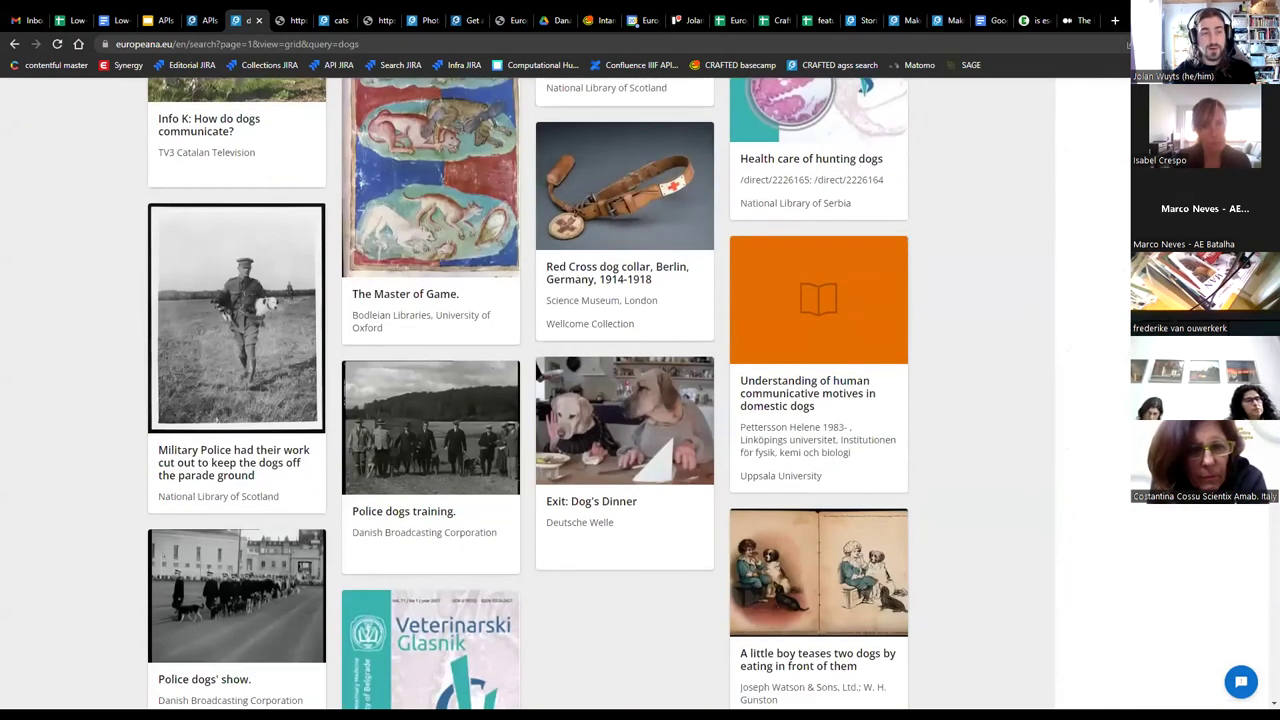
{"action": "key", "text": "ctrl+Tab"}
{"action": "left_click_drag", "start_coordinate": [72, 200], "coordinate": [245, 205]}
{"action": "double_click", "coordinate": [214, 201]}
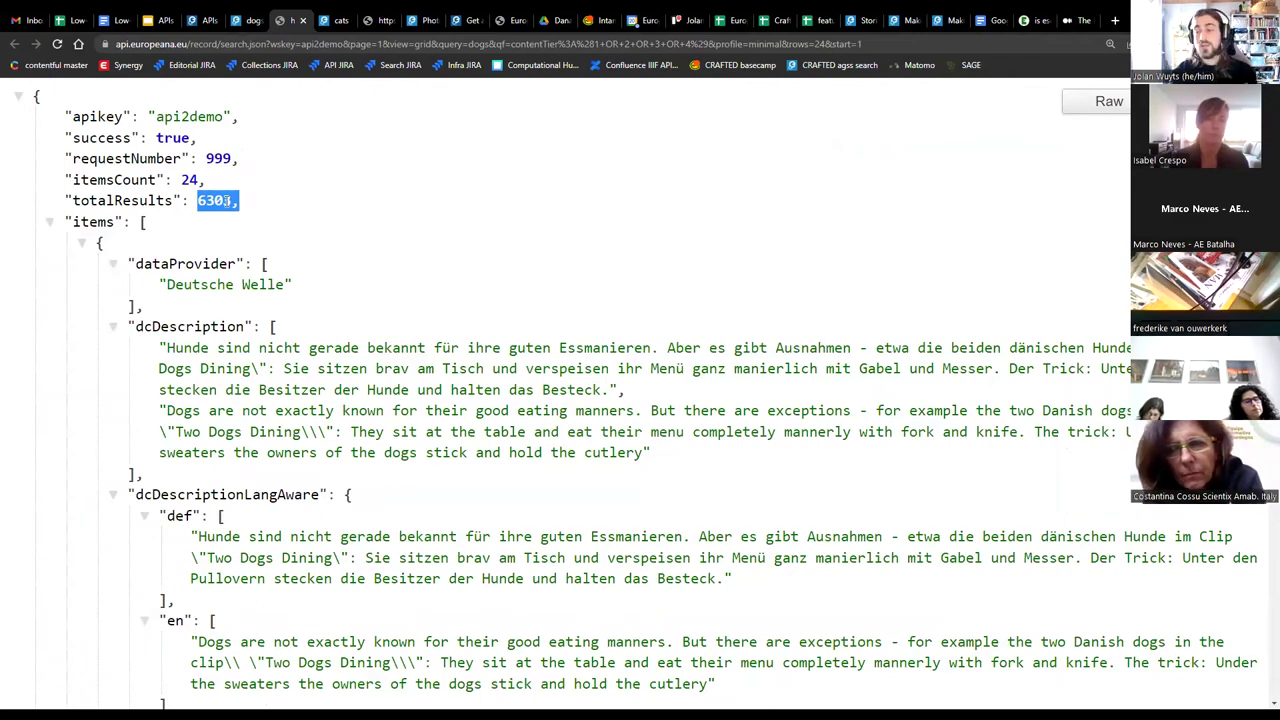
{"action": "left_click", "coordinate": [228, 201]}
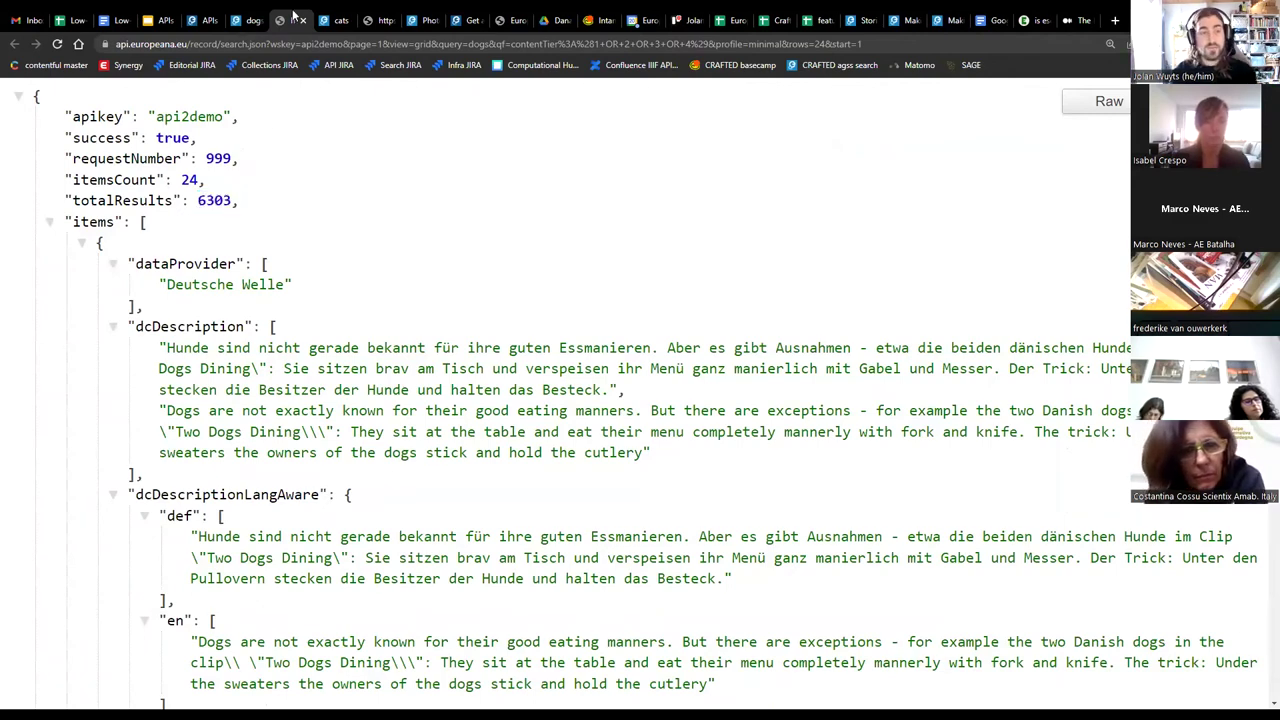
{"action": "left_click", "coordinate": [300, 19]}
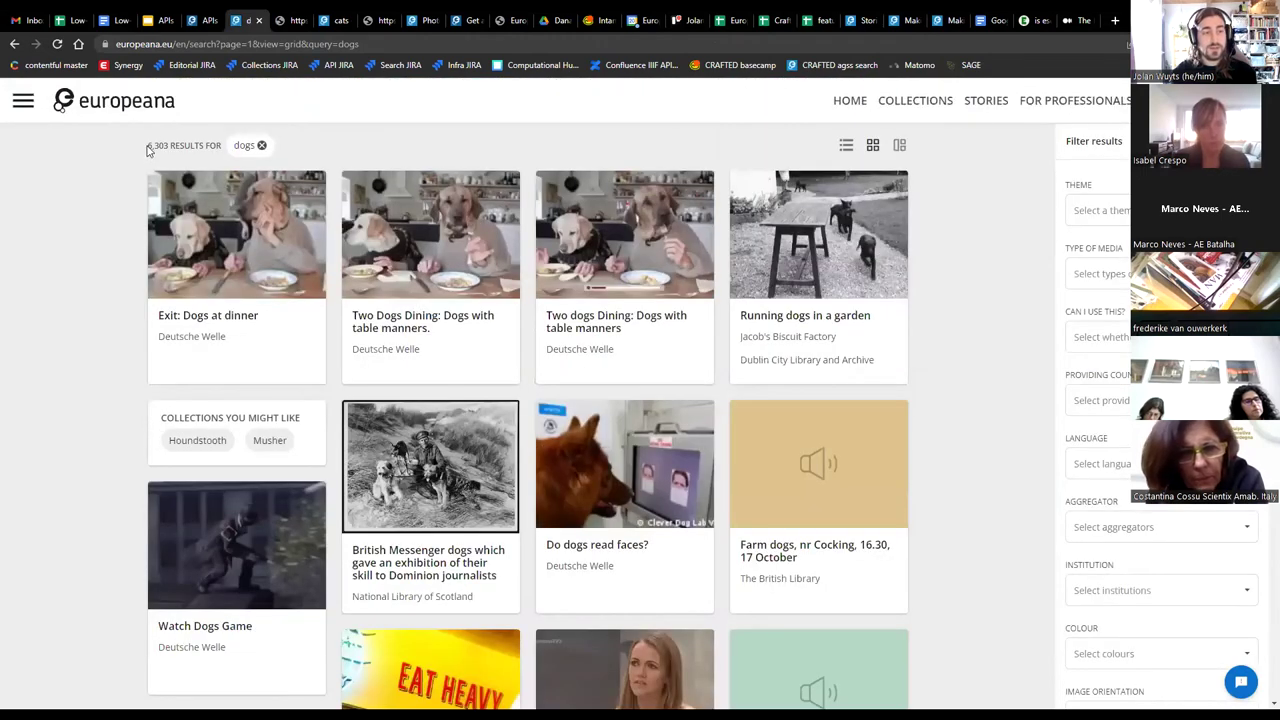
{"action": "left_click_drag", "start_coordinate": [148, 149], "coordinate": [176, 147]}
{"action": "left_click", "coordinate": [181, 147]}
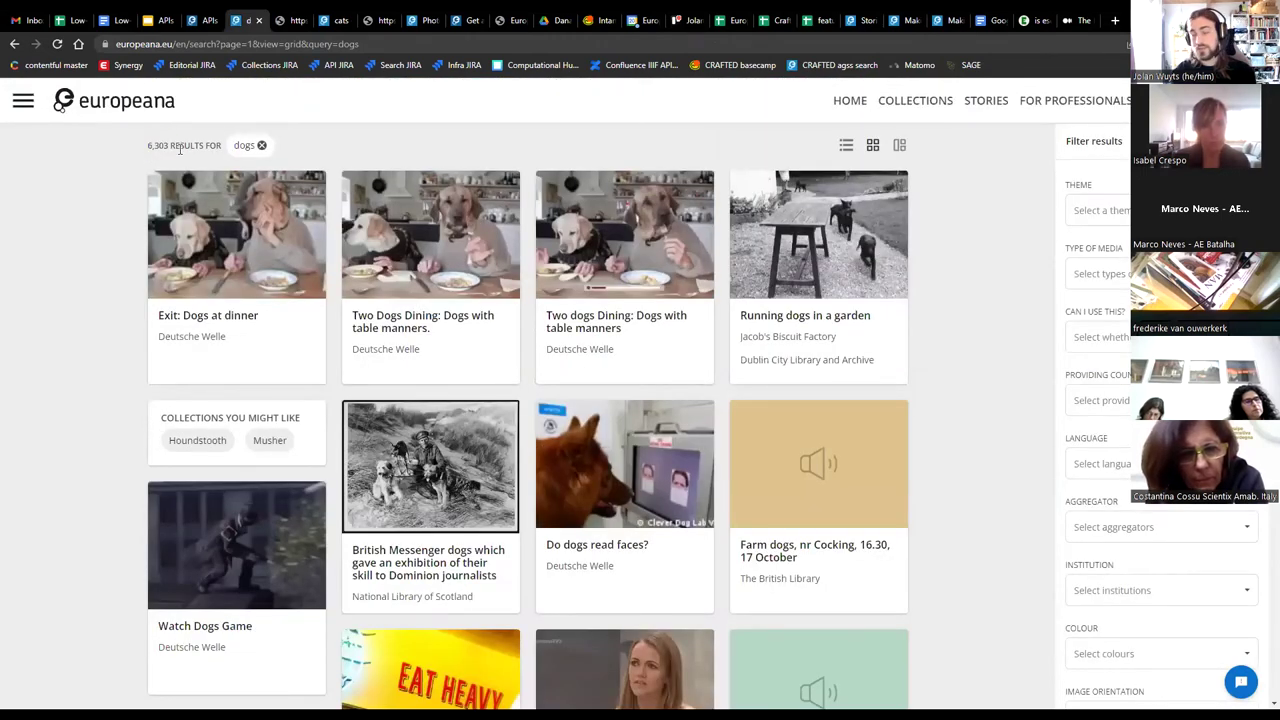
Back in the JSON response, collapse the items array.
{"action": "left_click", "coordinate": [286, 20]}
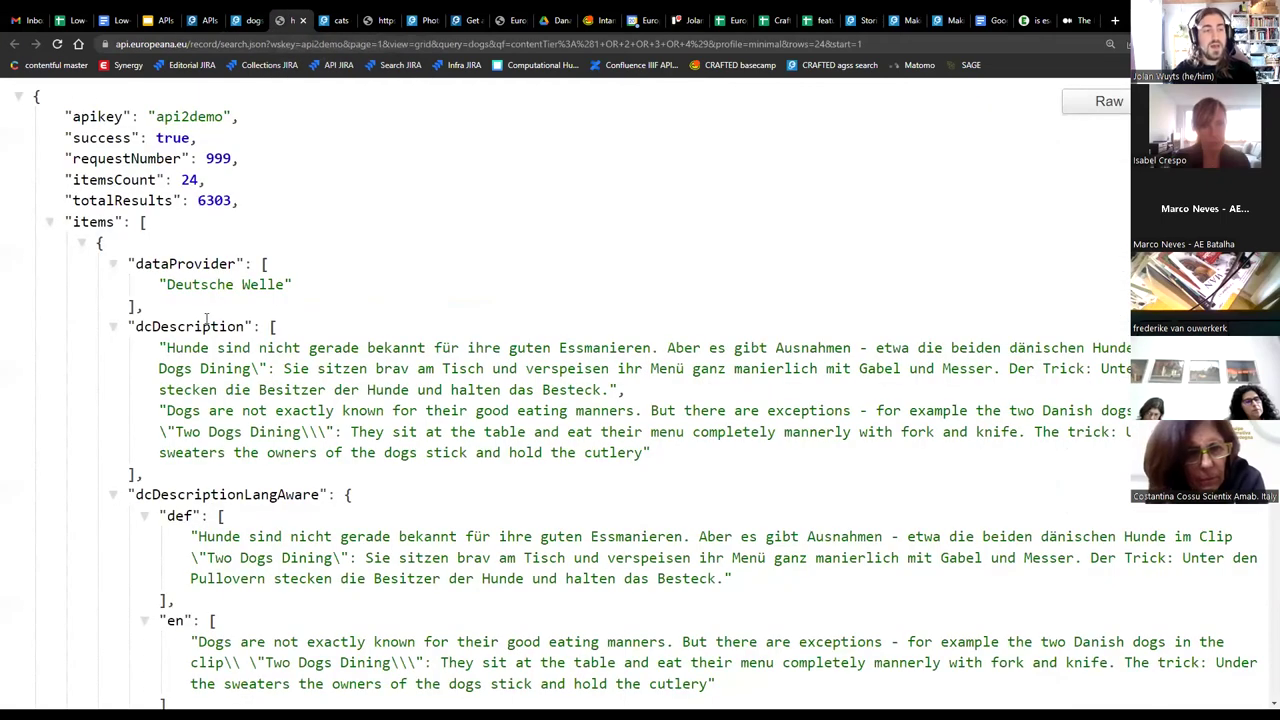
{"action": "left_click_drag", "start_coordinate": [64, 222], "coordinate": [123, 222]}
{"action": "left_click", "coordinate": [120, 222]}
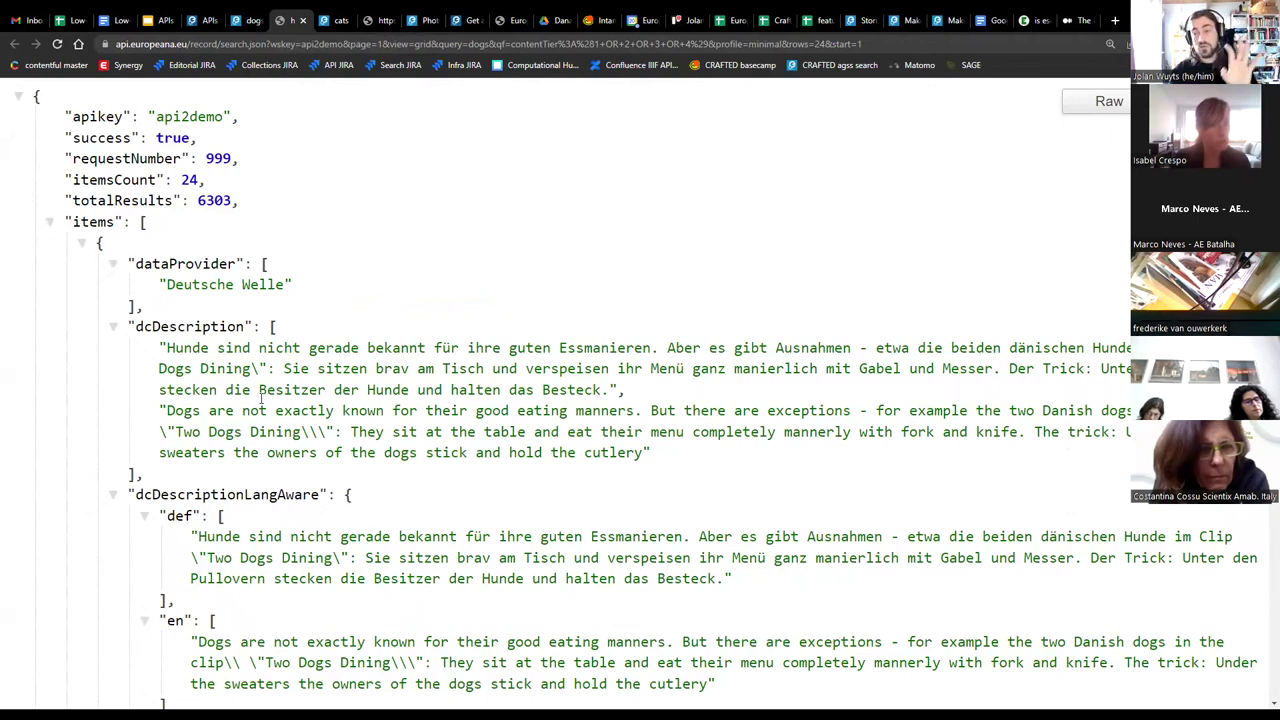
{"action": "left_click", "coordinate": [50, 223]}
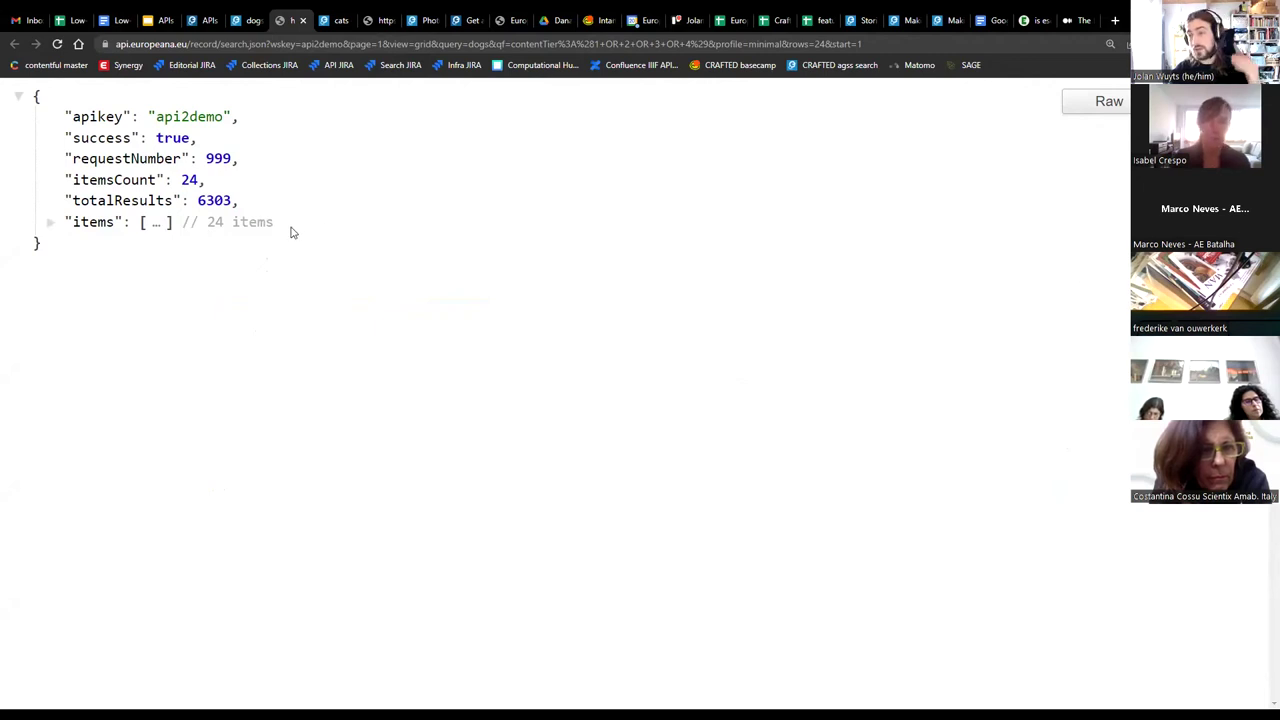
Re-expand the items array and collapse the first eleven returned items individually.
{"action": "left_click", "coordinate": [52, 223]}
{"action": "left_click", "coordinate": [83, 246]}
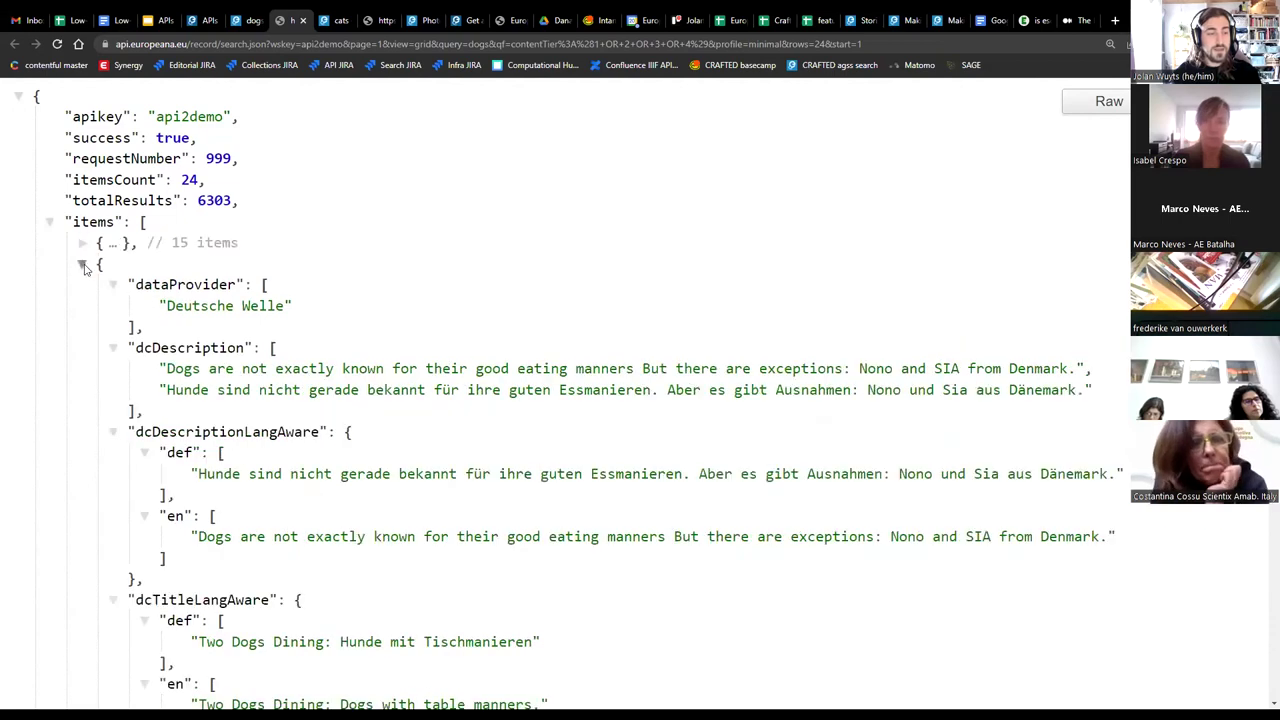
{"action": "left_click", "coordinate": [83, 264]}
{"action": "left_click", "coordinate": [83, 285]}
{"action": "left_click", "coordinate": [83, 306]}
{"action": "left_click", "coordinate": [83, 327]}
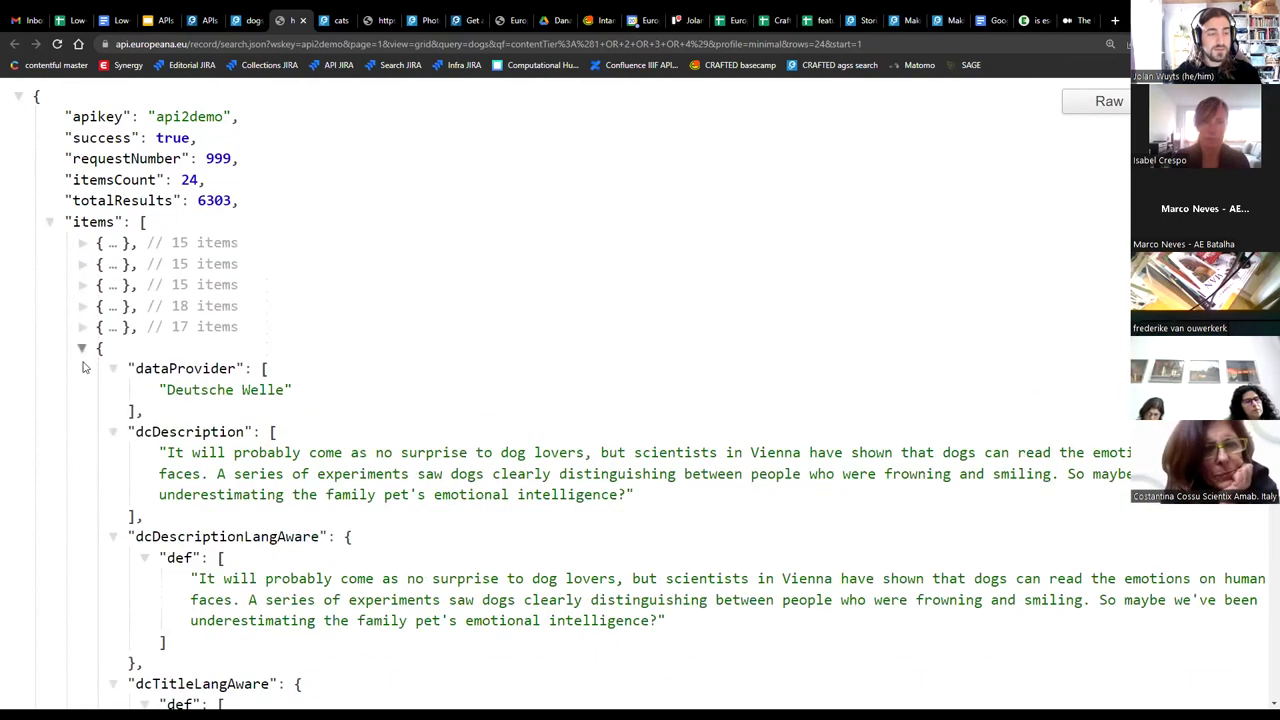
{"action": "left_click", "coordinate": [83, 348]}
{"action": "left_click", "coordinate": [83, 369]}
{"action": "left_click", "coordinate": [83, 390]}
{"action": "left_click", "coordinate": [83, 411]}
{"action": "left_click", "coordinate": [83, 432]}
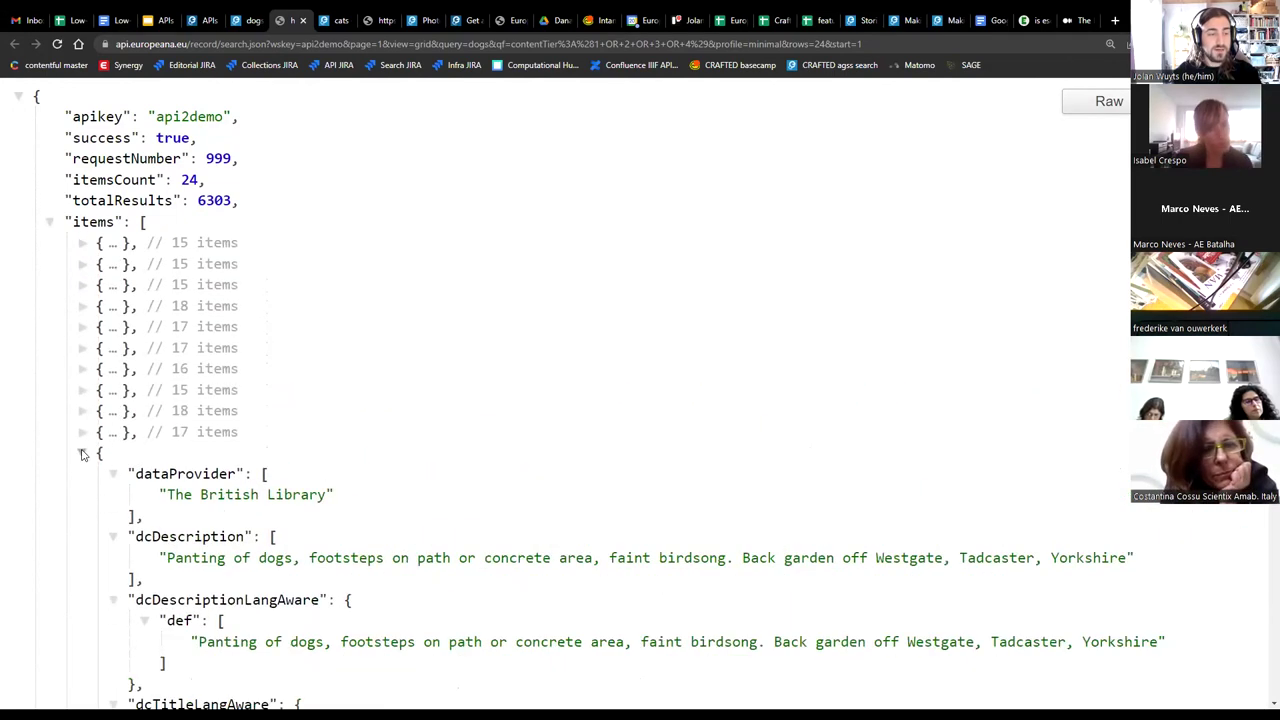
{"action": "left_click", "coordinate": [83, 453]}
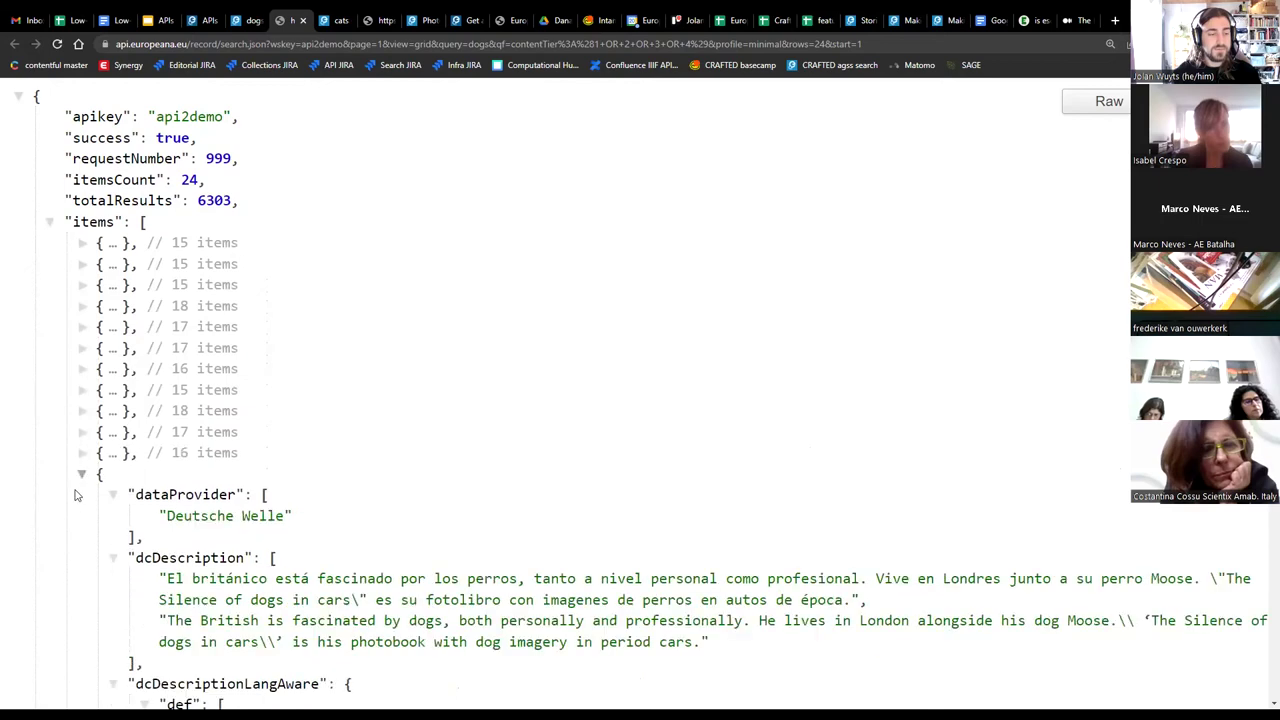
Expand and scroll through the first item's fields, then return to the dogs results tab.
{"action": "left_click", "coordinate": [83, 244]}
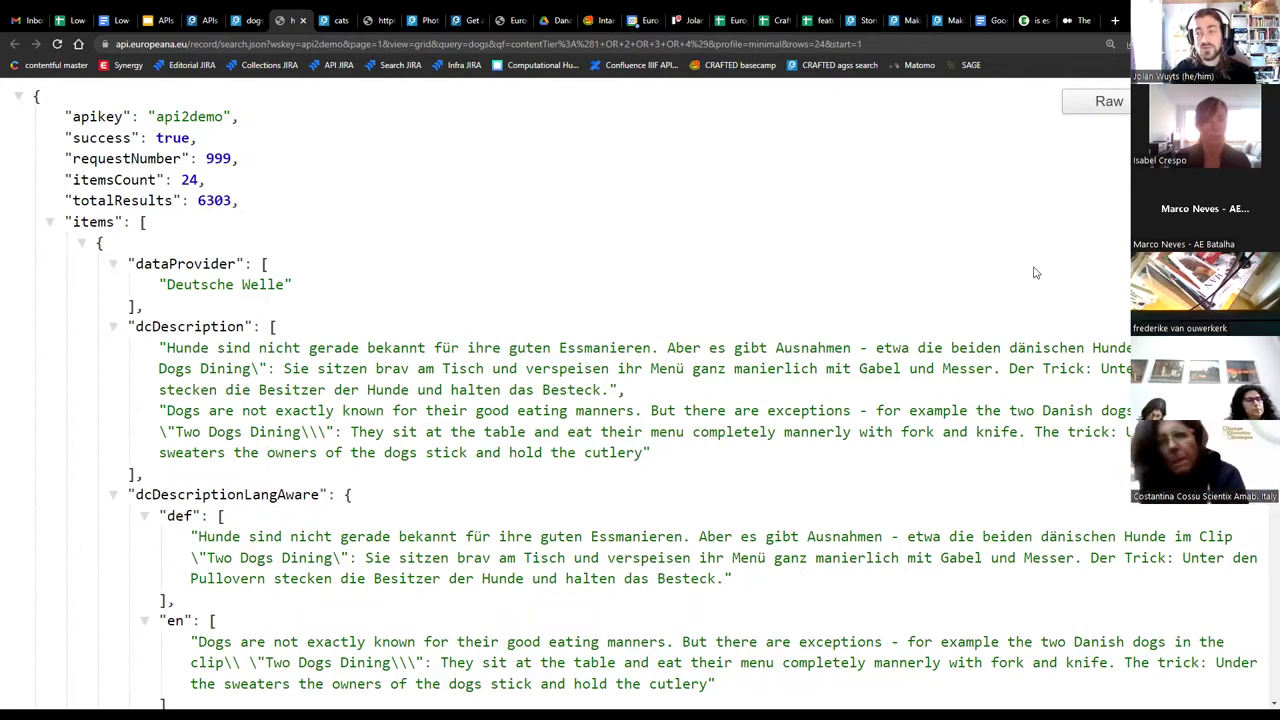
{"action": "scroll", "coordinate": [543, 227], "scroll_direction": "down", "scroll_amount": 5}
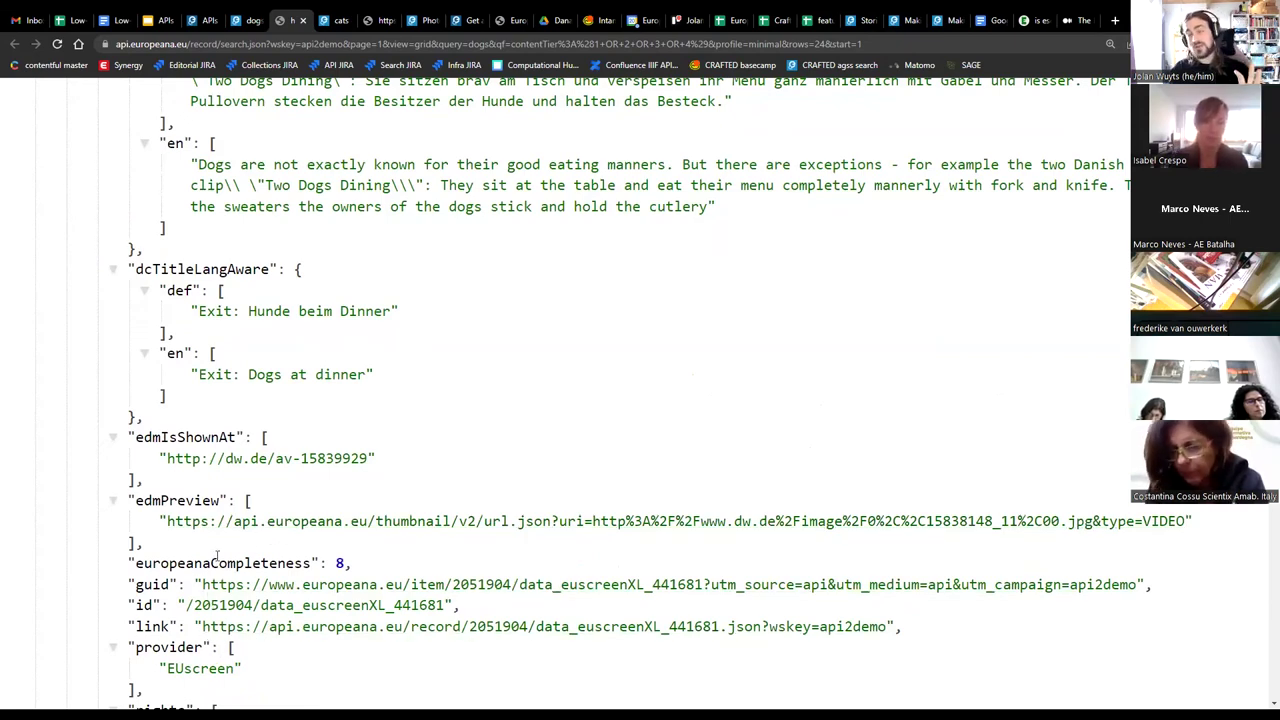
{"action": "key", "text": "ctrl+shift+Tab"}
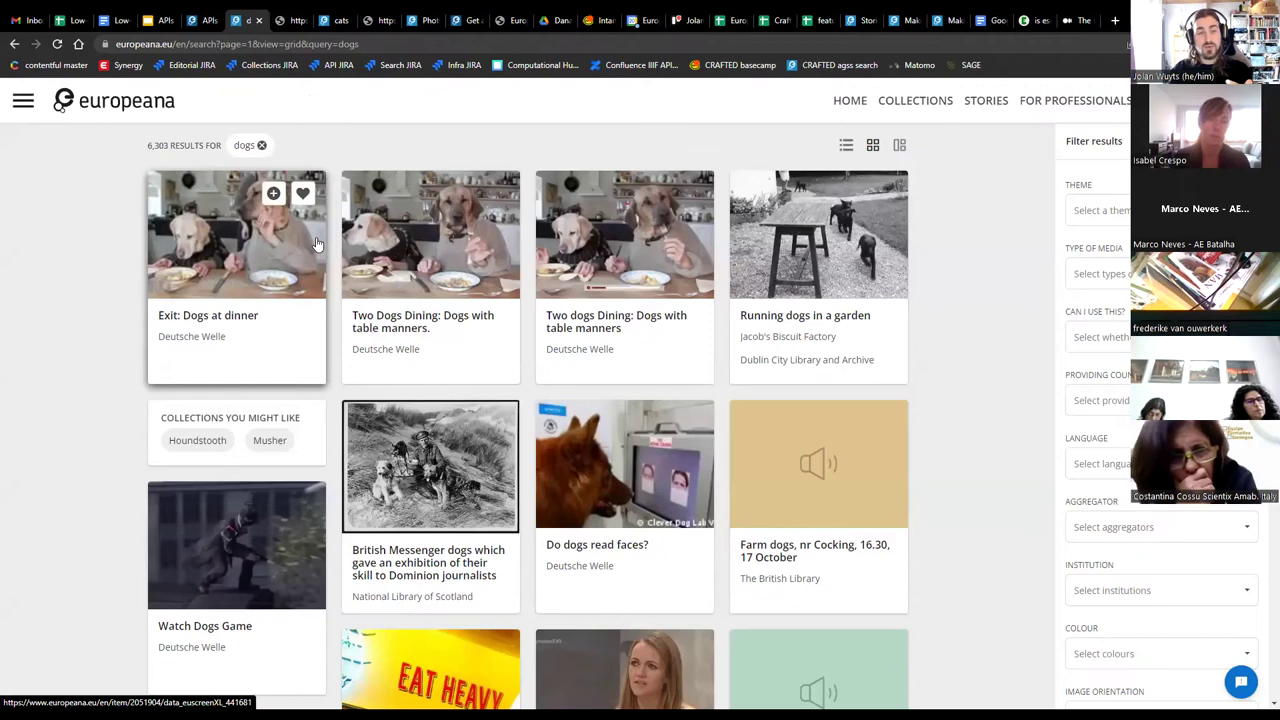
{"action": "left_click", "coordinate": [845, 147]}
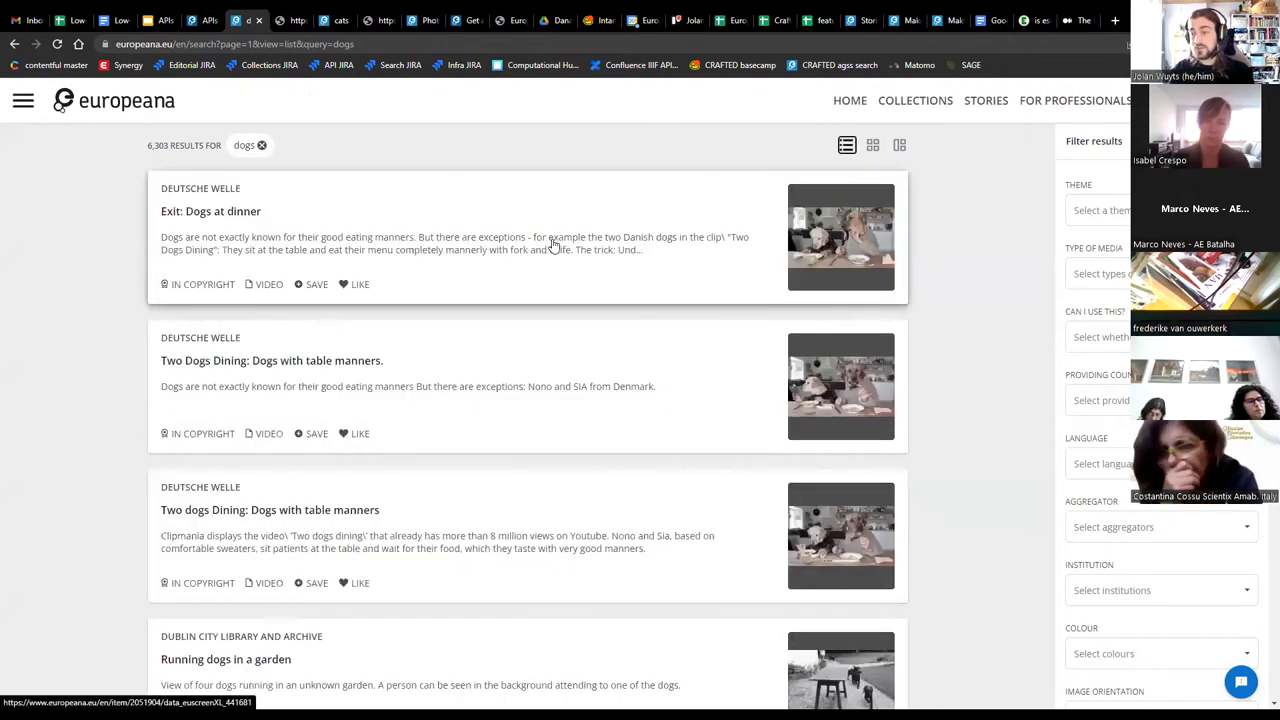
{"action": "left_click", "coordinate": [872, 147]}
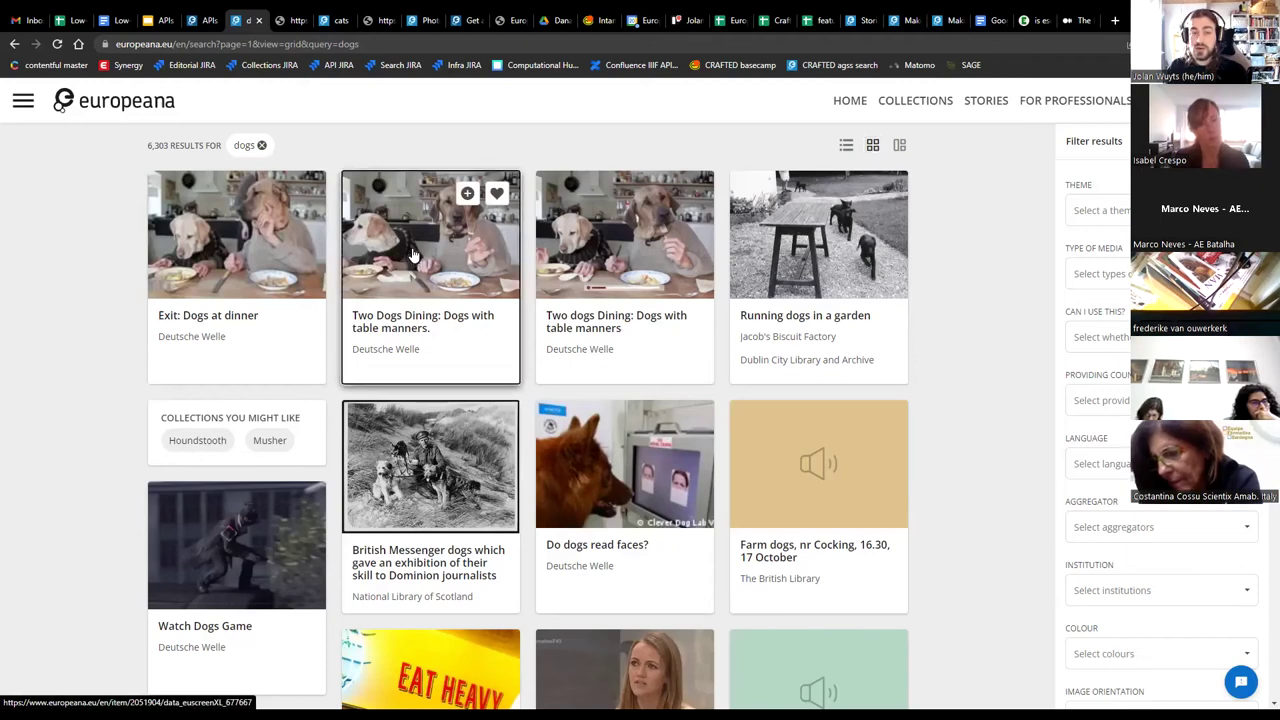
Open the Two Dogs Dining item and show its API requests list from the footer Debug menu.
{"action": "left_click", "coordinate": [369, 310]}
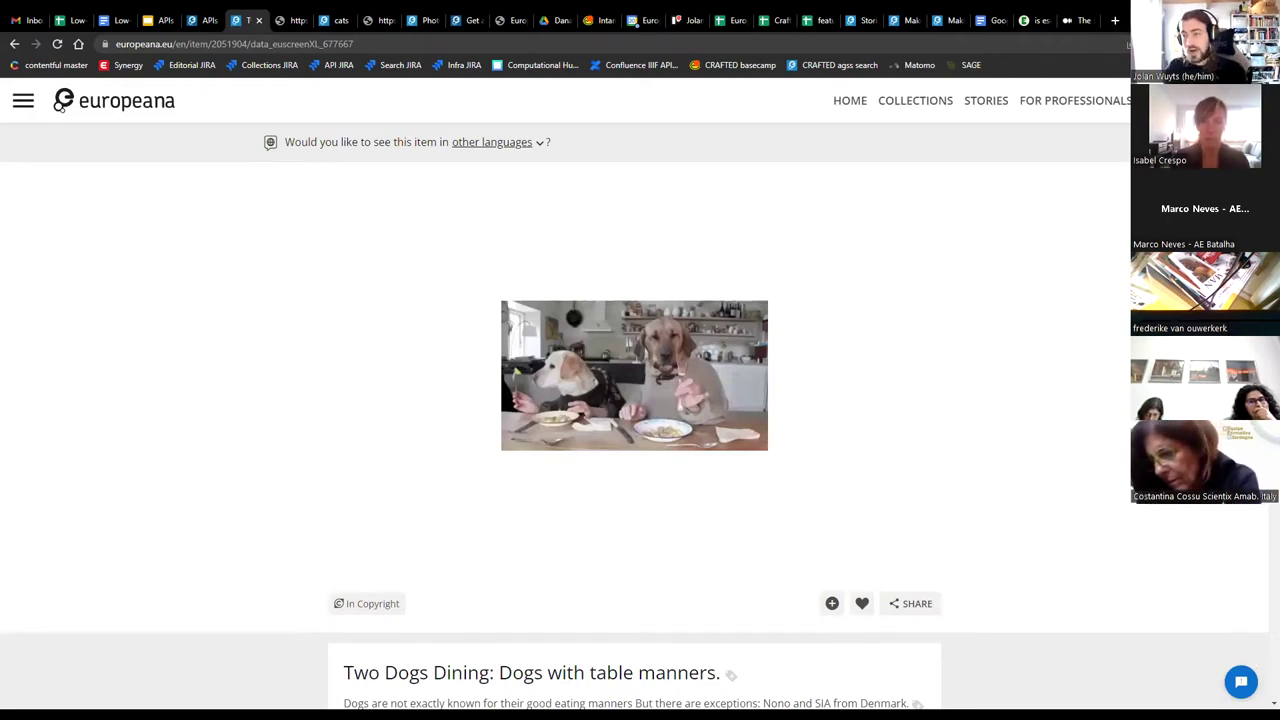
{"action": "scroll", "coordinate": [640, 400], "scroll_direction": "down", "scroll_amount": 15}
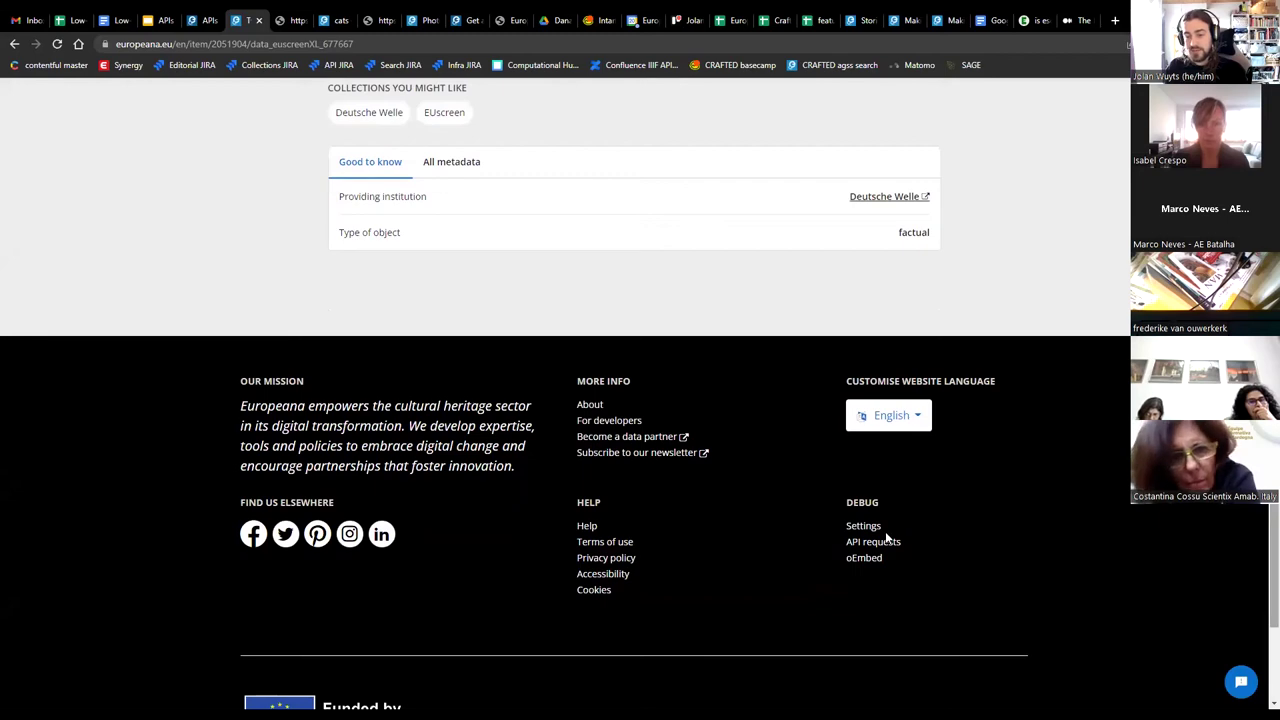
{"action": "left_click", "coordinate": [886, 542]}
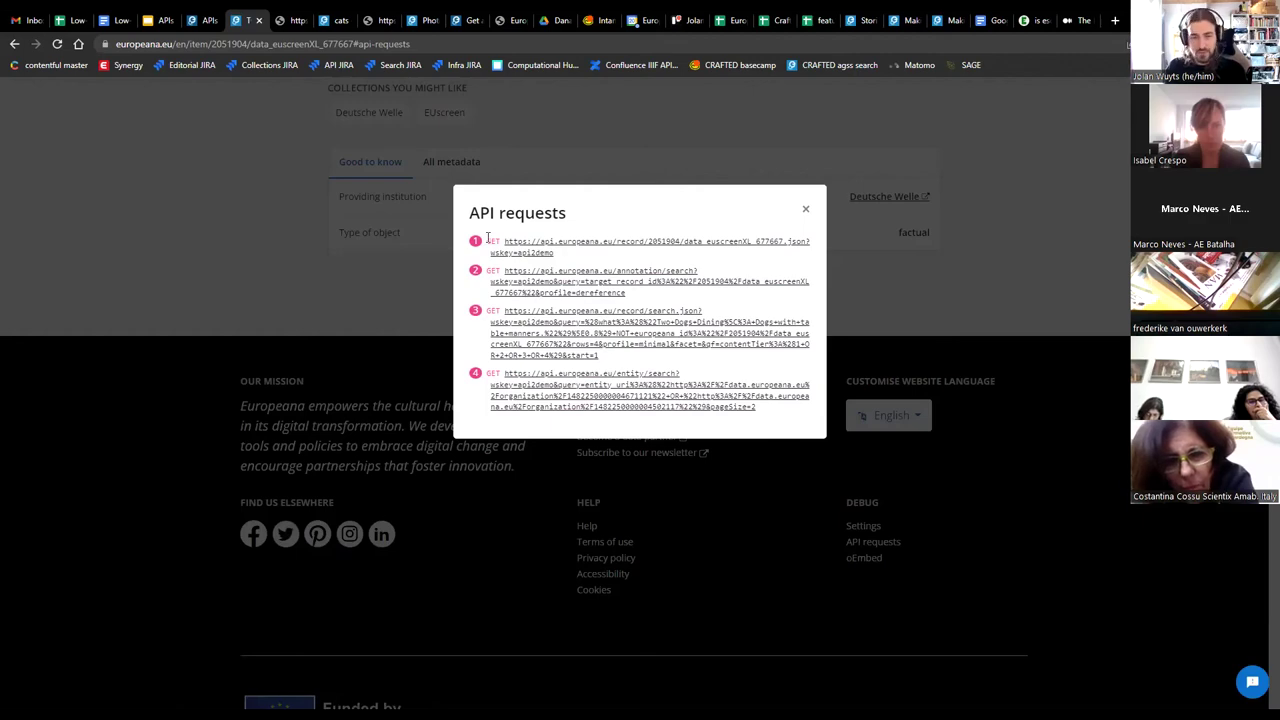
Zoom the browser to 175% so the four API requests are readable.
{"action": "double_click", "coordinate": [489, 241]}
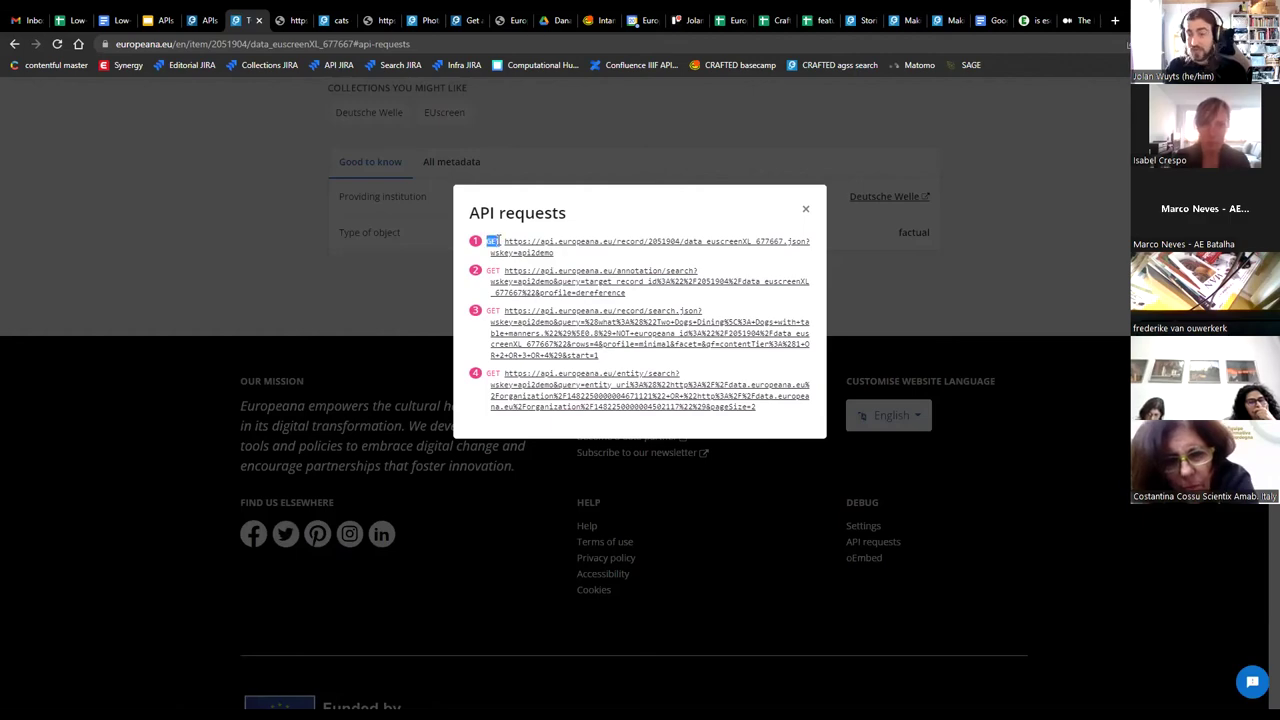
{"action": "key", "text": "ctrl+minus"}
{"action": "key", "text": "ctrl+minus"}
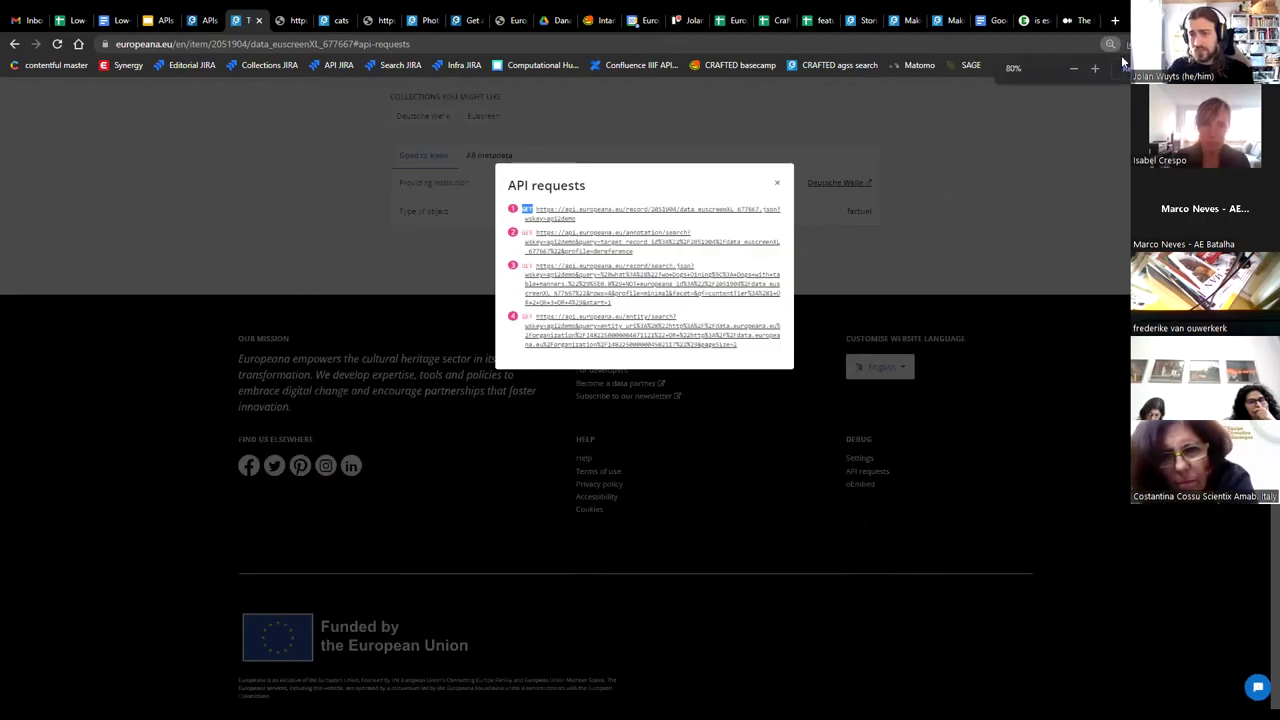
{"action": "left_click", "coordinate": [1098, 67]}
{"action": "left_click", "coordinate": [1098, 67]}
{"action": "left_click", "coordinate": [1098, 67]}
{"action": "left_click", "coordinate": [1098, 67]}
{"action": "left_click", "coordinate": [1098, 67]}
{"action": "left_click", "coordinate": [1098, 67]}
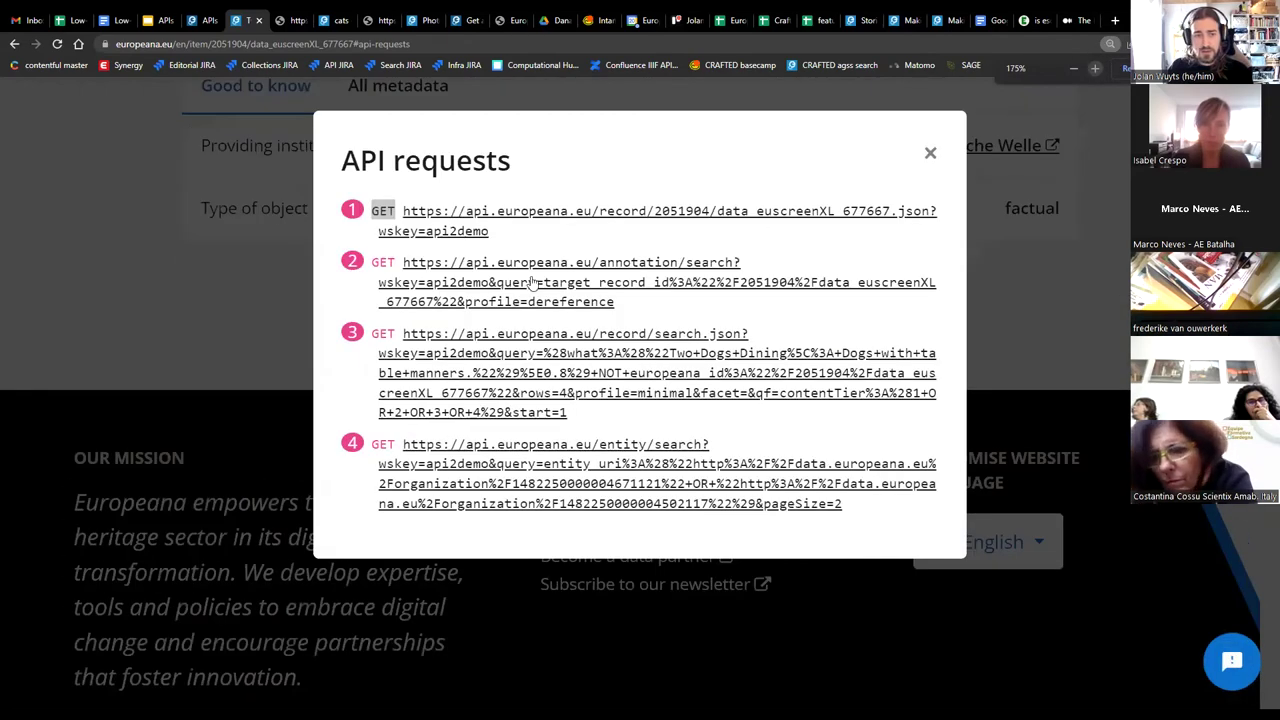
{"action": "left_click", "coordinate": [383, 213]}
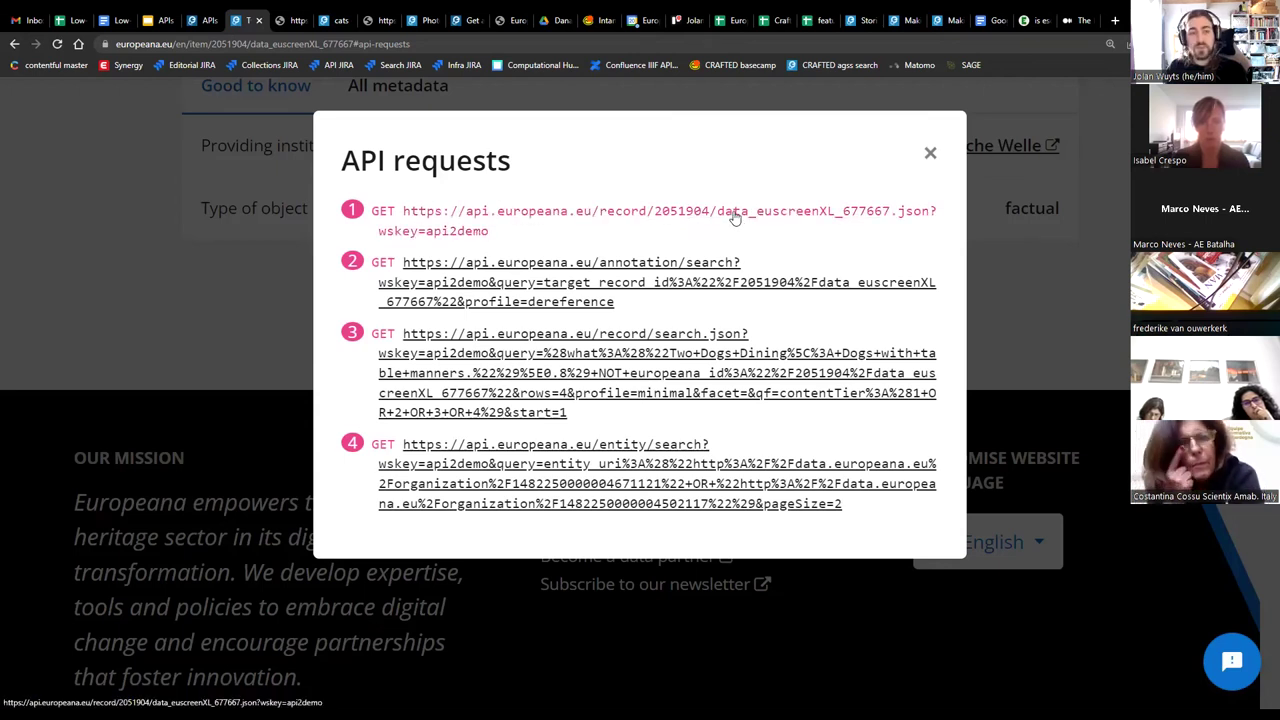
Open the record request's JSON response and inspect its object entry.
{"action": "left_click", "coordinate": [735, 218]}
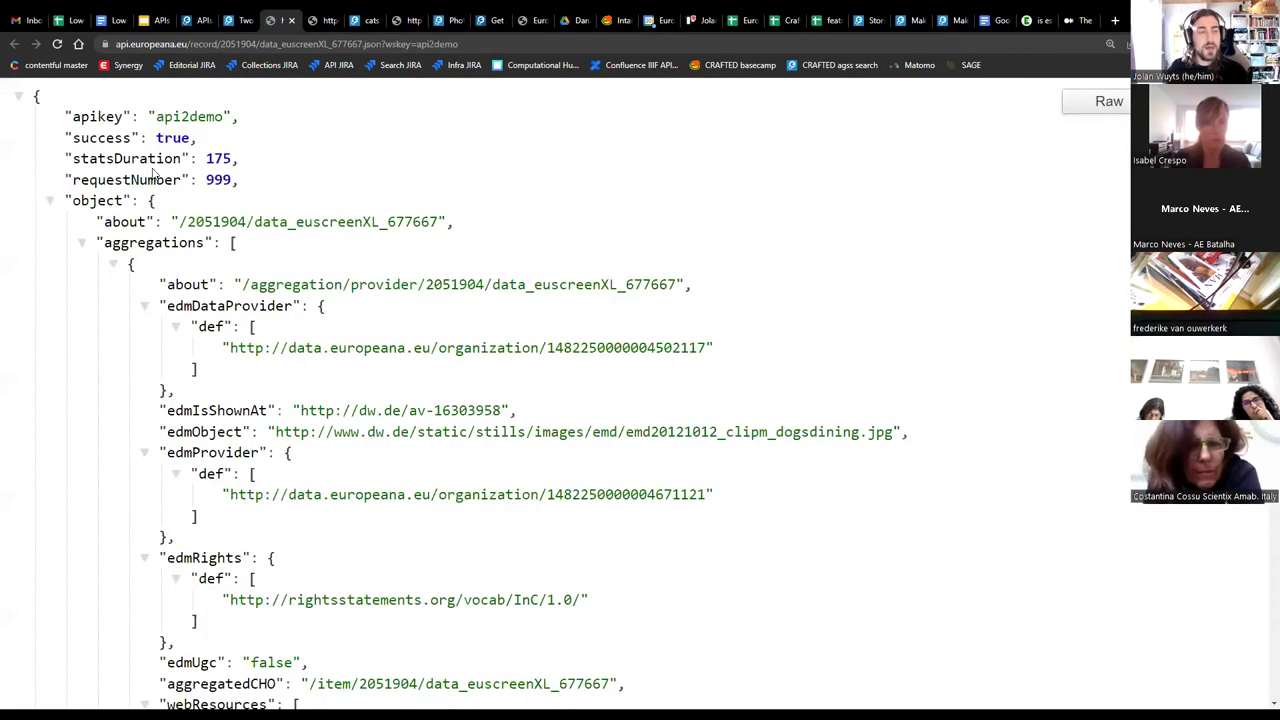
{"action": "left_click_drag", "start_coordinate": [72, 205], "coordinate": [180, 206]}
{"action": "left_click", "coordinate": [182, 207]}
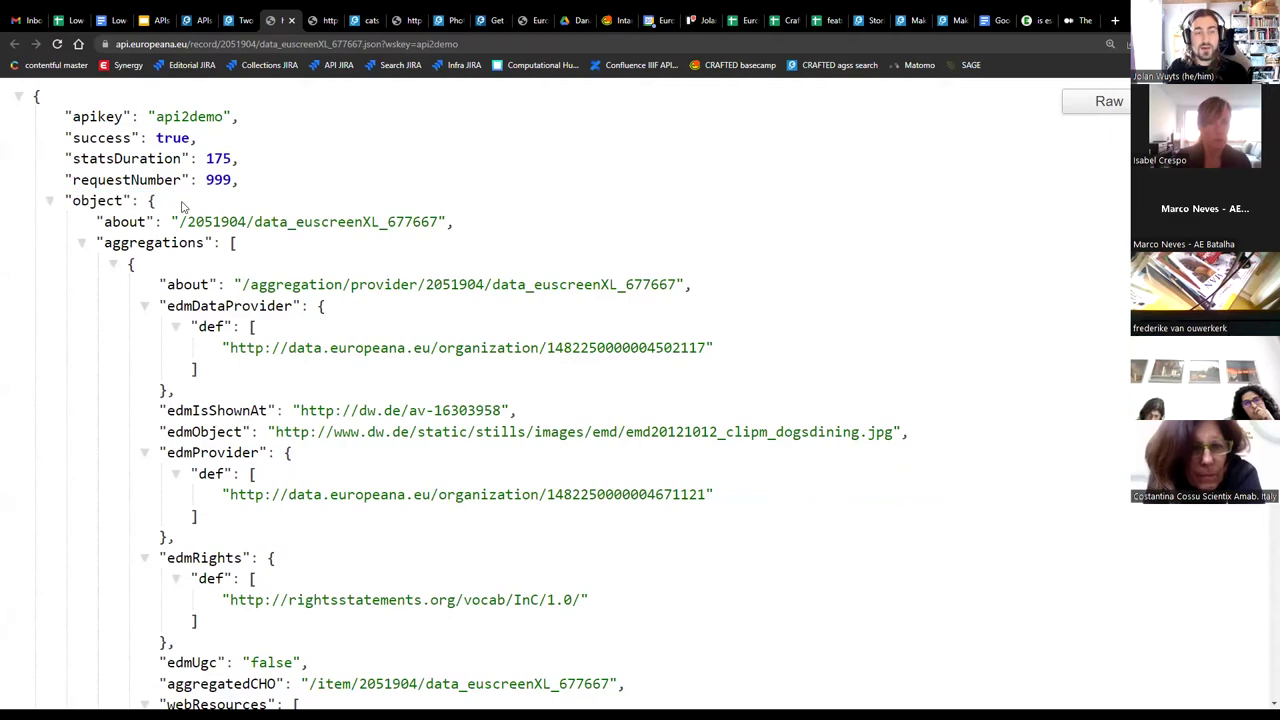
{"action": "triple_click", "coordinate": [265, 206]}
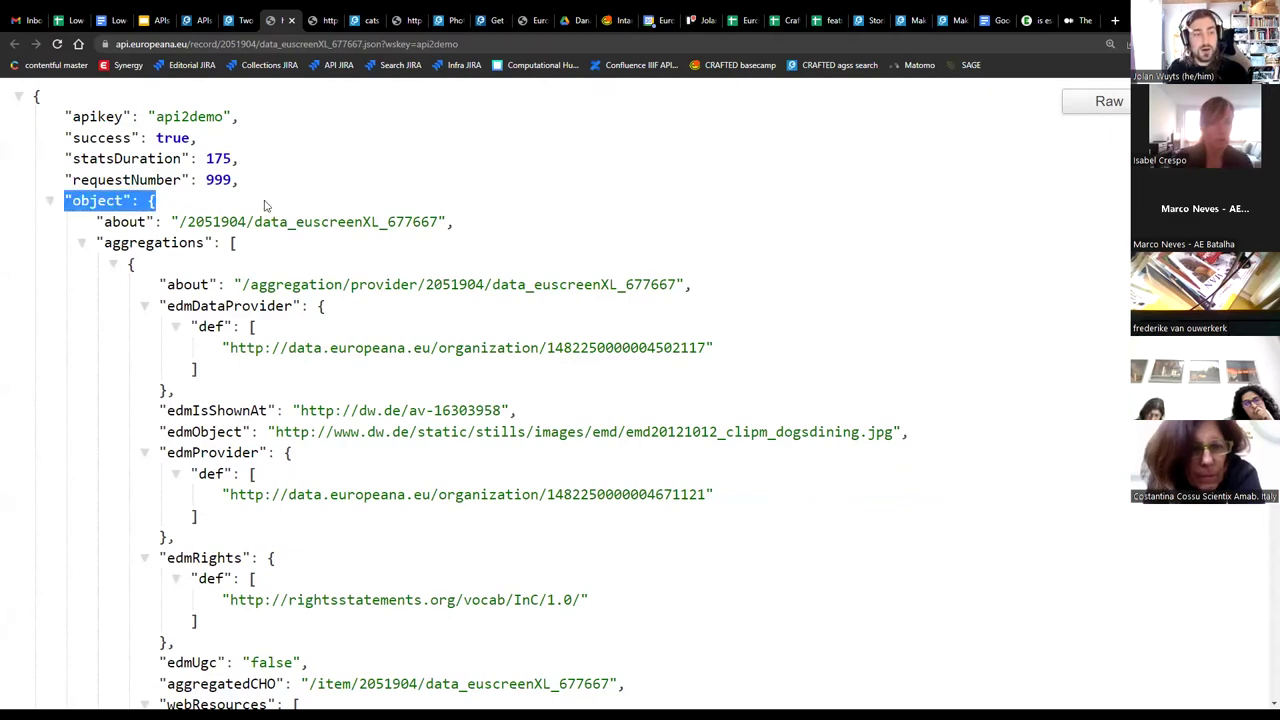
{"action": "left_click", "coordinate": [50, 203]}
{"action": "left_click", "coordinate": [50, 203]}
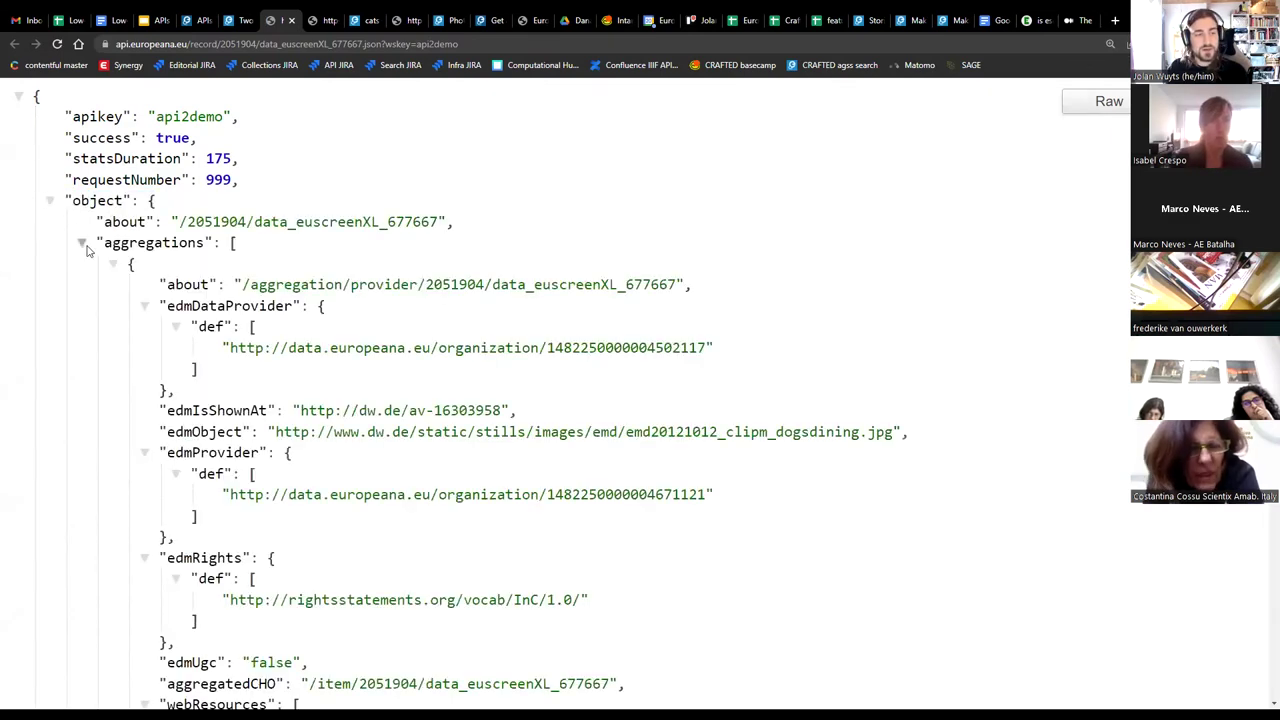
Collapse the aggregation entries and edmDatasetName array, then return to Explore our APIs.
{"action": "left_click", "coordinate": [114, 265]}
{"action": "left_click", "coordinate": [114, 285]}
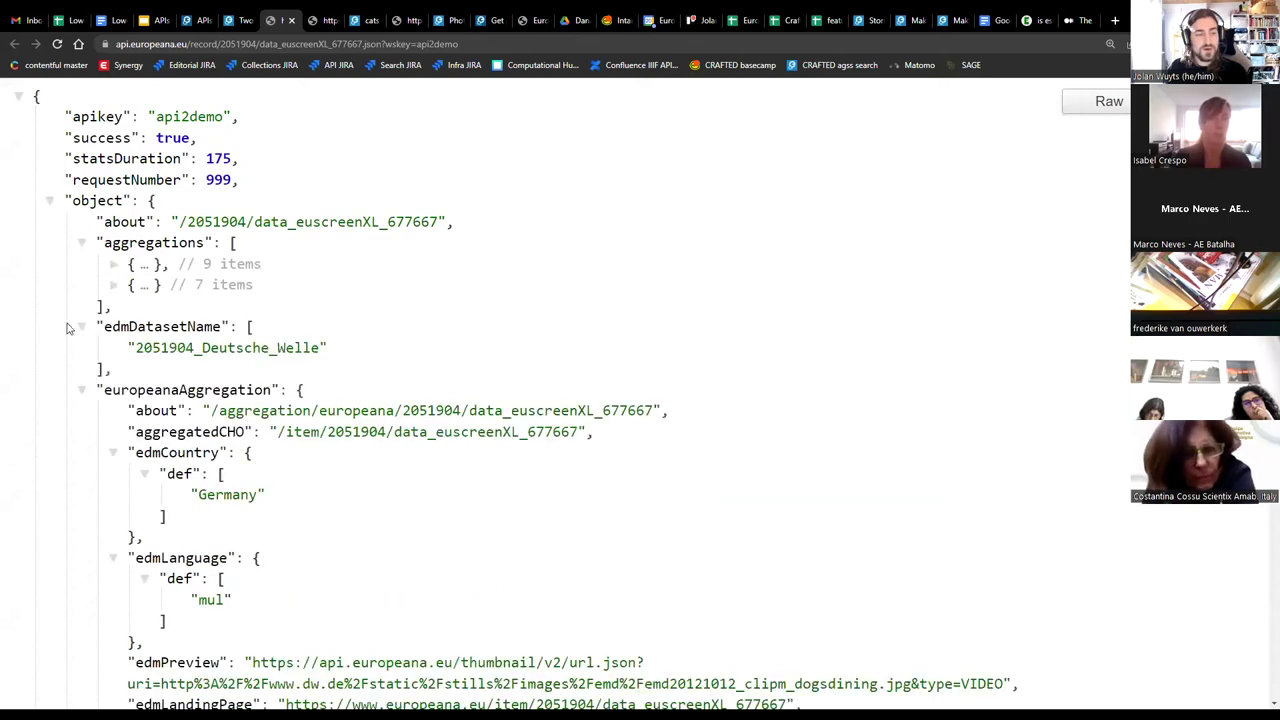
{"action": "left_click", "coordinate": [82, 329]}
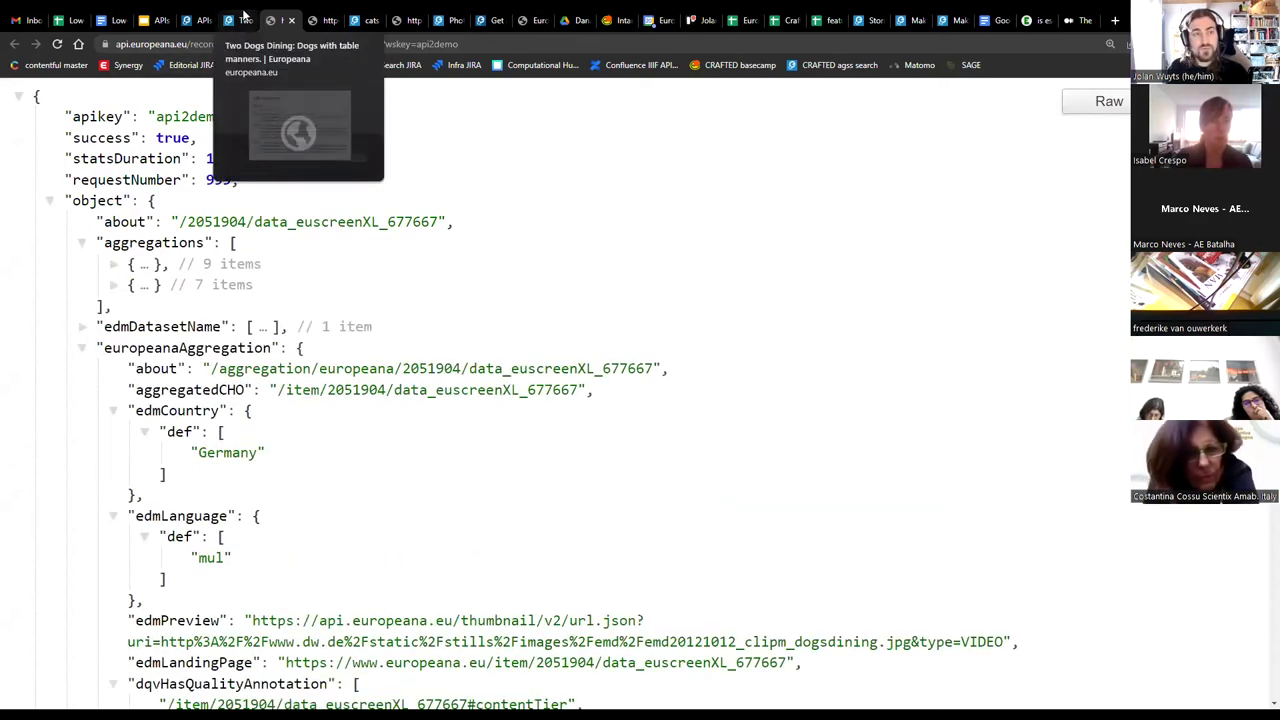
{"action": "left_click", "coordinate": [208, 20]}
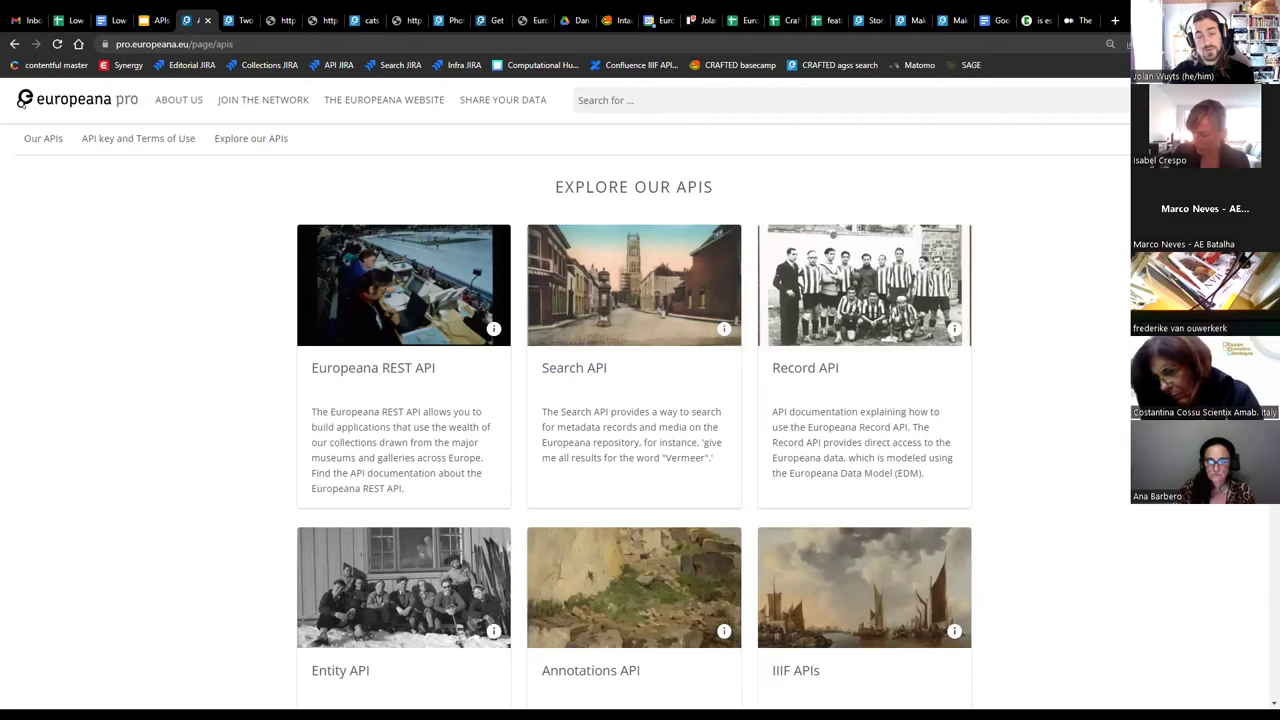
{"action": "scroll", "coordinate": [634, 430], "scroll_direction": "down", "scroll_amount": 3}
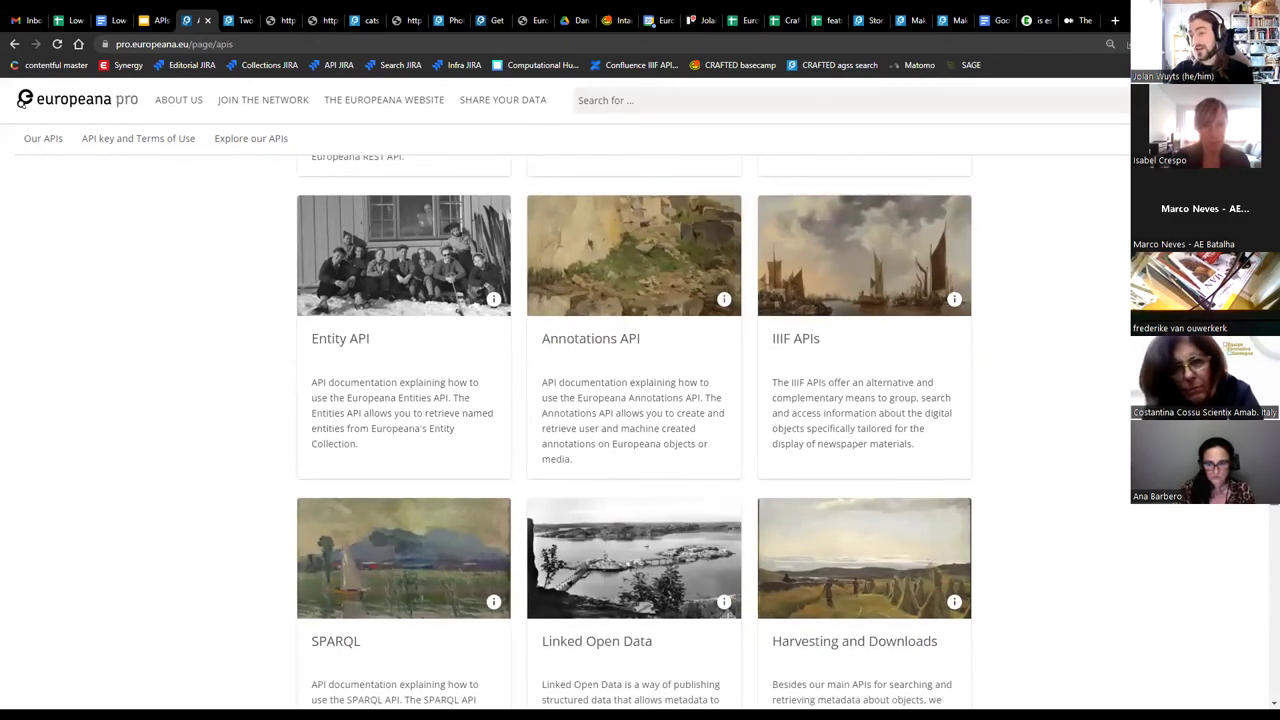
{"action": "scroll", "coordinate": [634, 430], "scroll_direction": "down", "scroll_amount": 1}
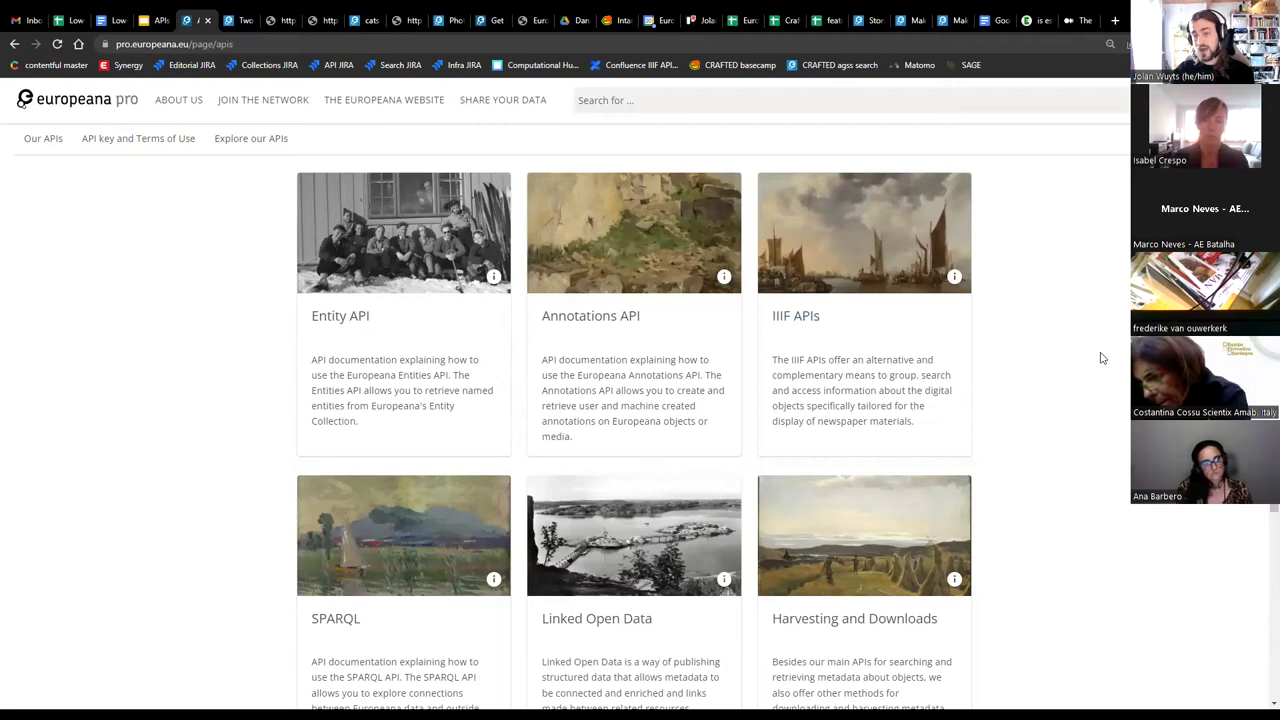
{"action": "scroll", "coordinate": [328, 475], "scroll_direction": "down", "scroll_amount": 3}
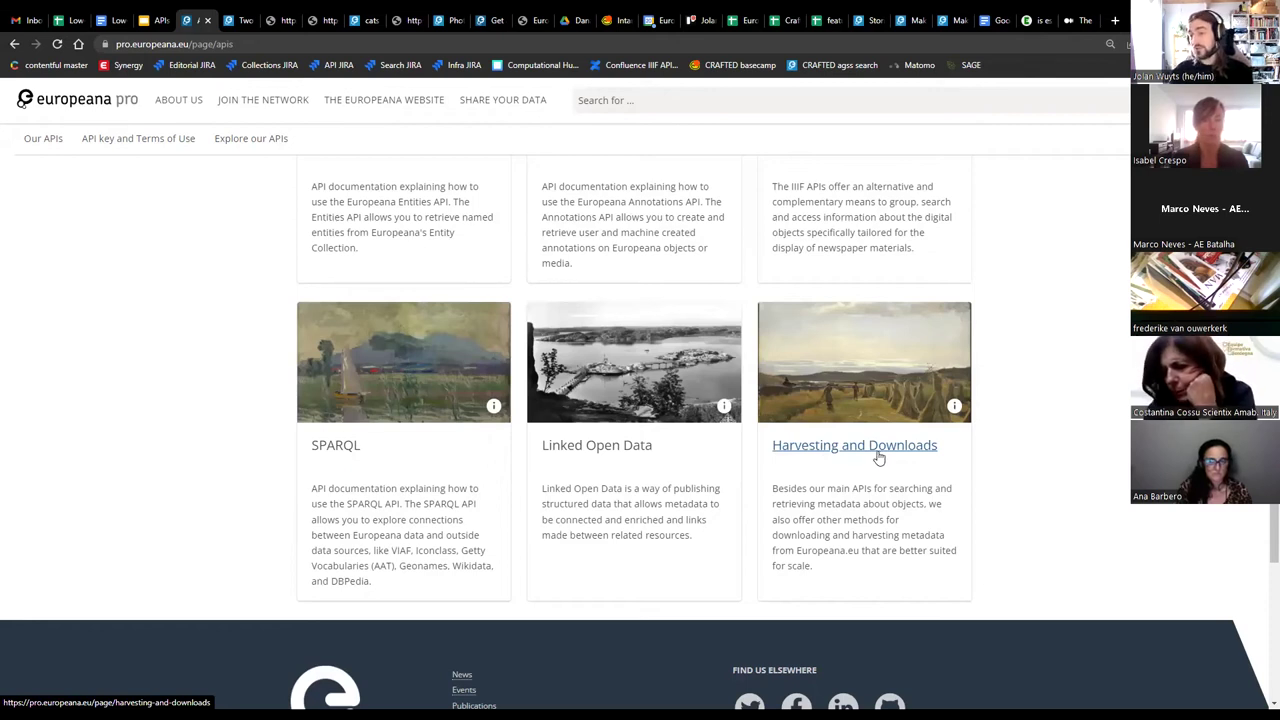
Open Harvesting and Downloads and scroll through its FTP and OAI-PMH sections.
{"action": "left_click", "coordinate": [878, 457]}
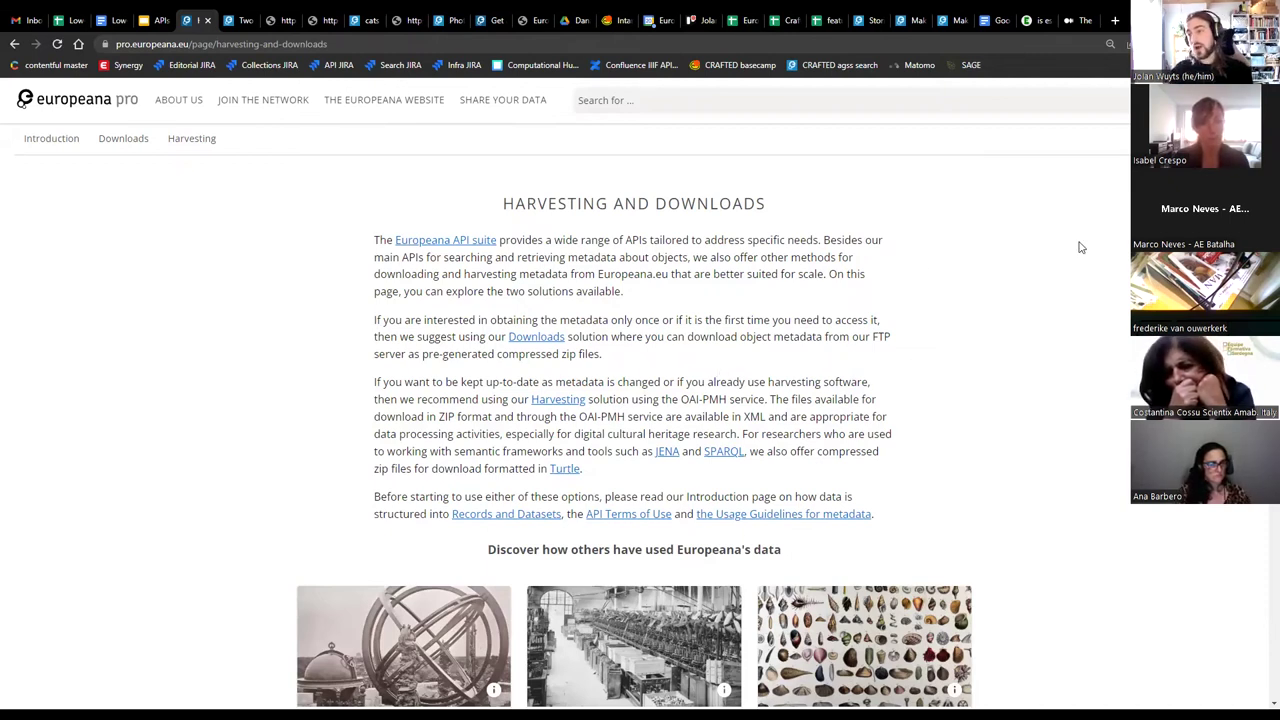
{"action": "scroll", "coordinate": [634, 430], "scroll_direction": "down", "scroll_amount": 14}
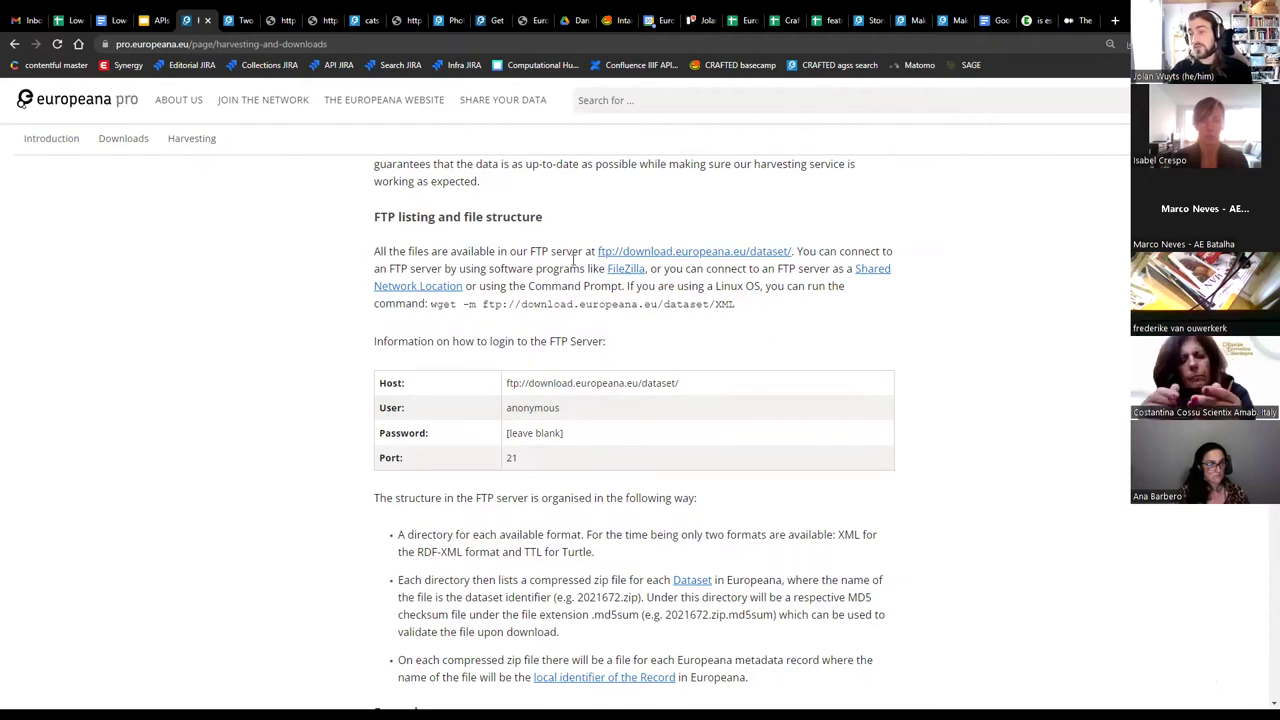
{"action": "scroll", "coordinate": [634, 430], "scroll_direction": "down", "scroll_amount": 10}
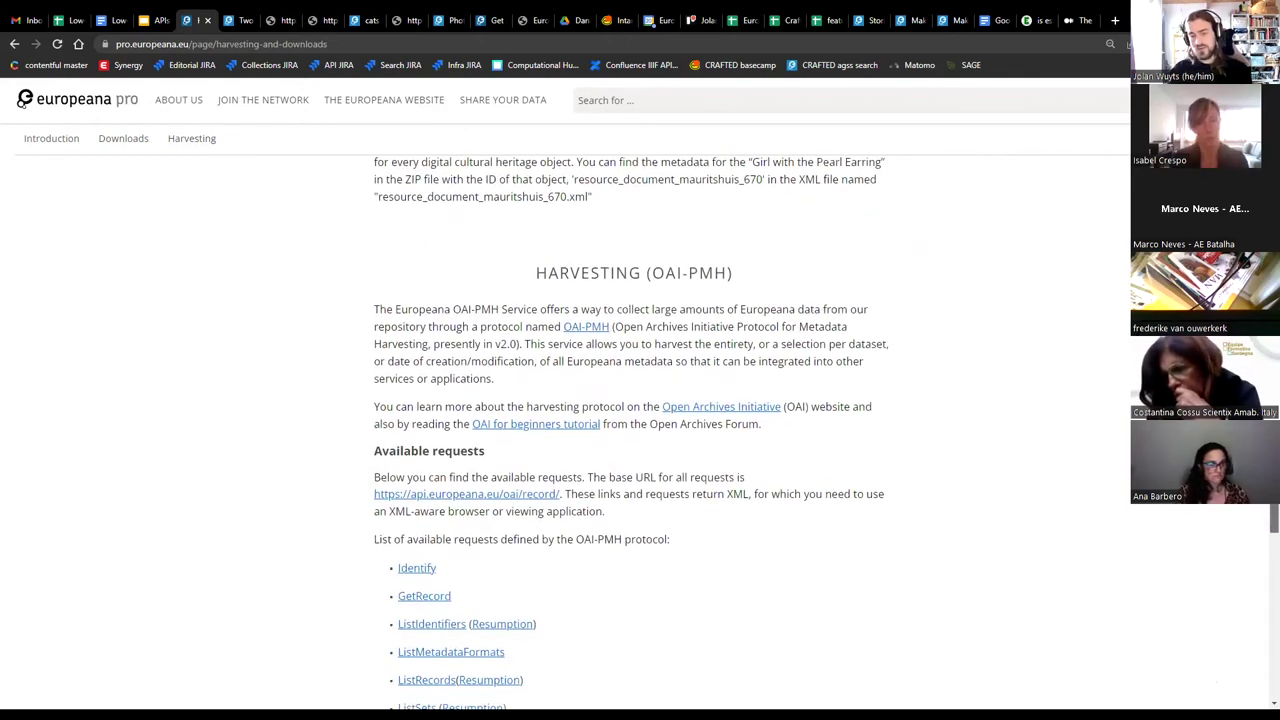
{"action": "scroll", "coordinate": [634, 430], "scroll_direction": "up", "scroll_amount": 20}
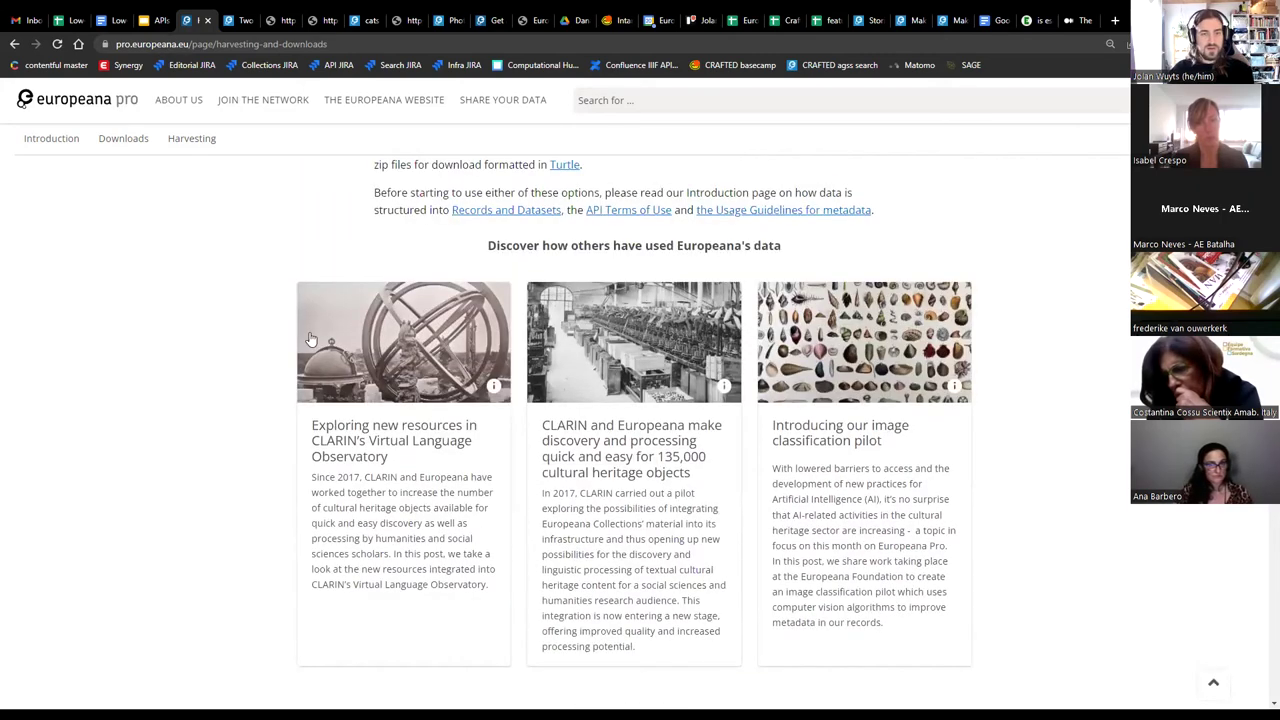
{"action": "key", "text": "ctrl+shift+Tab"}
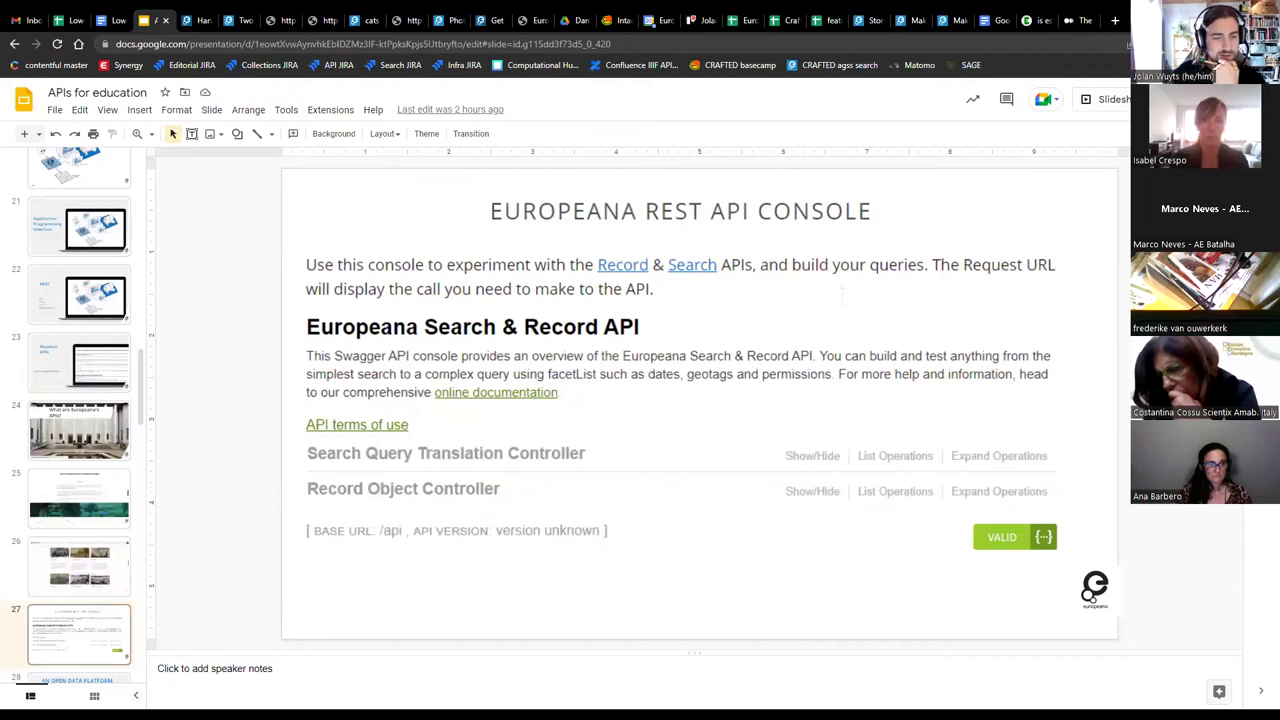
Present the APIs for education deck full screen from slide 27.
{"action": "left_click", "coordinate": [1106, 100]}
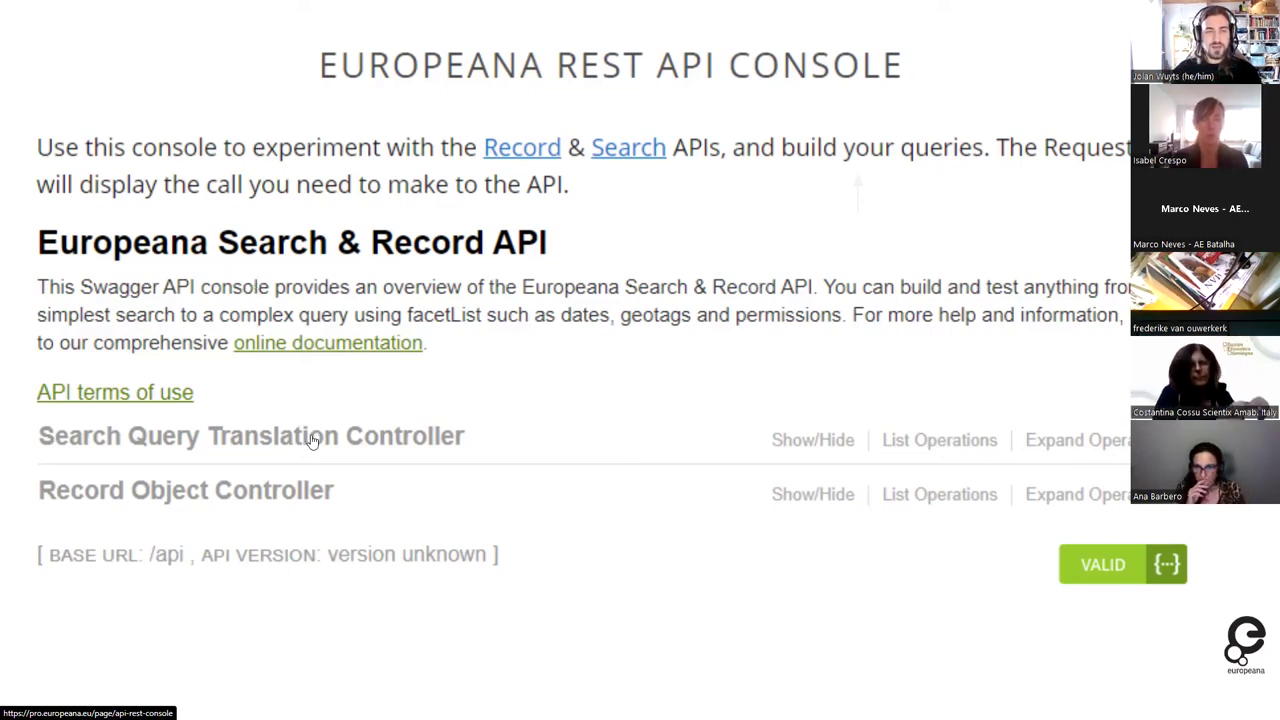
Return to the REST API Console, zoom it to 125%, and expand the Search section.
{"action": "key", "text": "alt+Tab"}
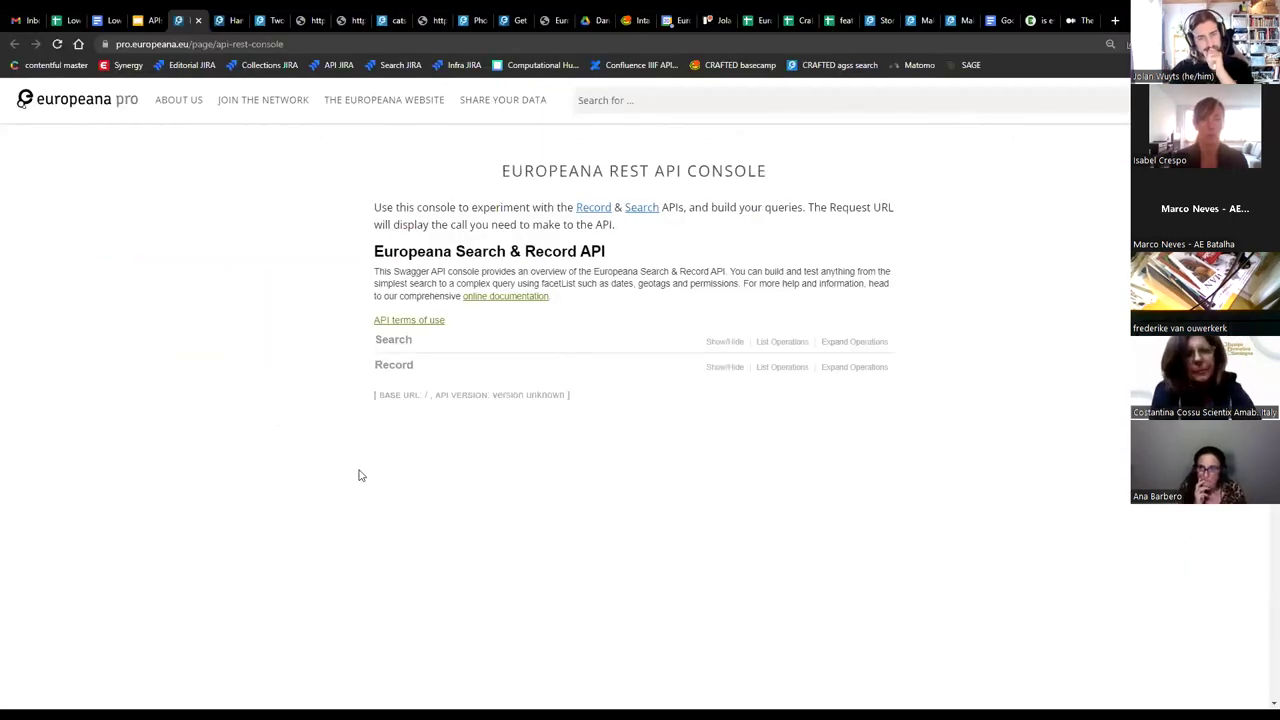
{"action": "left_click", "coordinate": [253, 44]}
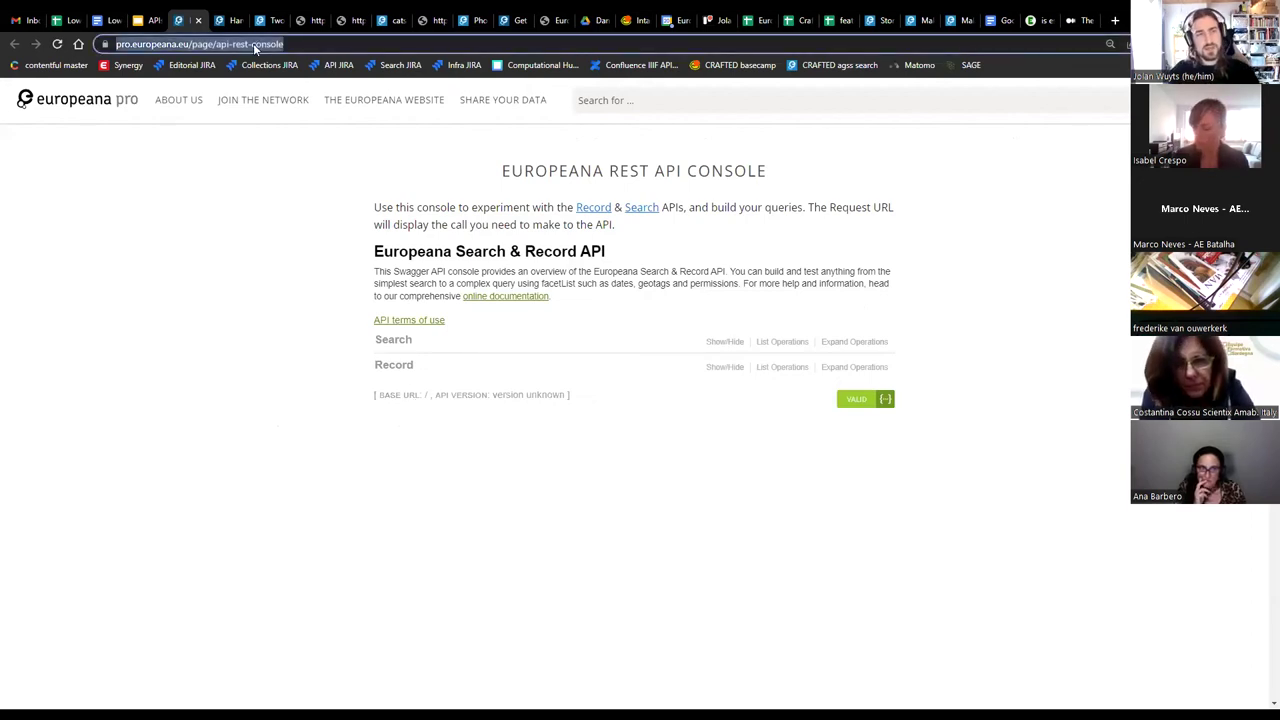
{"action": "left_click", "coordinate": [968, 640]}
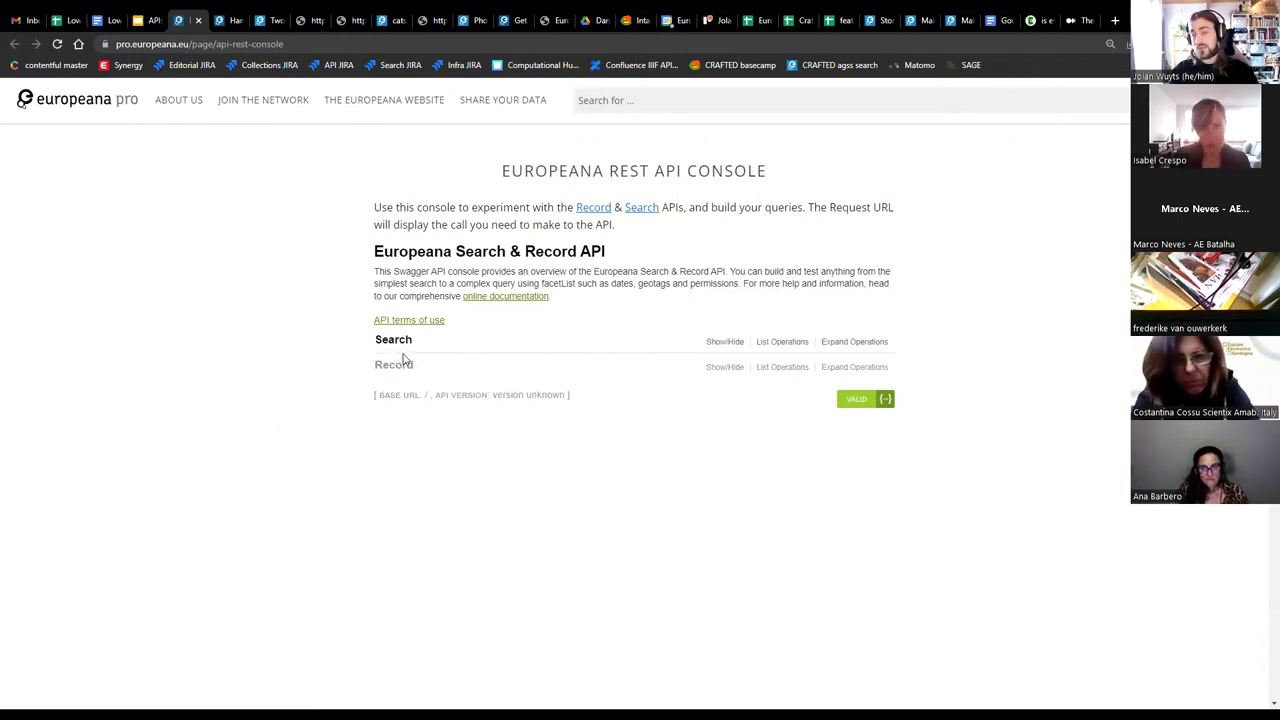
{"action": "key", "text": "ctrl+plus"}
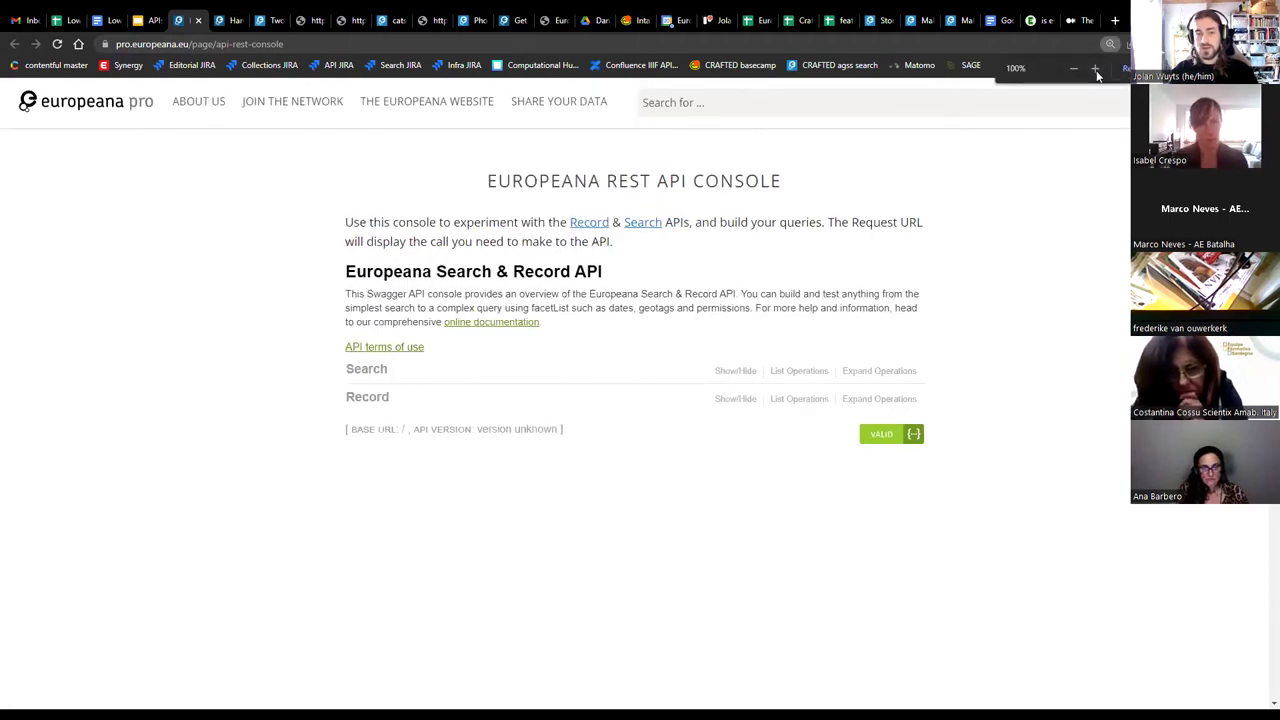
{"action": "left_click", "coordinate": [1095, 69]}
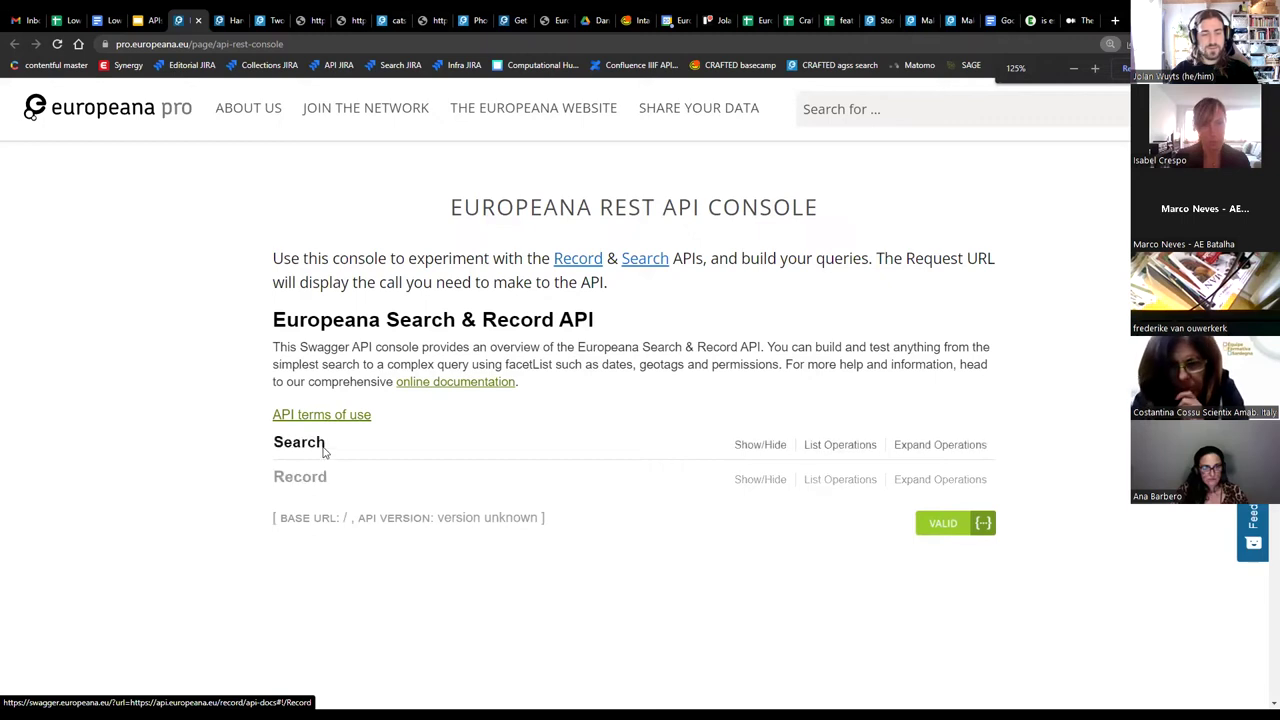
{"action": "left_click", "coordinate": [290, 444]}
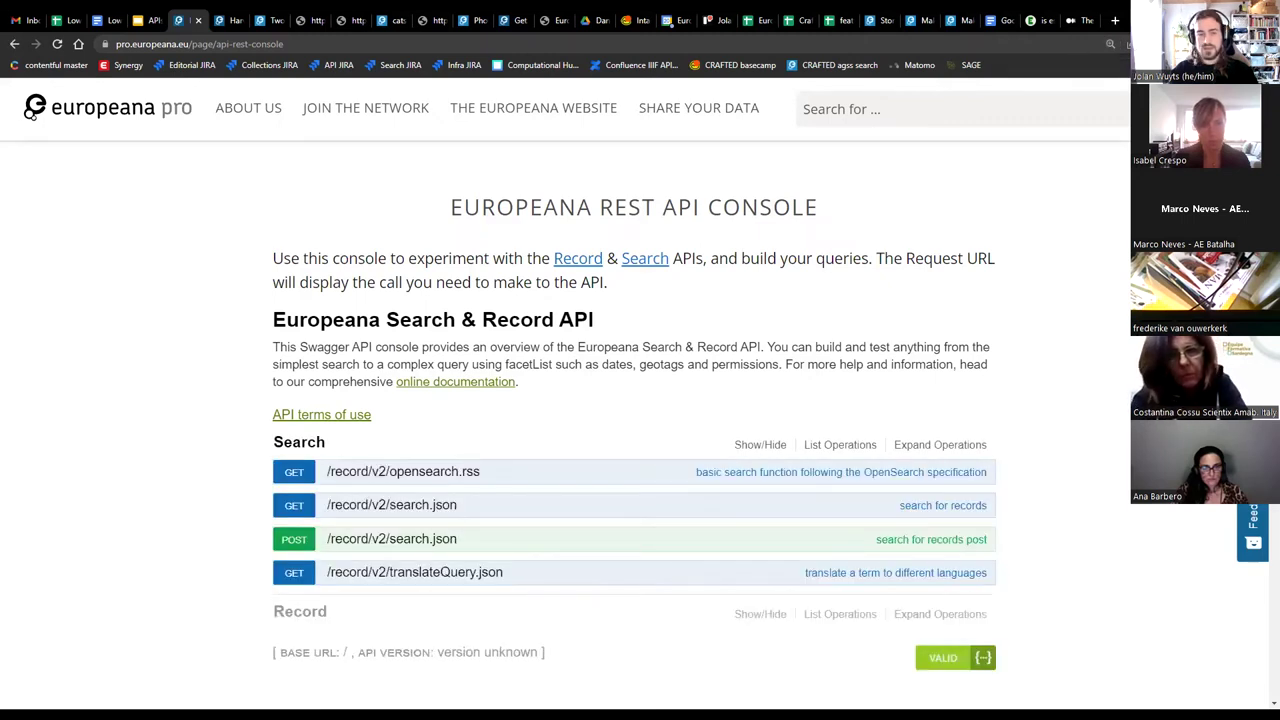
{"action": "scroll", "coordinate": [310, 410], "scroll_direction": "down", "scroll_amount": 1}
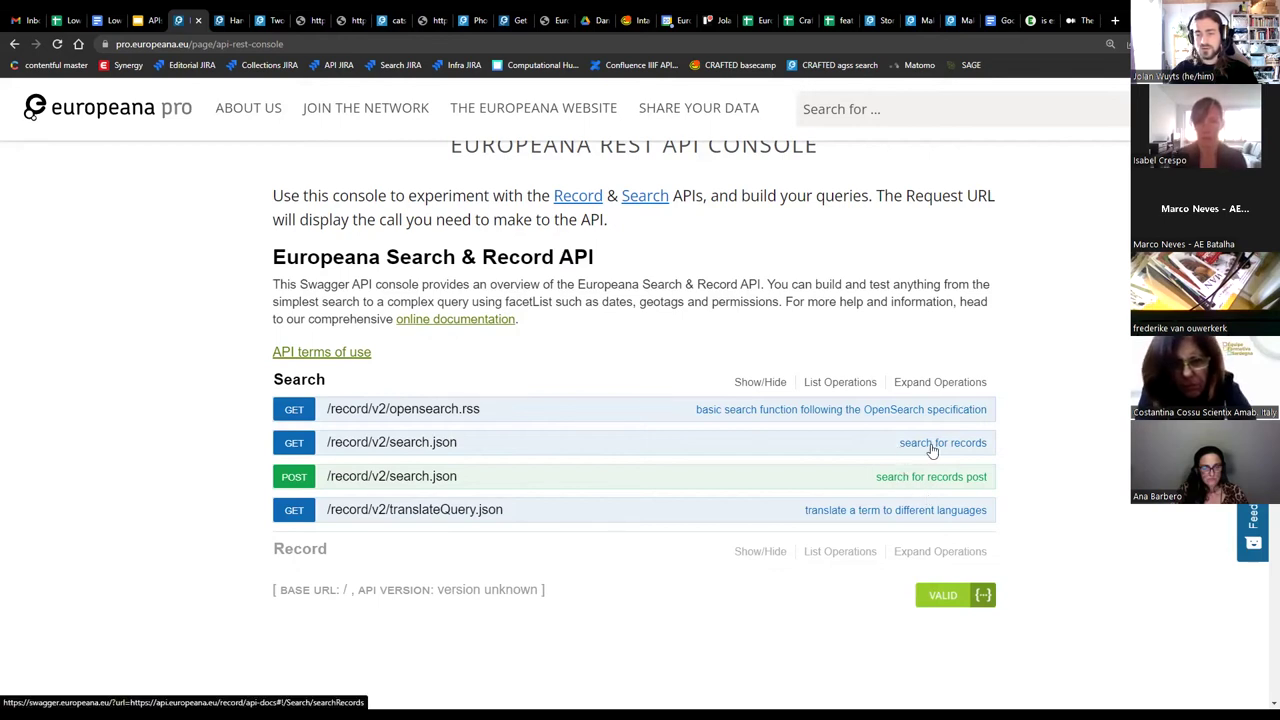
Expand GET /record/v2/search.json and scroll through its Parameters table.
{"action": "left_click", "coordinate": [397, 450]}
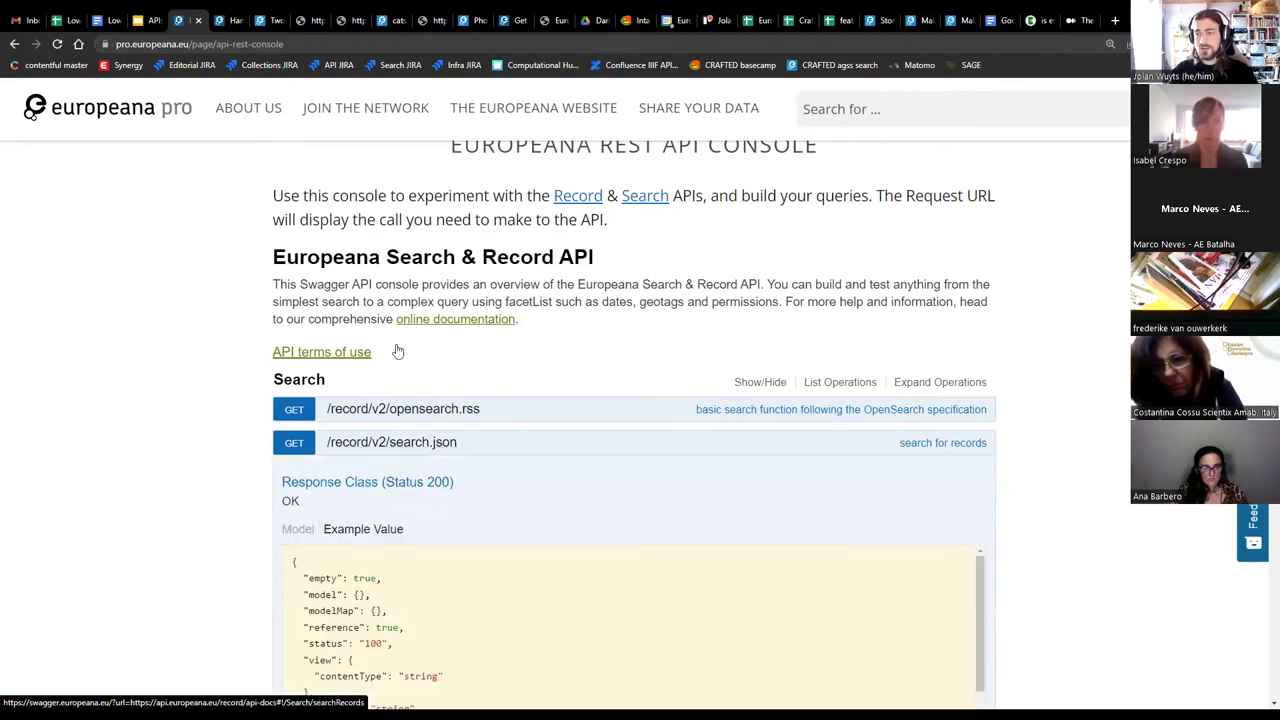
{"action": "scroll", "coordinate": [31, 113], "scroll_direction": "down", "scroll_amount": 2}
{"action": "scroll", "coordinate": [31, 113], "scroll_direction": "down", "scroll_amount": 5}
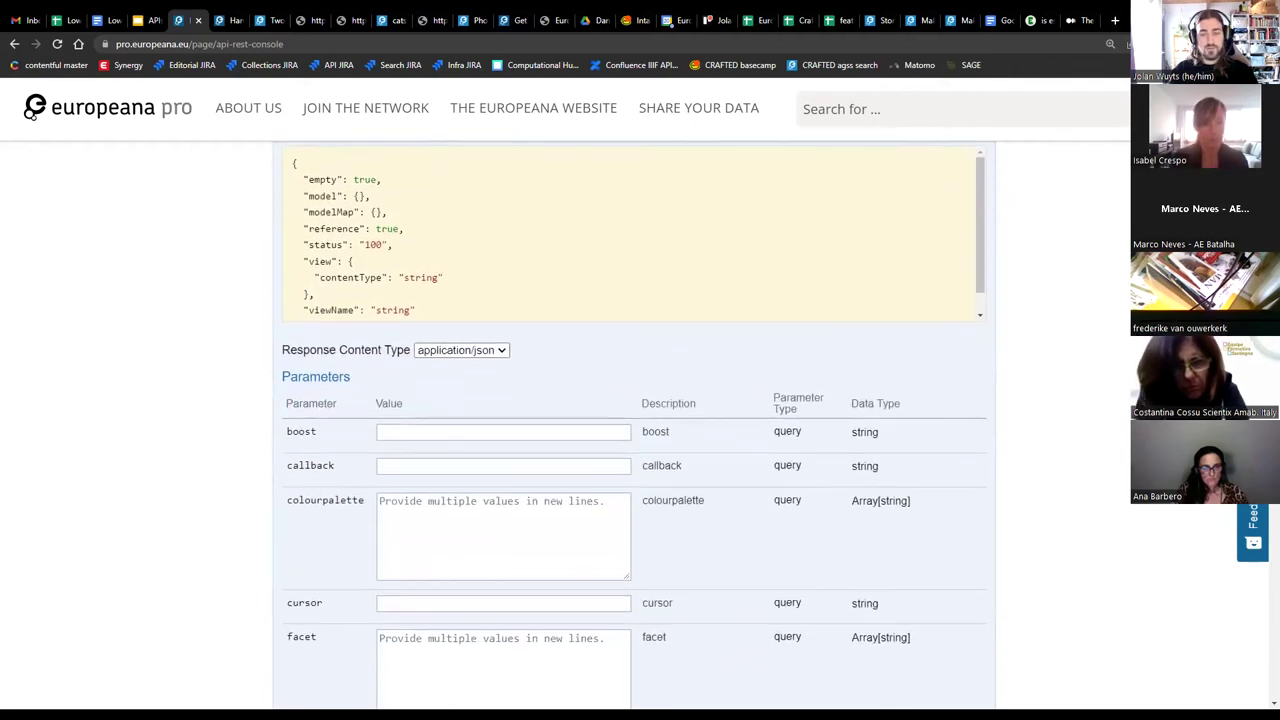
{"action": "scroll", "coordinate": [31, 113], "scroll_direction": "down", "scroll_amount": 2}
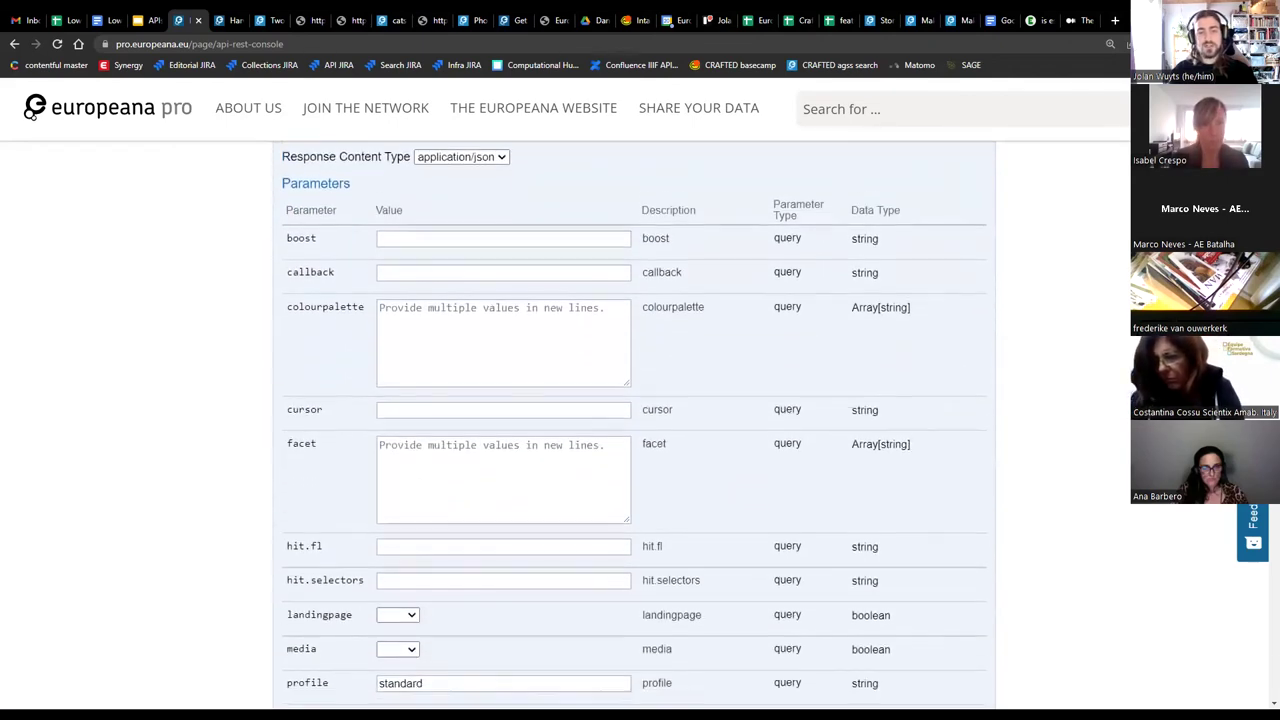
{"action": "scroll", "coordinate": [31, 113], "scroll_direction": "down", "scroll_amount": 6}
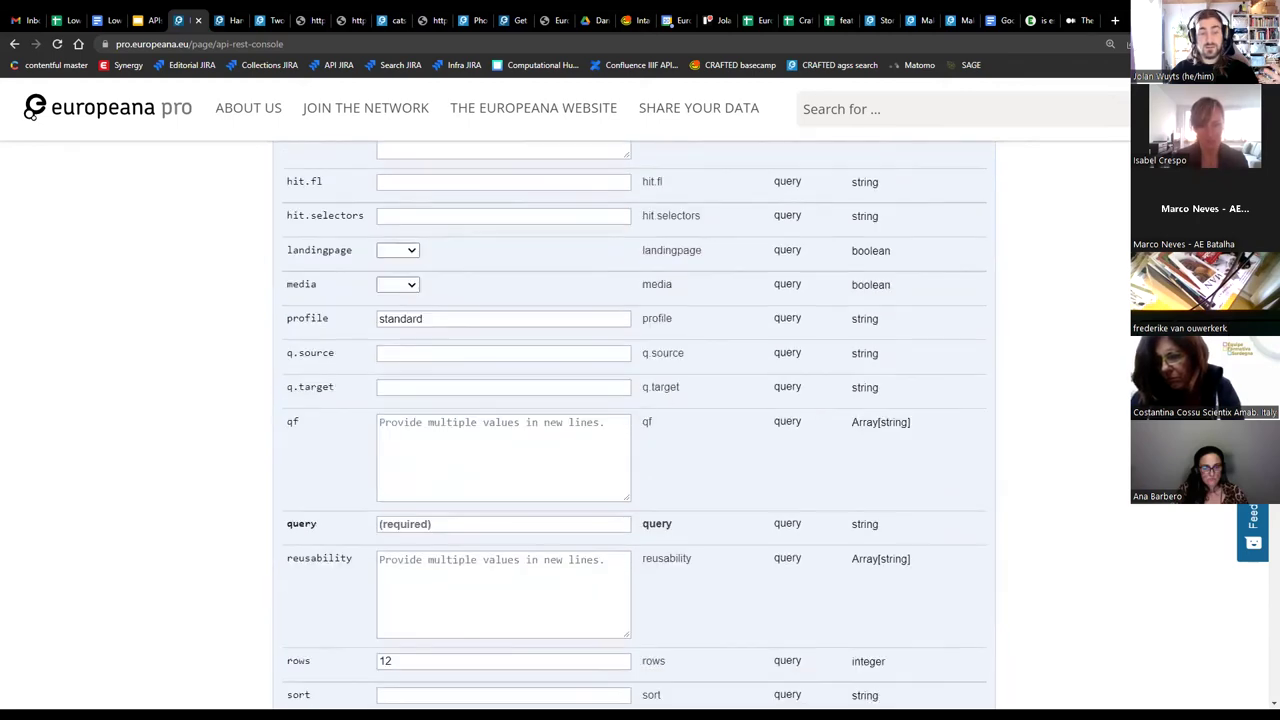
{"action": "scroll", "coordinate": [31, 113], "scroll_direction": "down", "scroll_amount": 4}
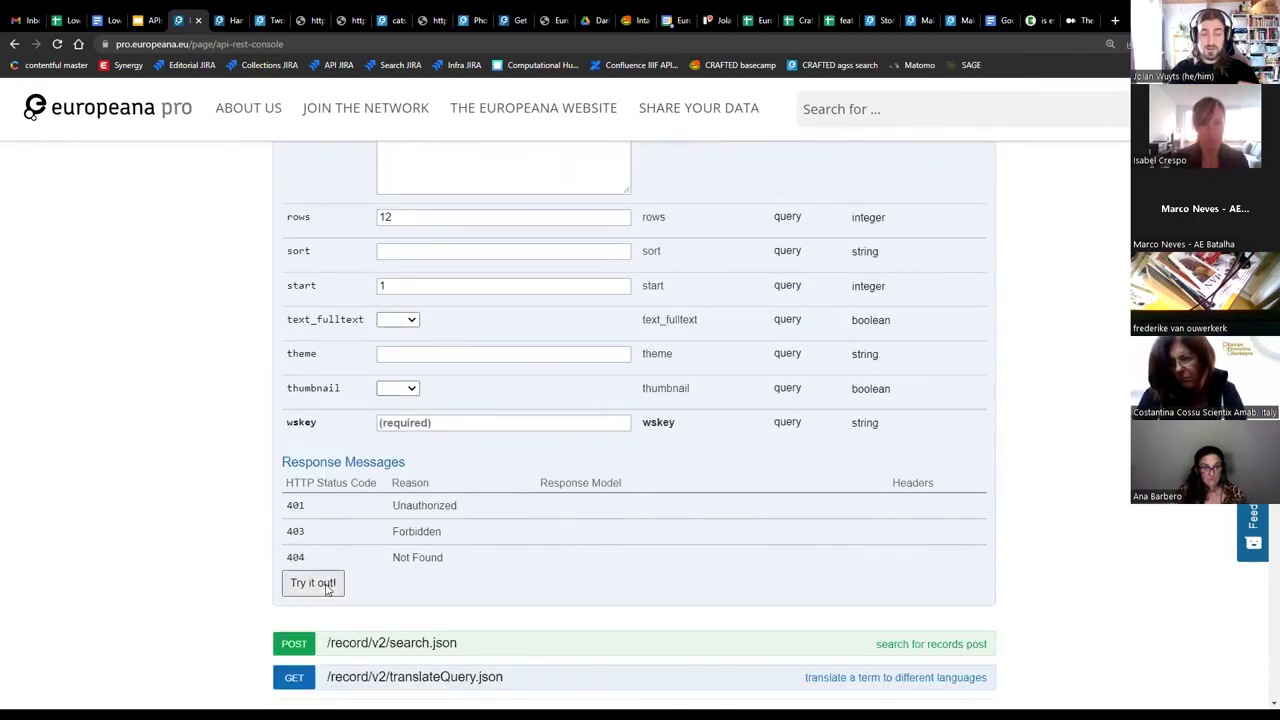
{"action": "scroll", "coordinate": [31, 113], "scroll_direction": "up", "scroll_amount": 4}
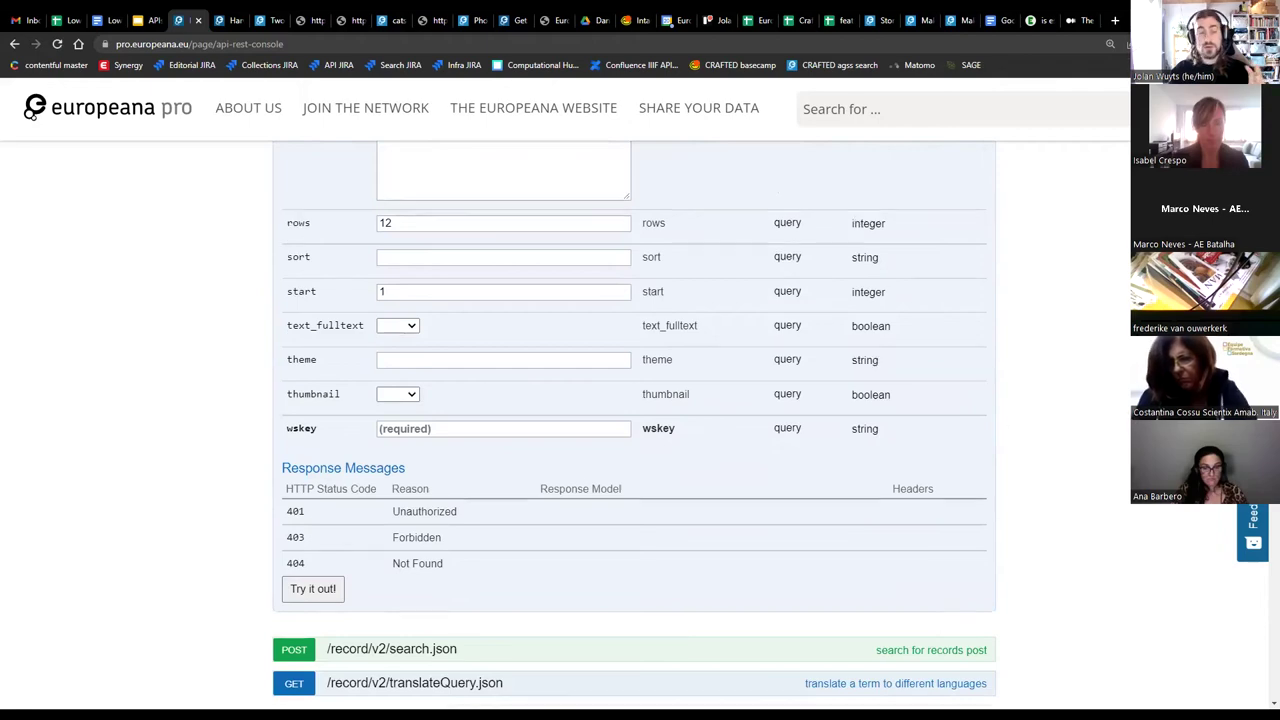
{"action": "scroll", "coordinate": [31, 113], "scroll_direction": "up", "scroll_amount": 2}
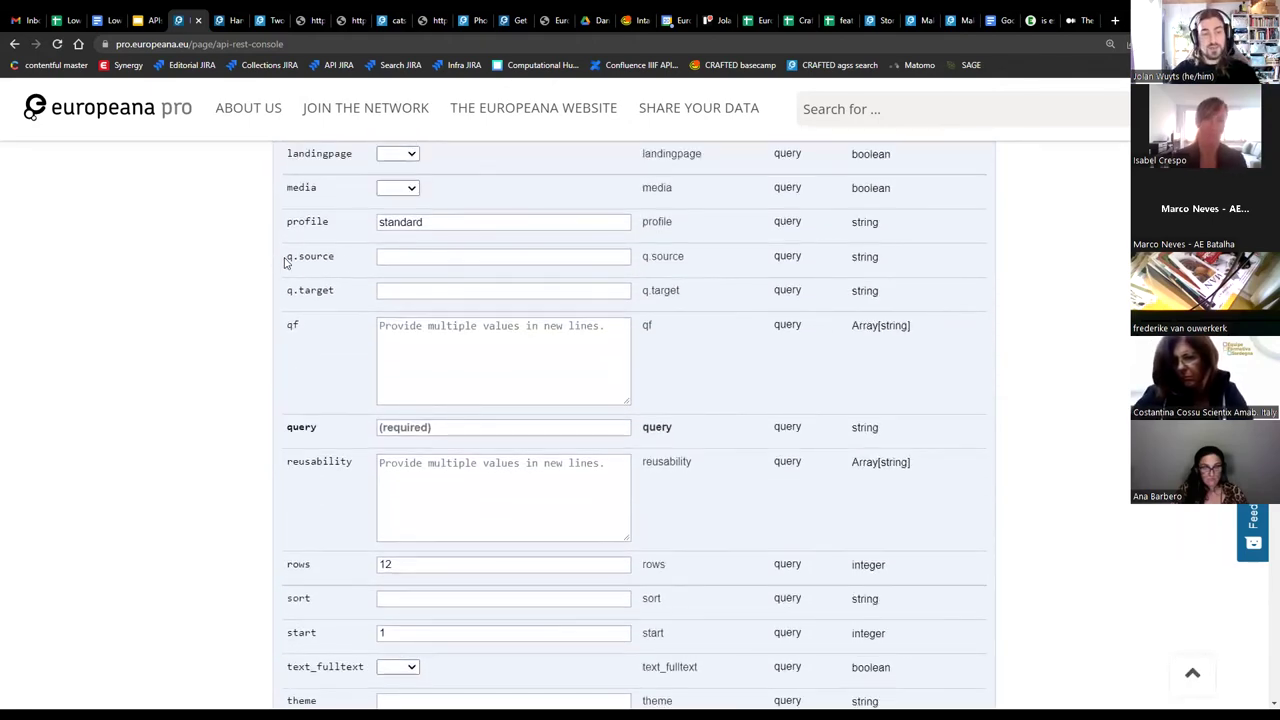
Highlight the q.source and query parameter labels.
{"action": "left_click_drag", "start_coordinate": [286, 257], "coordinate": [343, 257]}
{"action": "left_click", "coordinate": [343, 257]}
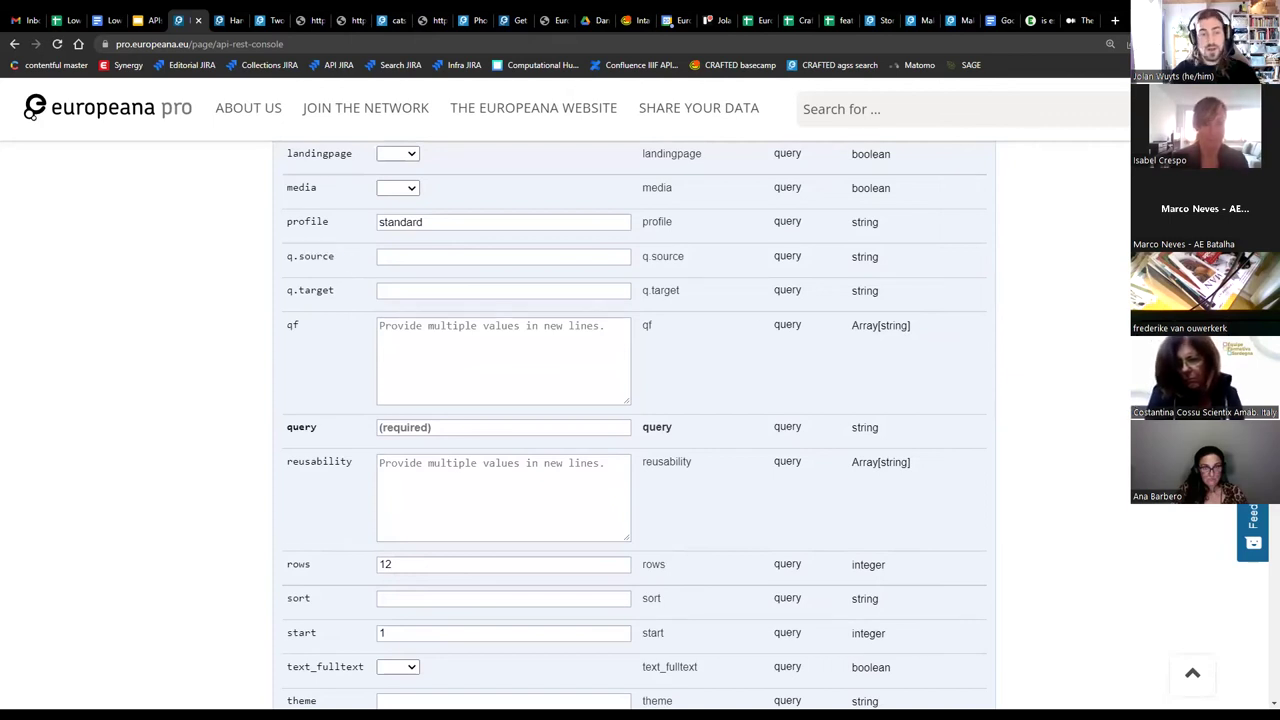
{"action": "scroll", "coordinate": [634, 420], "scroll_direction": "down", "scroll_amount": 2}
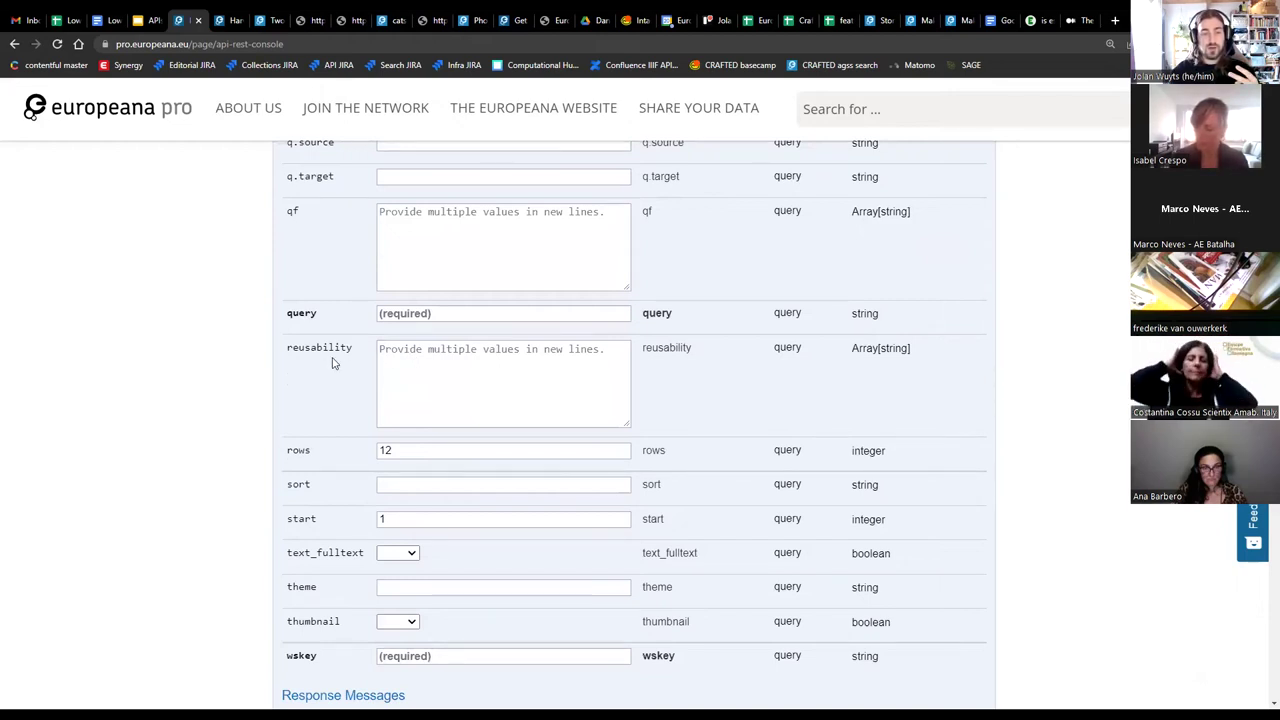
{"action": "left_click_drag", "start_coordinate": [291, 325], "coordinate": [343, 320]}
{"action": "left_click", "coordinate": [341, 320]}
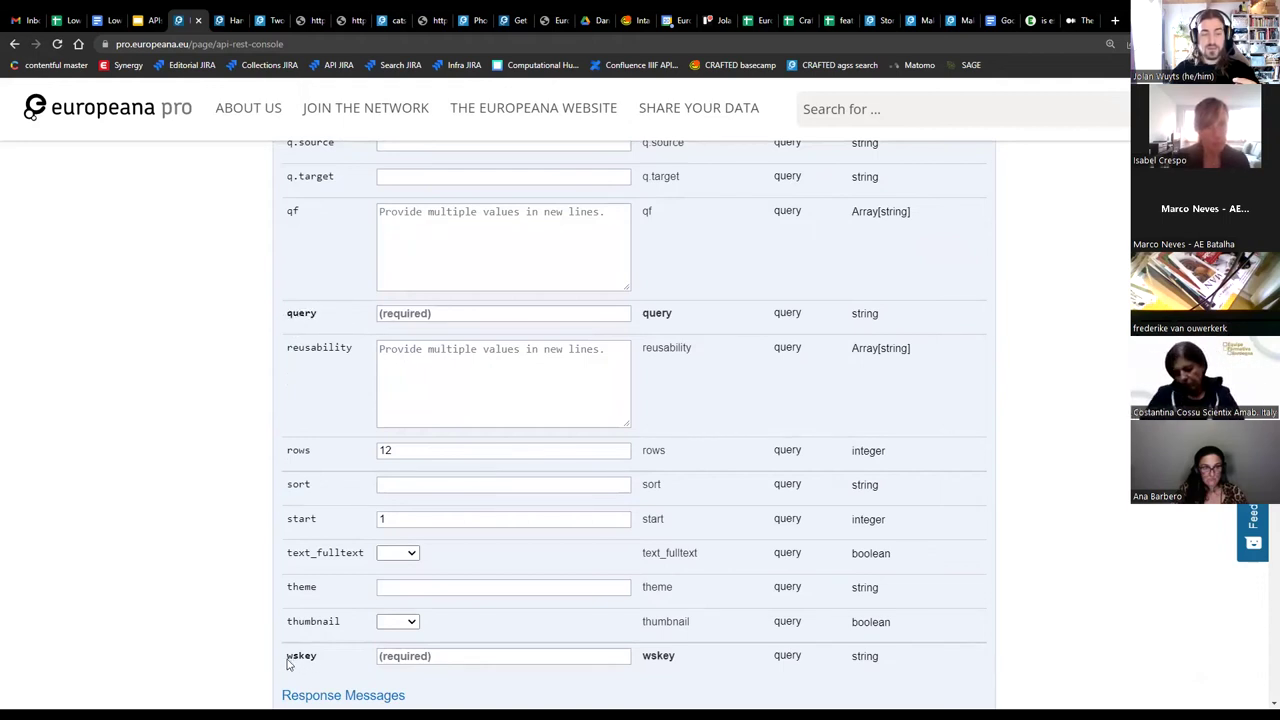
Fill the wskey field with the suggested API key.
{"action": "left_click_drag", "start_coordinate": [288, 663], "coordinate": [336, 665]}
{"action": "left_click", "coordinate": [334, 666]}
{"action": "left_click", "coordinate": [393, 657]}
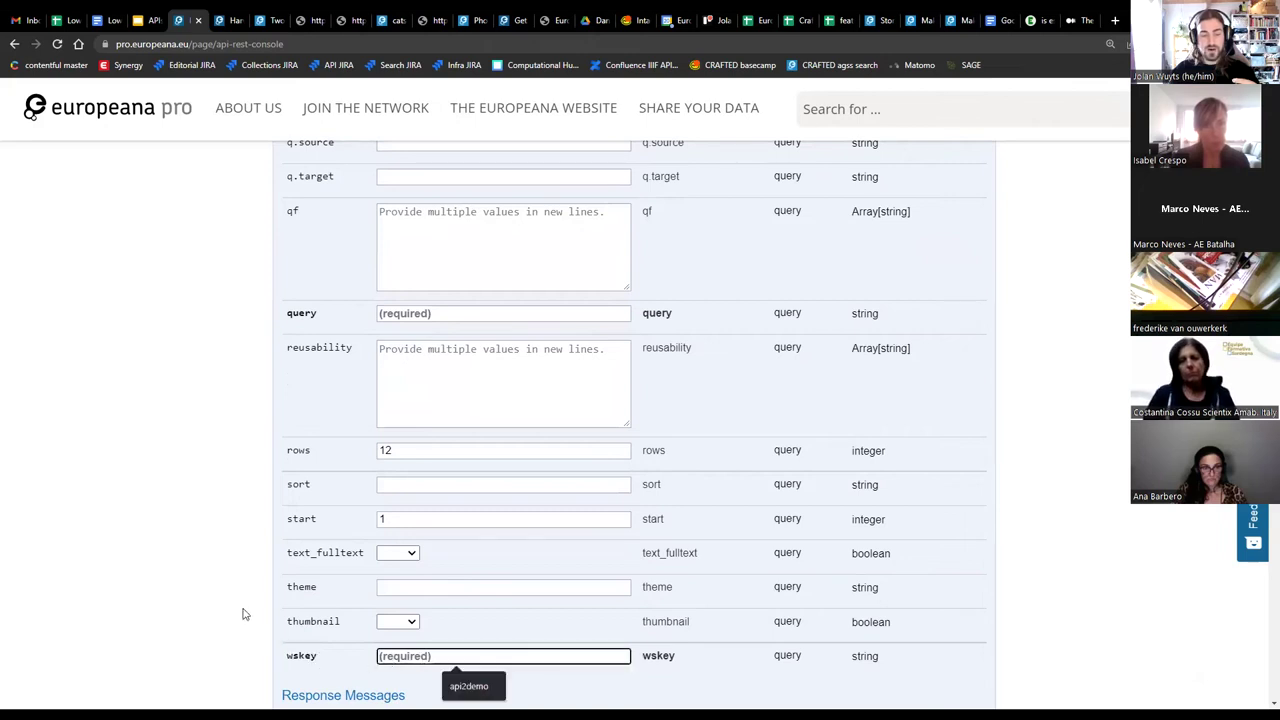
{"action": "left_click", "coordinate": [470, 688]}
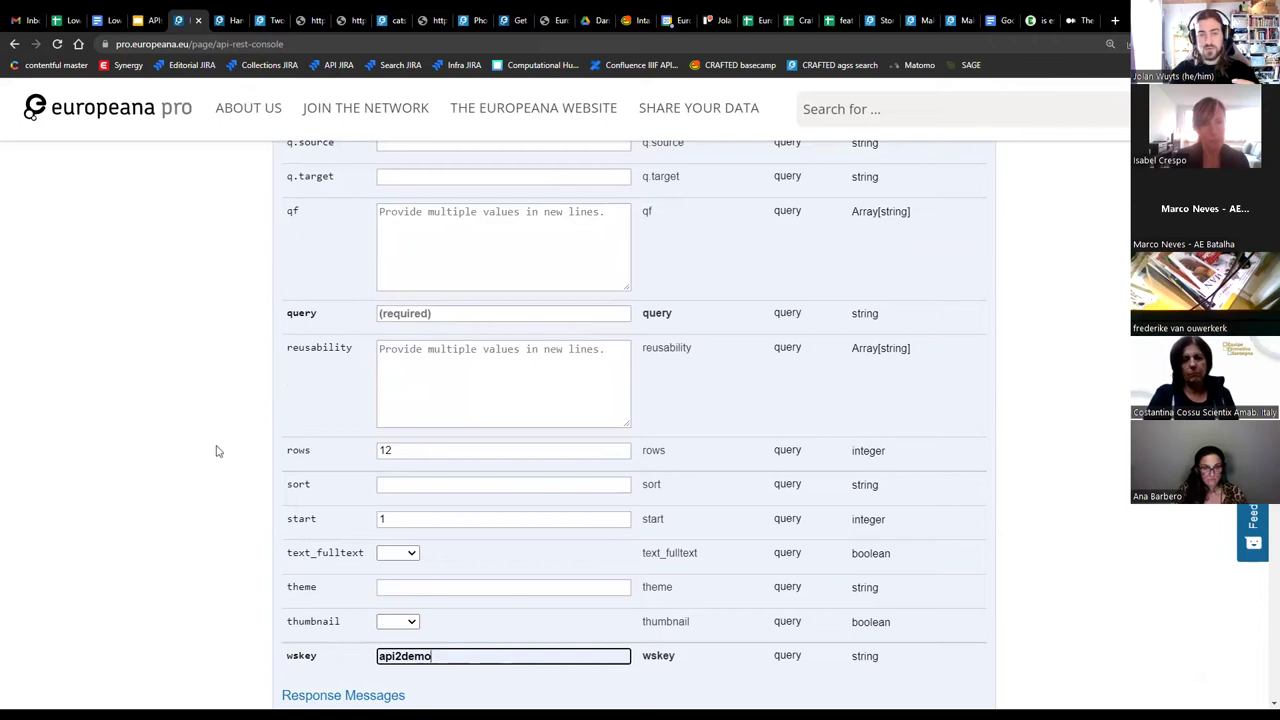
Enter 'dogs' as the query and run the search.json request with Try it out!
{"action": "left_click", "coordinate": [420, 313]}
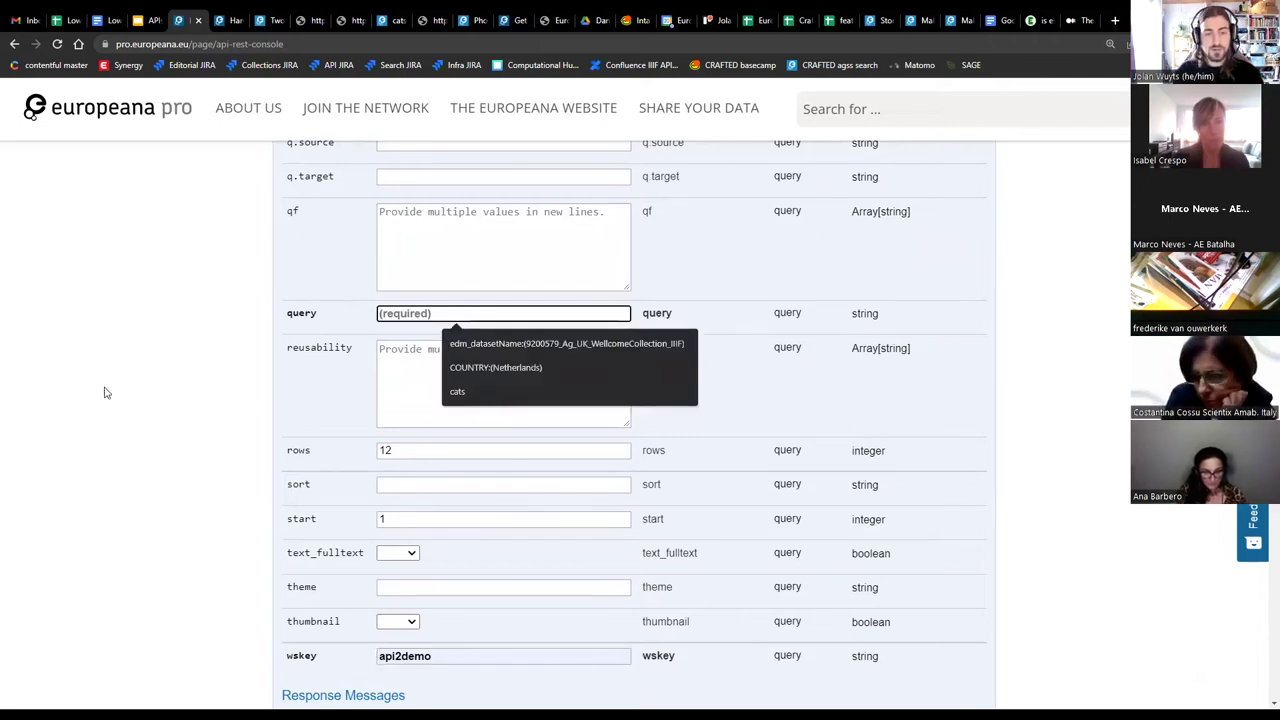
{"action": "type", "text": "dogs"}
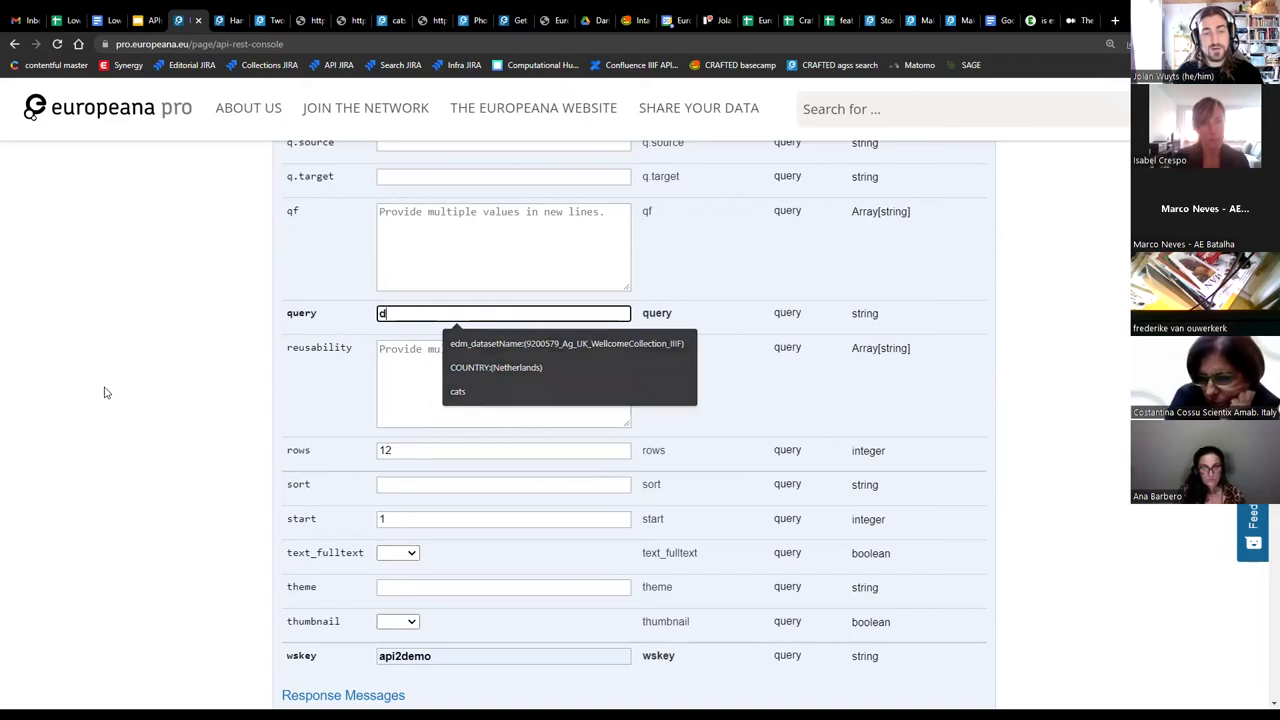
{"action": "left_click", "coordinate": [104, 376]}
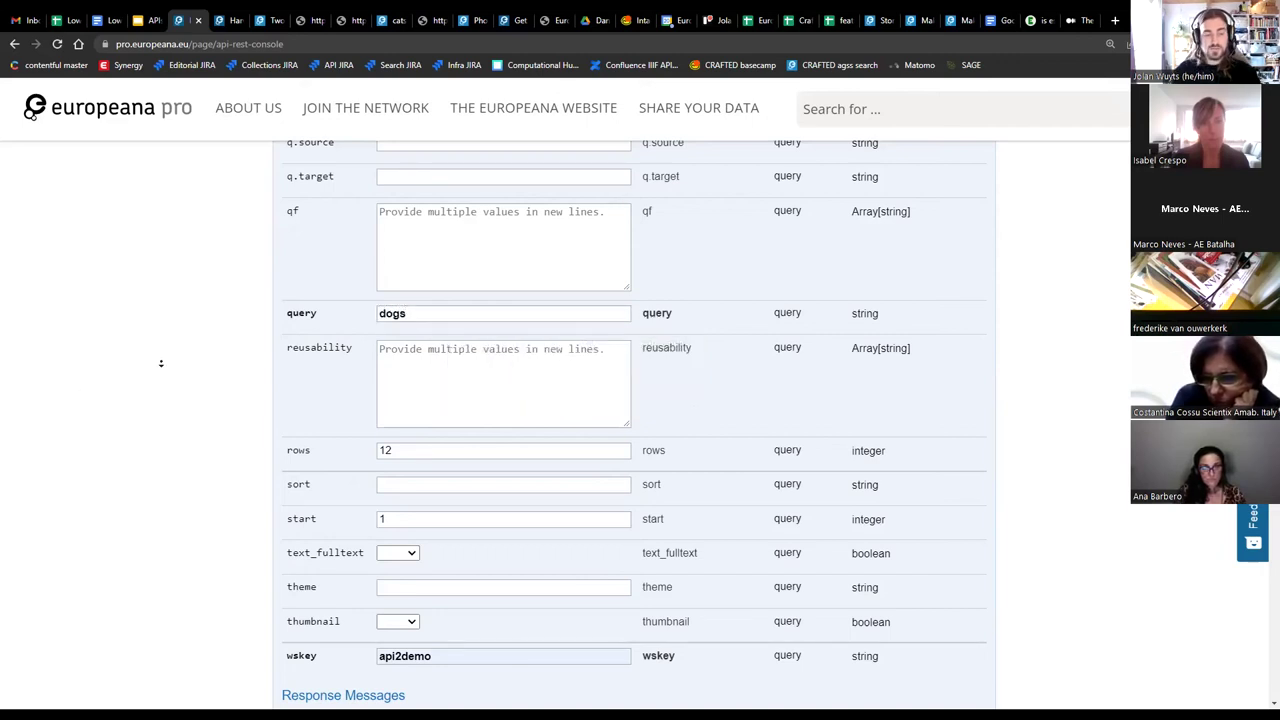
{"action": "scroll", "coordinate": [160, 363], "scroll_direction": "down", "scroll_amount": 3}
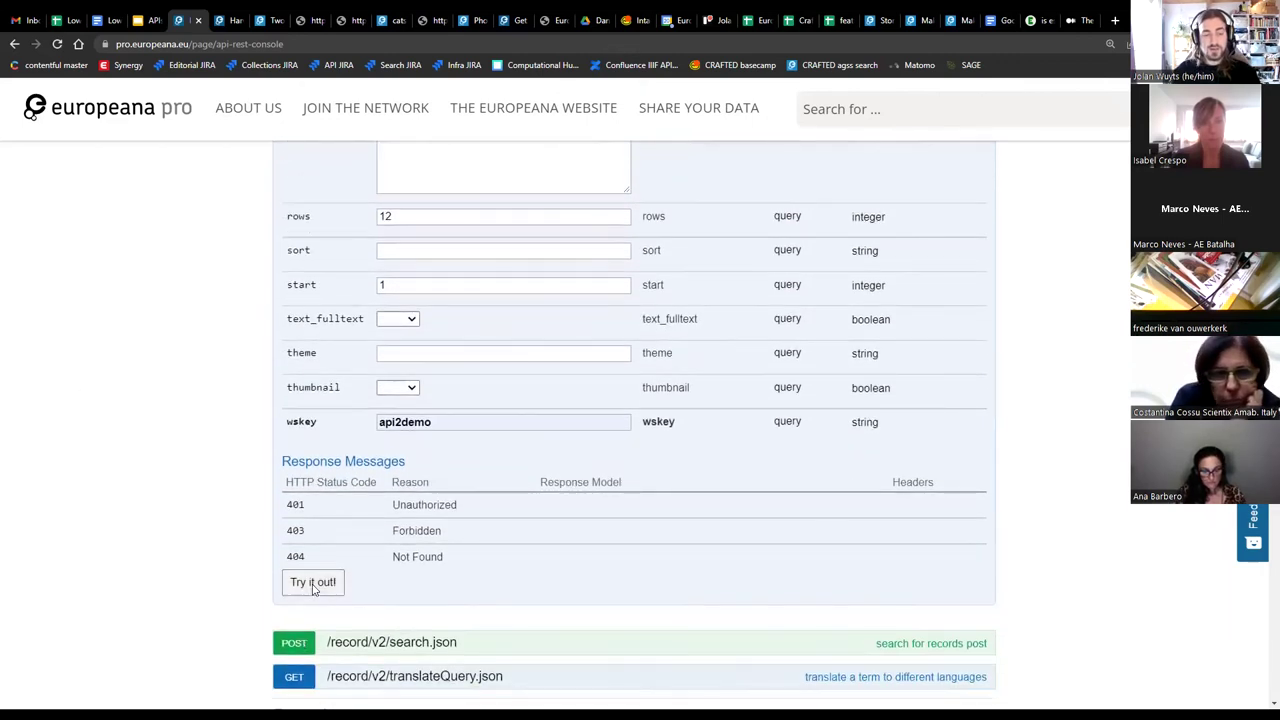
{"action": "left_click", "coordinate": [313, 582]}
Scroll the Response Body and highlight totalResults of 7511.
{"action": "scroll", "coordinate": [31, 112], "scroll_direction": "down", "scroll_amount": 1}
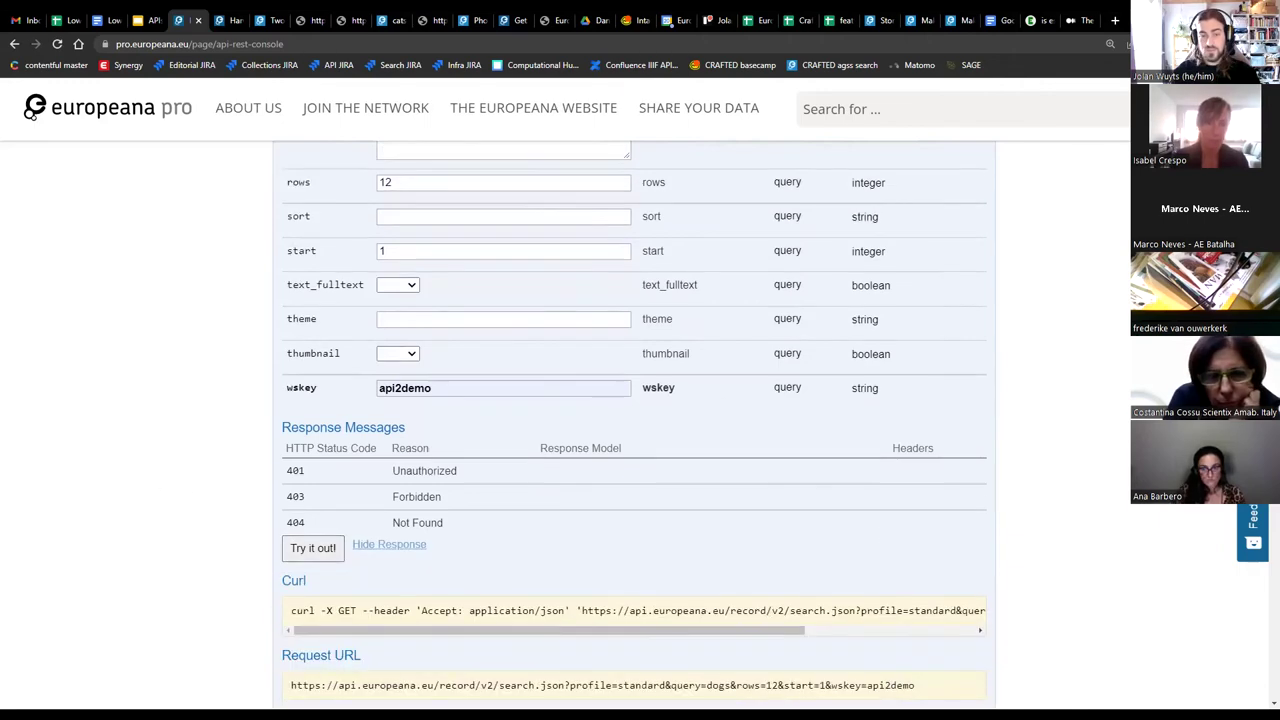
{"action": "scroll", "coordinate": [524, 408], "scroll_direction": "down", "scroll_amount": 4}
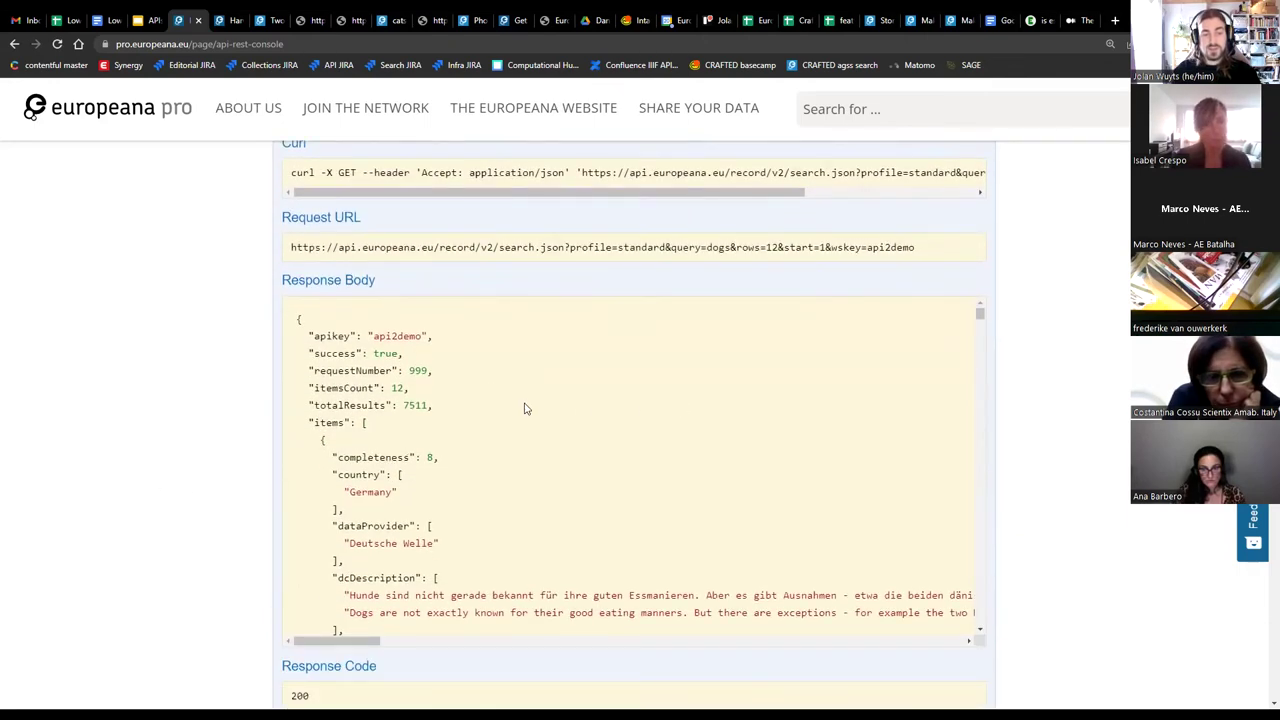
{"action": "scroll", "coordinate": [980, 314], "scroll_direction": "down", "scroll_amount": 2}
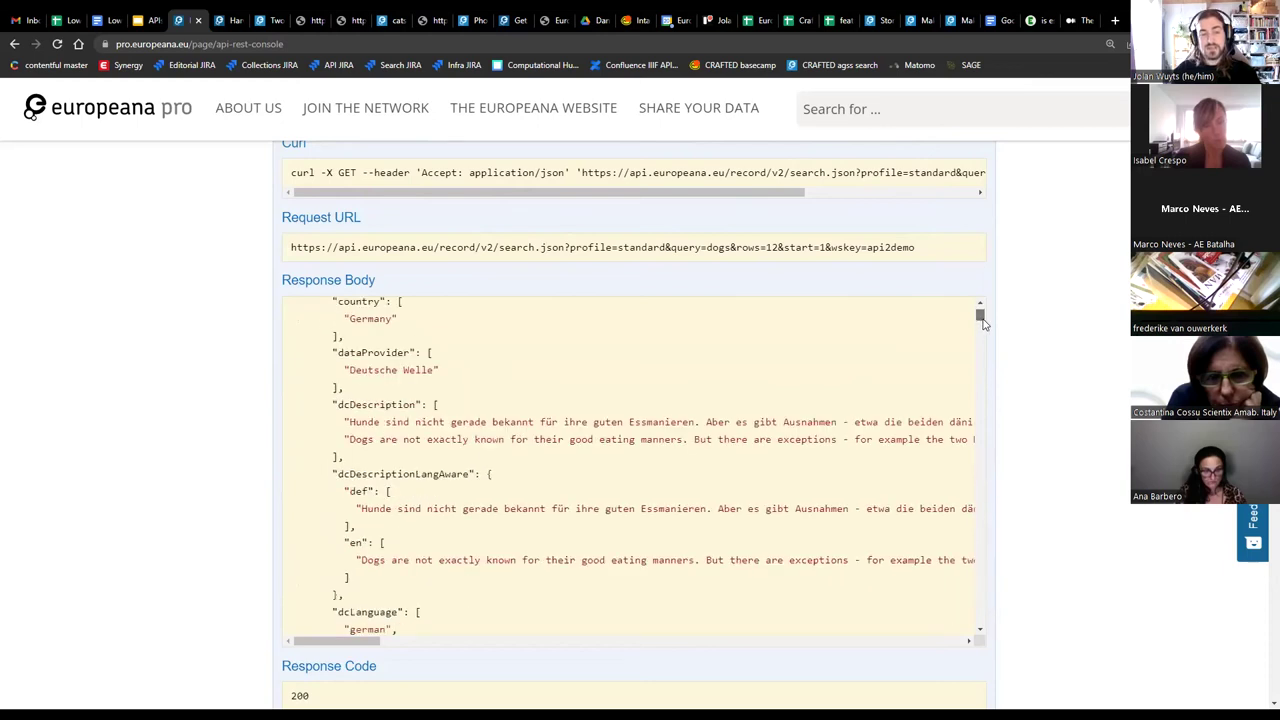
{"action": "scroll", "coordinate": [982, 315], "scroll_direction": "up", "scroll_amount": 2}
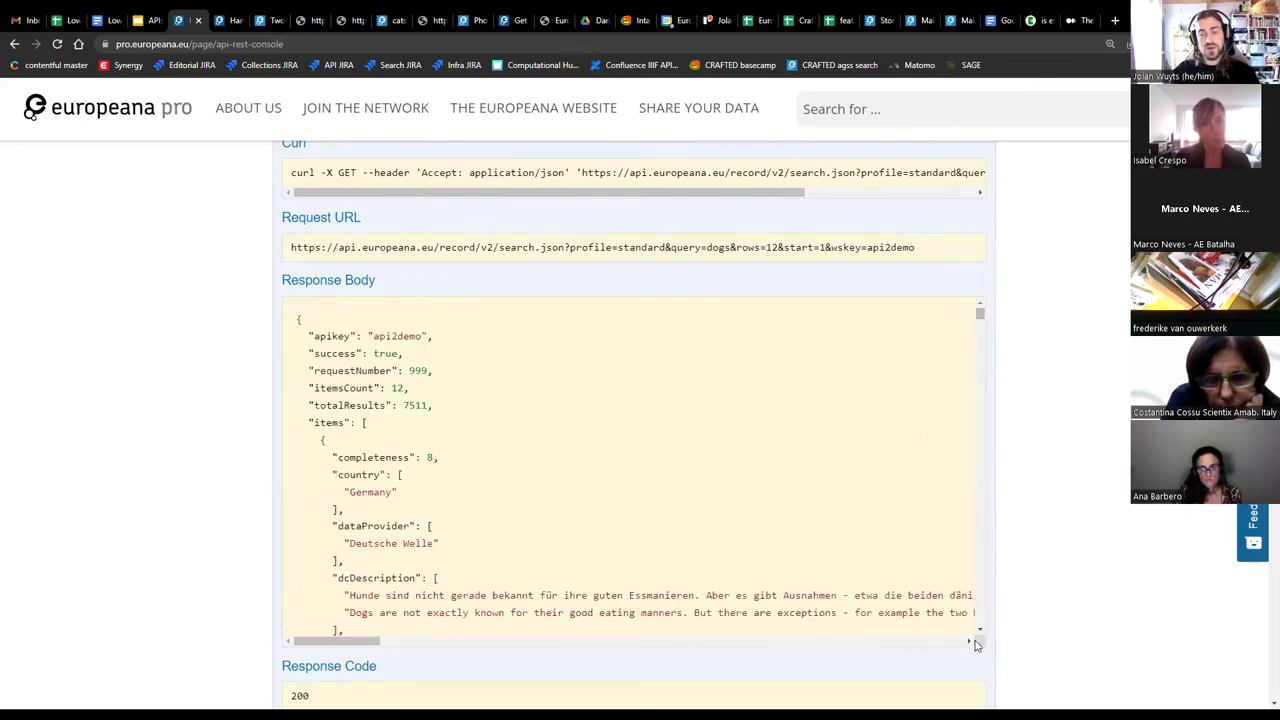
{"action": "scroll", "coordinate": [982, 634], "scroll_direction": "down", "scroll_amount": 3}
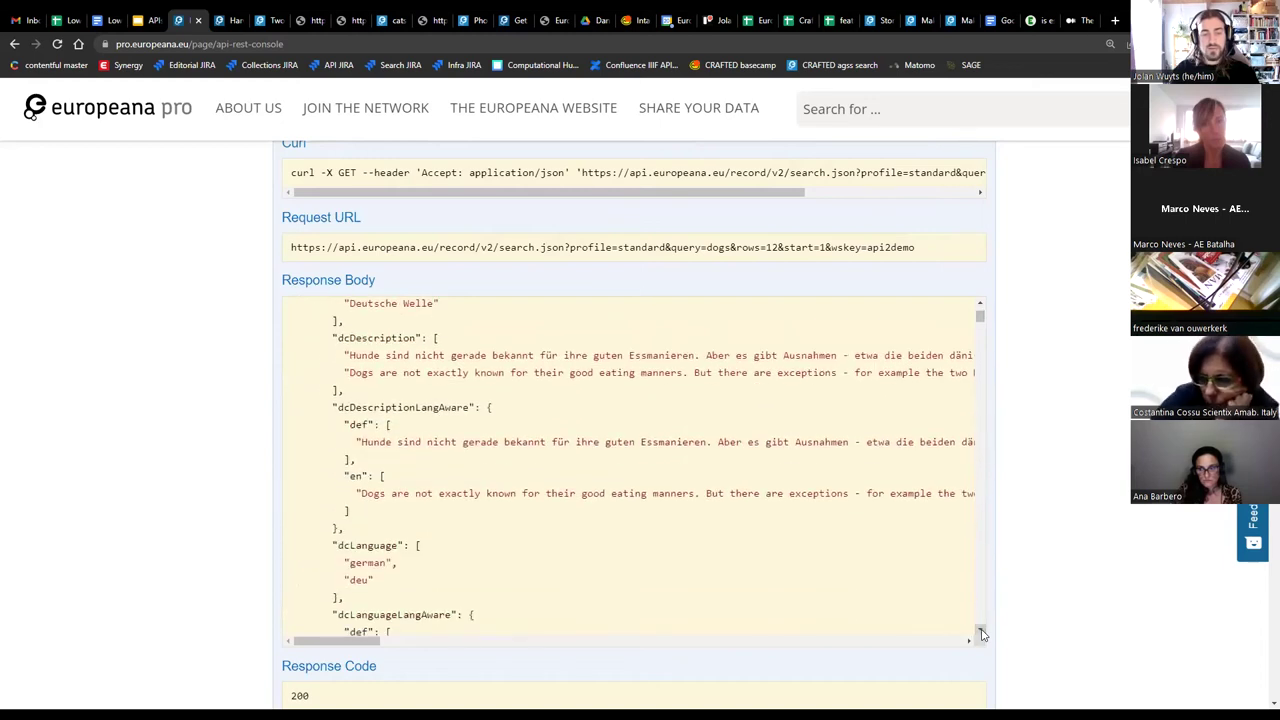
{"action": "scroll", "coordinate": [980, 318], "scroll_direction": "up", "scroll_amount": 3}
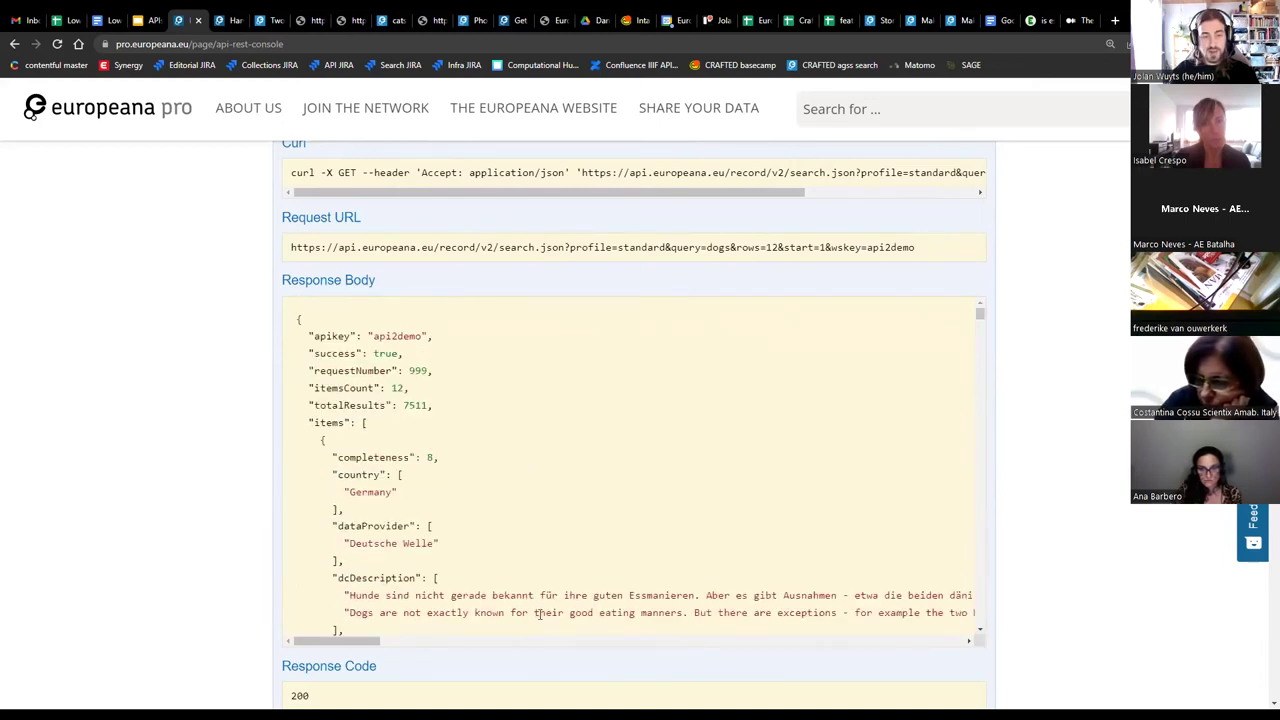
{"action": "left_click_drag", "start_coordinate": [403, 405], "coordinate": [452, 412]}
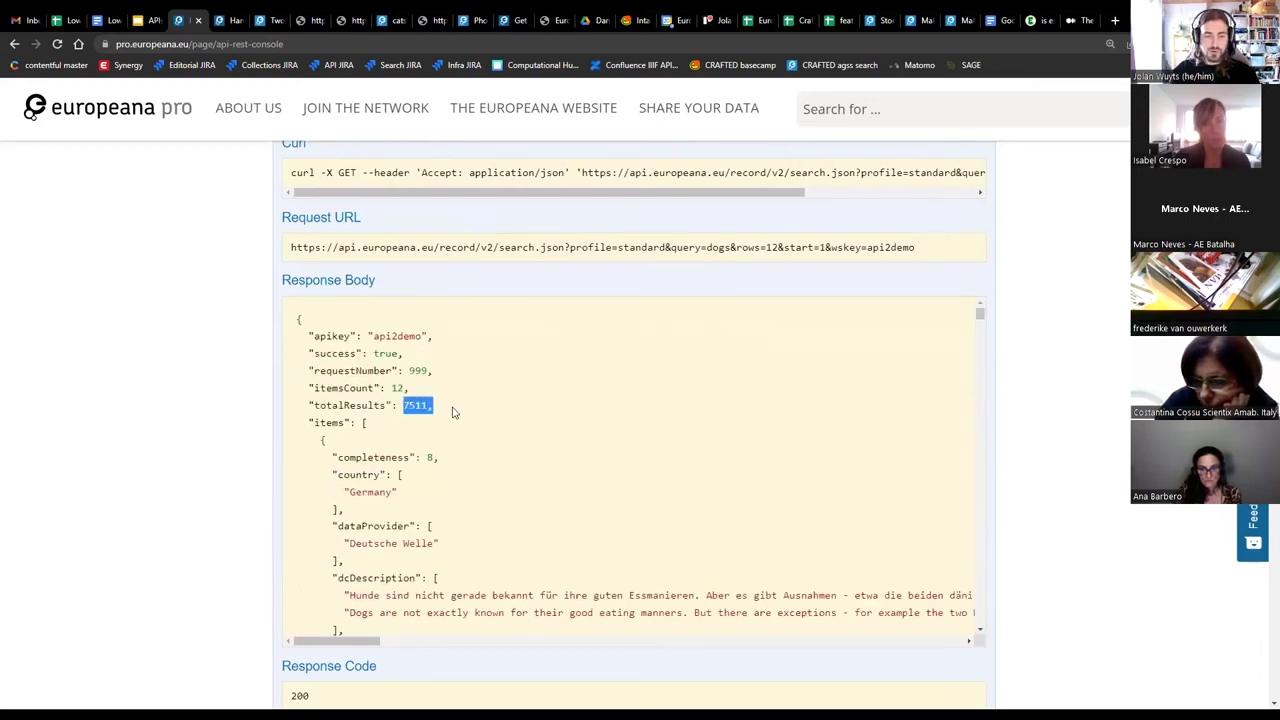
{"action": "left_click", "coordinate": [430, 465]}
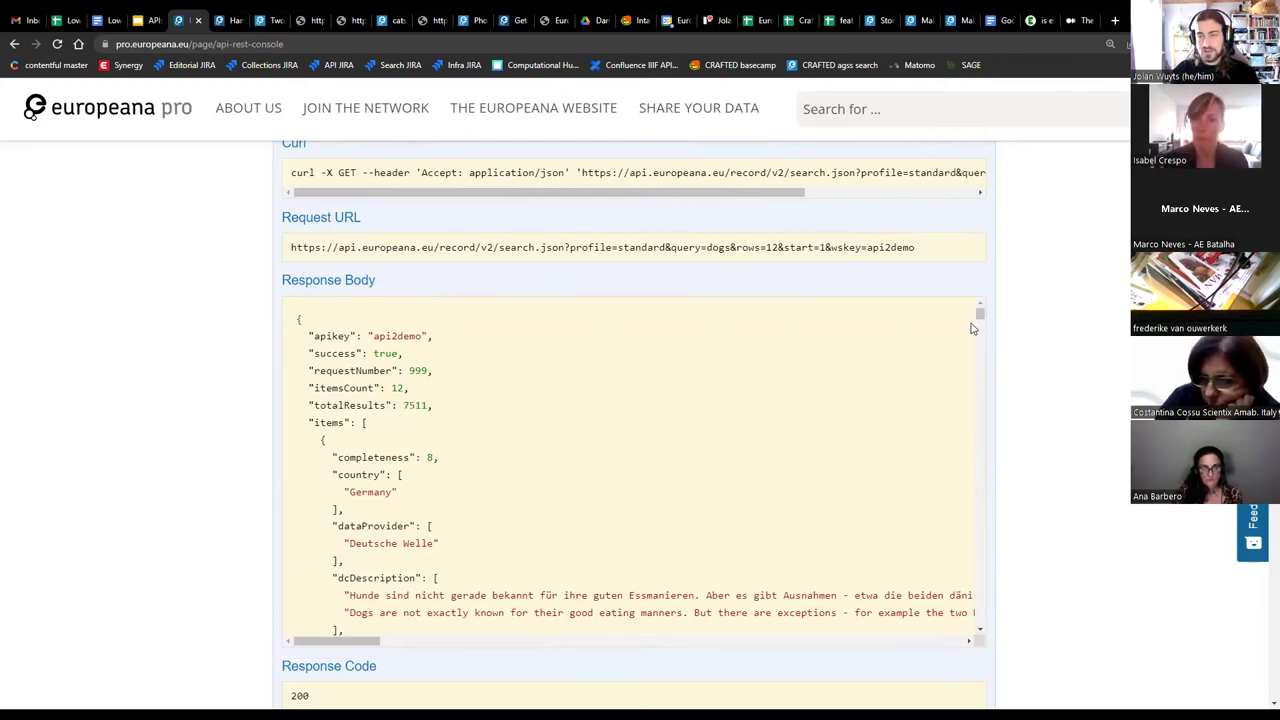
{"action": "left_click_drag", "start_coordinate": [979, 313], "coordinate": [990, 316]}
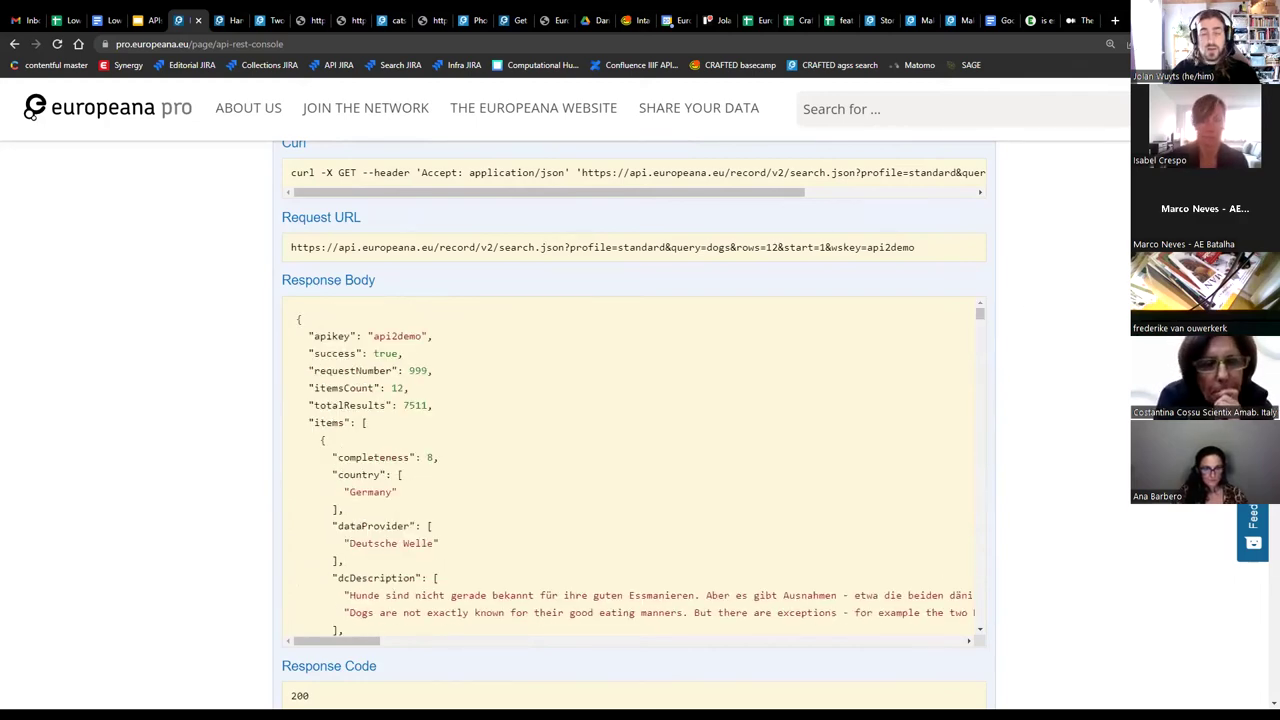
{"action": "scroll", "coordinate": [32, 112], "scroll_direction": "up", "scroll_amount": 5}
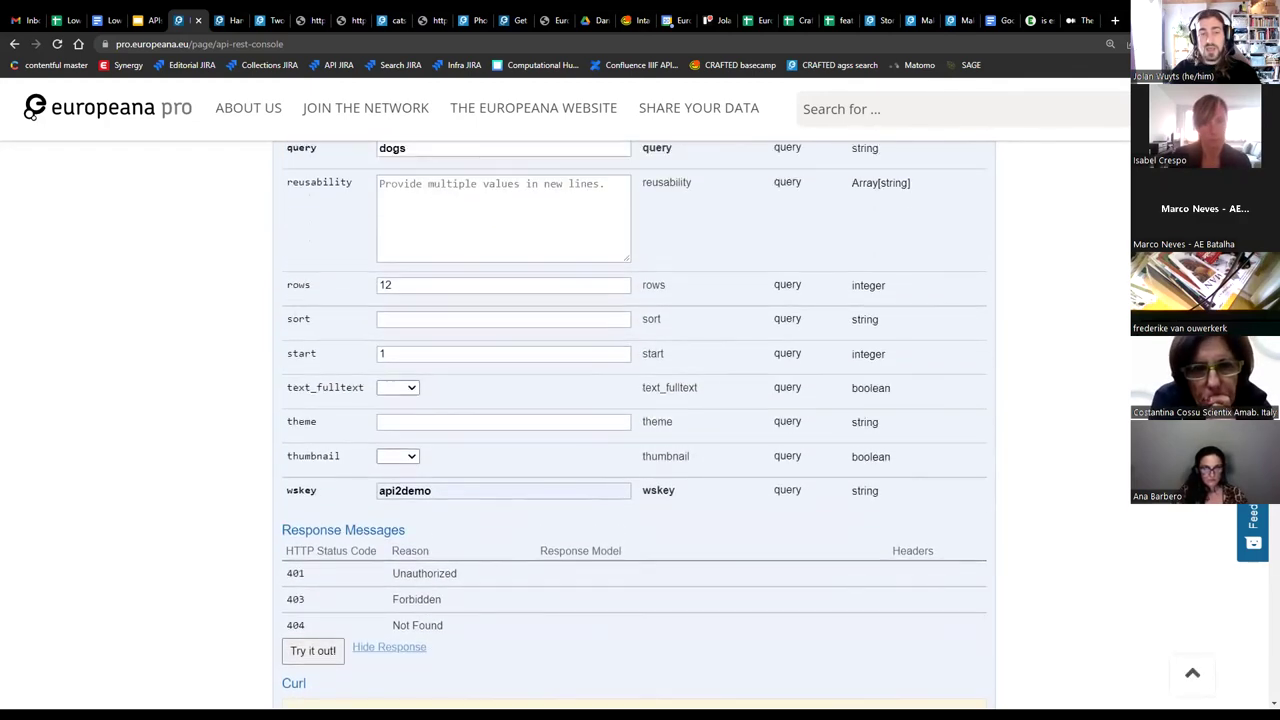
{"action": "scroll", "coordinate": [32, 112], "scroll_direction": "up", "scroll_amount": 3}
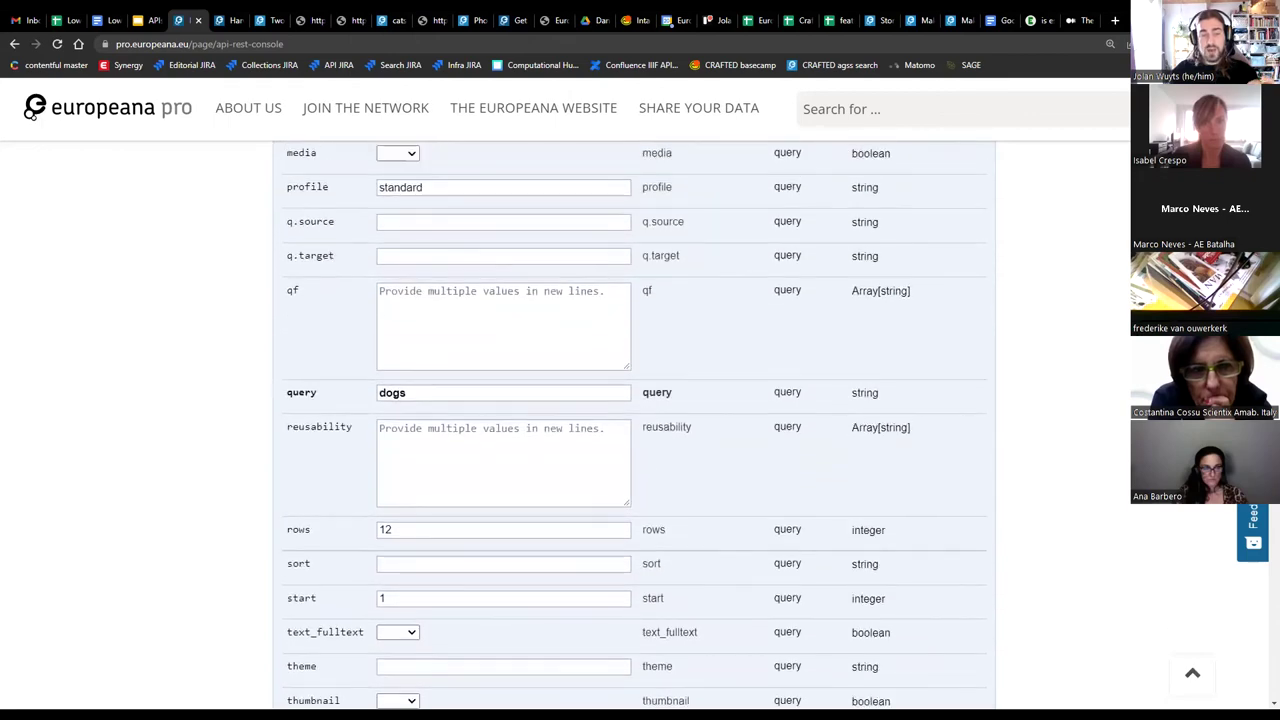
{"action": "scroll", "coordinate": [32, 112], "scroll_direction": "up", "scroll_amount": 2}
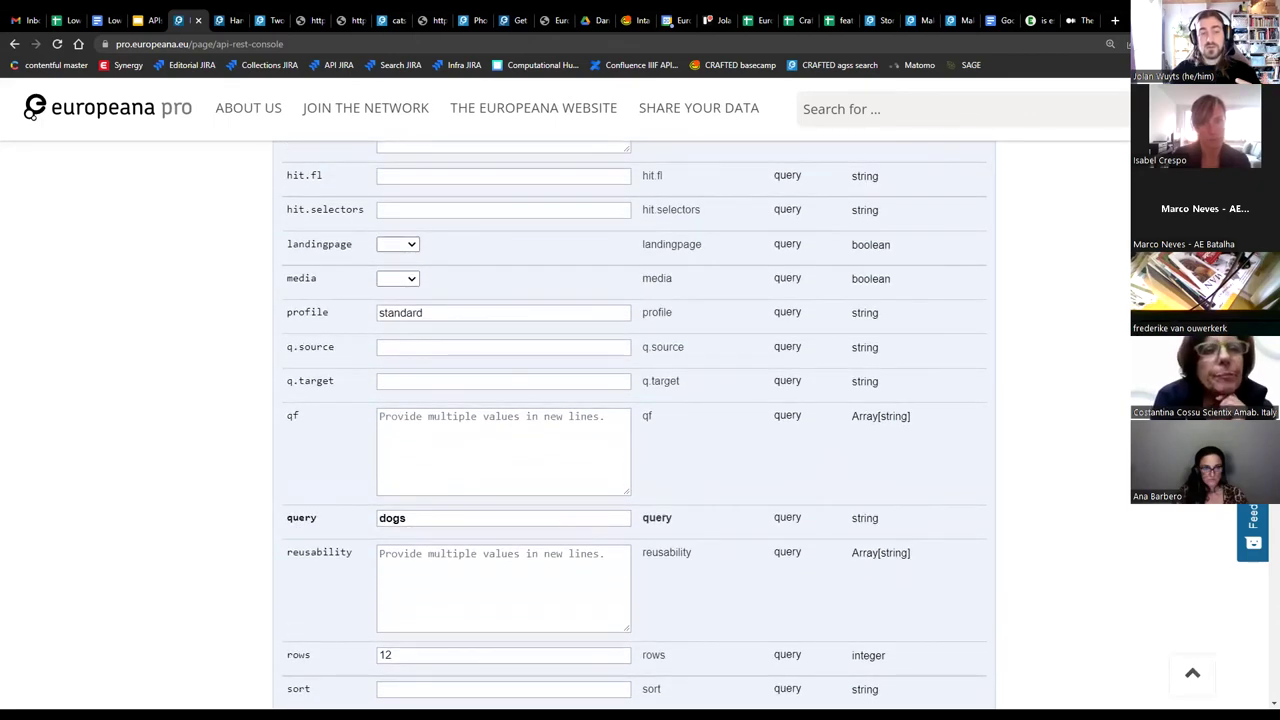
{"action": "scroll", "coordinate": [634, 420], "scroll_direction": "up", "scroll_amount": 1}
{"action": "scroll", "coordinate": [634, 420], "scroll_direction": "up", "scroll_amount": 1}
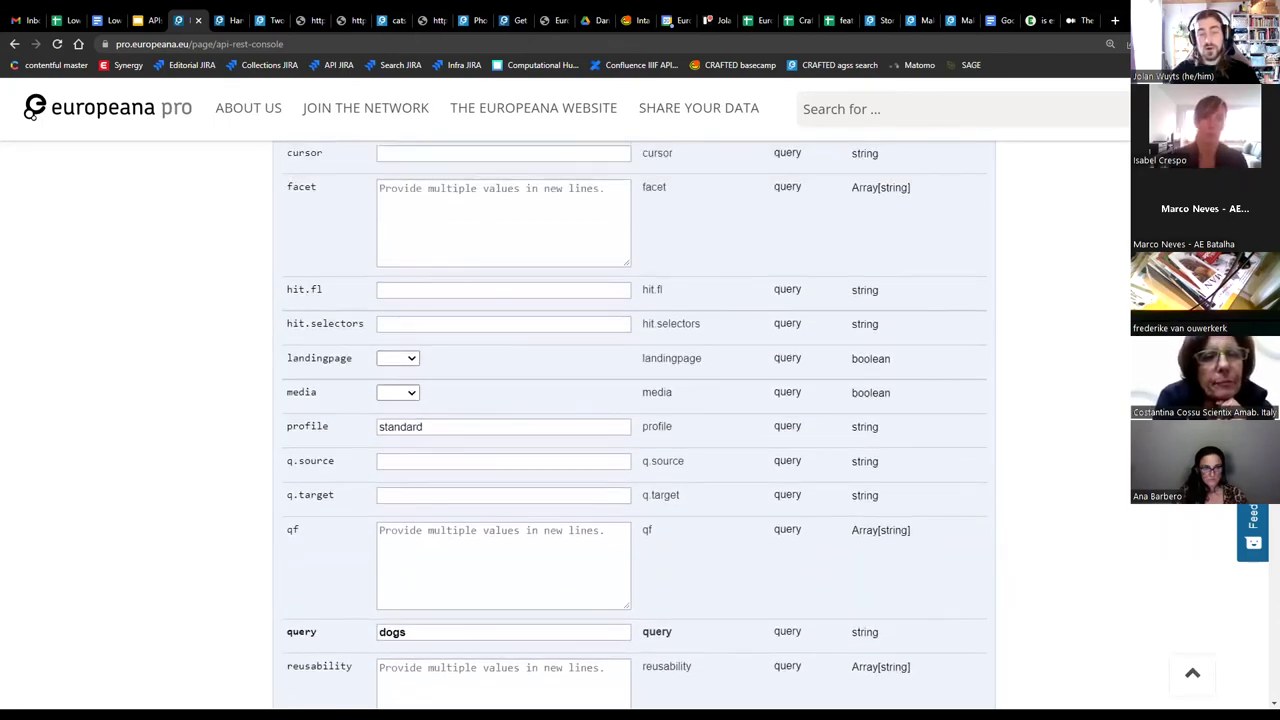
{"action": "scroll", "coordinate": [634, 420], "scroll_direction": "up", "scroll_amount": 2}
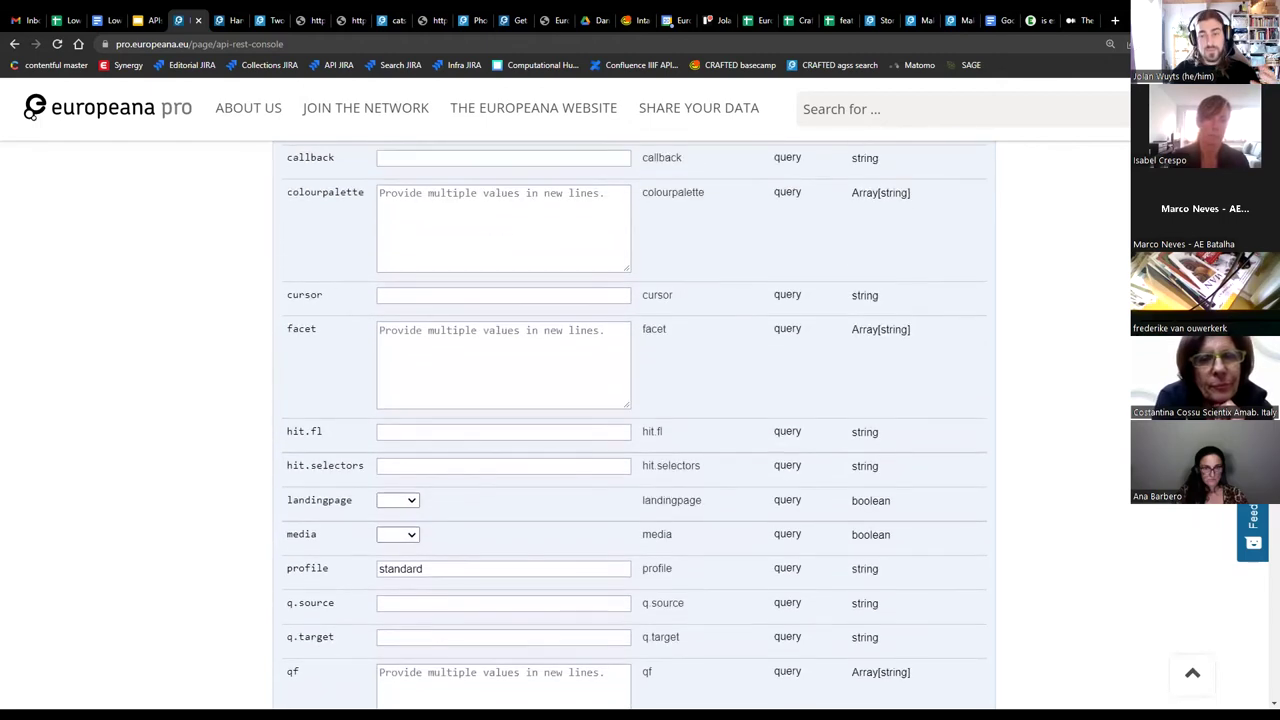
{"action": "scroll", "coordinate": [634, 420], "scroll_direction": "up", "scroll_amount": 2}
{"action": "scroll", "coordinate": [634, 420], "scroll_direction": "down", "scroll_amount": 1}
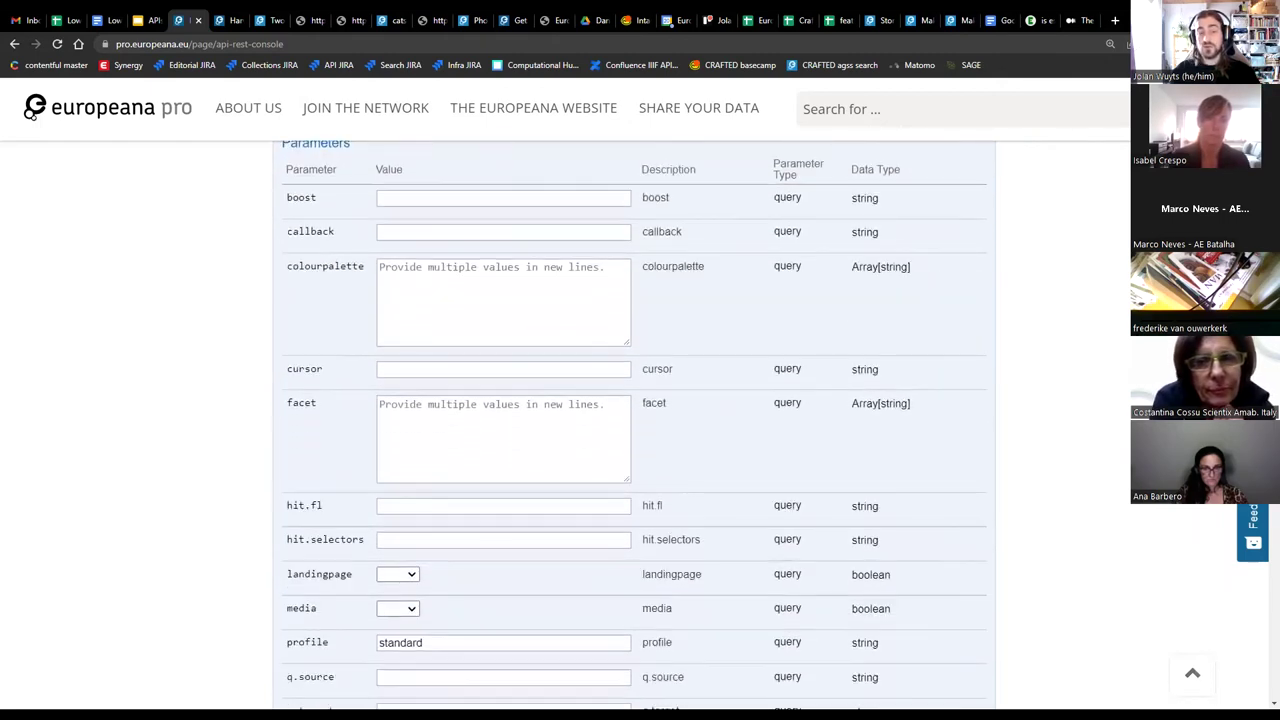
{"action": "scroll", "coordinate": [634, 420], "scroll_direction": "down", "scroll_amount": 4}
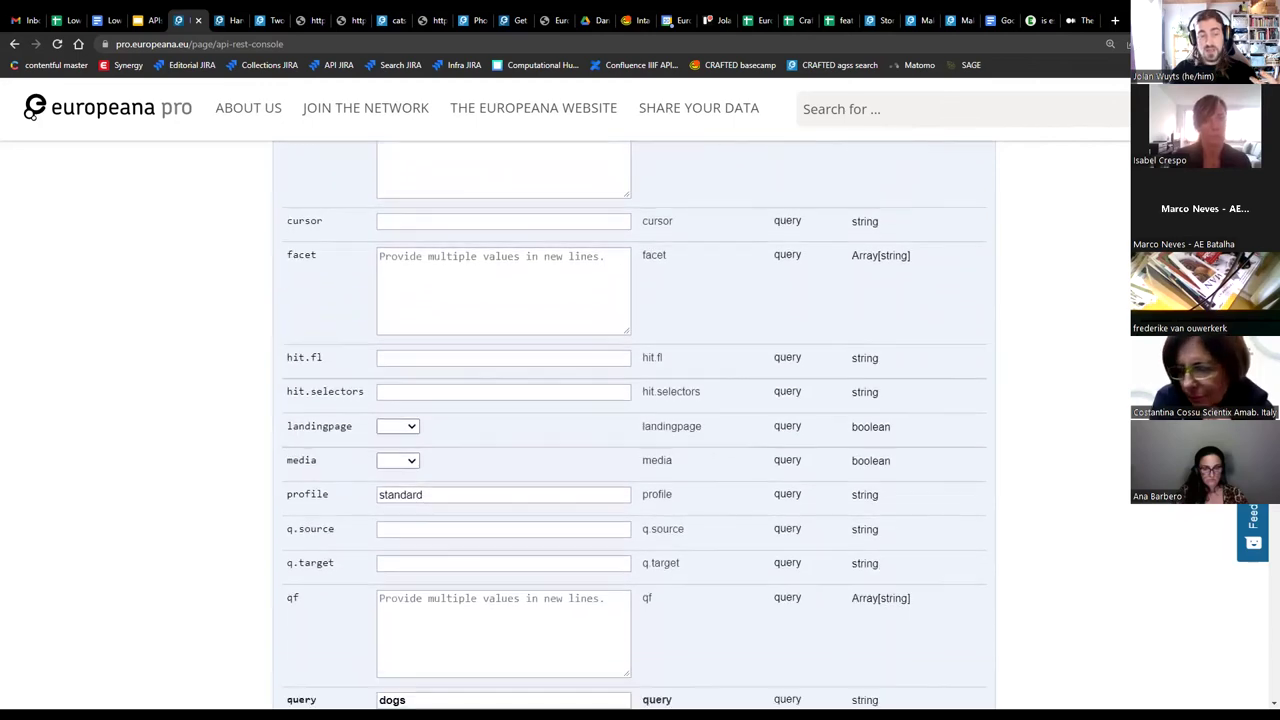
{"action": "scroll", "coordinate": [614, 283], "scroll_direction": "down", "scroll_amount": 3}
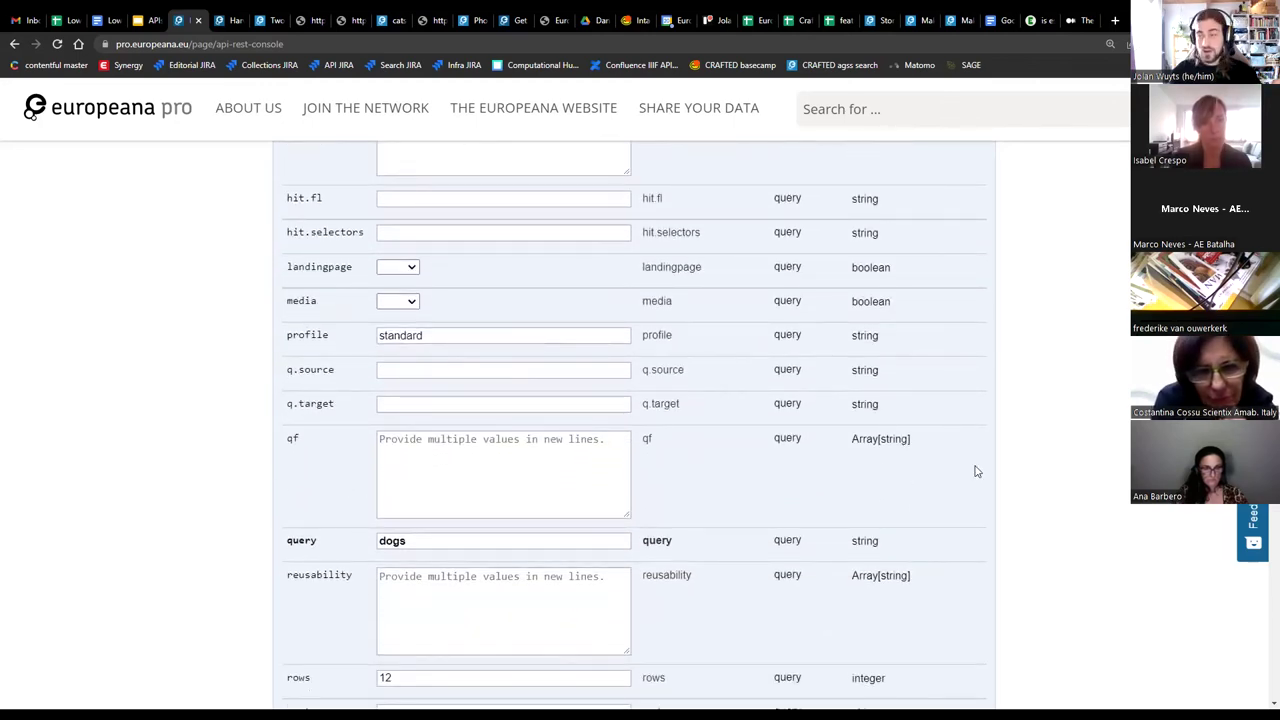
{"action": "scroll", "coordinate": [375, 587], "scroll_direction": "down", "scroll_amount": 4}
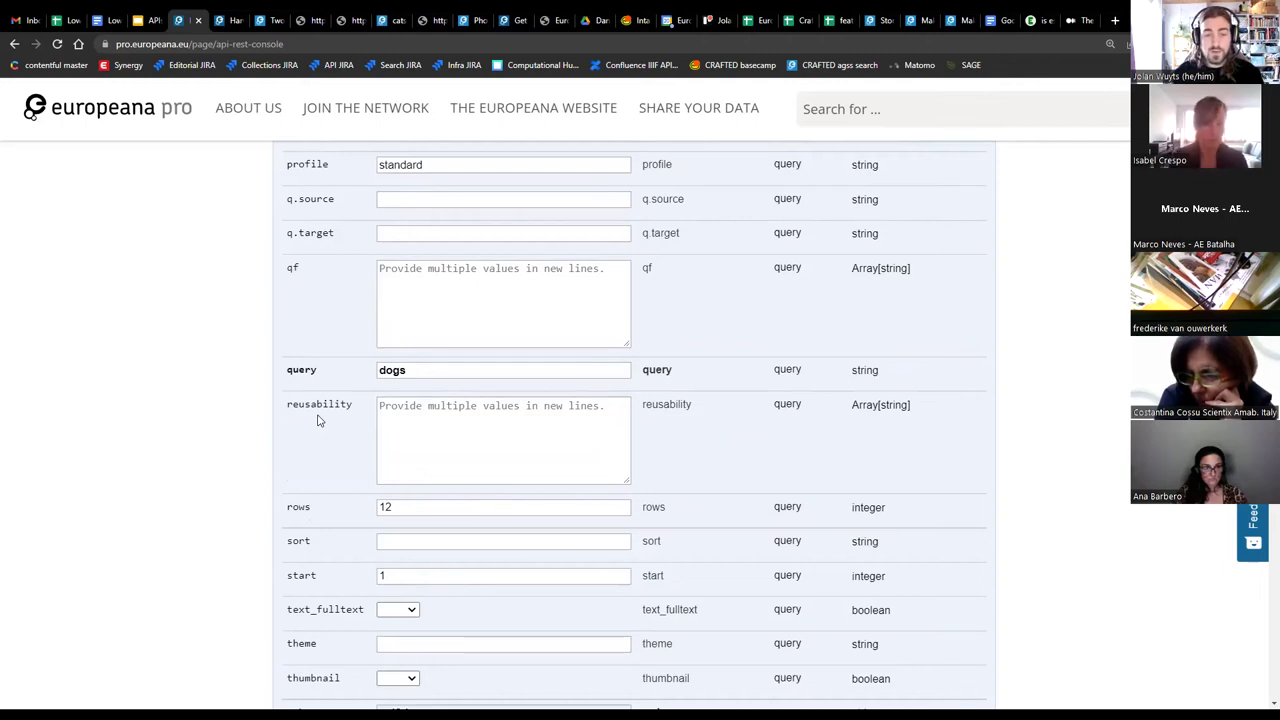
{"action": "left_click_drag", "start_coordinate": [290, 410], "coordinate": [349, 409]}
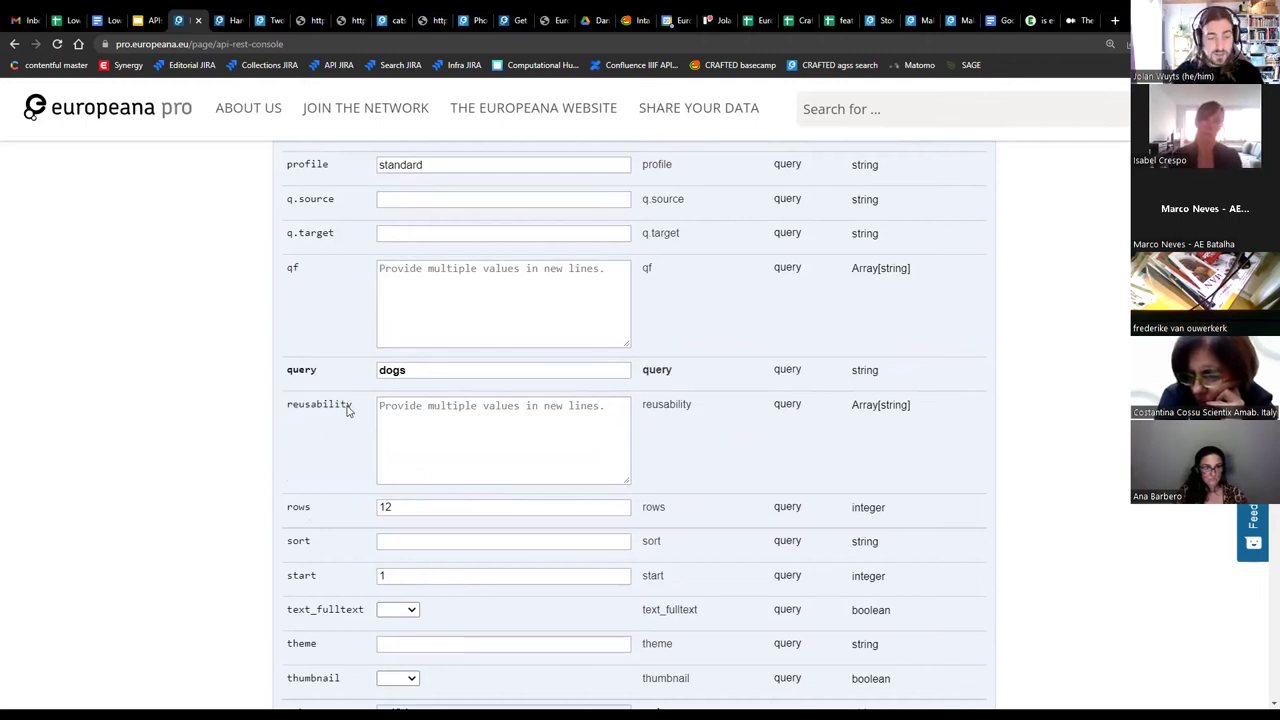
{"action": "left_click", "coordinate": [489, 450]}
{"action": "type", "text": "open"}
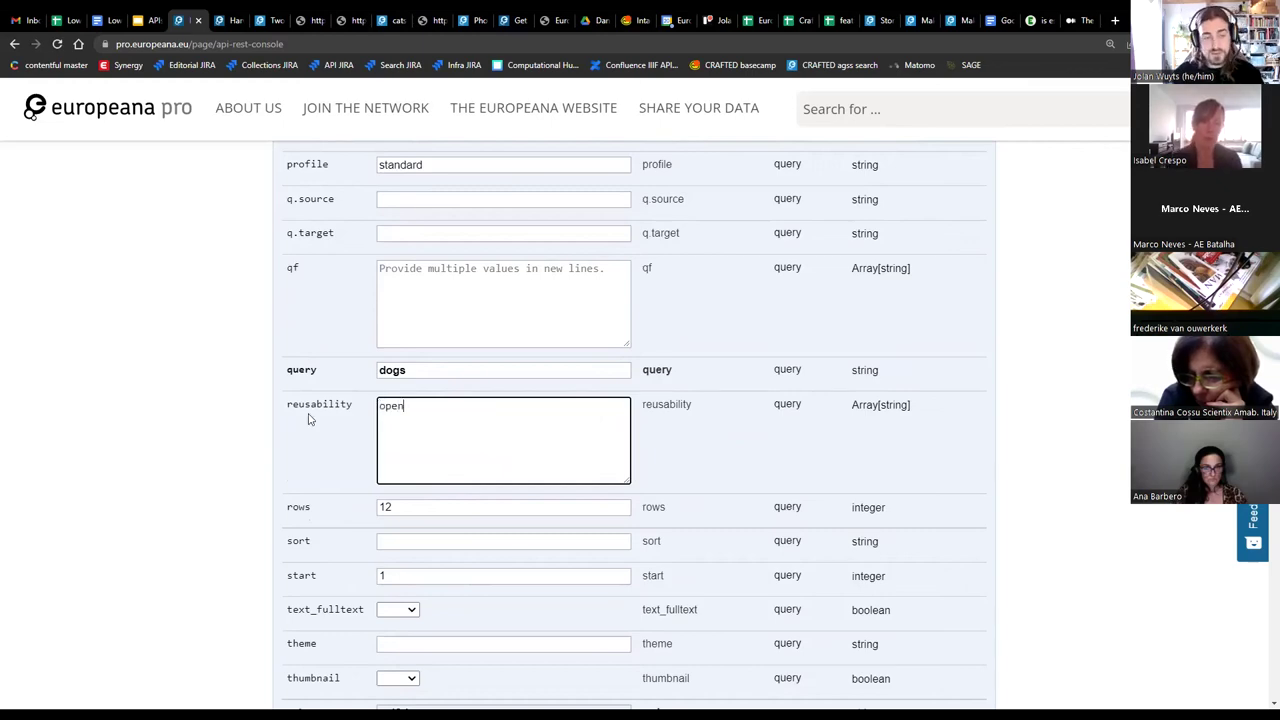
{"action": "left_click", "coordinate": [309, 420]}
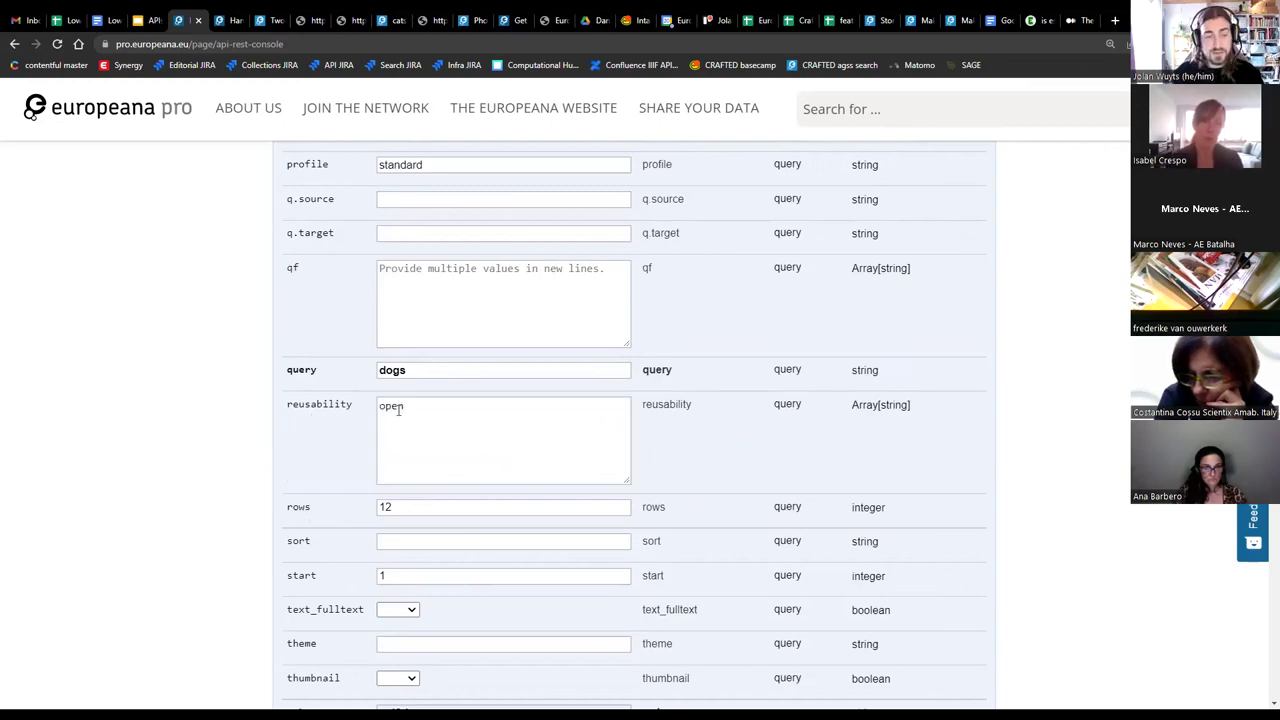
{"action": "scroll", "coordinate": [330, 455], "scroll_direction": "down", "scroll_amount": 1}
{"action": "scroll", "coordinate": [640, 430], "scroll_direction": "down", "scroll_amount": 3}
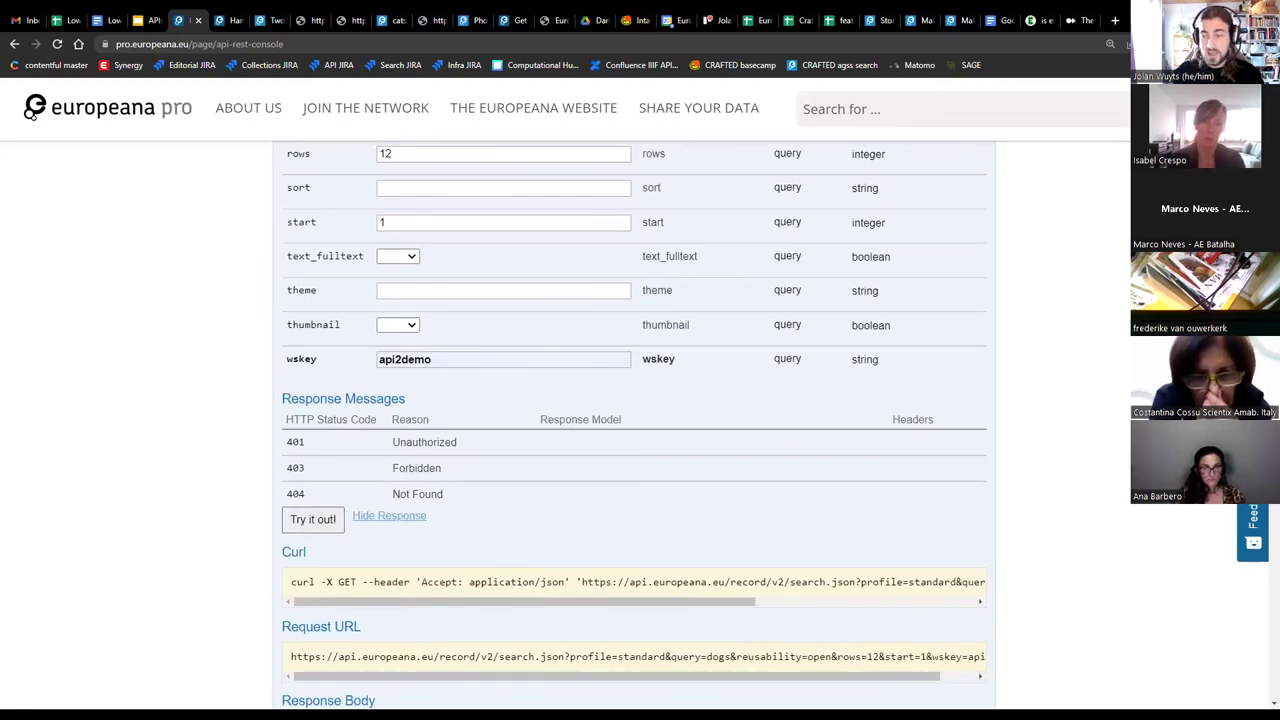
{"action": "scroll", "coordinate": [706, 525], "scroll_direction": "down", "scroll_amount": 4}
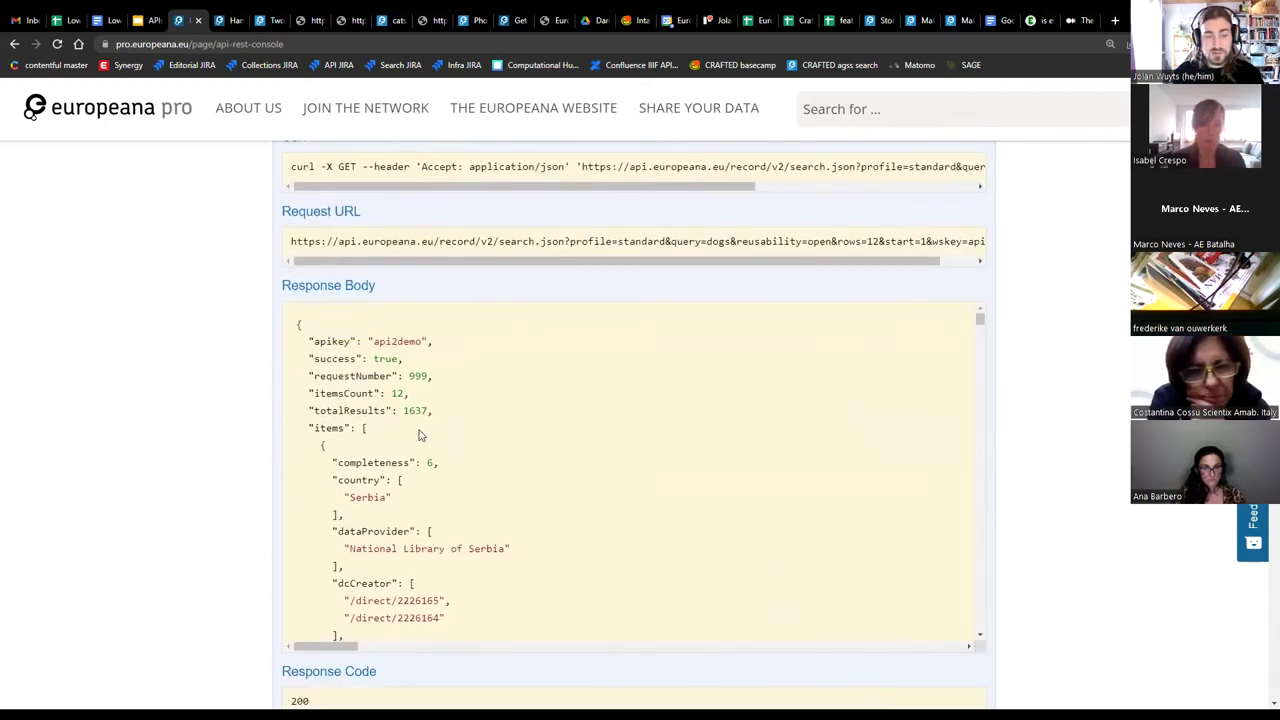
{"action": "left_click_drag", "start_coordinate": [313, 411], "coordinate": [452, 418]}
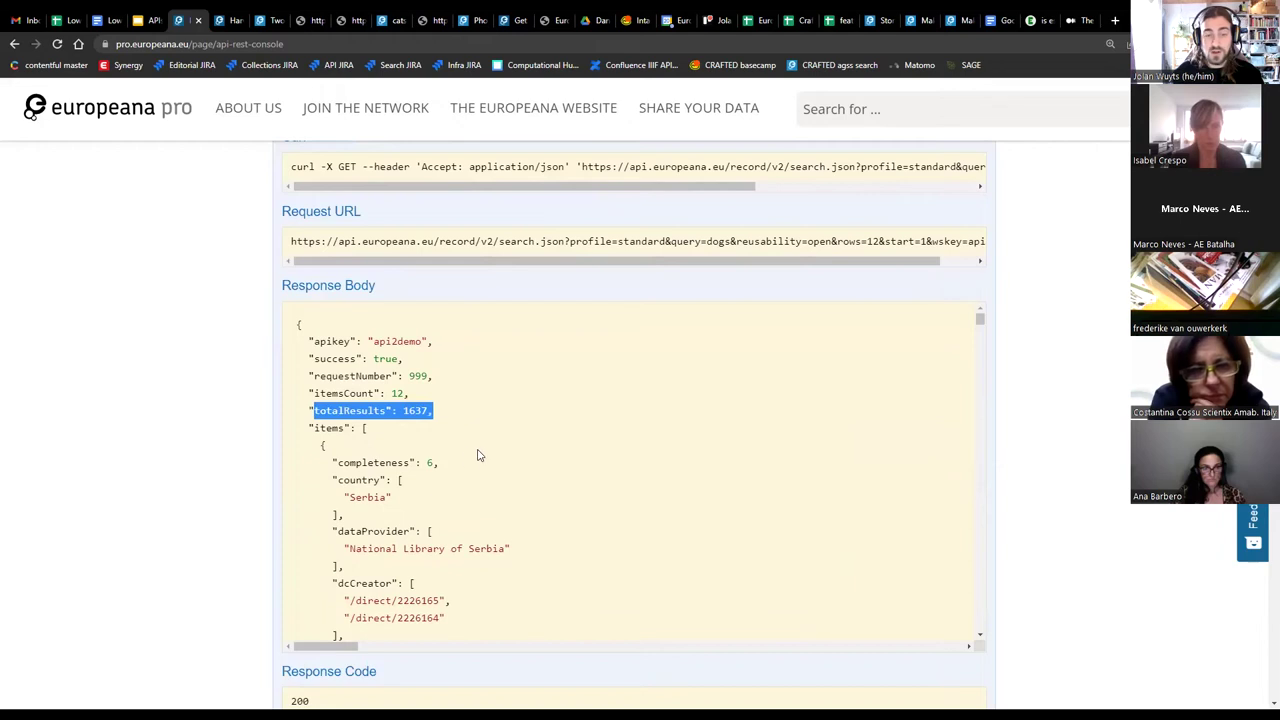
{"action": "left_click", "coordinate": [428, 422]}
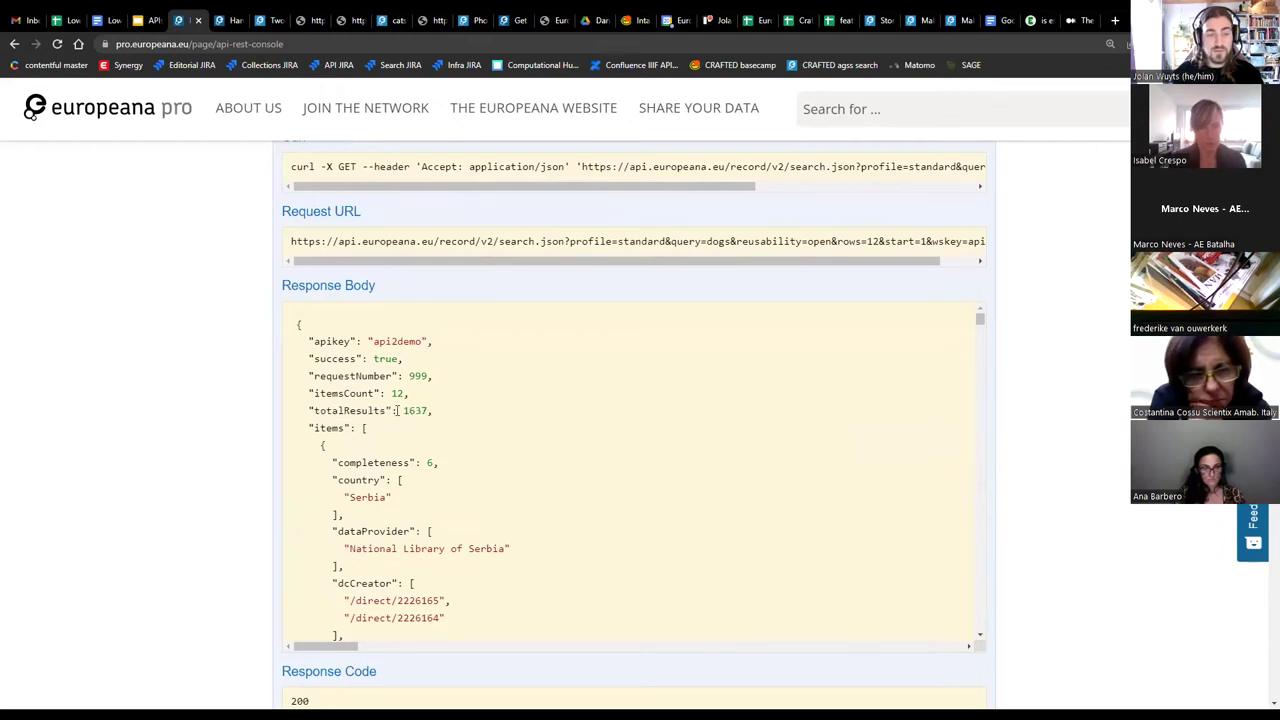
{"action": "left_click_drag", "start_coordinate": [397, 411], "coordinate": [456, 418]}
{"action": "left_click", "coordinate": [697, 439]}
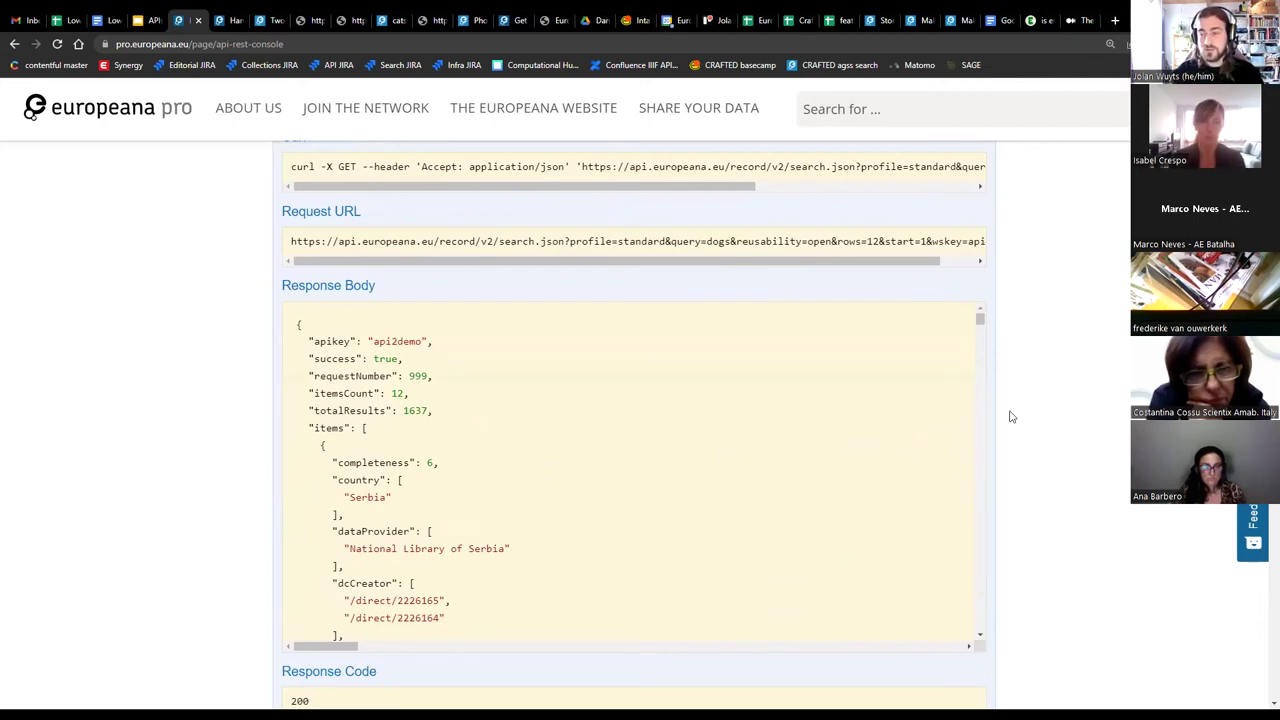
{"action": "scroll", "coordinate": [967, 642], "scroll_direction": "up", "scroll_amount": 8}
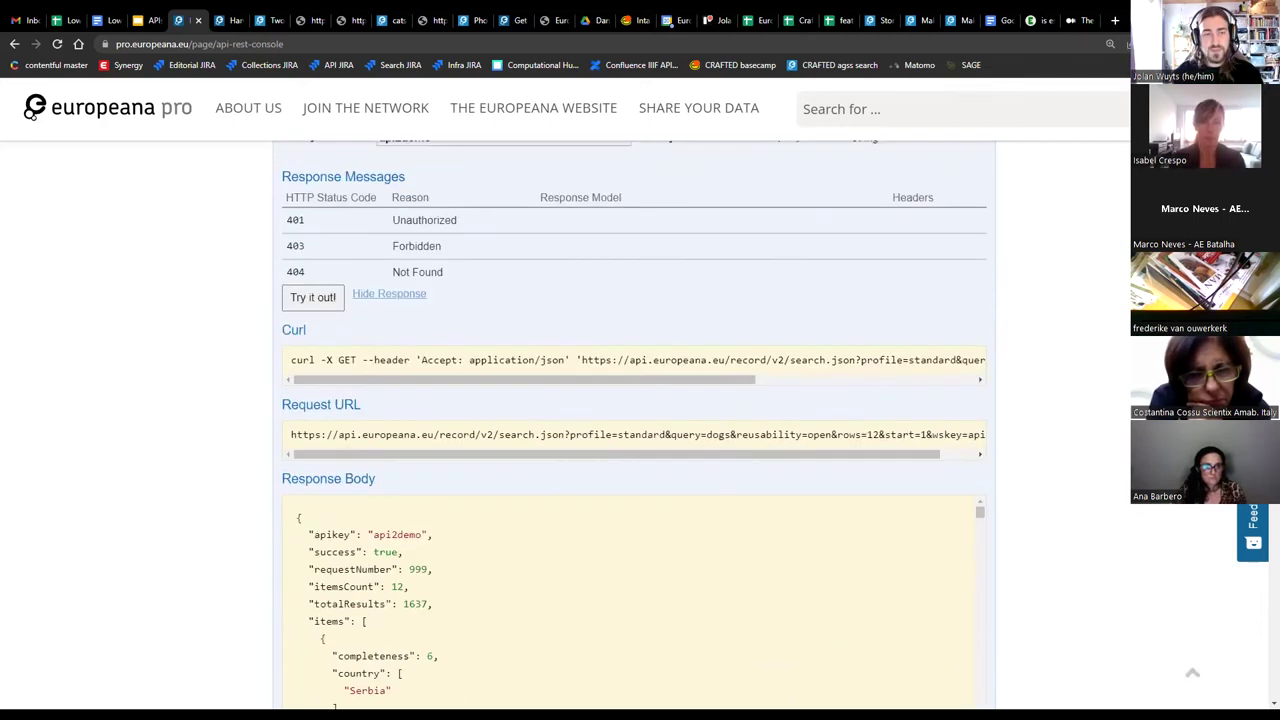
Change reusability to 'openly licensed' and rerun the dogs search.
{"action": "left_click", "coordinate": [413, 422]}
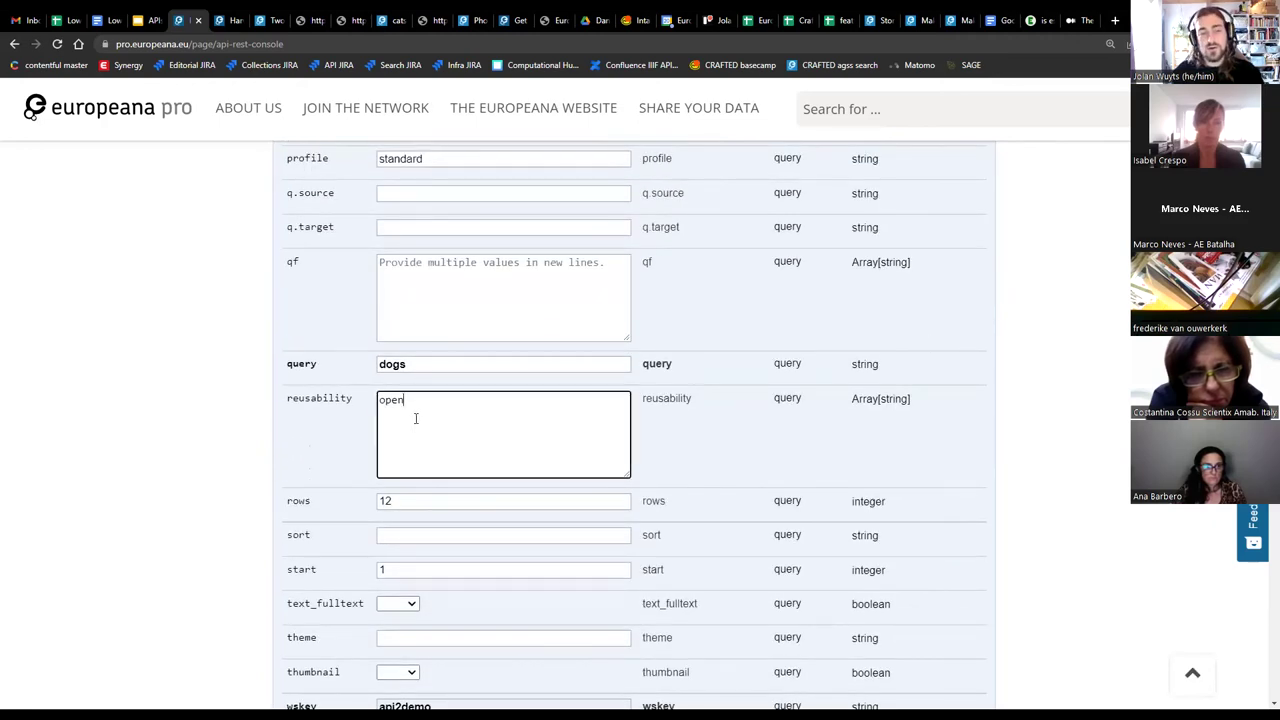
{"action": "double_click", "coordinate": [413, 422]}
{"action": "left_click", "coordinate": [413, 420]}
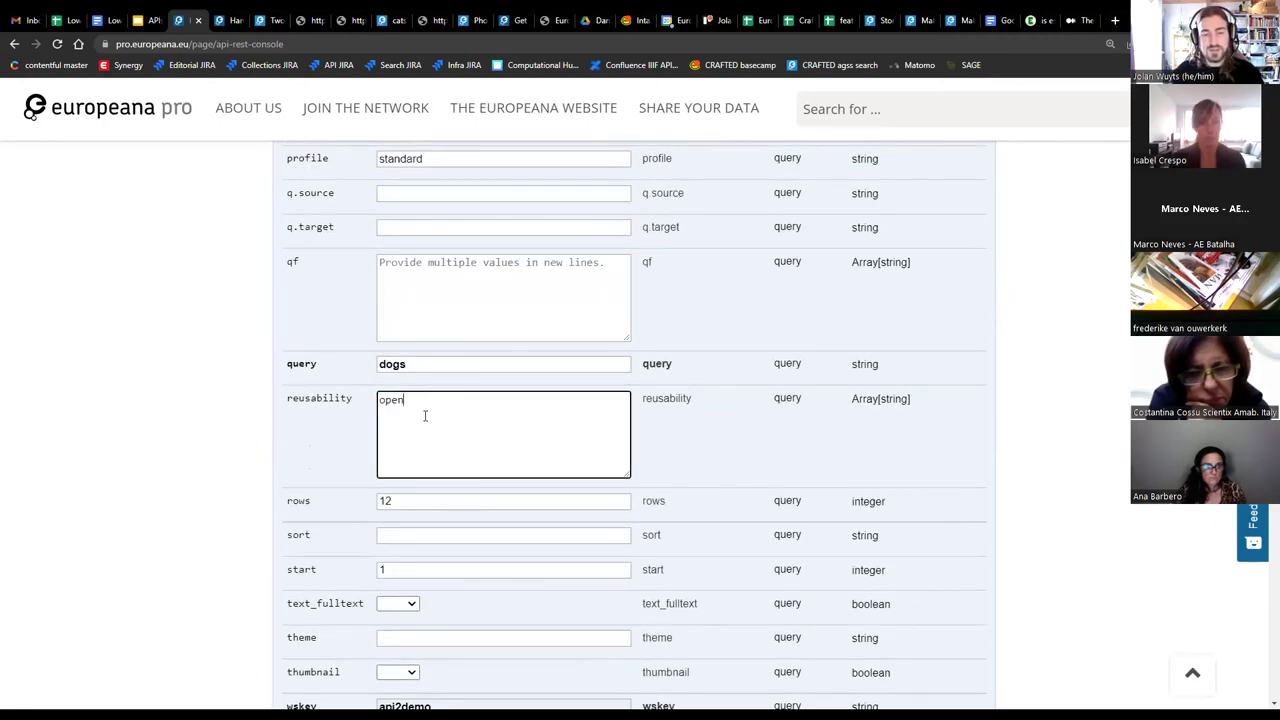
{"action": "double_click", "coordinate": [425, 416]}
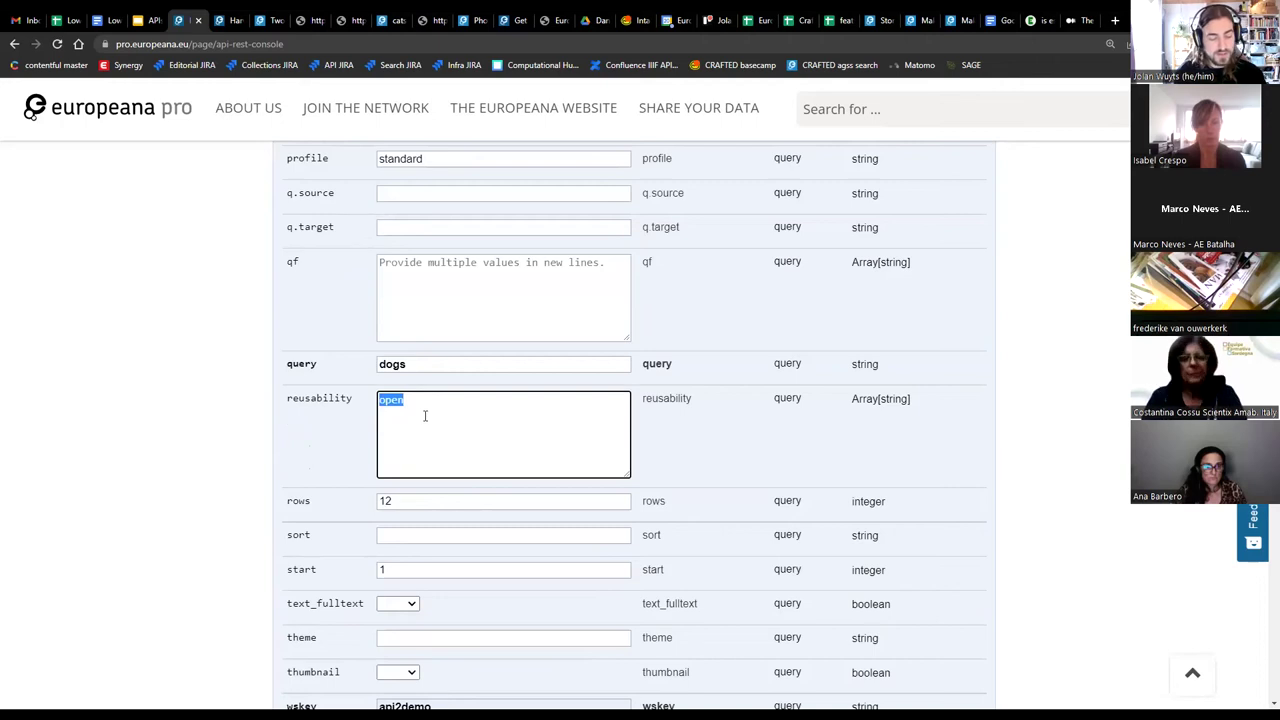
{"action": "type", "text": "ope"}
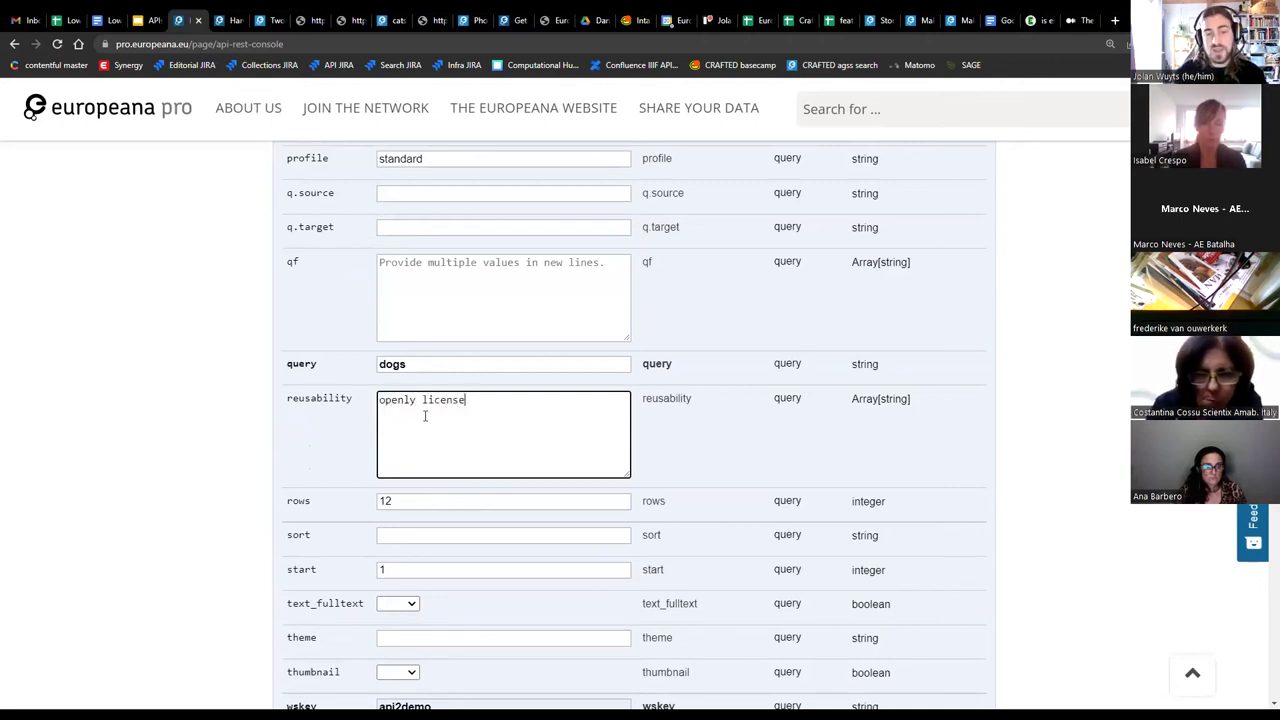
{"action": "scroll", "coordinate": [312, 468], "scroll_direction": "down", "scroll_amount": 4}
{"action": "left_click", "coordinate": [312, 468]}
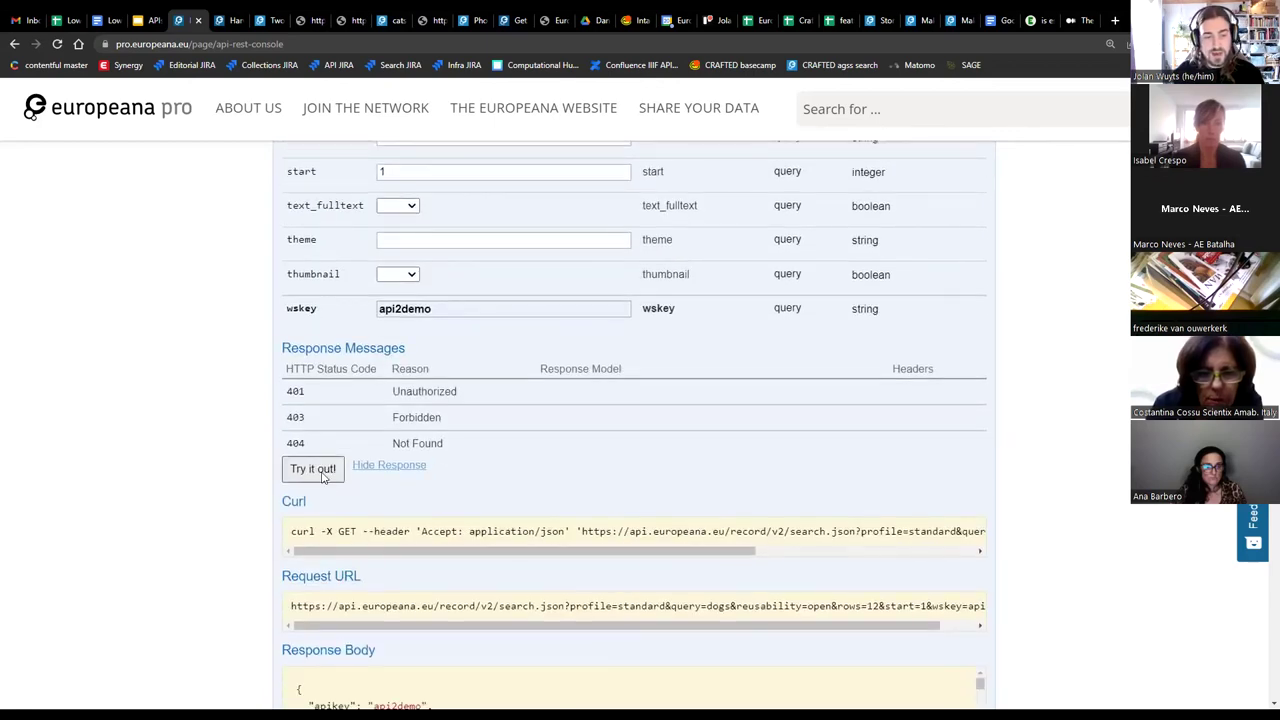
Check the 7511 total results, then trim reusability back to 'open'.
{"action": "scroll", "coordinate": [463, 429], "scroll_direction": "down", "scroll_amount": 4}
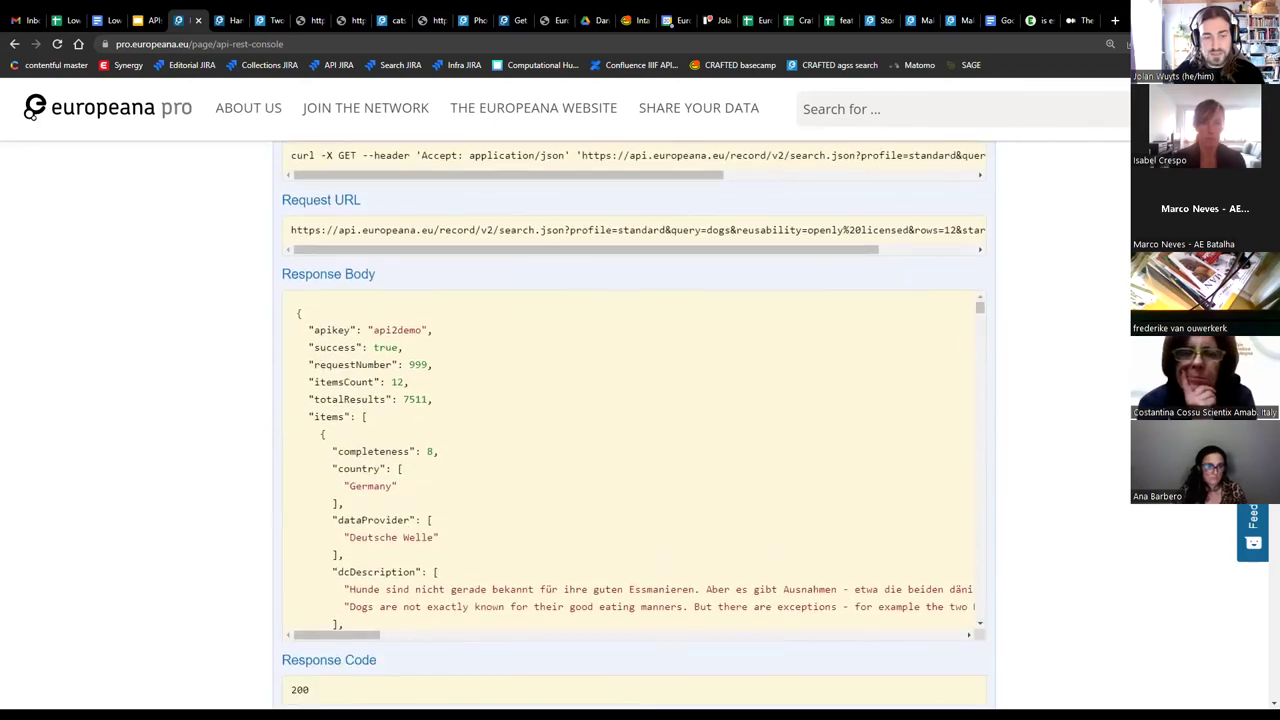
{"action": "left_click_drag", "start_coordinate": [397, 388], "coordinate": [435, 388]}
{"action": "left_click", "coordinate": [449, 395]}
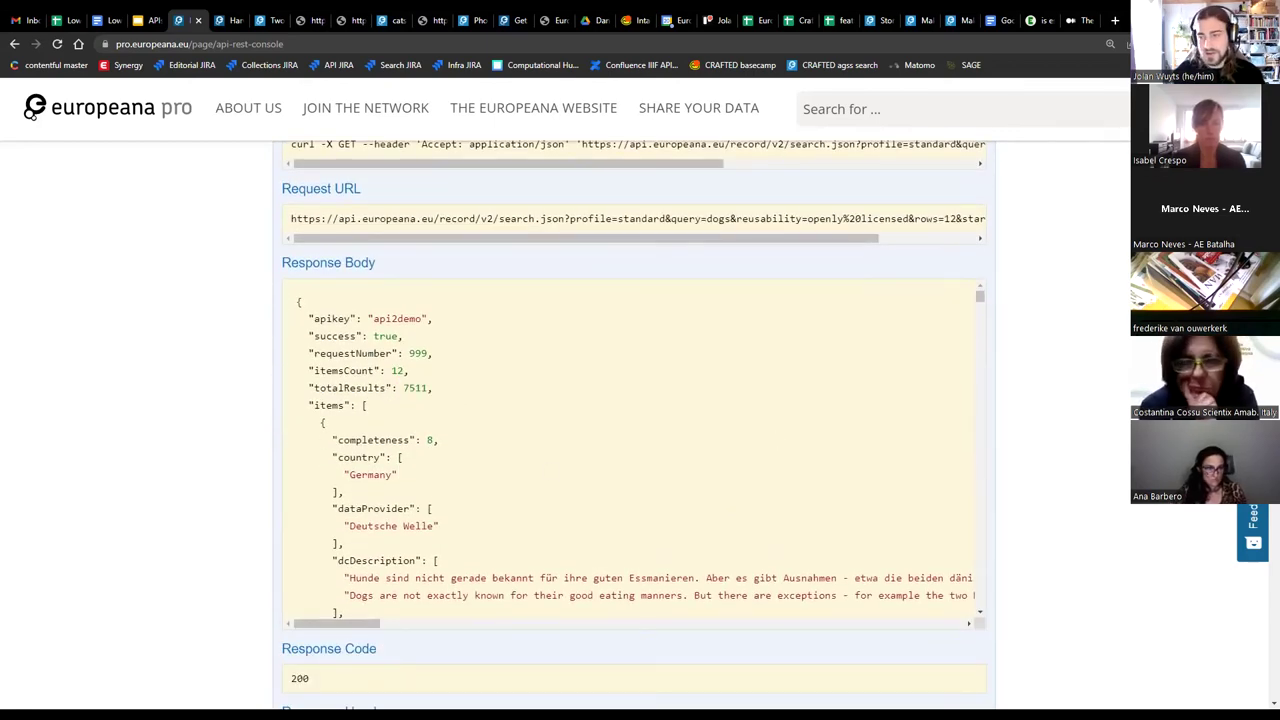
{"action": "scroll", "coordinate": [451, 397], "scroll_direction": "up", "scroll_amount": 7}
{"action": "scroll", "coordinate": [634, 427], "scroll_direction": "up", "scroll_amount": 2}
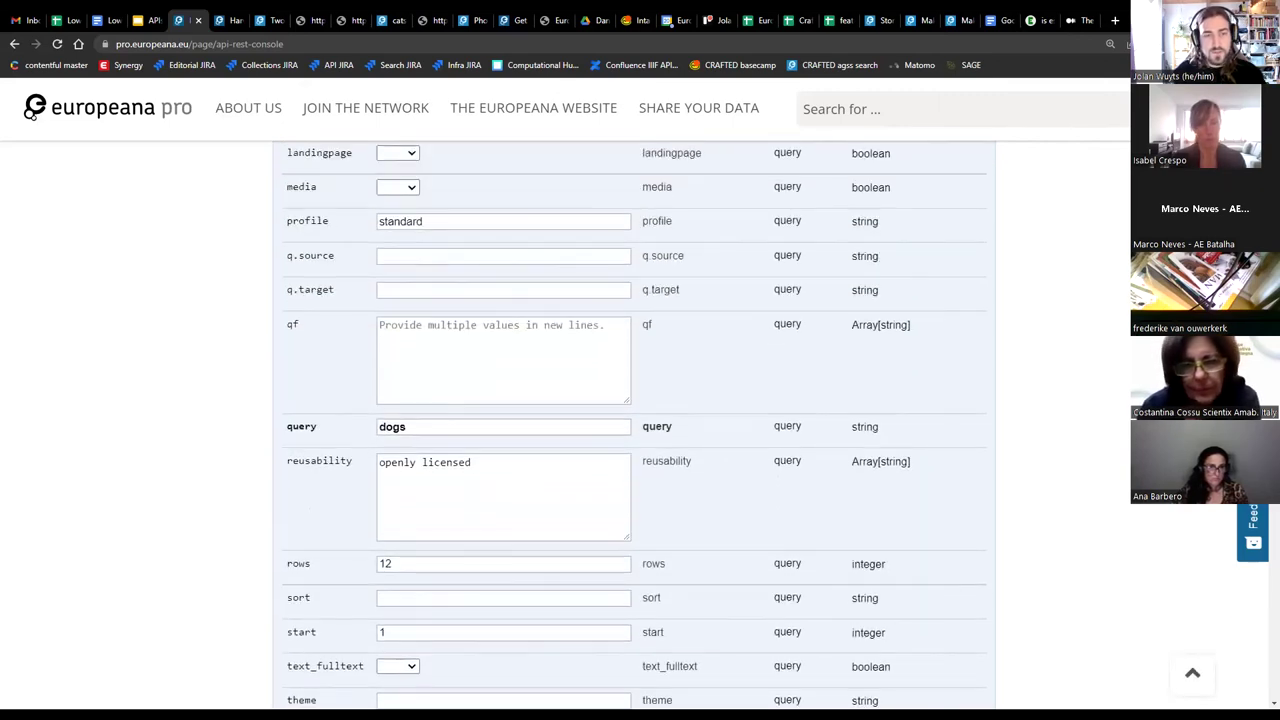
{"action": "left_click_drag", "start_coordinate": [404, 464], "coordinate": [574, 458]}
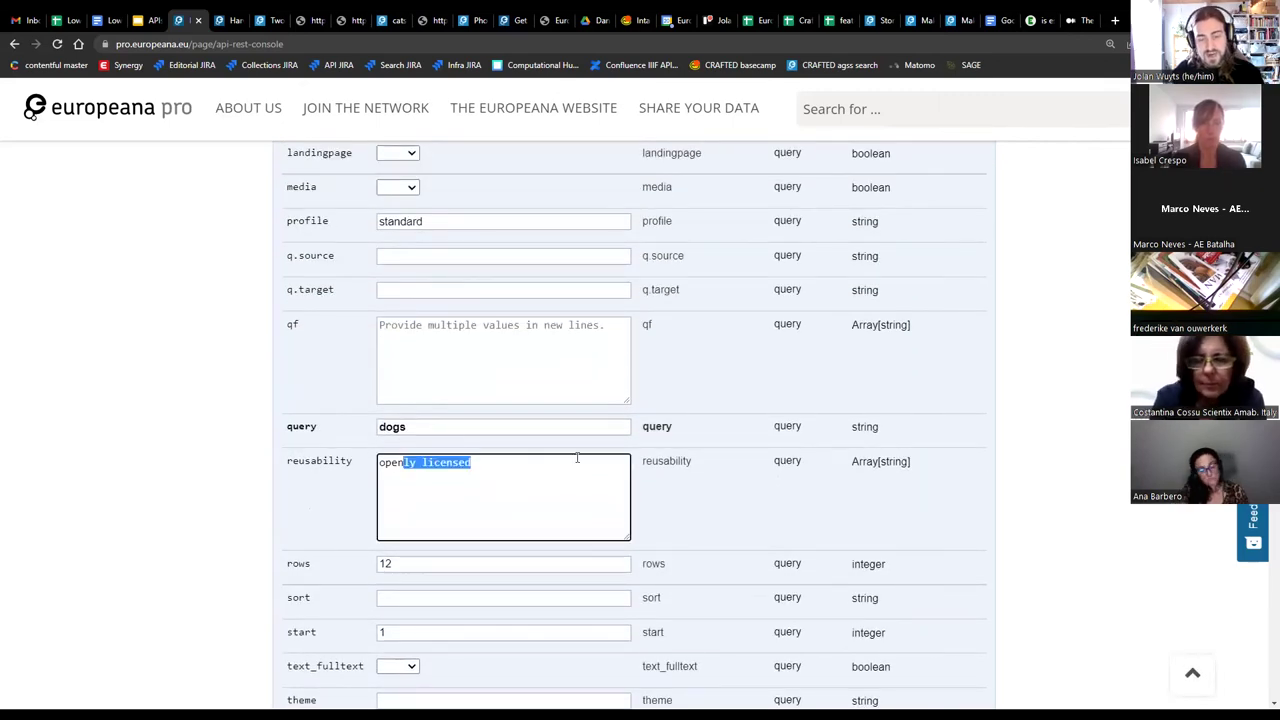
{"action": "key", "text": "BackSpace"}
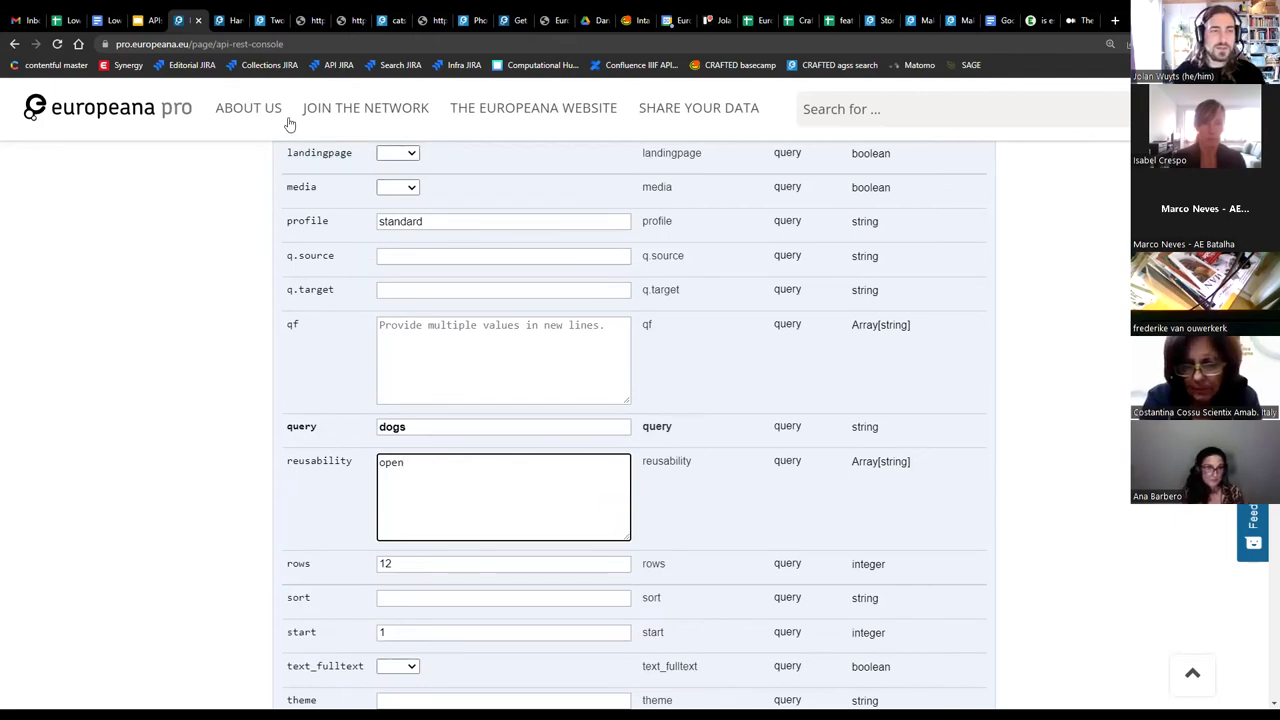
Load the APIs | Europeana Pro page via the 'pro' address-bar suggestion.
{"action": "left_click", "coordinate": [224, 20]}
{"action": "left_click", "coordinate": [273, 46]}
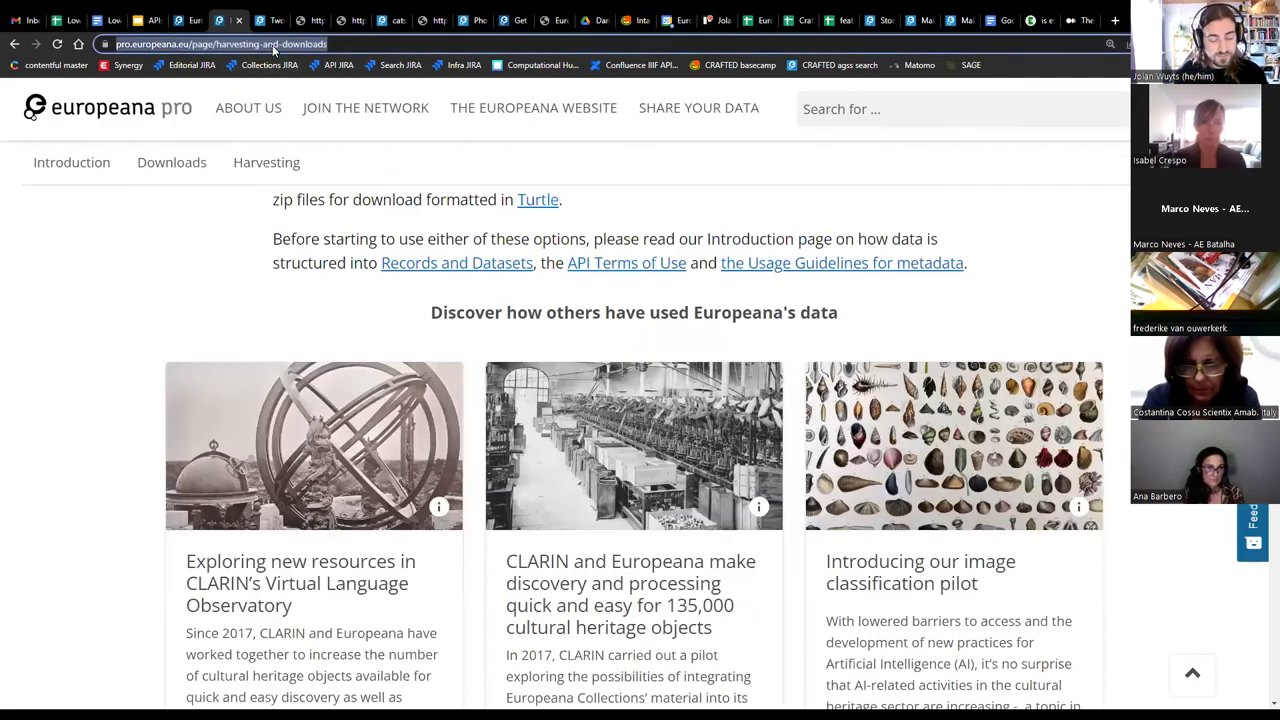
{"action": "type", "text": "pro"}
{"action": "key", "text": "Down"}
{"action": "key", "text": "Down"}
{"action": "key", "text": "Return"}
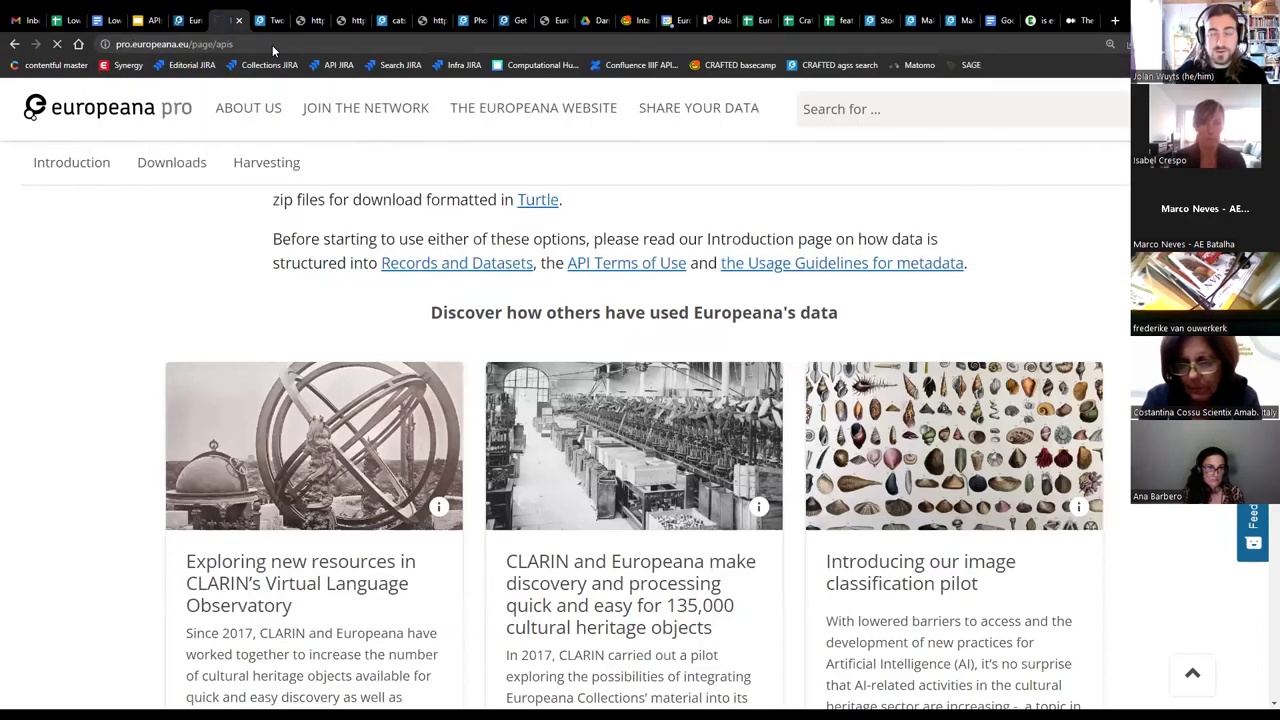
Open the Search API documentation and scroll down to its parameter table.
{"action": "scroll", "coordinate": [640, 450], "scroll_direction": "down", "scroll_amount": 5}
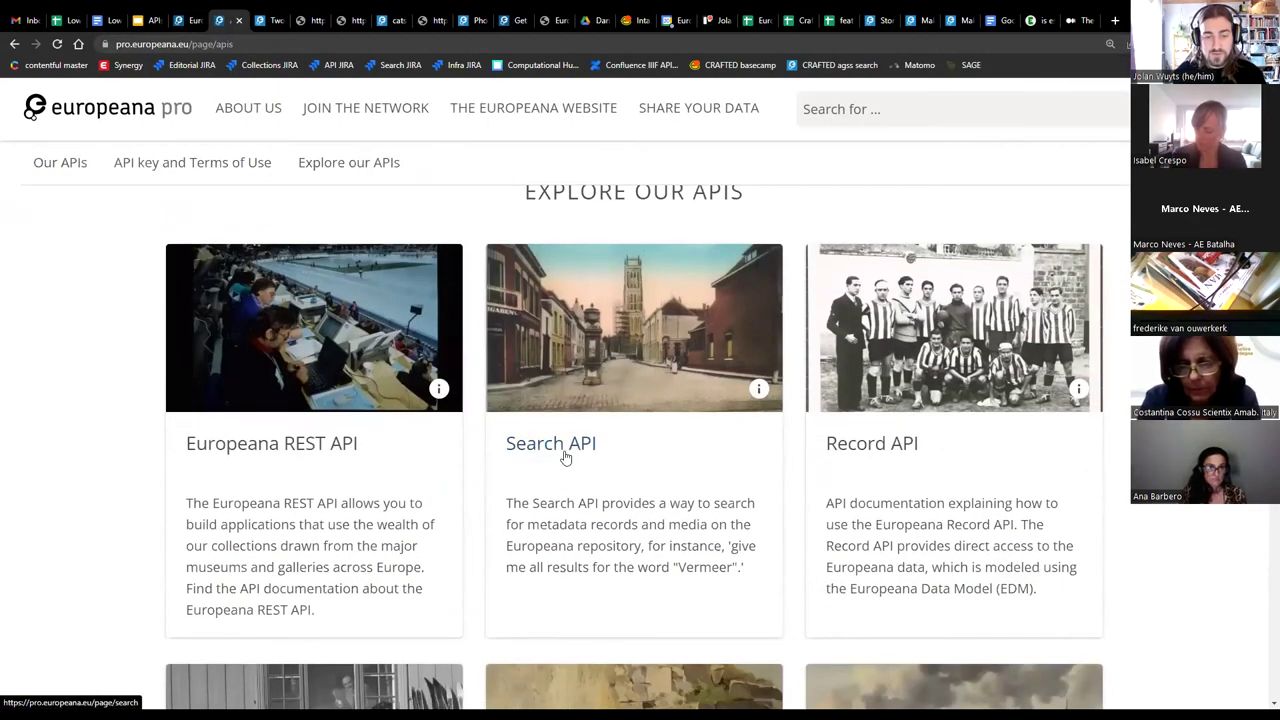
{"action": "left_click", "coordinate": [577, 452]}
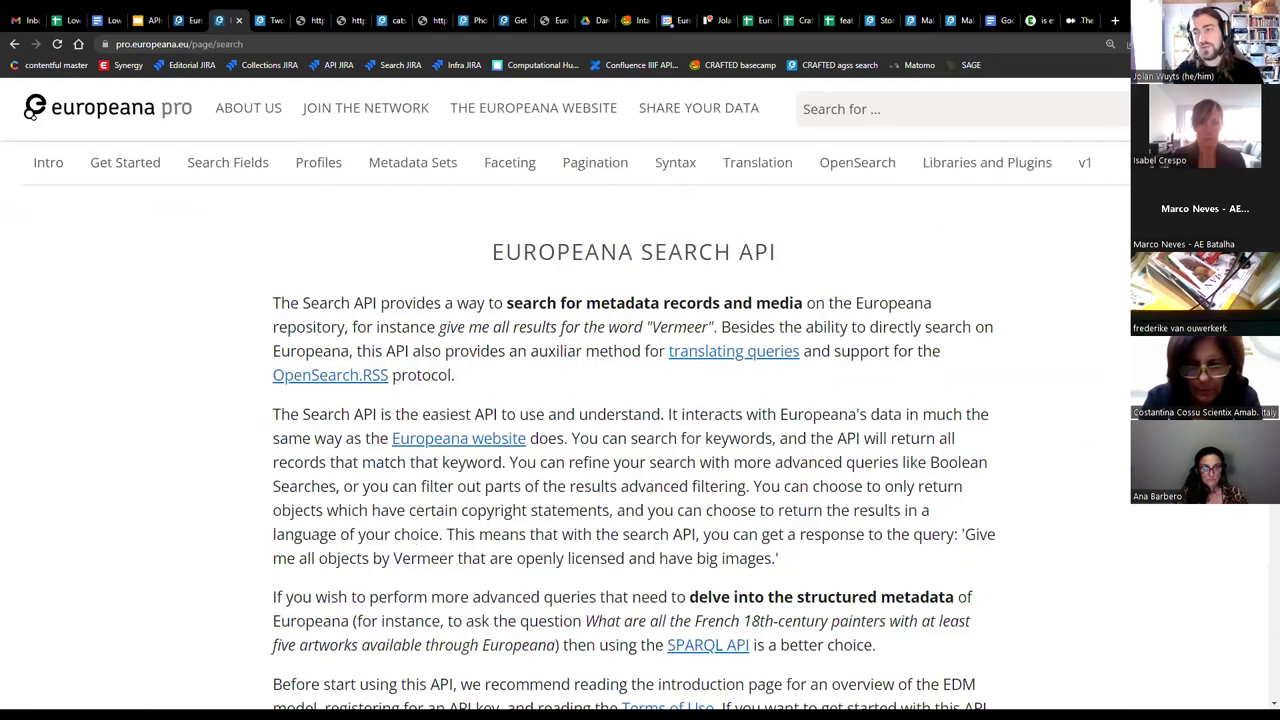
{"action": "scroll", "coordinate": [33, 113], "scroll_direction": "down", "scroll_amount": 10}
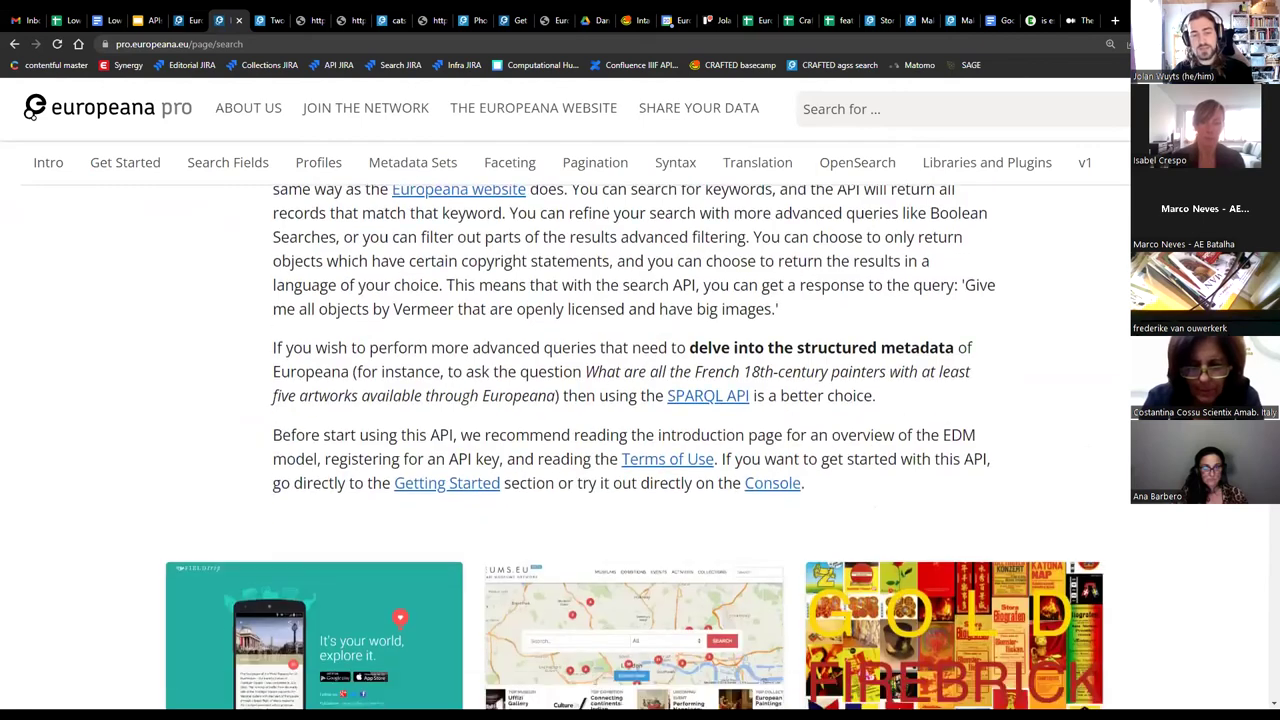
{"action": "scroll", "coordinate": [33, 113], "scroll_direction": "down", "scroll_amount": 1}
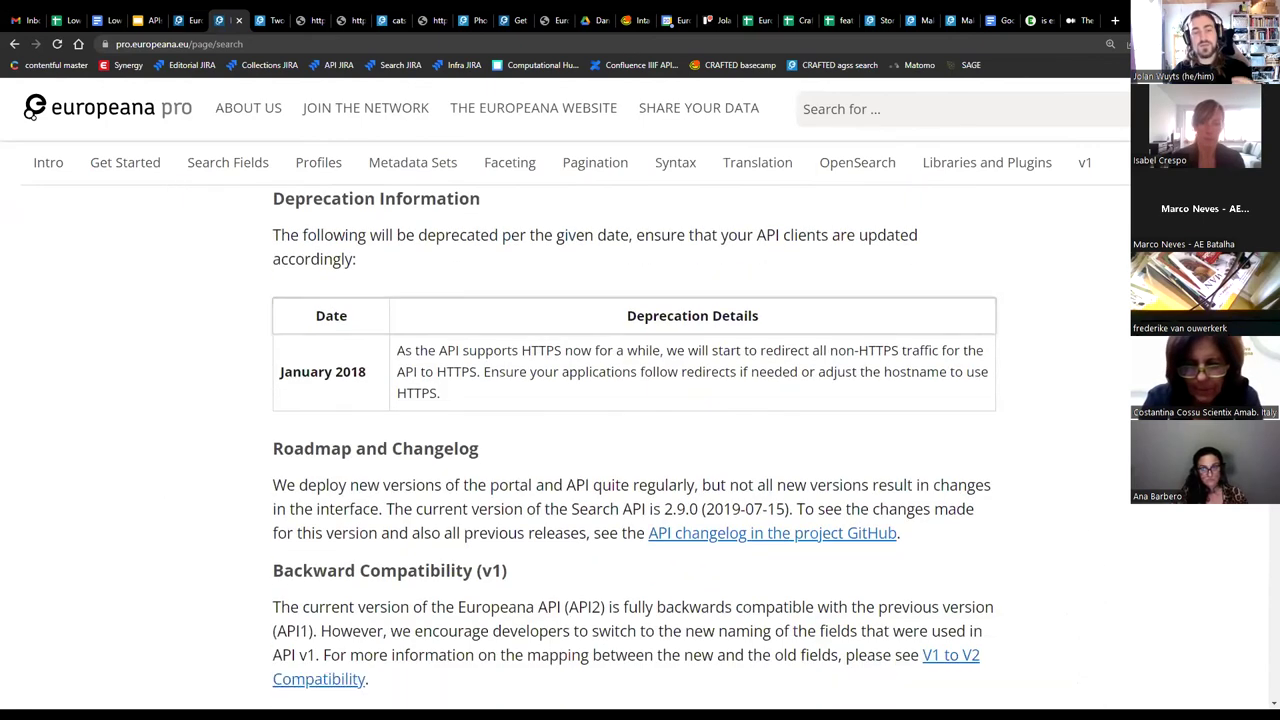
{"action": "scroll", "coordinate": [33, 113], "scroll_direction": "down", "scroll_amount": 3}
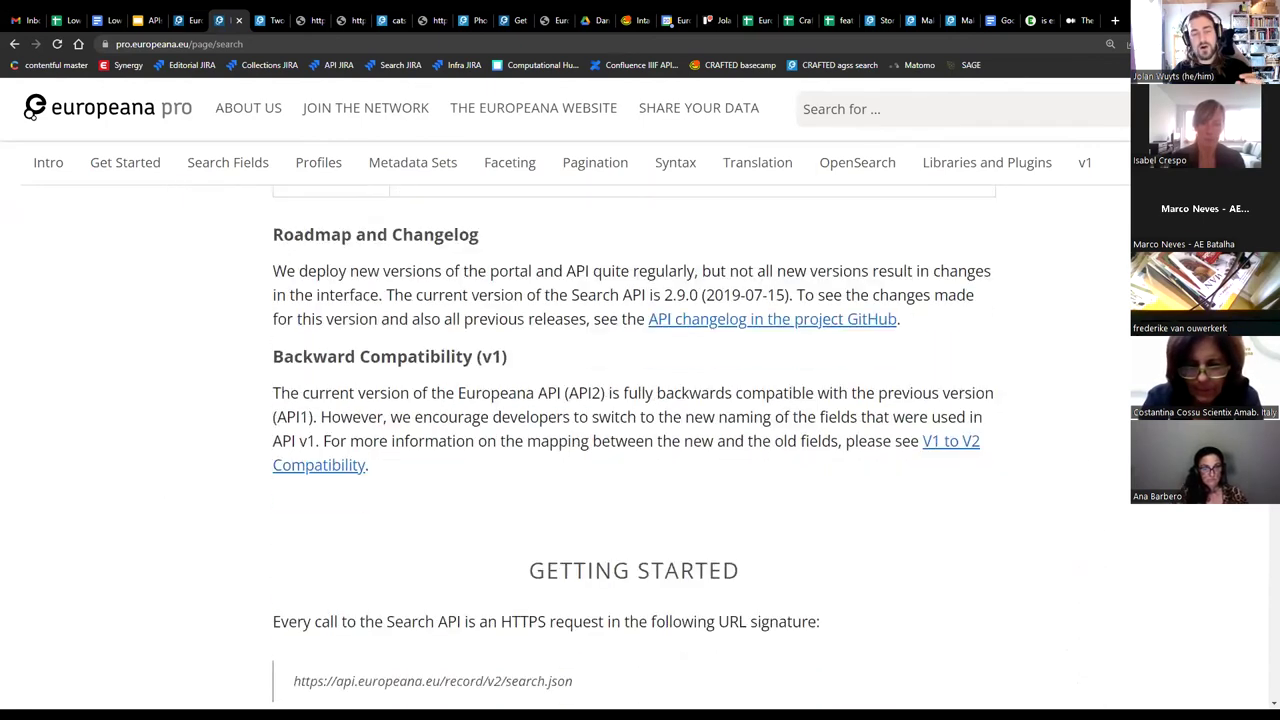
{"action": "scroll", "coordinate": [33, 113], "scroll_direction": "down", "scroll_amount": 3}
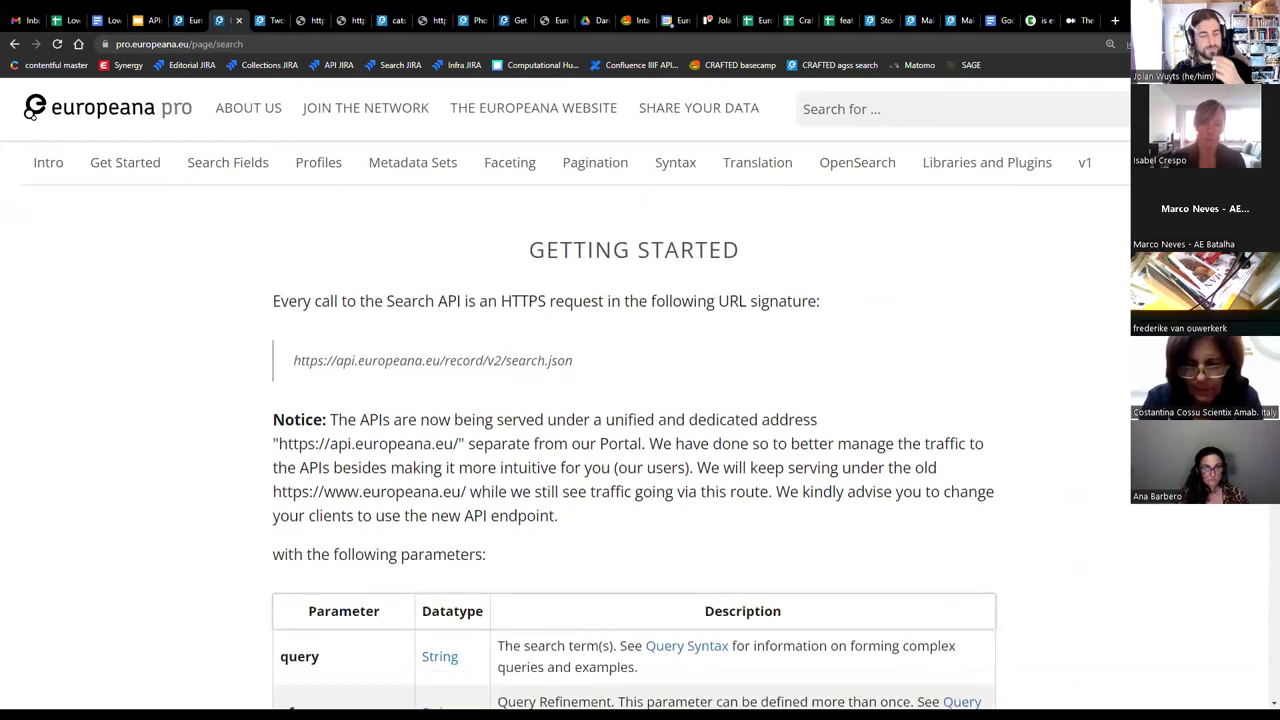
{"action": "scroll", "coordinate": [33, 113], "scroll_direction": "down", "scroll_amount": 4}
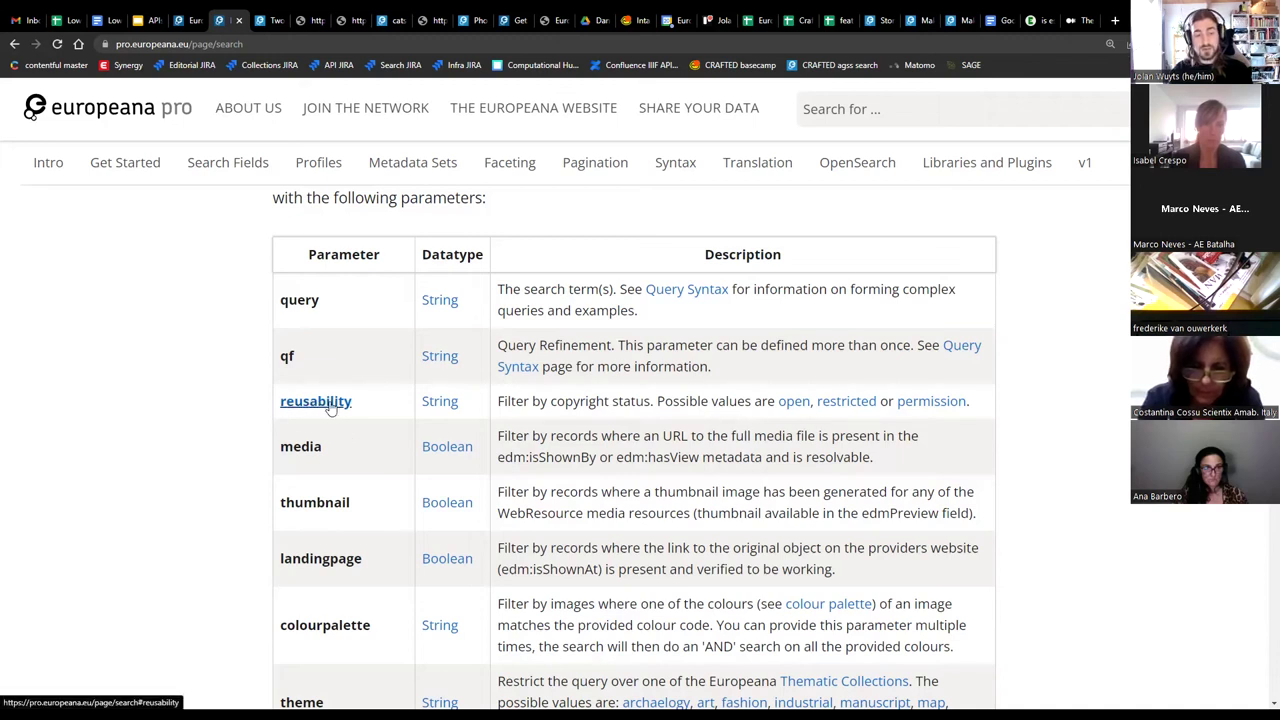
Highlight reusability's documented values: open, restricted, permission.
{"action": "left_click_drag", "start_coordinate": [309, 256], "coordinate": [379, 256]}
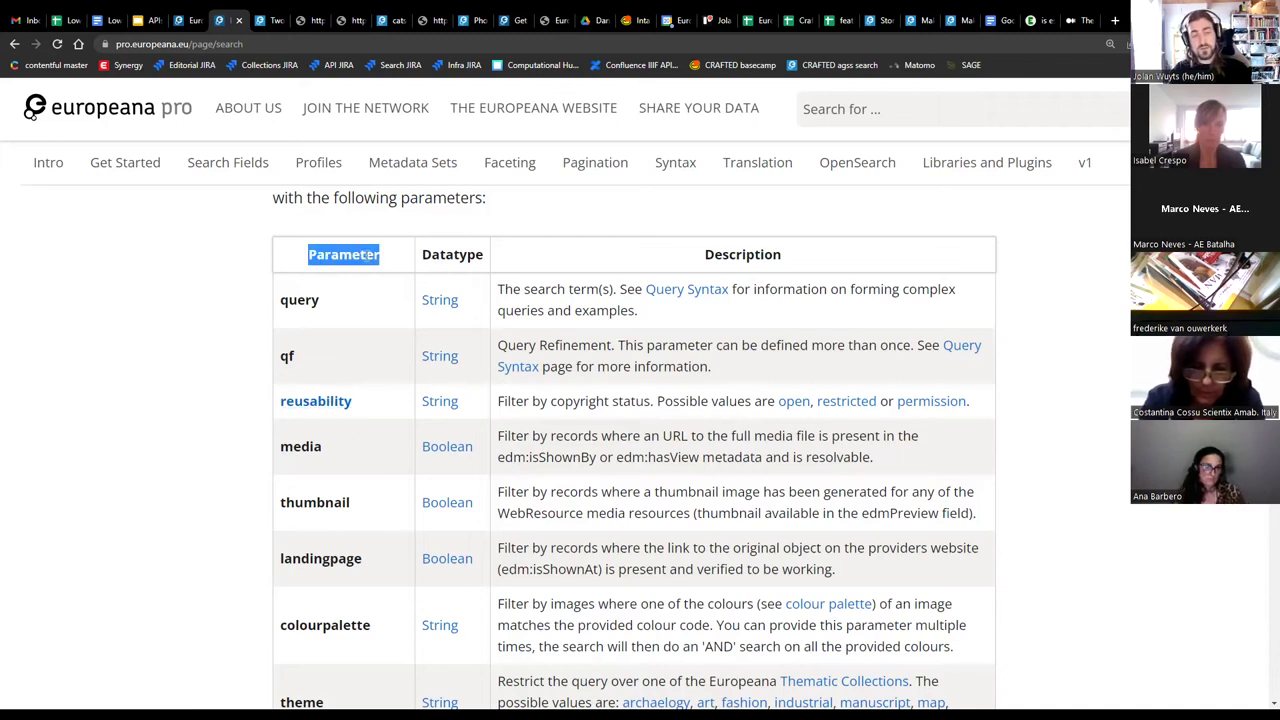
{"action": "left_click", "coordinate": [357, 257]}
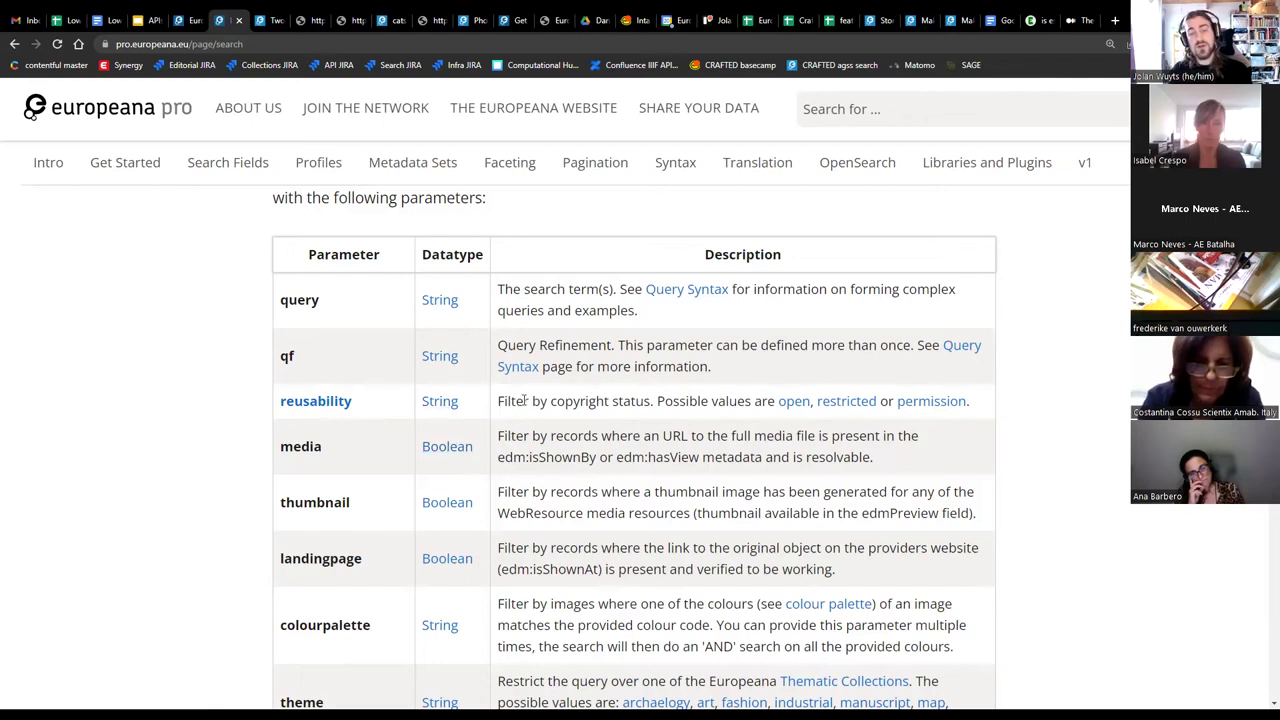
{"action": "left_click_drag", "start_coordinate": [657, 403], "coordinate": [989, 402]}
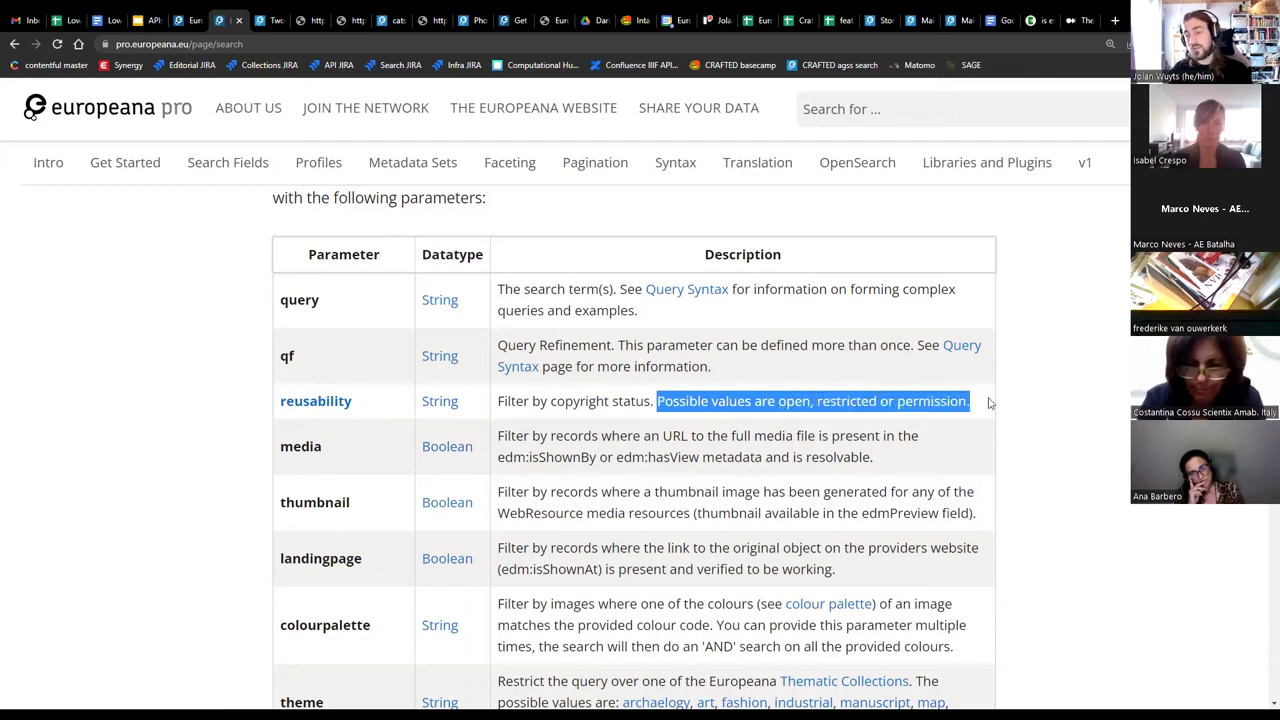
{"action": "left_click", "coordinate": [989, 402]}
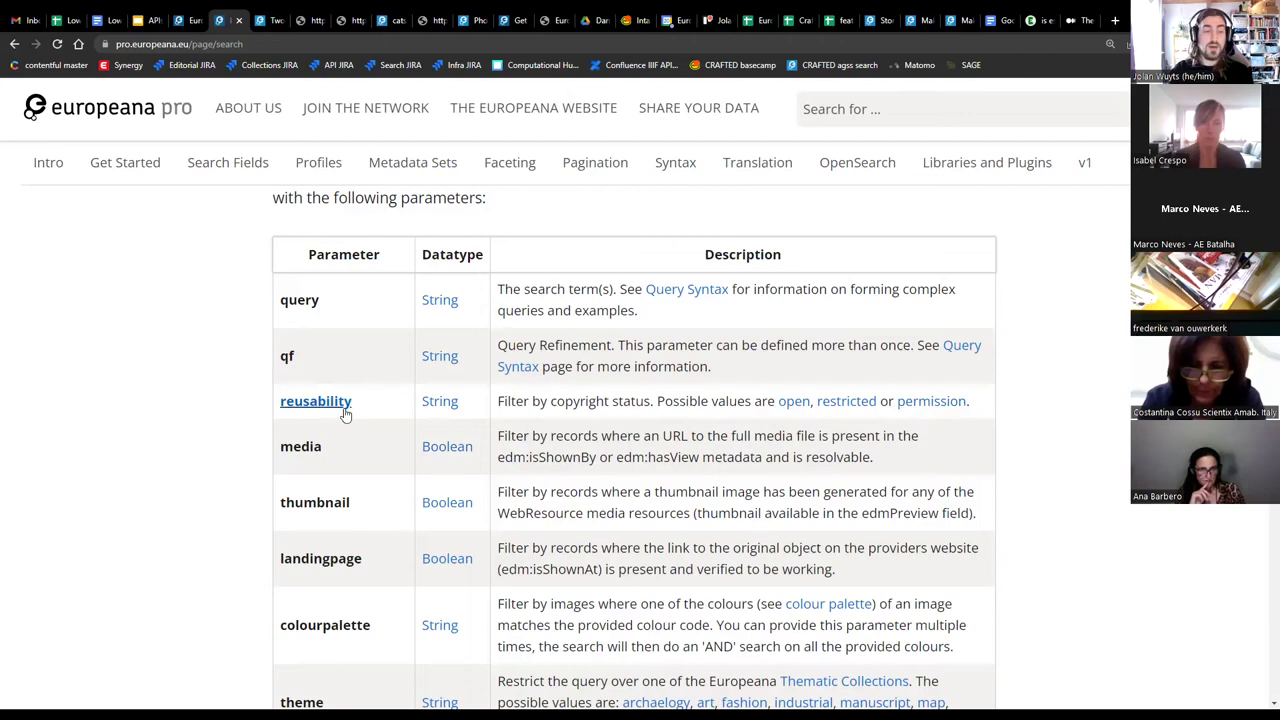
Return to the api-rest-console tab and bring the search.json parameters form into view.
{"action": "left_click", "coordinate": [196, 18]}
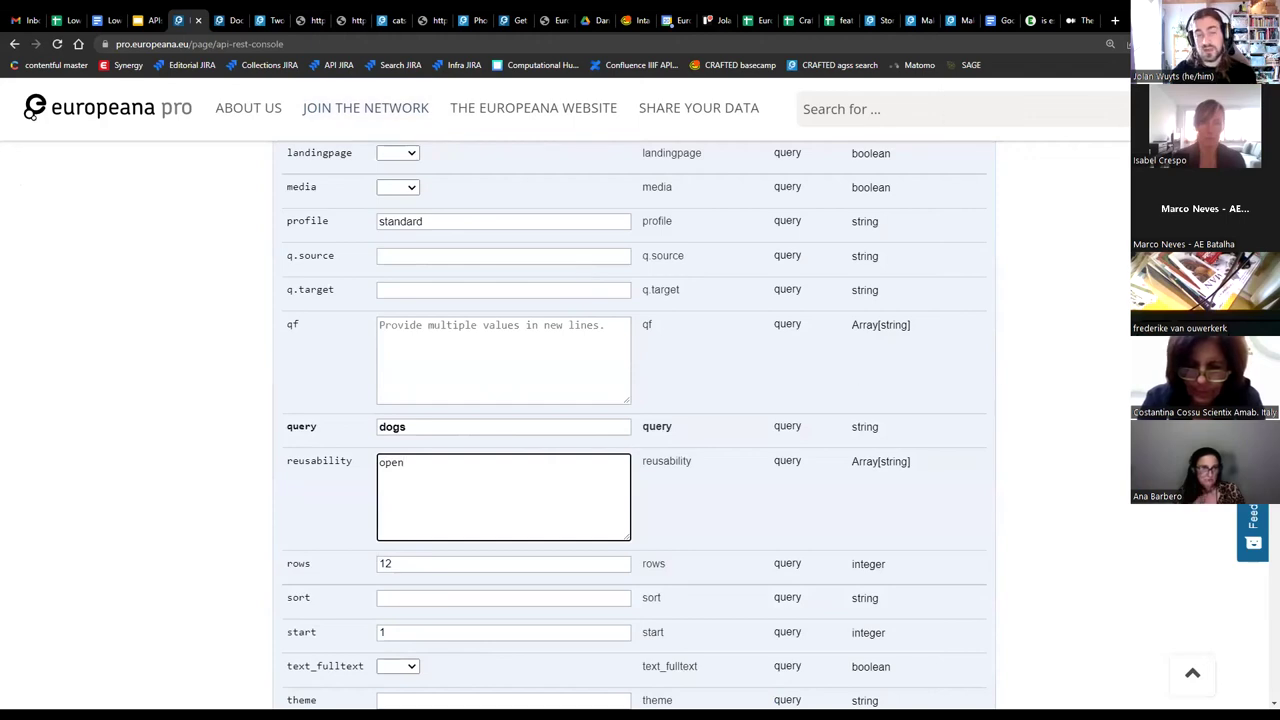
{"action": "scroll", "coordinate": [634, 425], "scroll_direction": "up", "scroll_amount": 5}
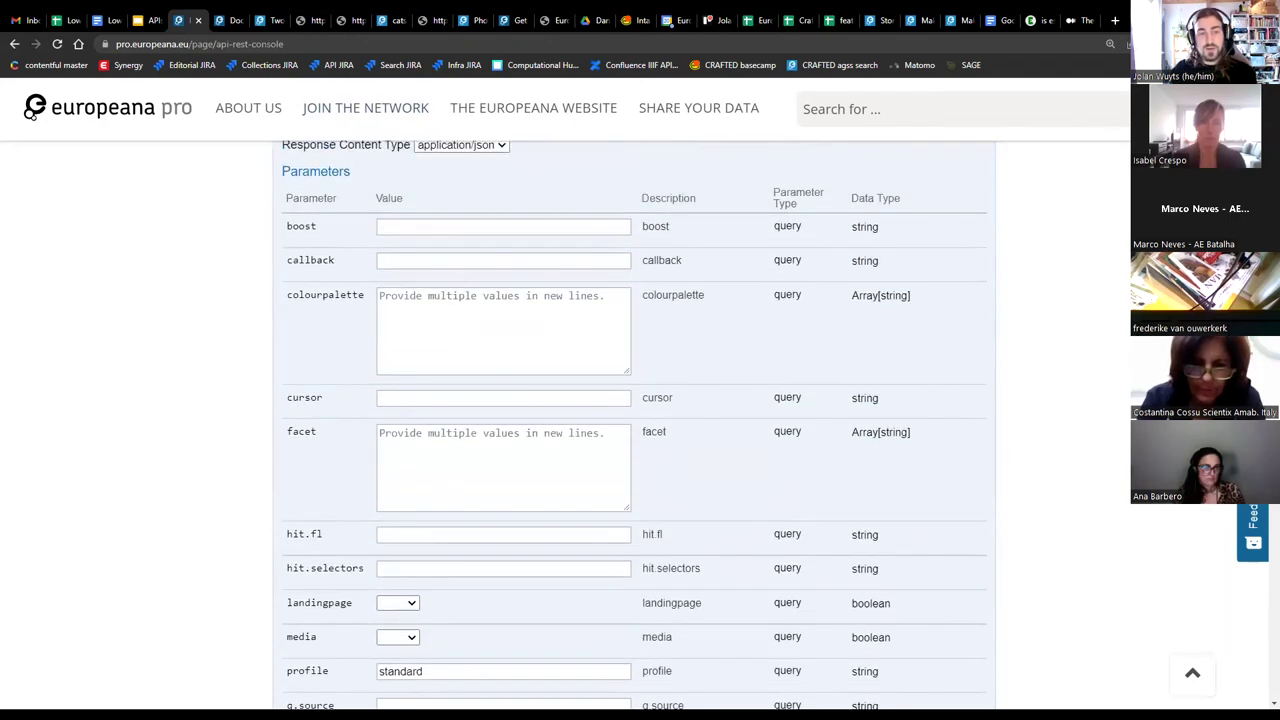
{"action": "scroll", "coordinate": [305, 397], "scroll_direction": "down", "scroll_amount": 1}
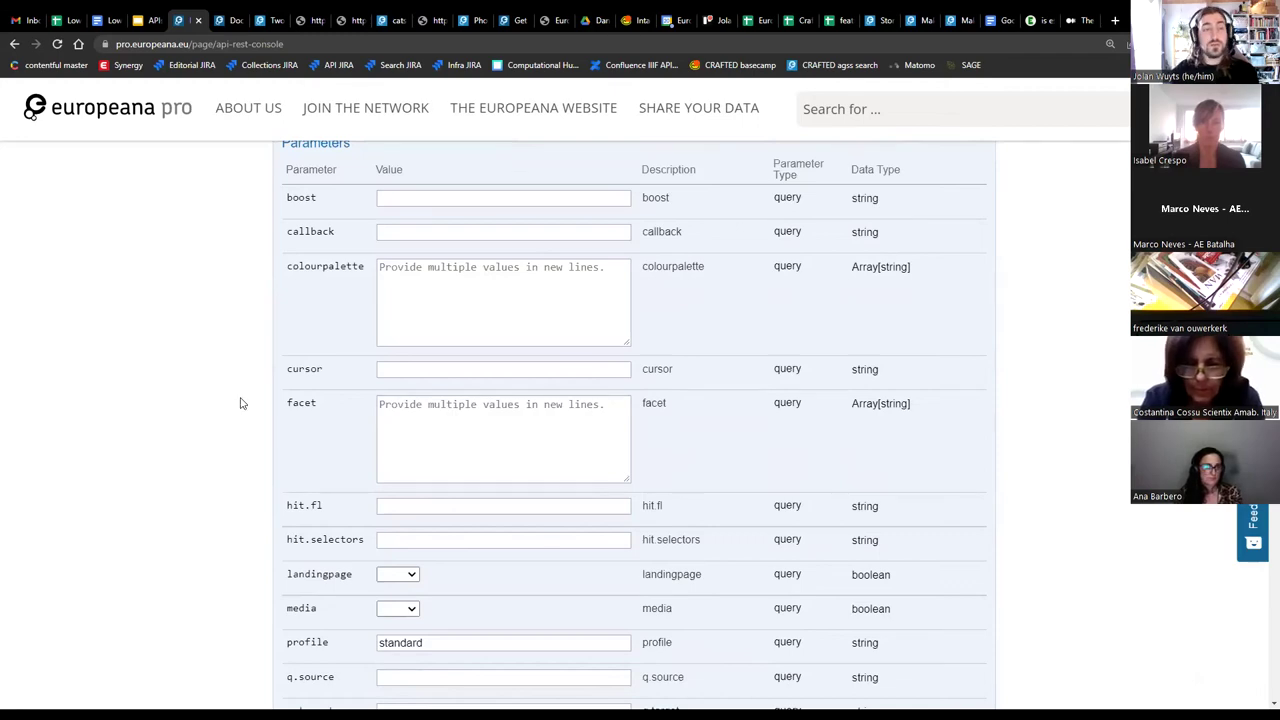
Close the item page's API requests list and return to the Europeana home page.
{"action": "left_click", "coordinate": [276, 18]}
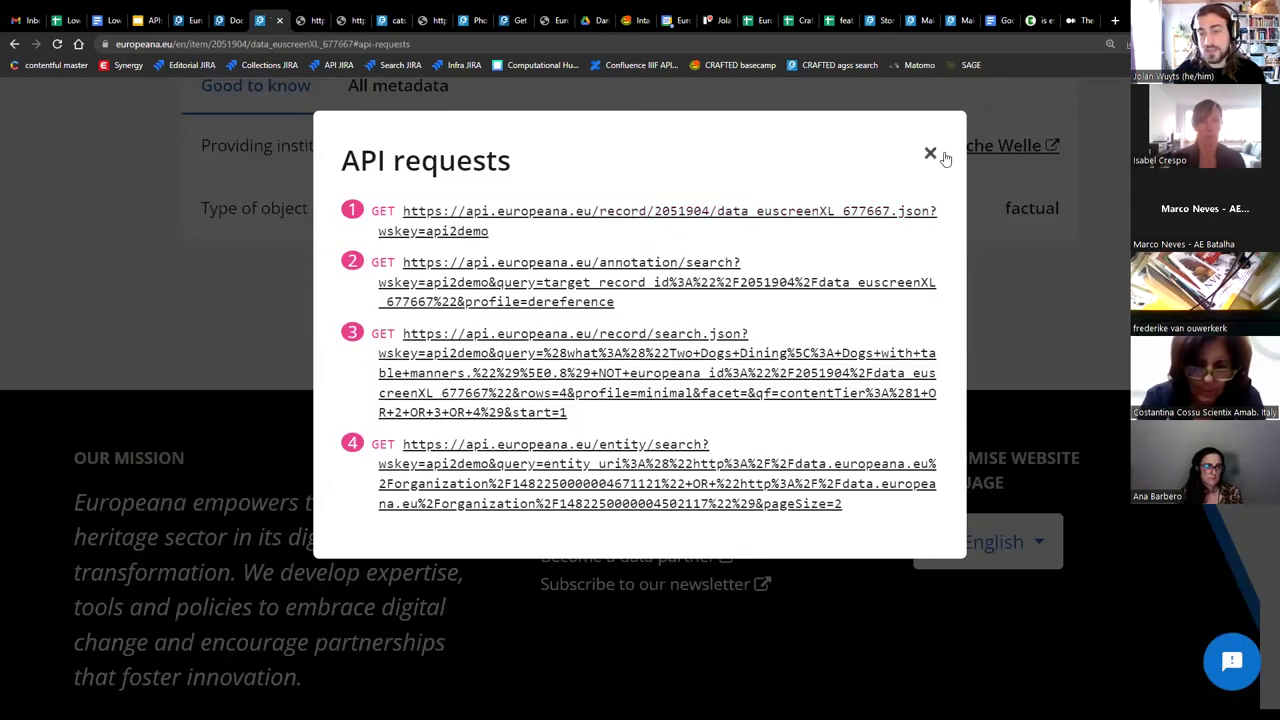
{"action": "left_click", "coordinate": [942, 154]}
{"action": "scroll", "coordinate": [565, 420], "scroll_direction": "up", "scroll_amount": 15}
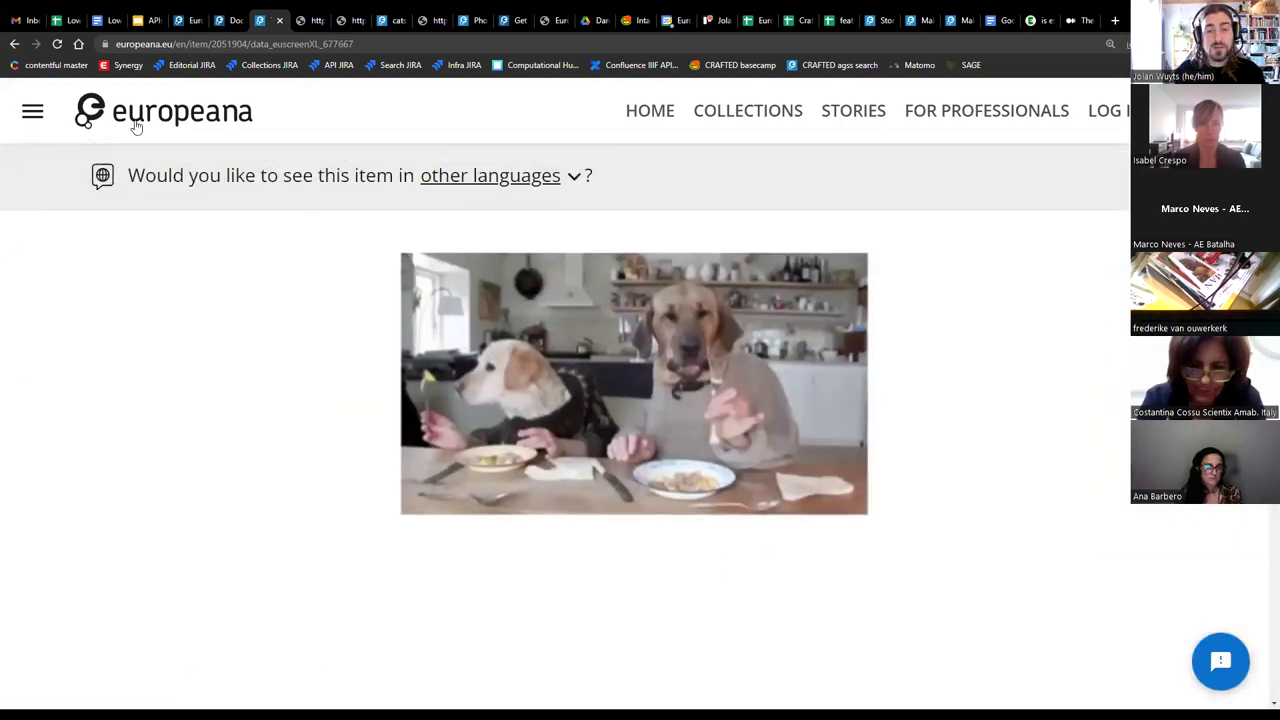
{"action": "left_click", "coordinate": [136, 126]}
{"action": "scroll", "coordinate": [760, 437], "scroll_direction": "down", "scroll_amount": 2}
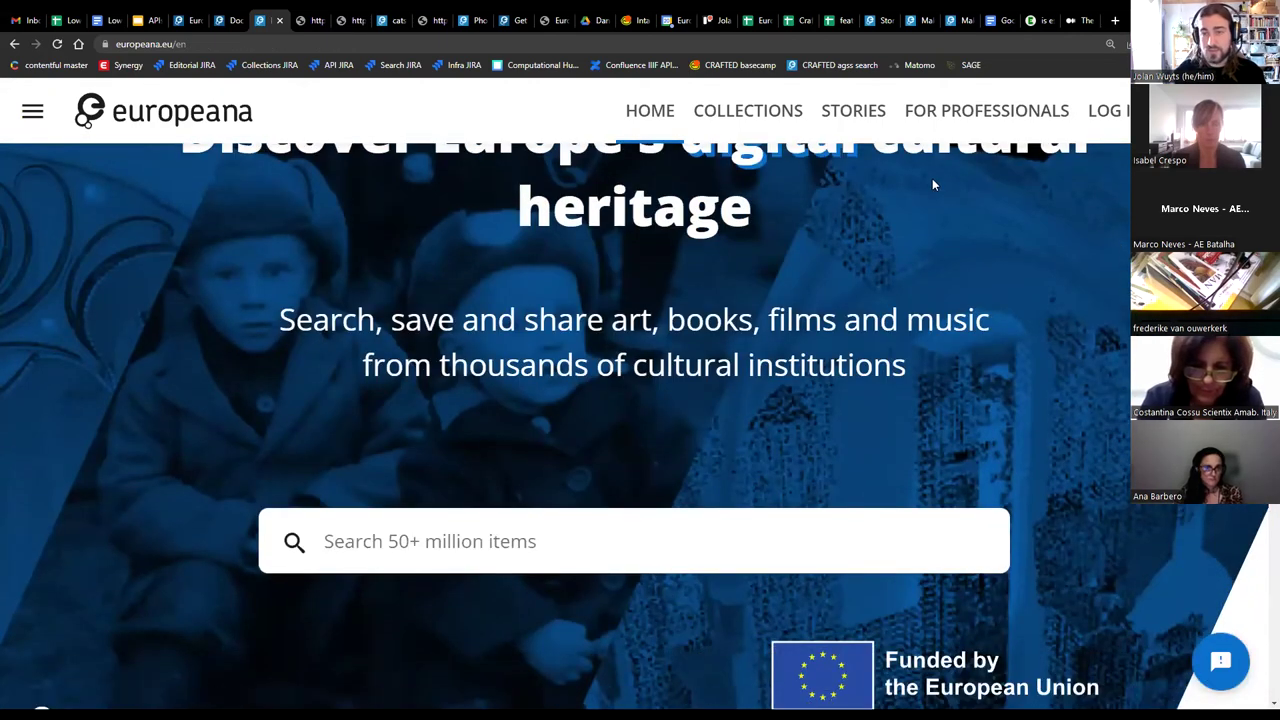
Set the page zoom to 125% and search the collections for 'dogs', giving 6,303 results.
{"action": "key", "text": "ctrl+plus"}
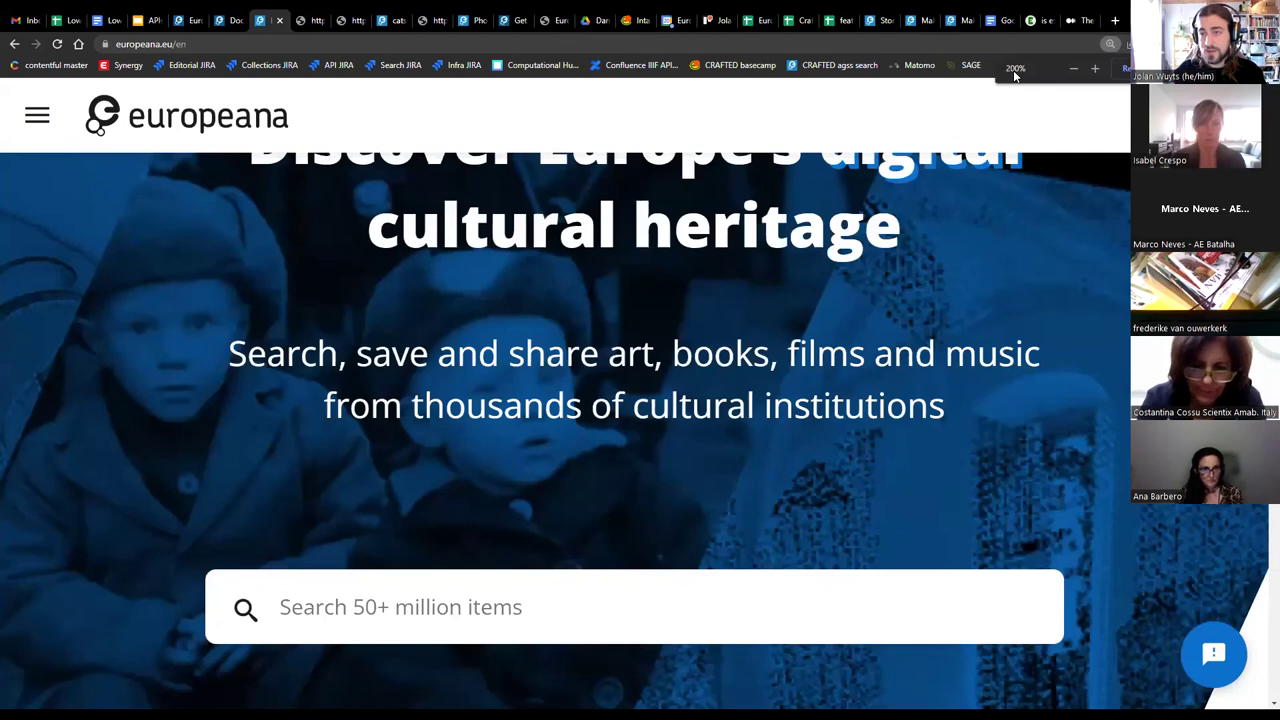
{"action": "key", "text": "ctrl+0"}
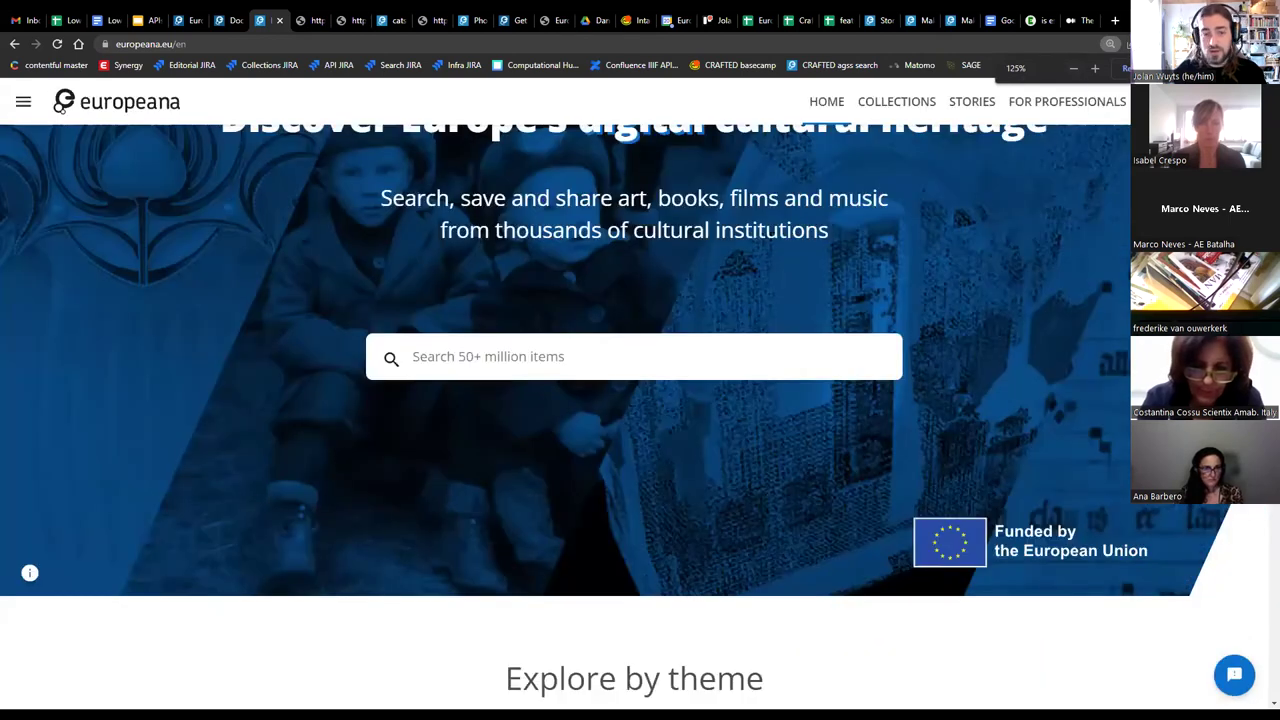
{"action": "scroll", "coordinate": [630, 483], "scroll_direction": "up", "scroll_amount": 1}
{"action": "left_click", "coordinate": [629, 480]}
{"action": "type", "text": "dogs"}
{"action": "key", "text": "Return"}
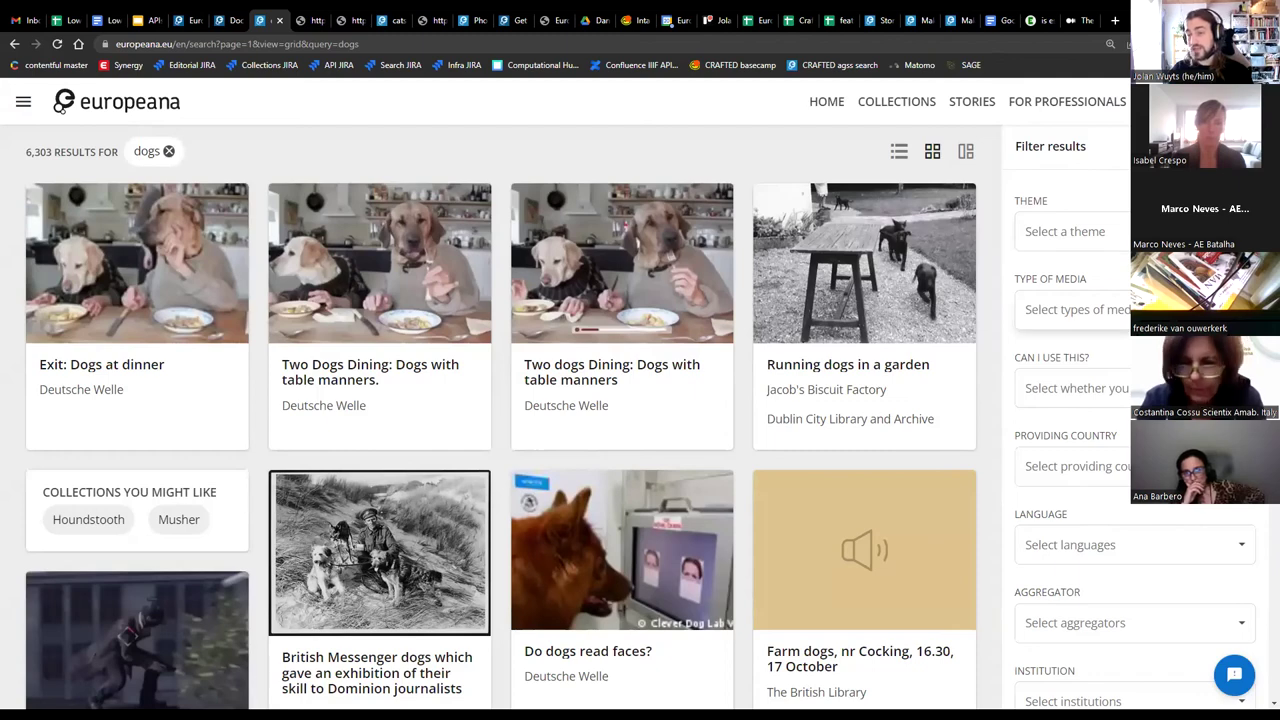
Filter the dogs results to the Image media type (3,183 items), then go to the Search API documentation.
{"action": "left_click", "coordinate": [1070, 310]}
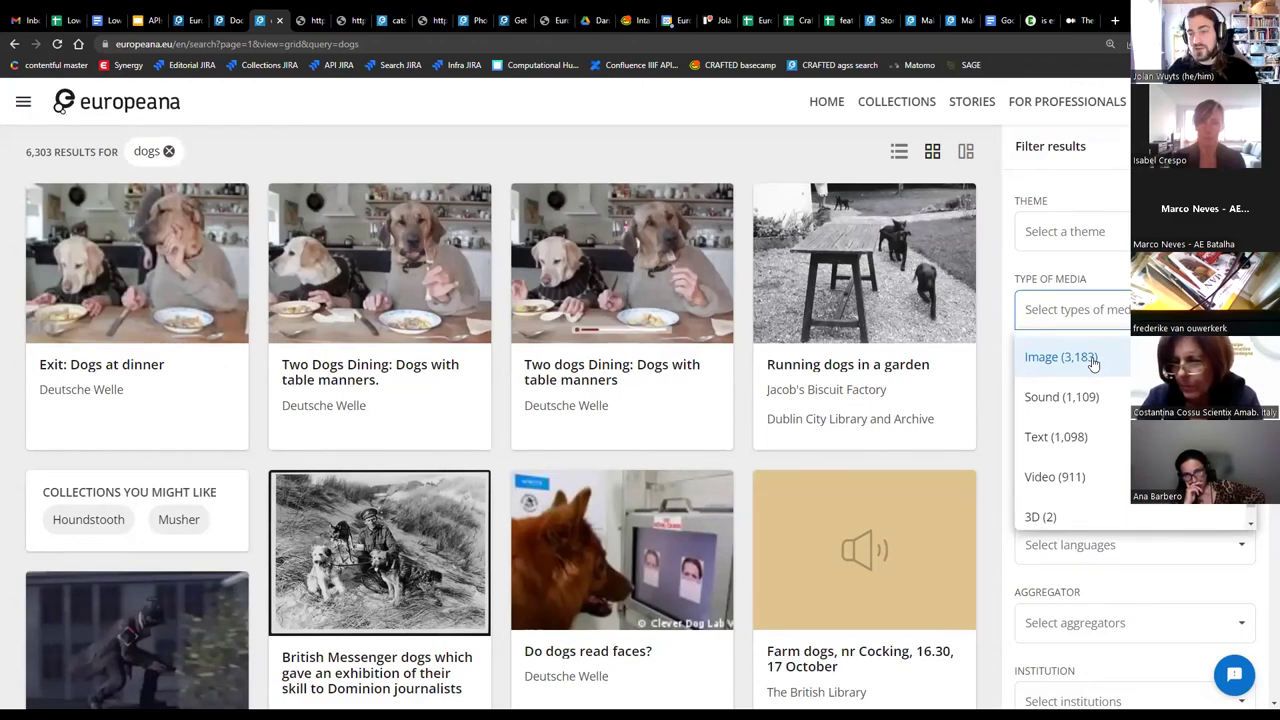
{"action": "left_click", "coordinate": [1060, 357]}
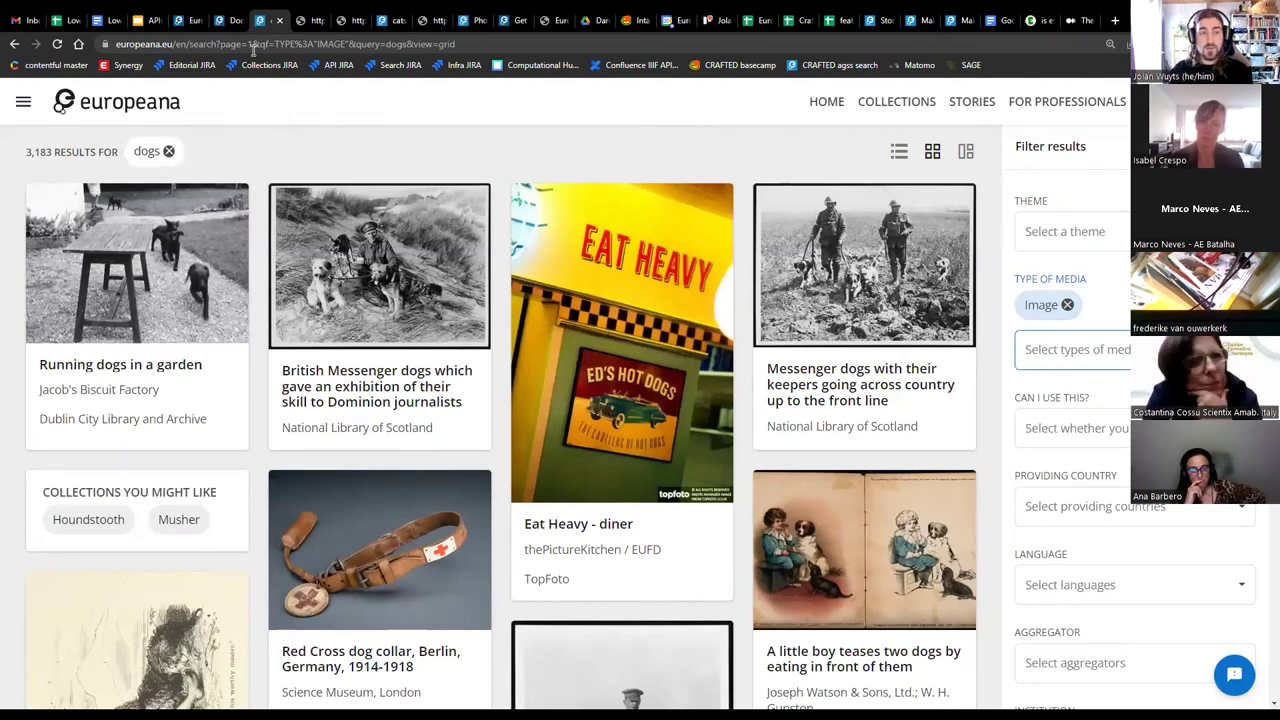
{"action": "left_click", "coordinate": [224, 20]}
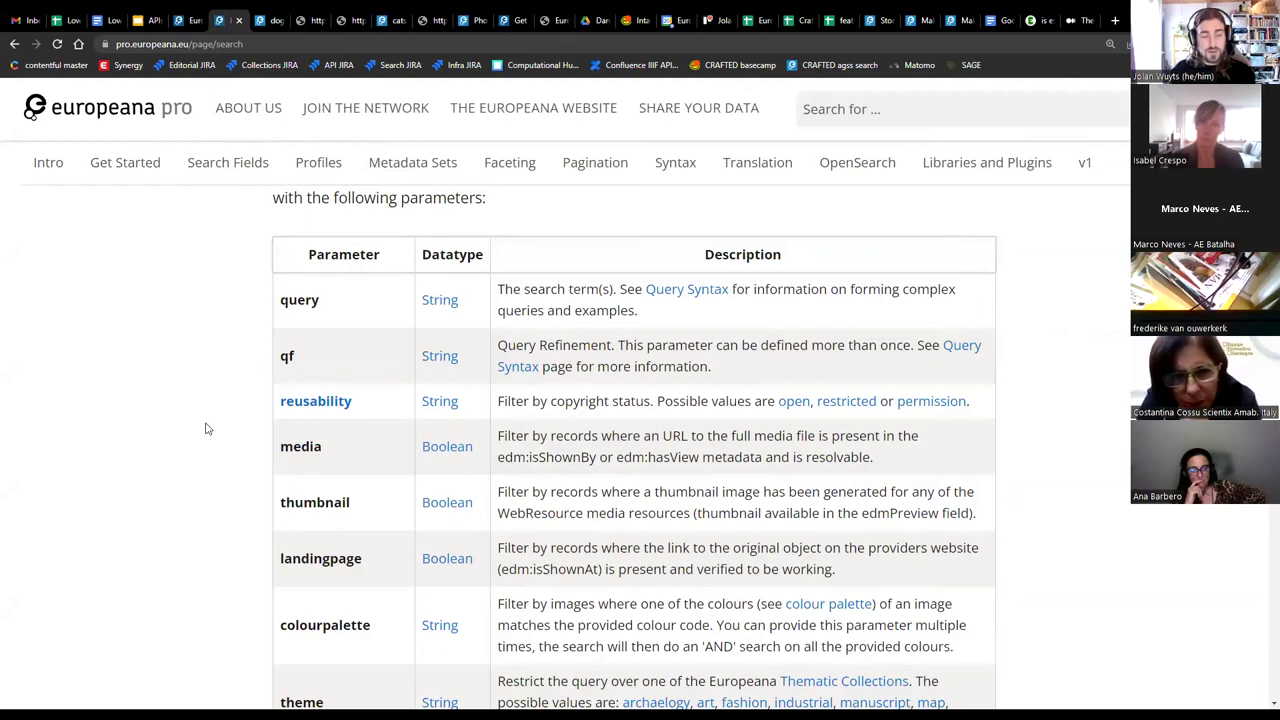
Find 'image' in the documentation and step through its matches, including IMAGE_COLOUR, IMAGE_SIZE and TYPE:IMAGE.
{"action": "scroll", "coordinate": [207, 428], "scroll_direction": "down", "scroll_amount": 2}
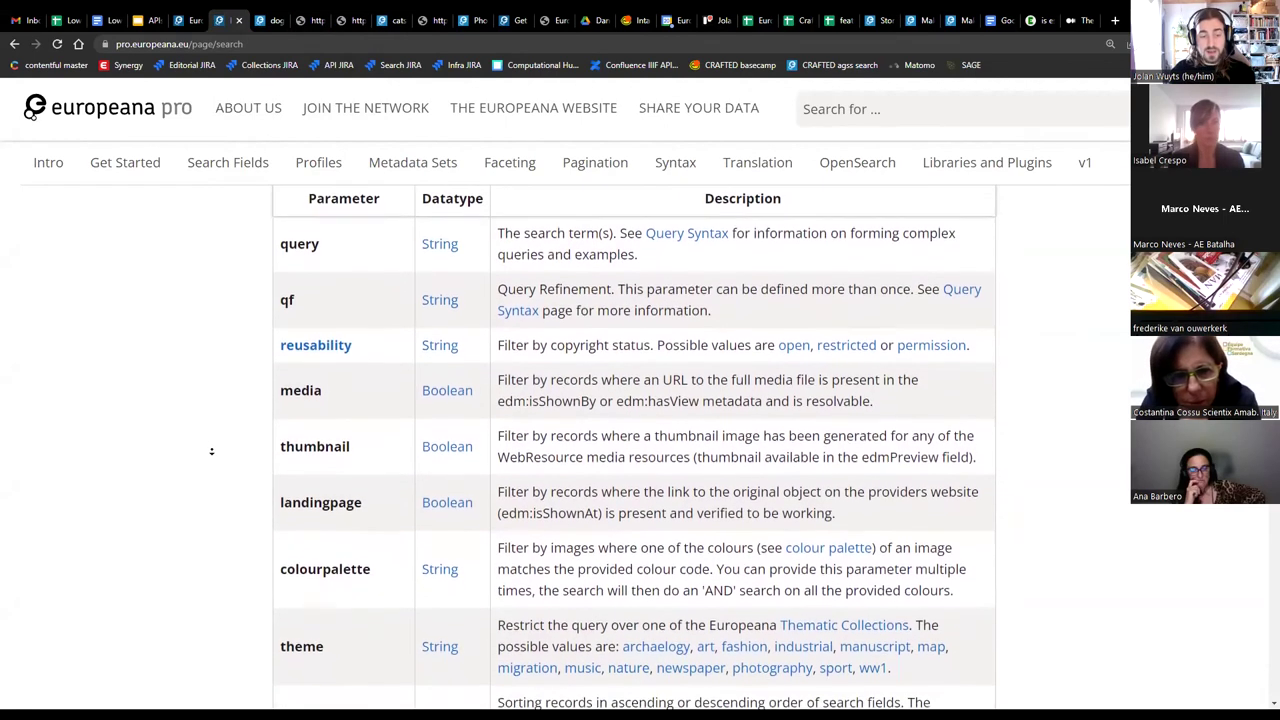
{"action": "scroll", "coordinate": [211, 451], "scroll_direction": "down", "scroll_amount": 1}
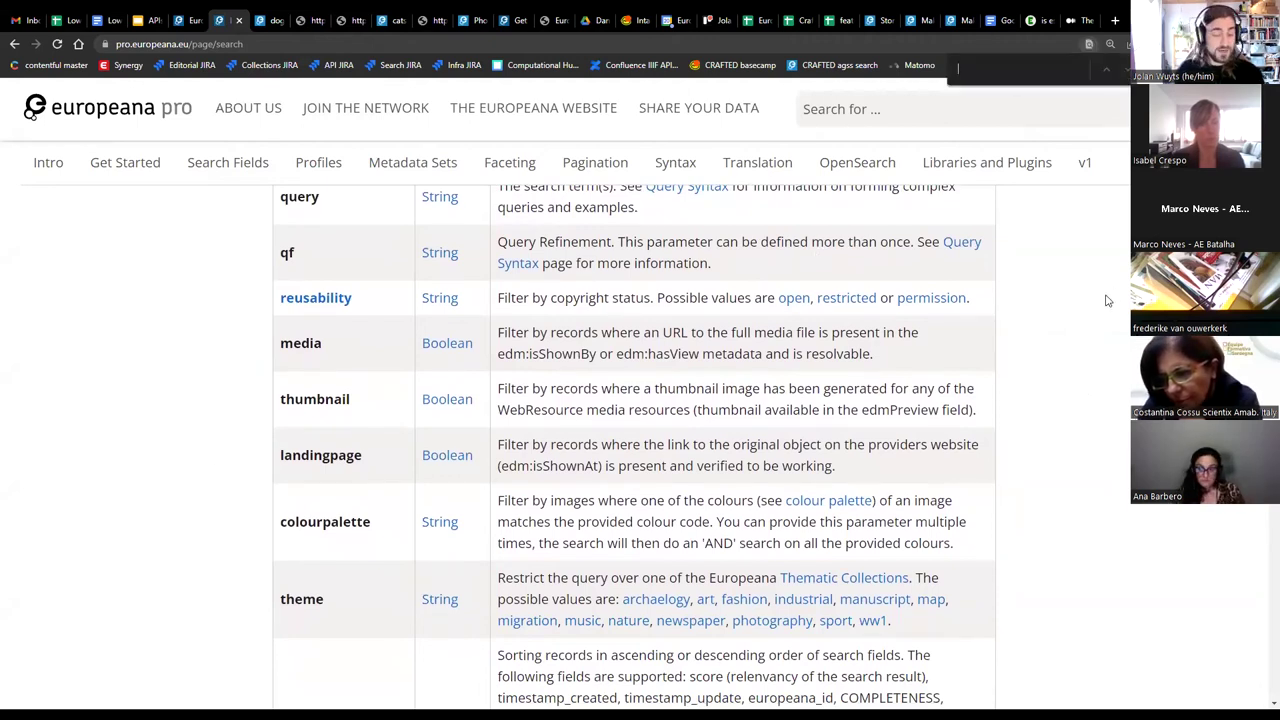
{"action": "type", "text": "image"}
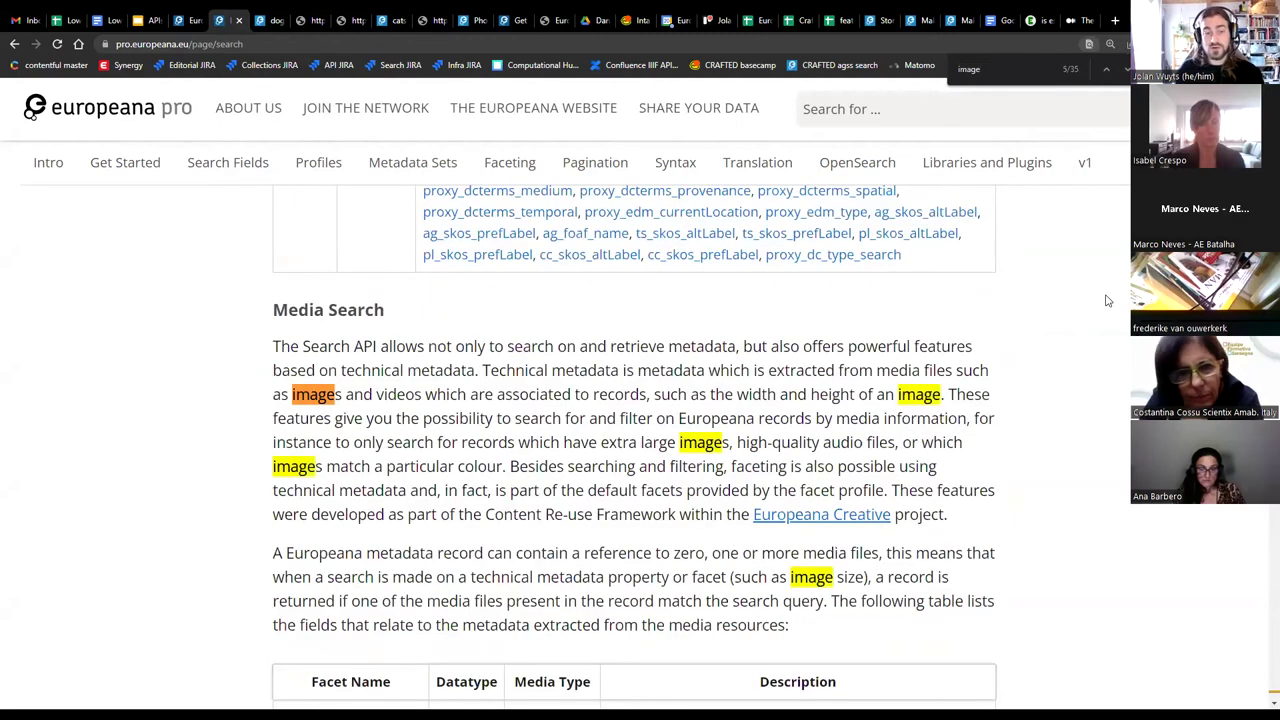
{"action": "key", "text": "Return"}
{"action": "key", "text": "Return"}
{"action": "key", "text": "Return"}
{"action": "key", "text": "Return"}
{"action": "key", "text": "Return"}
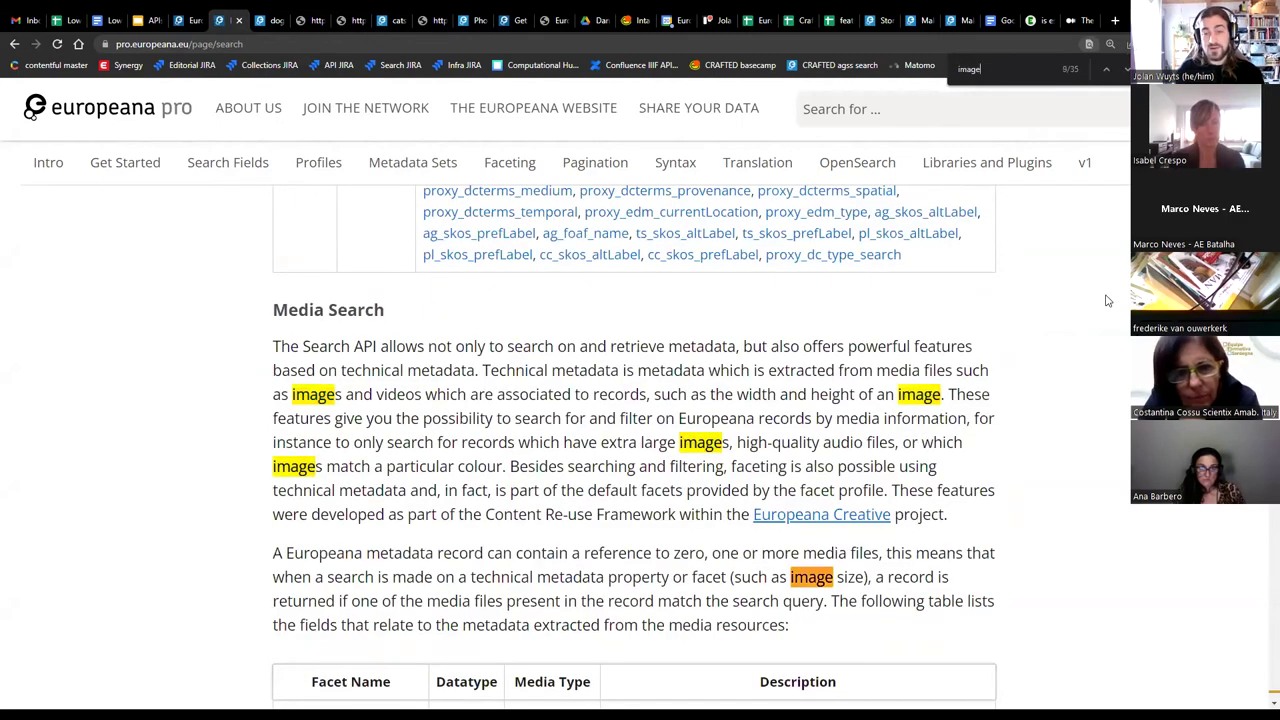
{"action": "key", "text": "Return"}
{"action": "key", "text": "Return"}
{"action": "key", "text": "Return"}
{"action": "key", "text": "Return"}
{"action": "key", "text": "Return"}
{"action": "key", "text": "Return"}
{"action": "key", "text": "Return"}
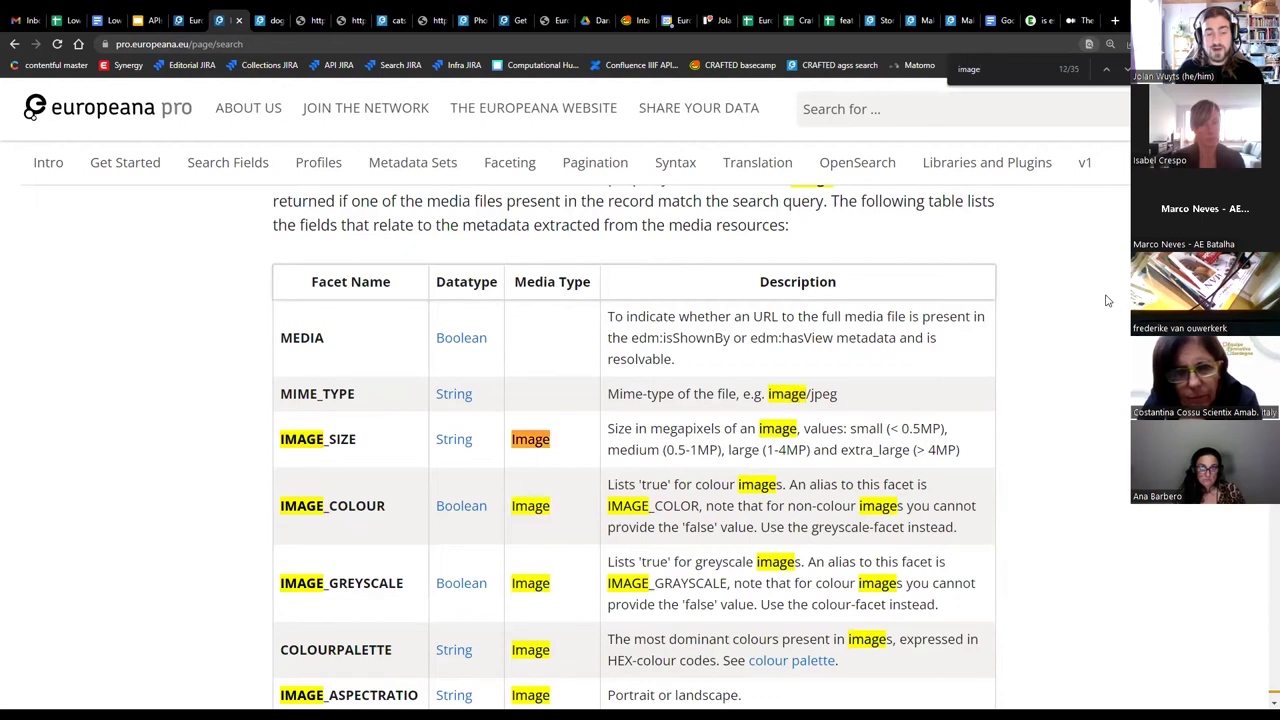
{"action": "key", "text": "Return"}
{"action": "key", "text": "Return"}
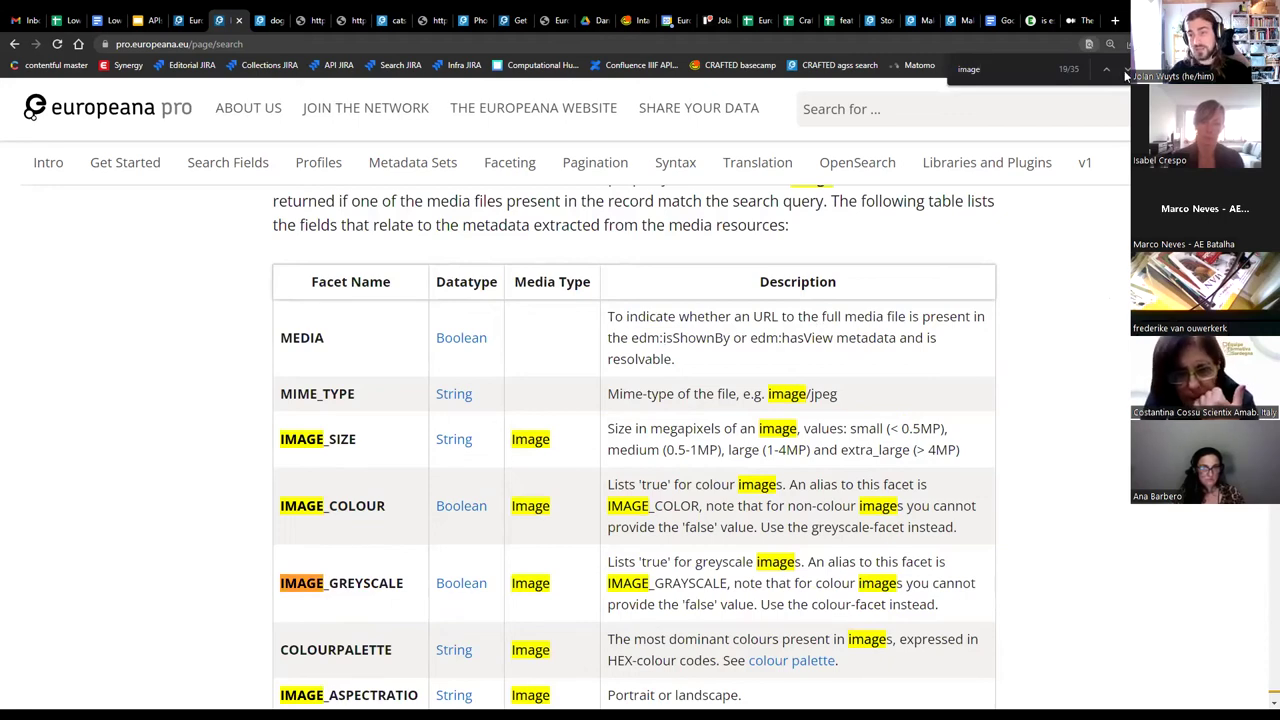
{"action": "key", "text": "Return"}
{"action": "key", "text": "Return"}
{"action": "key", "text": "Return"}
{"action": "key", "text": "Return"}
{"action": "key", "text": "Return"}
{"action": "key", "text": "Return"}
{"action": "key", "text": "Return"}
{"action": "key", "text": "Return"}
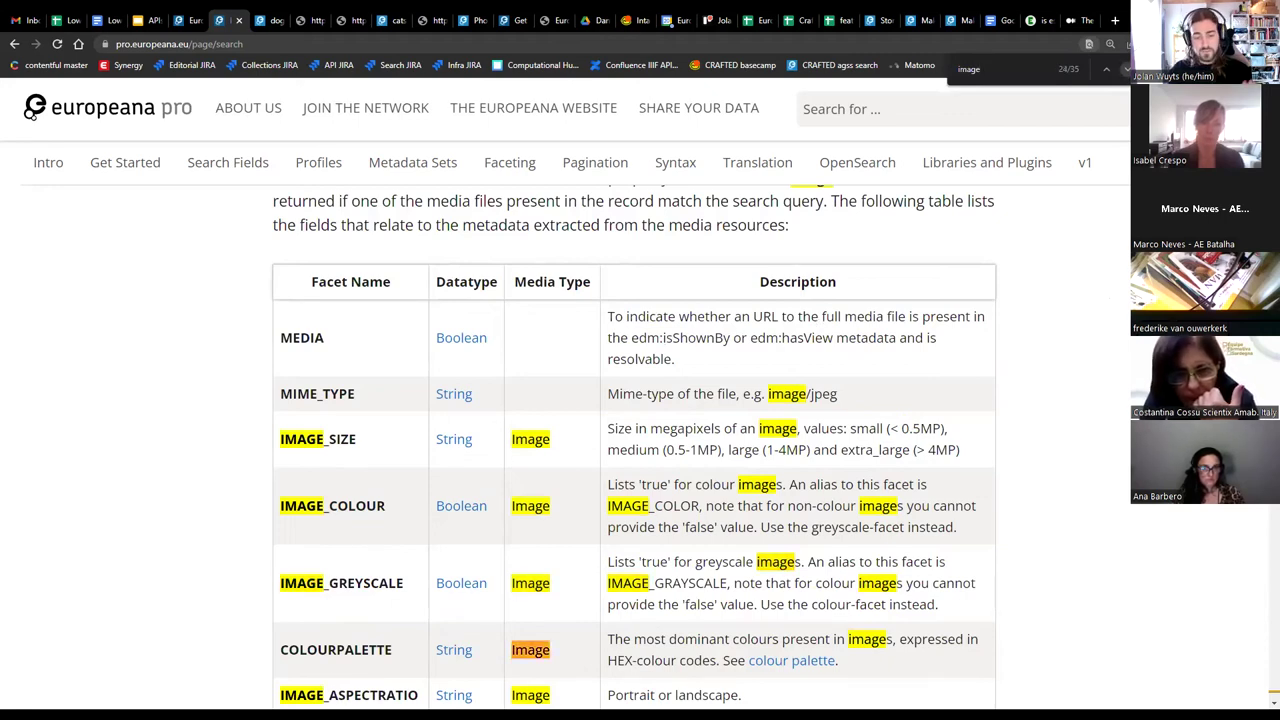
{"action": "key", "text": "Return"}
{"action": "key", "text": "Return"}
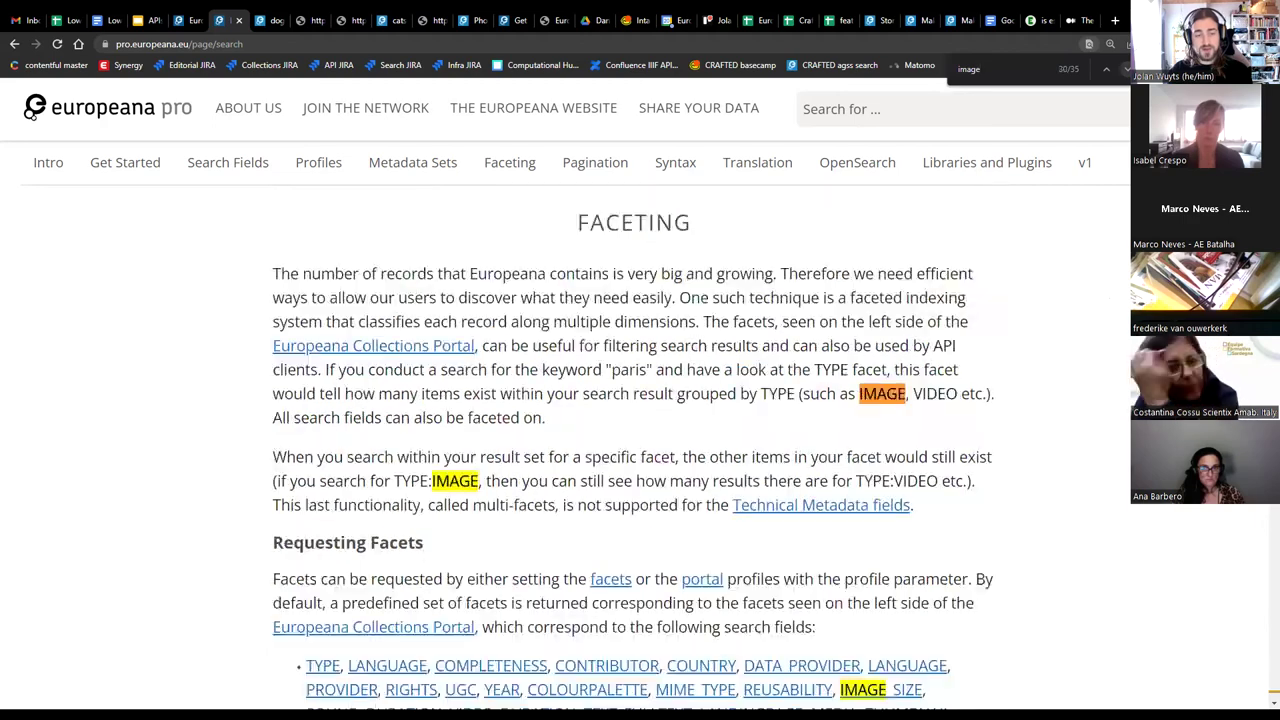
{"action": "key", "text": "Return"}
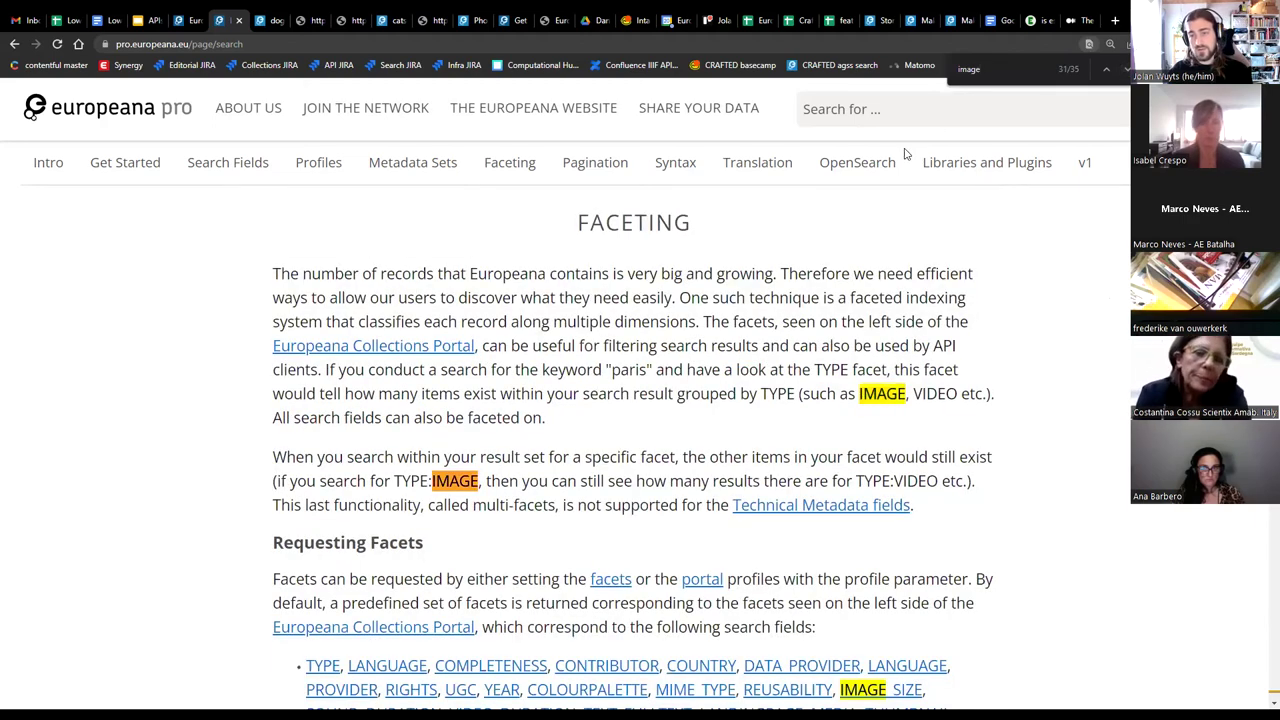
{"action": "key", "text": "Return"}
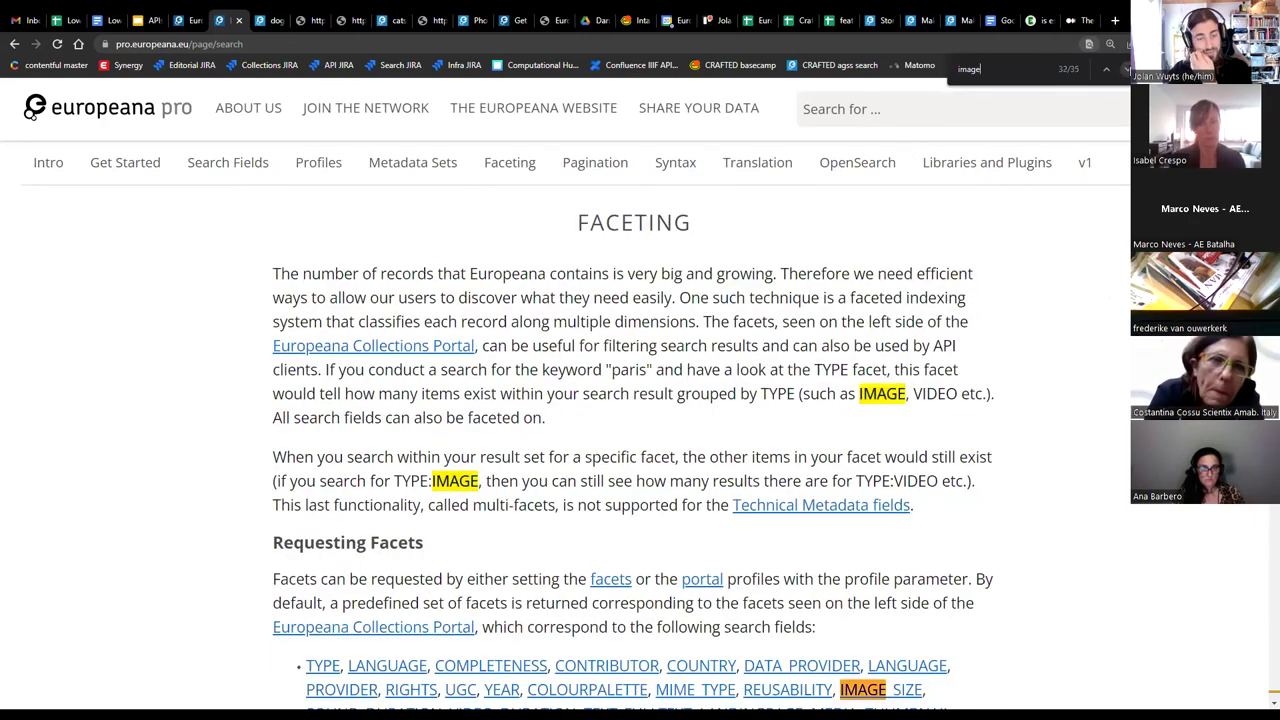
{"action": "key", "text": "Return"}
{"action": "key", "text": "Return"}
{"action": "key", "text": "Return"}
{"action": "key", "text": "Return"}
{"action": "key", "text": "Return"}
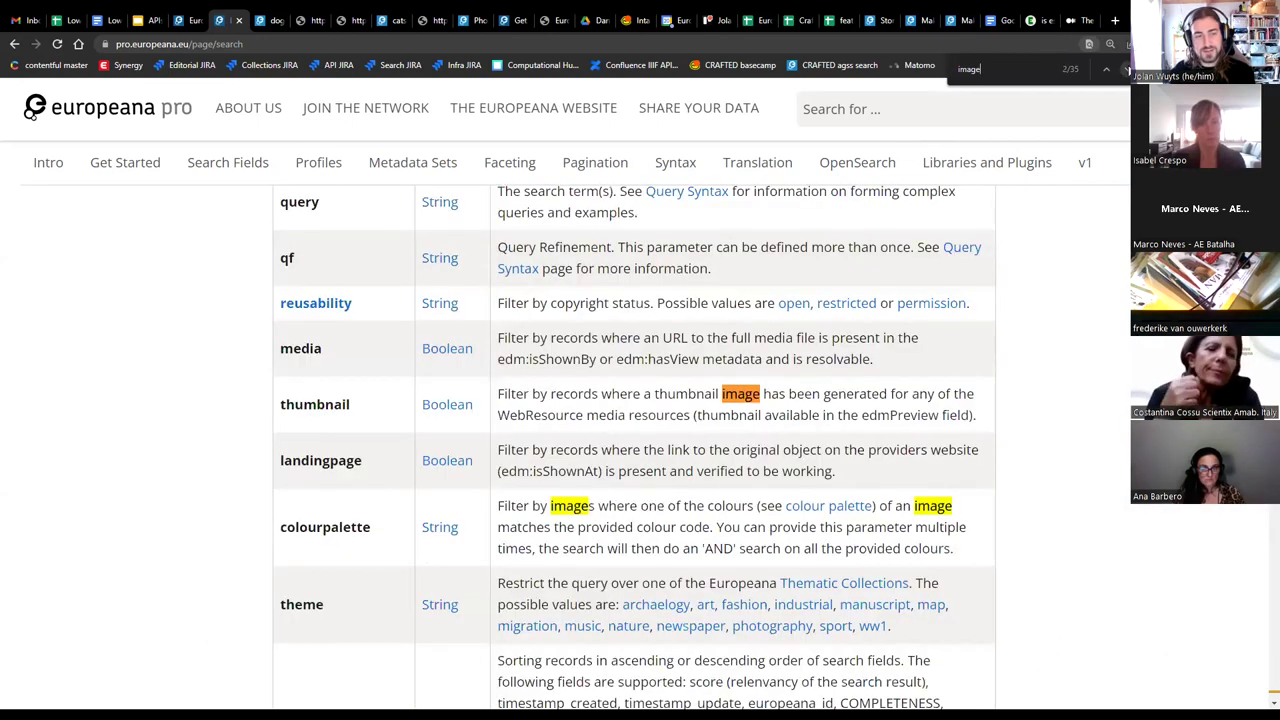
{"action": "left_click", "coordinate": [1127, 70]}
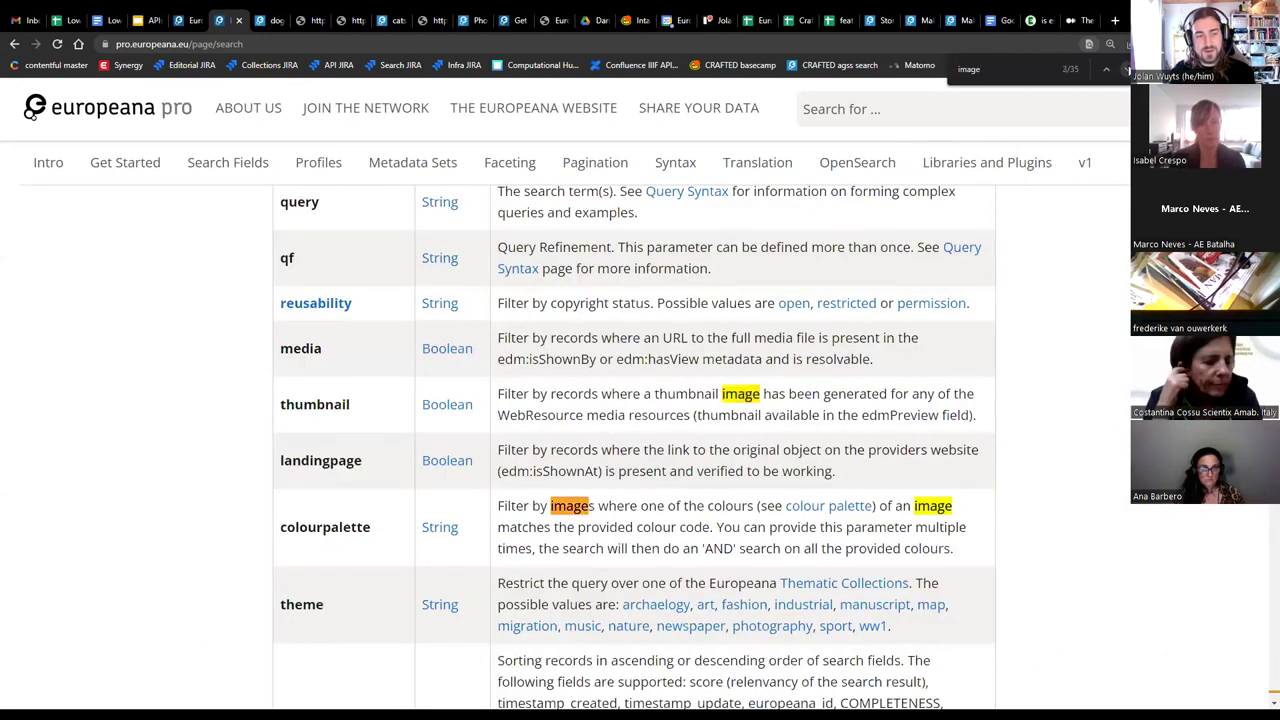
{"action": "left_click", "coordinate": [1127, 70]}
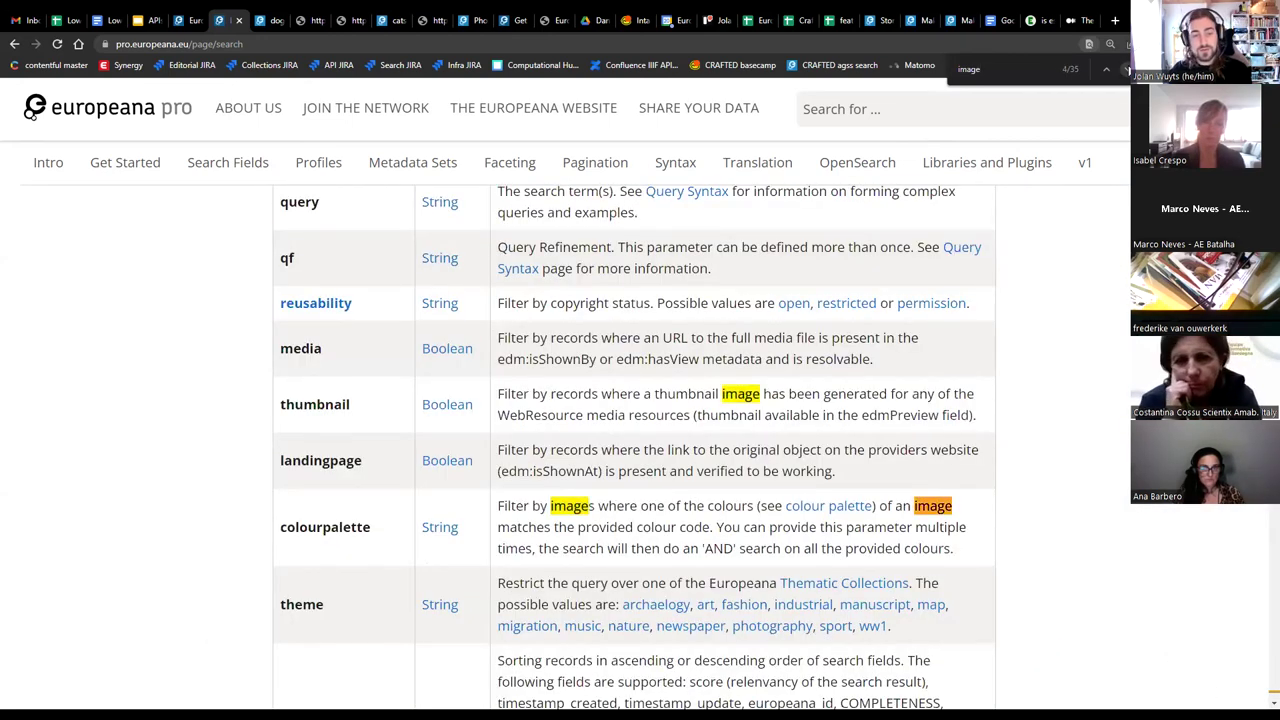
{"action": "left_click", "coordinate": [1127, 70]}
{"action": "left_click", "coordinate": [1127, 70]}
{"action": "left_click", "coordinate": [1127, 70]}
{"action": "left_click", "coordinate": [1127, 70]}
{"action": "left_click", "coordinate": [1127, 70]}
{"action": "left_click", "coordinate": [1127, 70]}
{"action": "left_click", "coordinate": [1127, 70]}
{"action": "left_click", "coordinate": [1127, 70]}
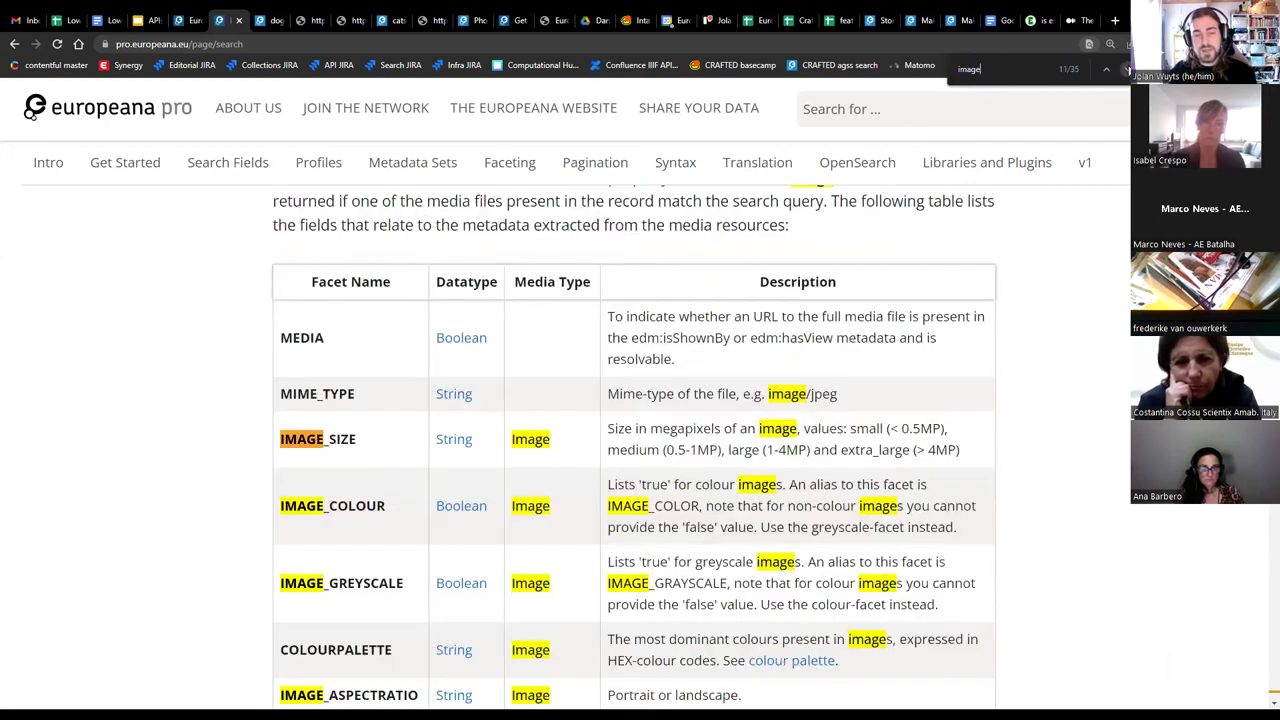
Search for 'type' to reach the type search field mapped to TYPE, then return to the dogs results.
{"action": "double_click", "coordinate": [995, 72]}
{"action": "type", "text": "type"}
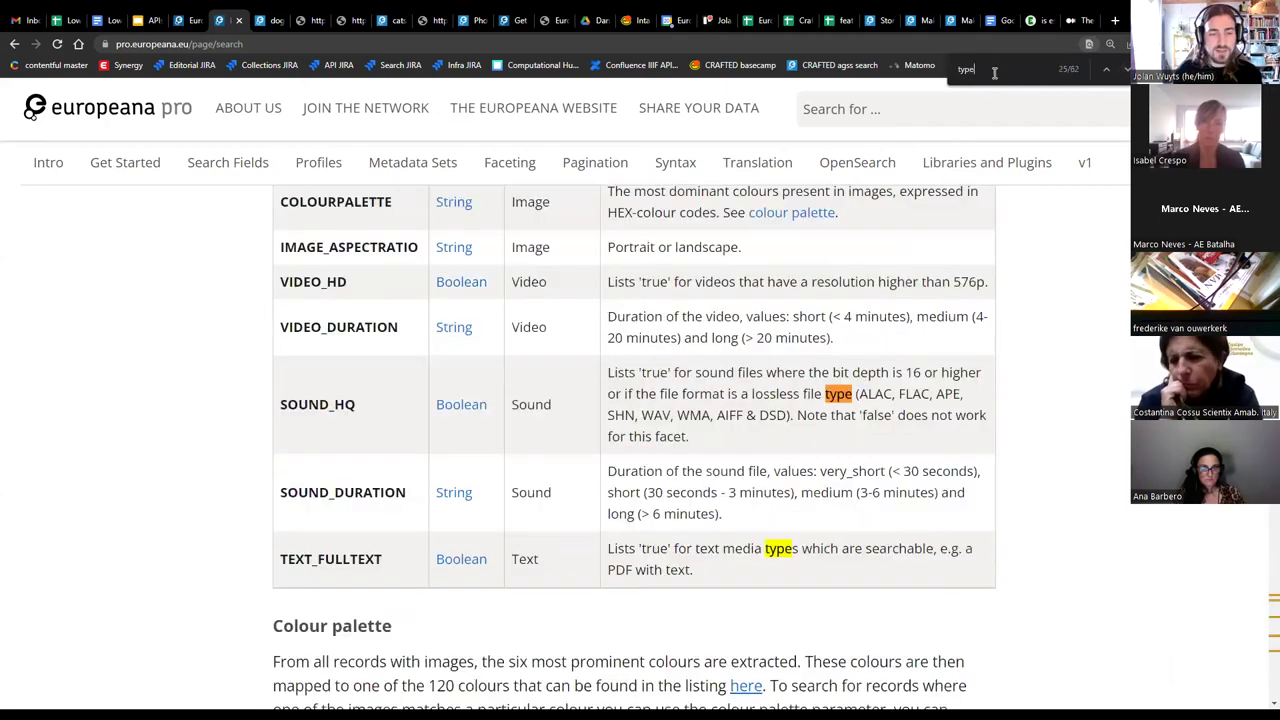
{"action": "key", "text": "Return"}
{"action": "key", "text": "Return"}
{"action": "key", "text": "Return"}
{"action": "key", "text": "Return"}
{"action": "key", "text": "Return"}
{"action": "key", "text": "Return"}
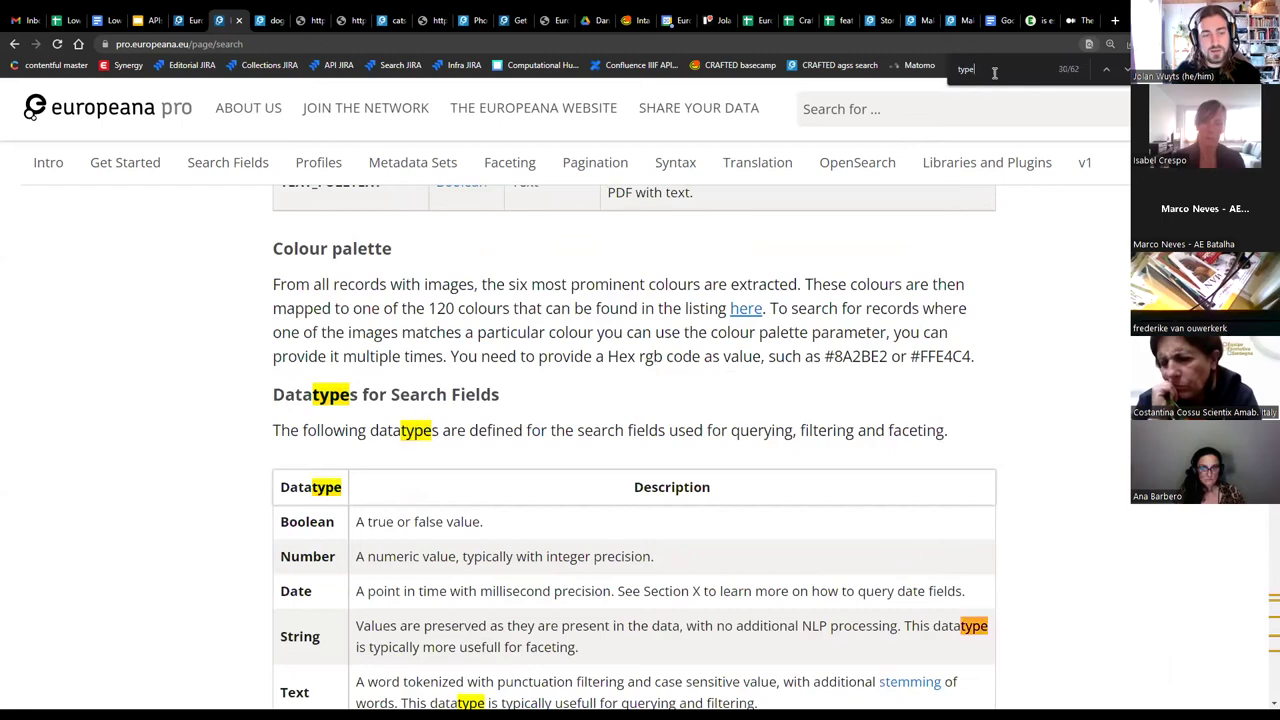
{"action": "key", "text": "Return"}
{"action": "key", "text": "Return"}
{"action": "key", "text": "Return"}
{"action": "key", "text": "Return"}
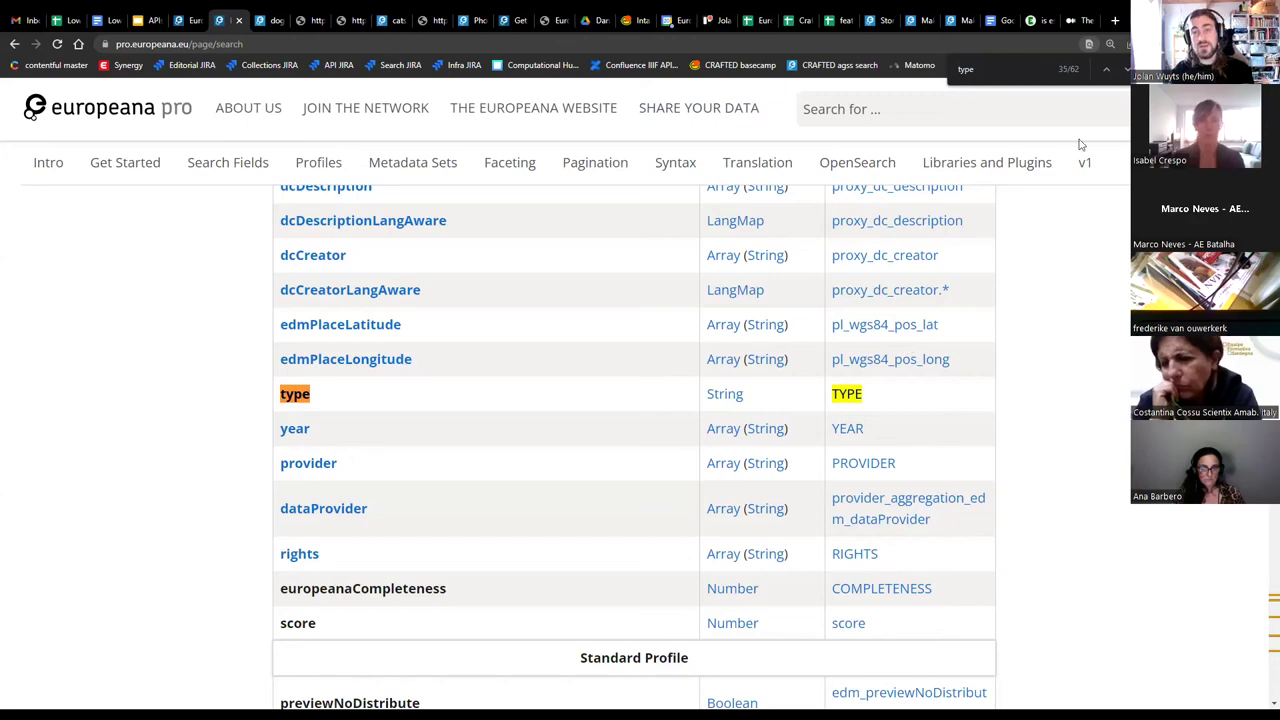
{"action": "left_click", "coordinate": [270, 16]}
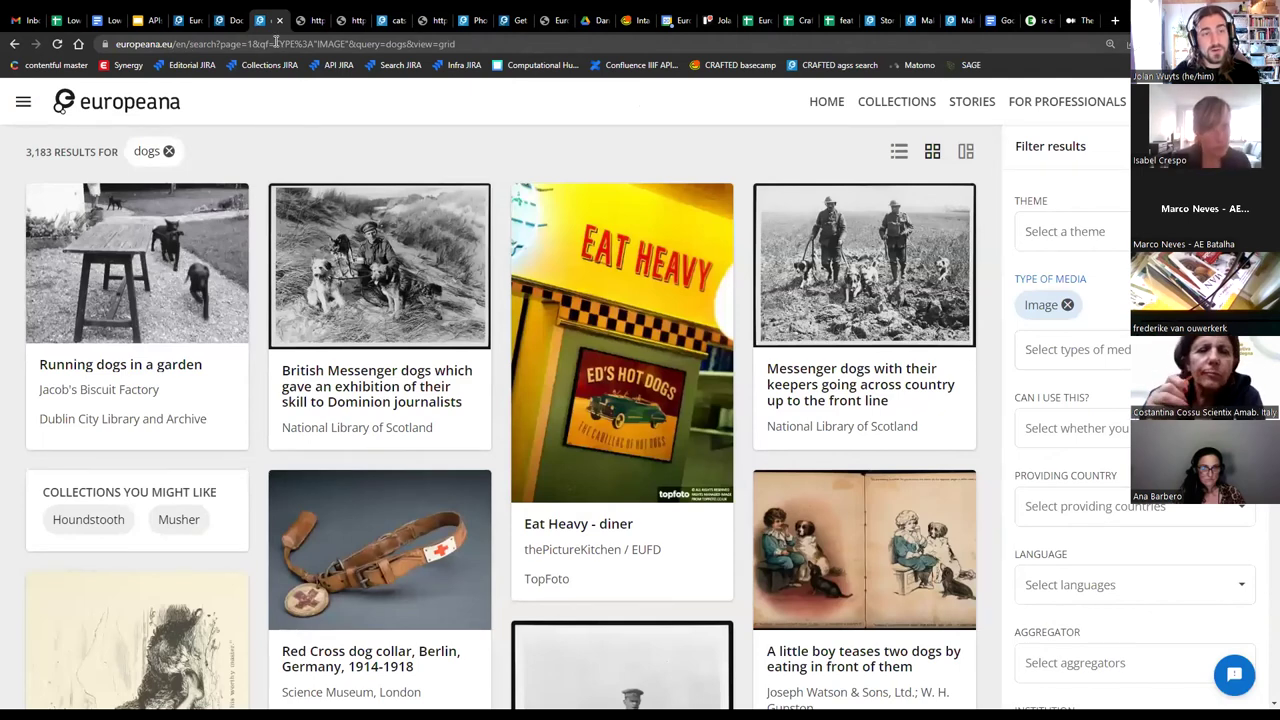
Highlight TYPE%3A"IMAGE" in the results address, then bring up the Search API console.
{"action": "left_click_drag", "start_coordinate": [275, 43], "coordinate": [349, 43]}
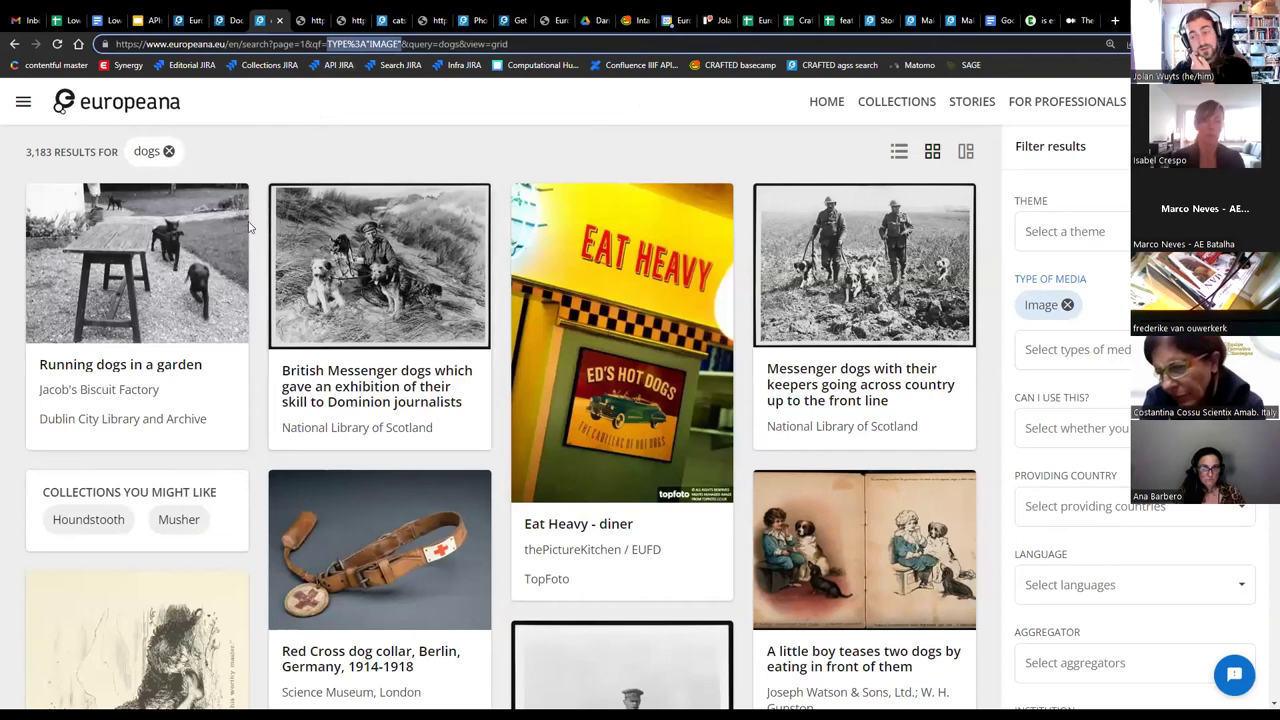
{"action": "left_click", "coordinate": [190, 17]}
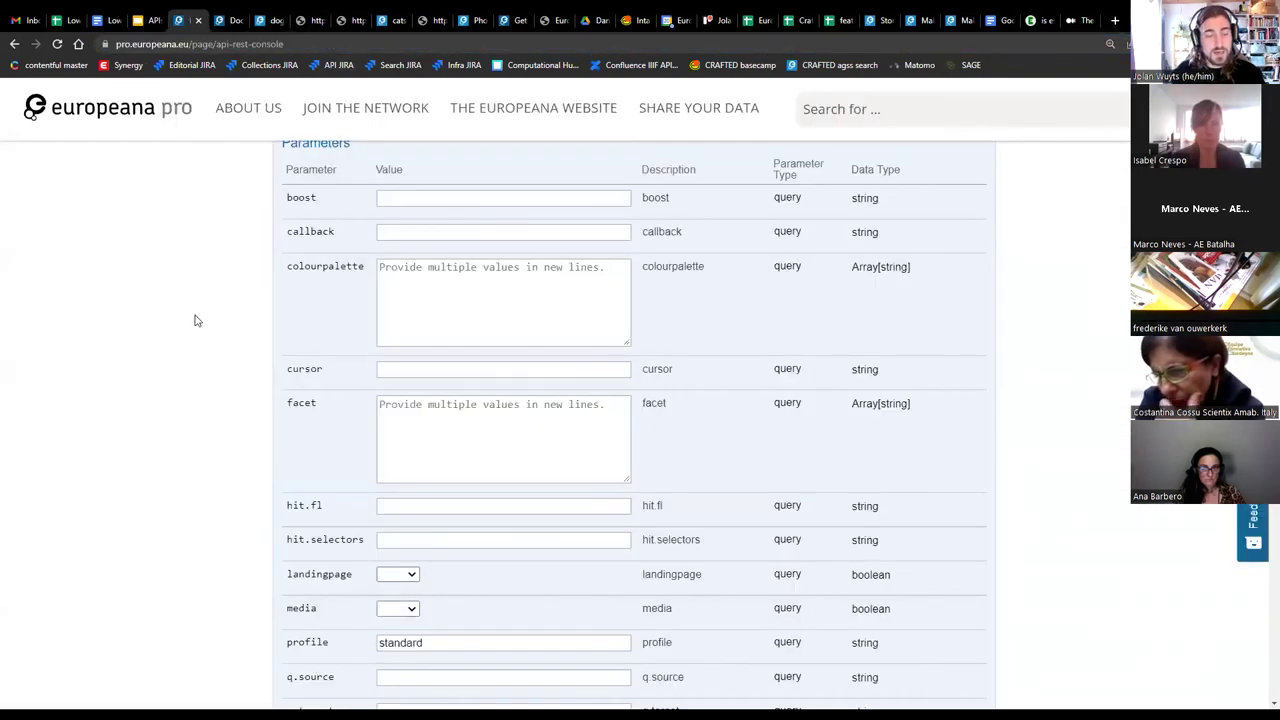
Enter TYPE:"IMAGE" as the console's qf filter value.
{"action": "scroll", "coordinate": [213, 354], "scroll_direction": "down", "scroll_amount": 5}
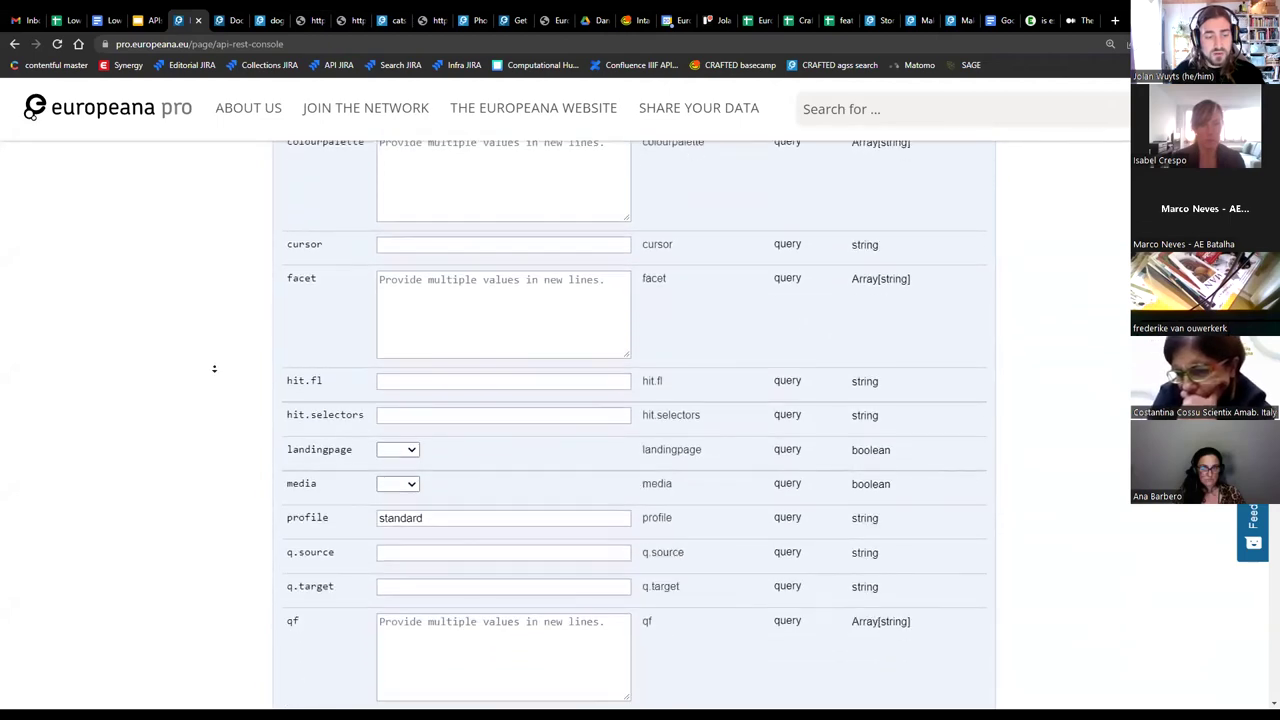
{"action": "scroll", "coordinate": [215, 380], "scroll_direction": "down", "scroll_amount": 2}
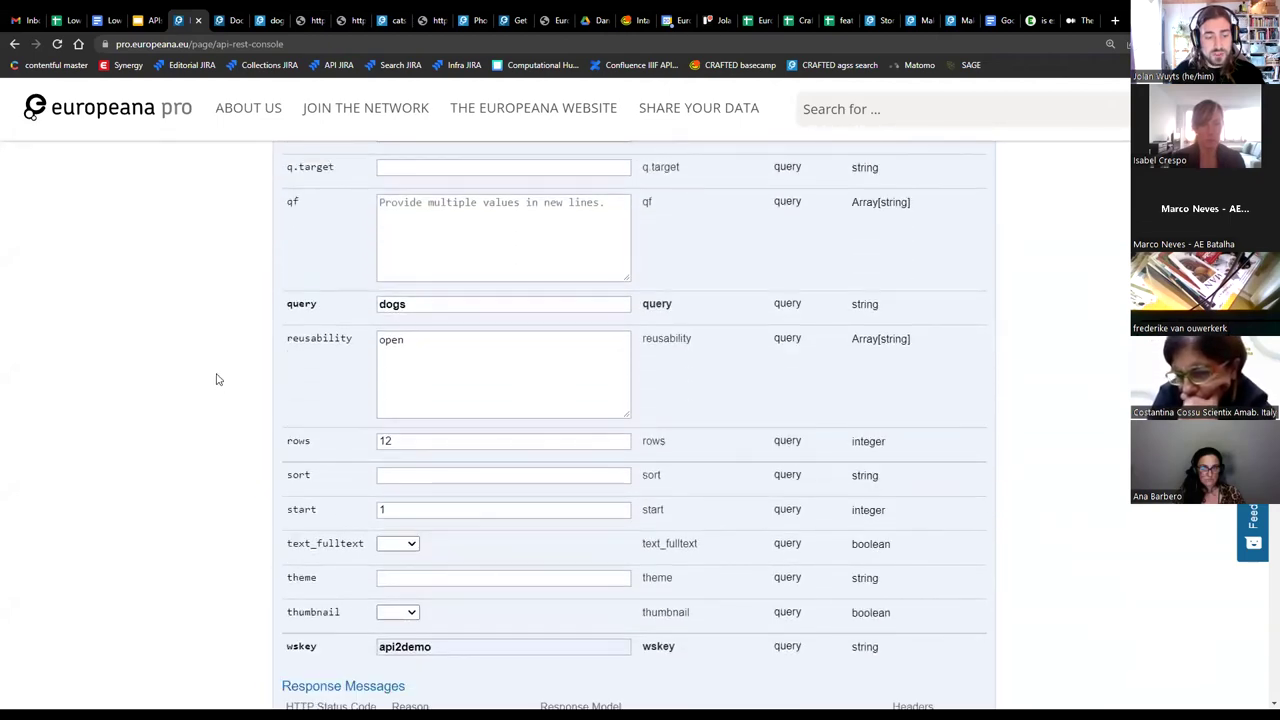
{"action": "scroll", "coordinate": [222, 330], "scroll_direction": "up", "scroll_amount": 1}
{"action": "scroll", "coordinate": [226, 313], "scroll_direction": "up", "scroll_amount": 1}
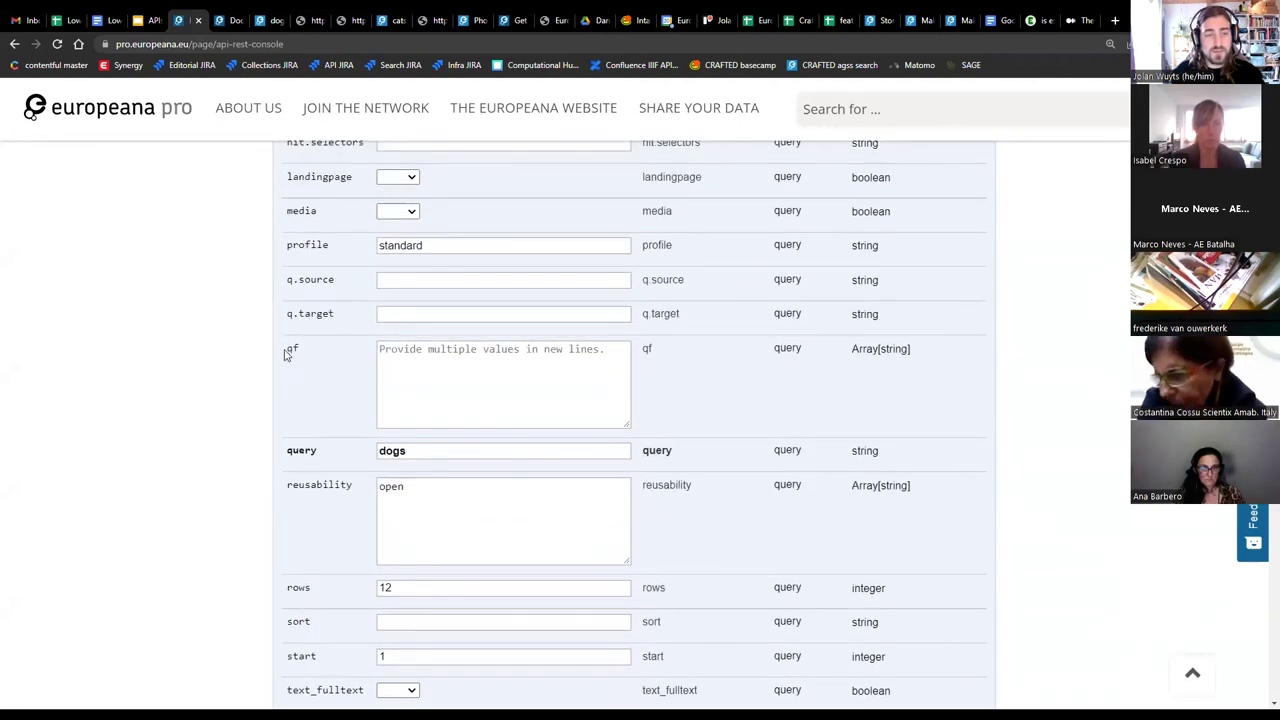
{"action": "double_click", "coordinate": [291, 350]}
{"action": "left_click", "coordinate": [450, 366]}
{"action": "type", "text": "TYPE"}
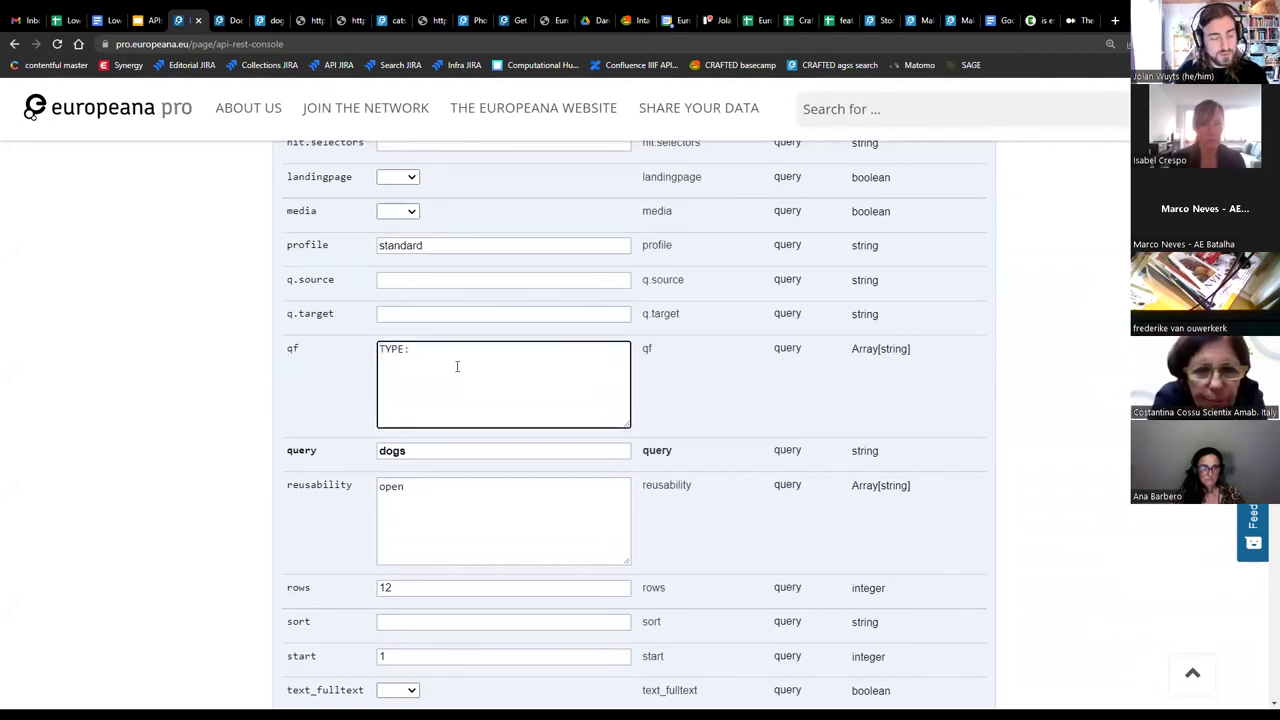
{"action": "type", "text": ":\"o"}
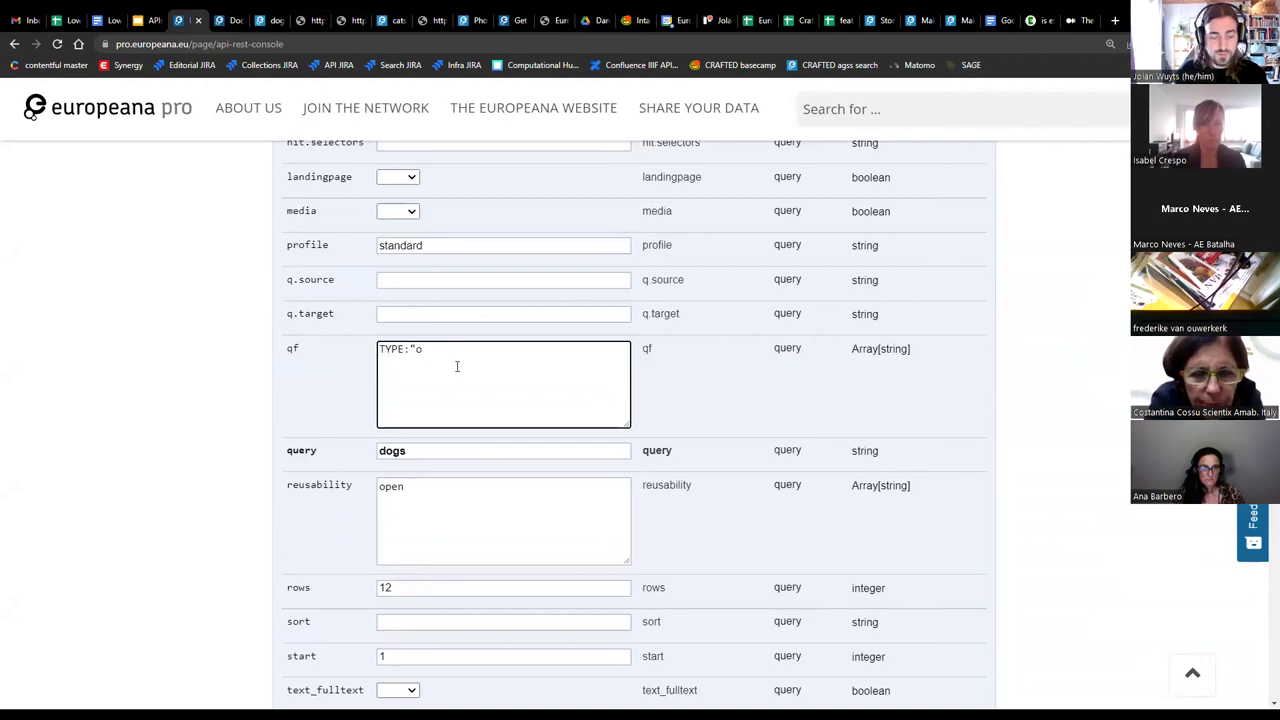
{"action": "key", "text": "BackSpace"}
{"action": "type", "text": "IMAGE"}
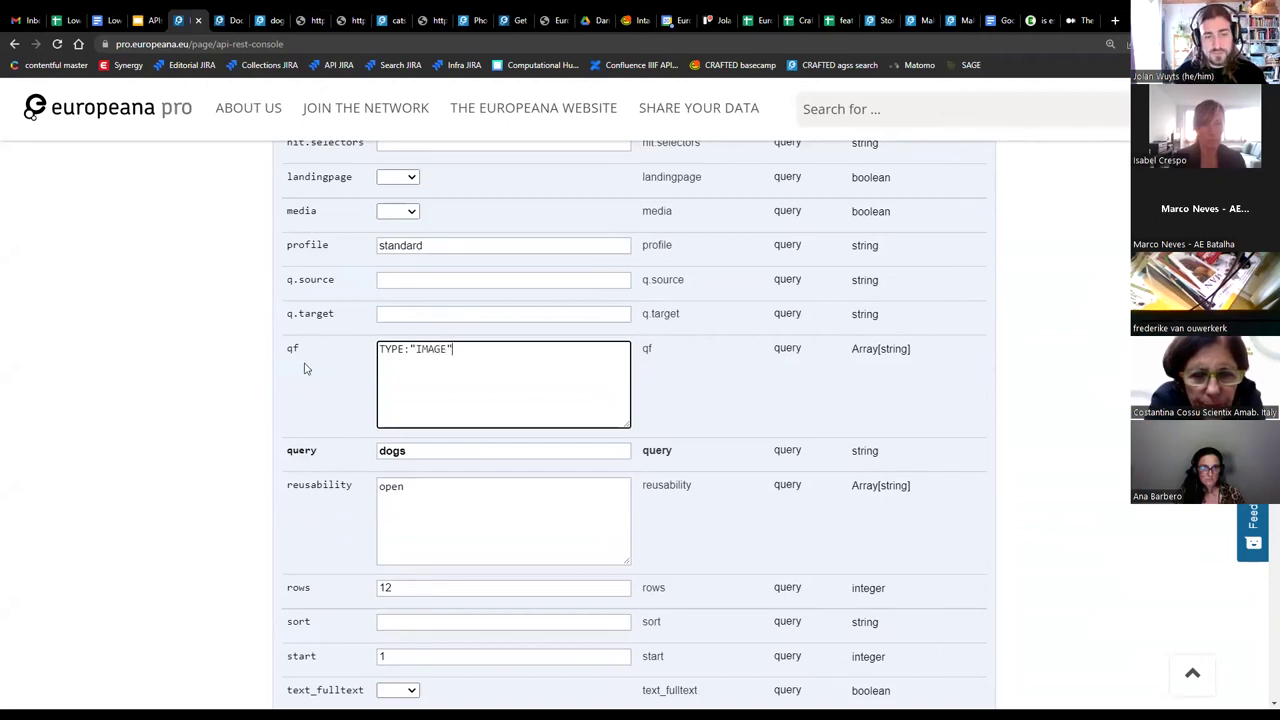
{"action": "left_click", "coordinate": [306, 369]}
Remove the 'open' reusability value and run the search, returning 4265 total results.
{"action": "scroll", "coordinate": [220, 470], "scroll_direction": "down", "scroll_amount": 4}
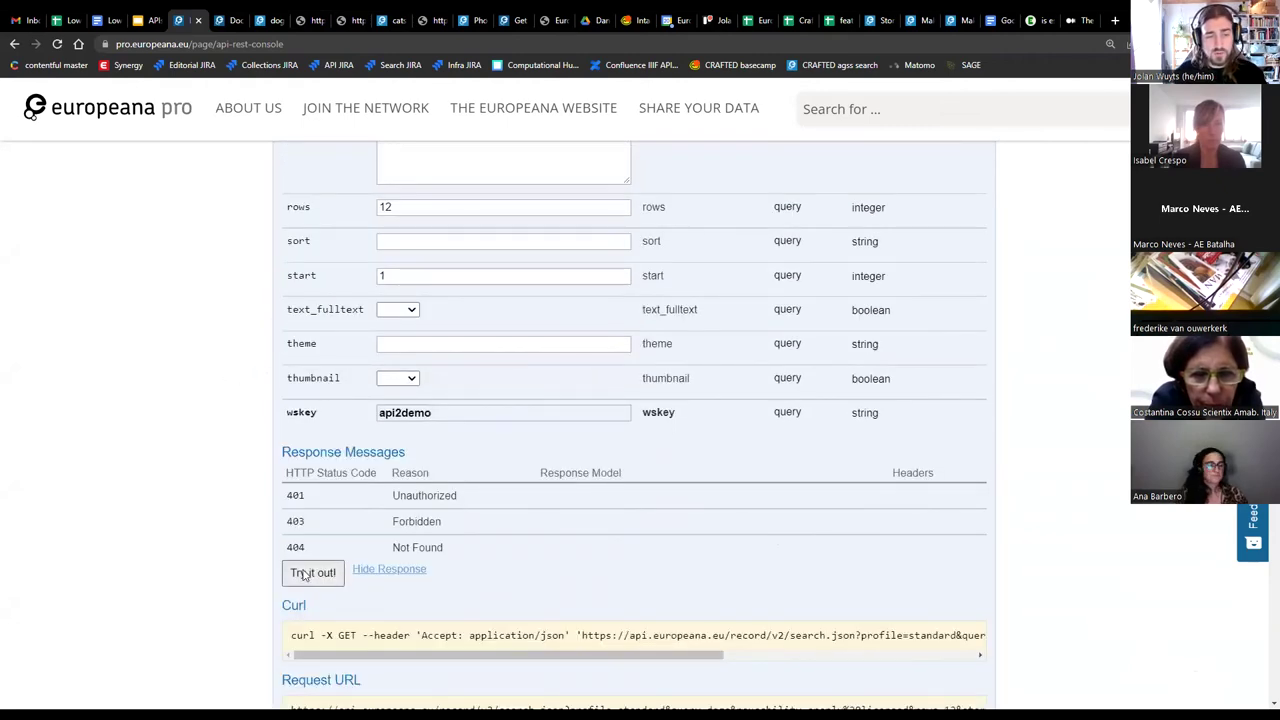
{"action": "scroll", "coordinate": [231, 453], "scroll_direction": "up", "scroll_amount": 3}
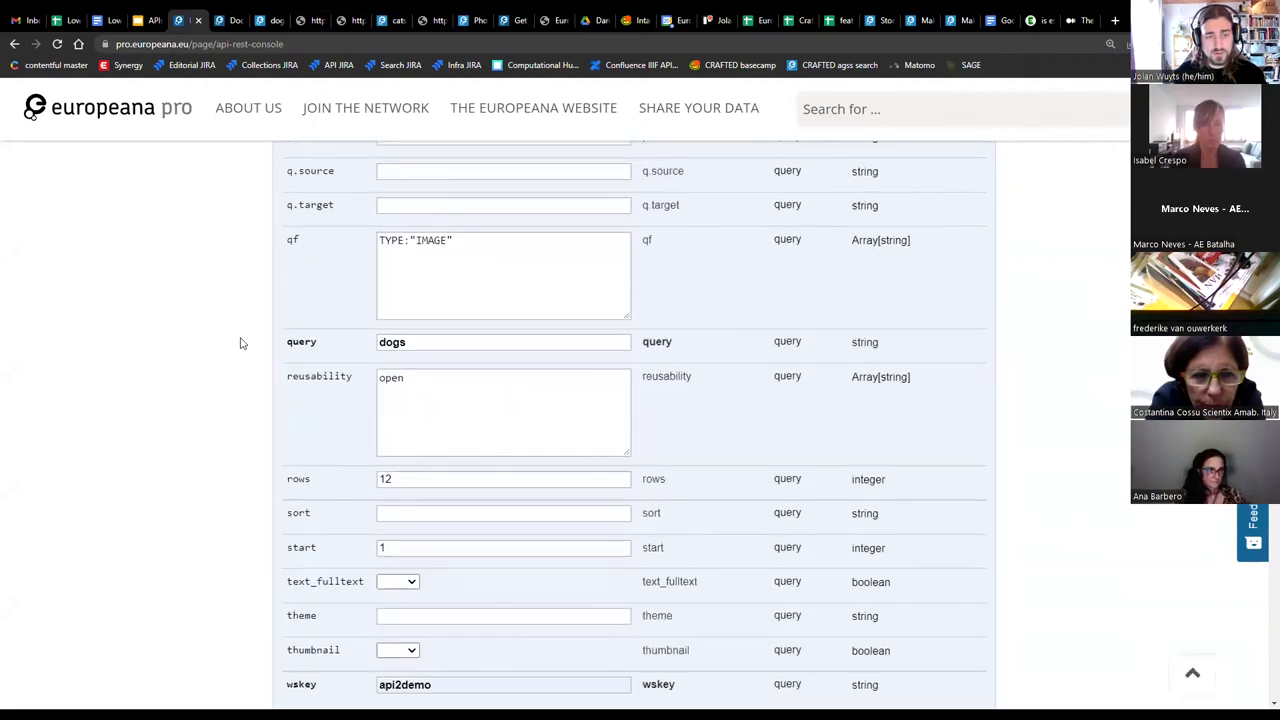
{"action": "double_click", "coordinate": [400, 378]}
{"action": "key", "text": "BackSpace"}
{"action": "middle_click", "coordinate": [172, 445]}
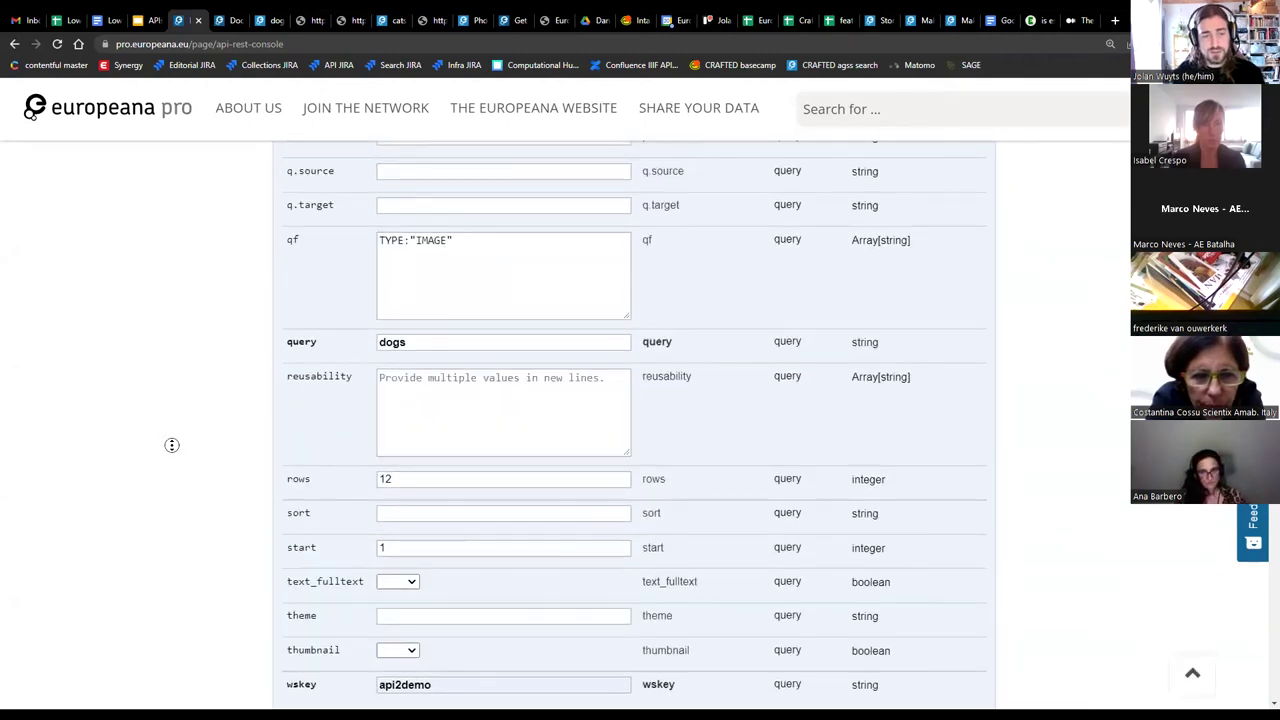
{"action": "left_click", "coordinate": [306, 553]}
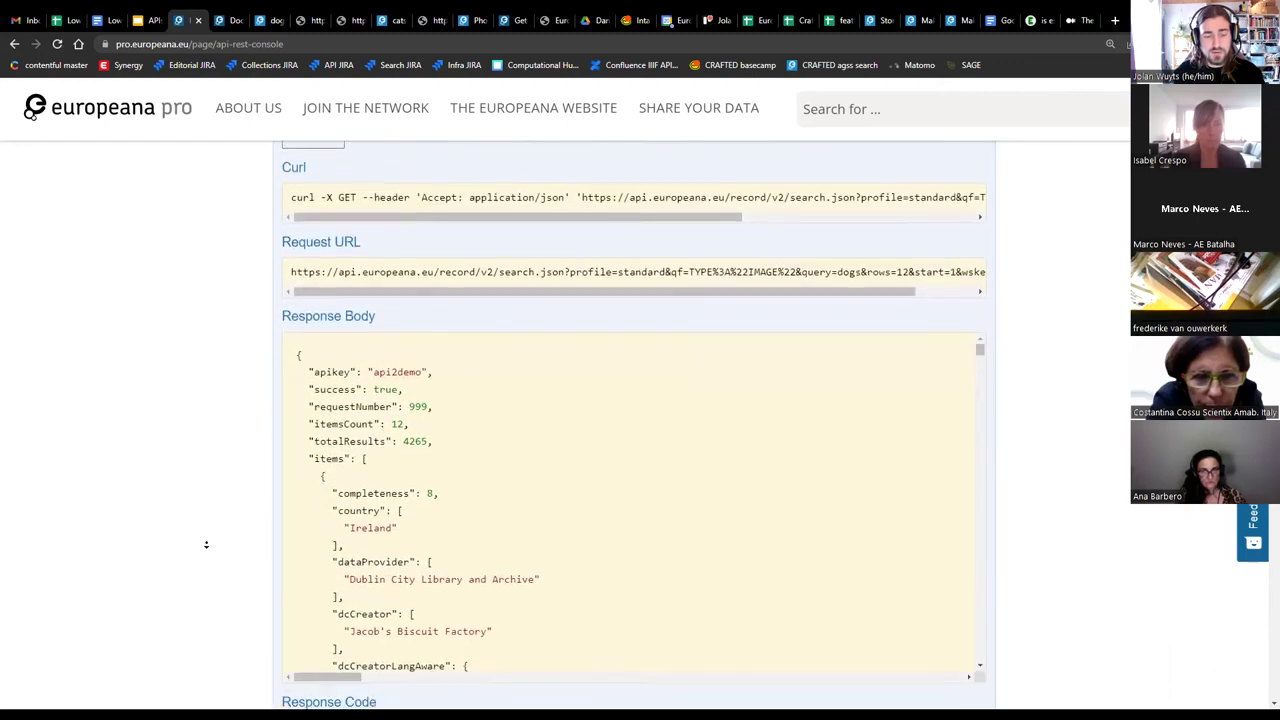
{"action": "left_click_drag", "start_coordinate": [403, 377], "coordinate": [457, 382]}
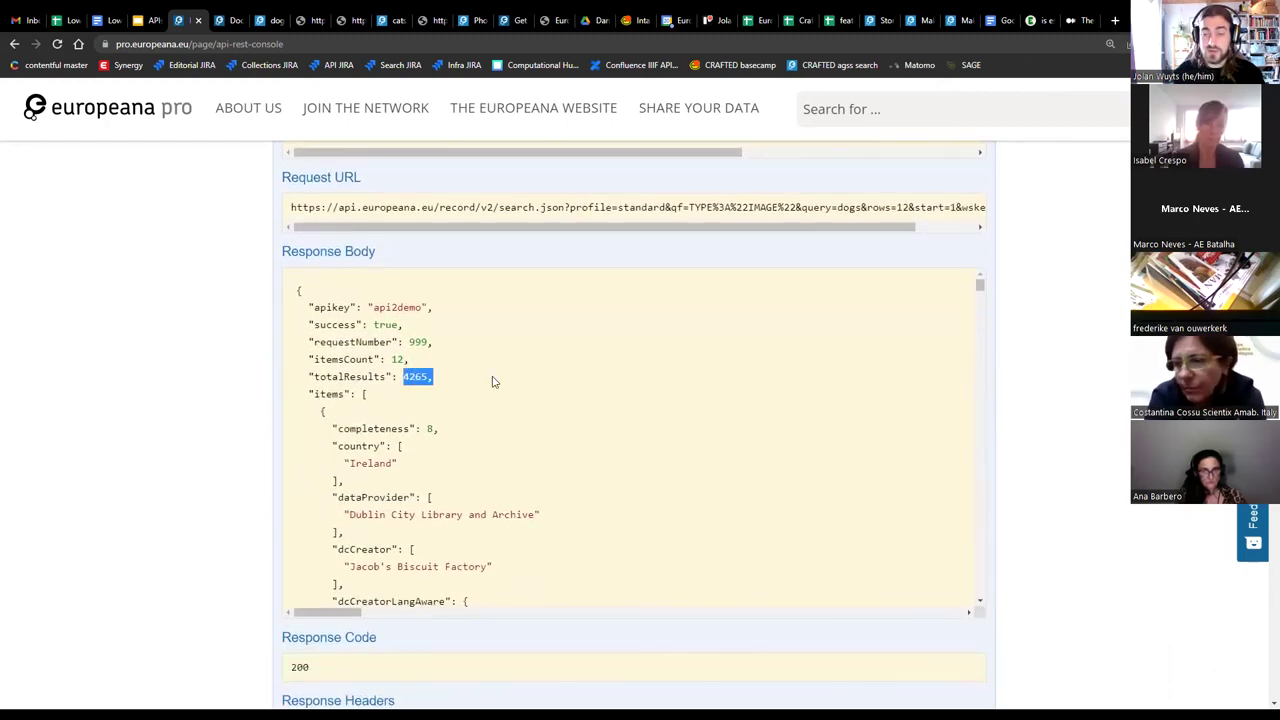
{"action": "left_click", "coordinate": [360, 362]}
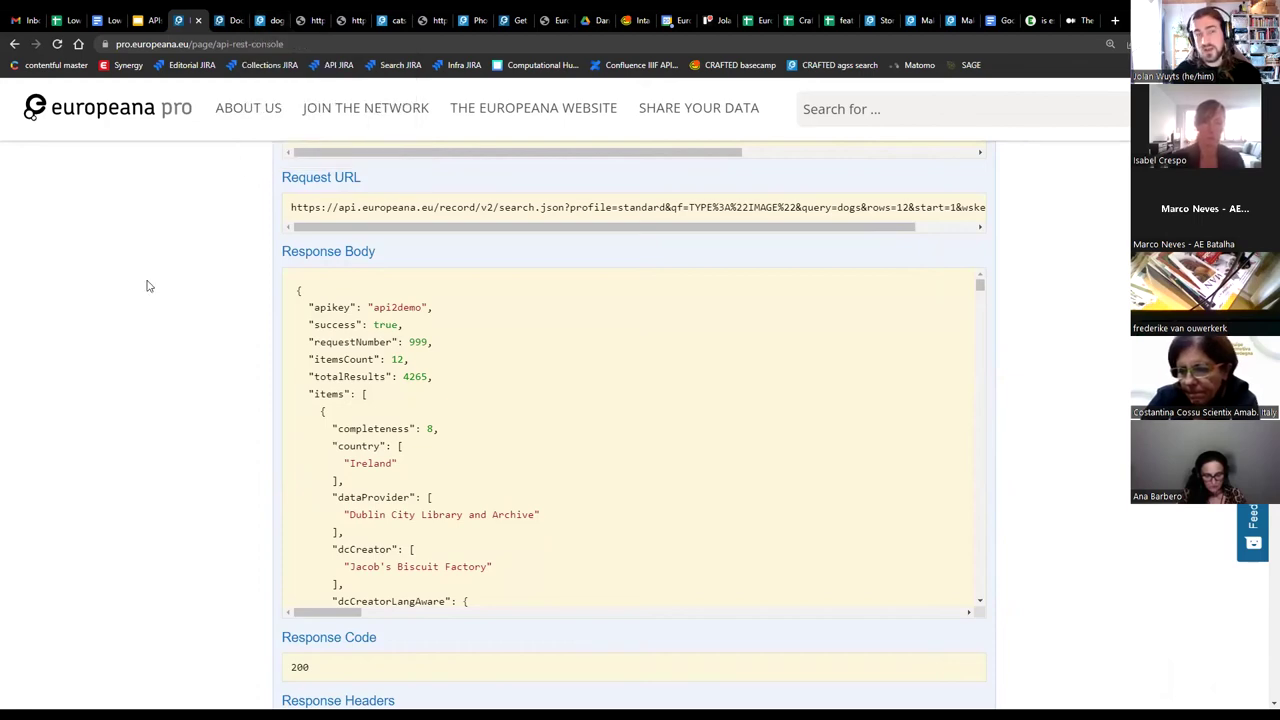
Open the dogs image search's API requests at 175% zoom and follow the first record search request.
{"action": "left_click", "coordinate": [268, 20]}
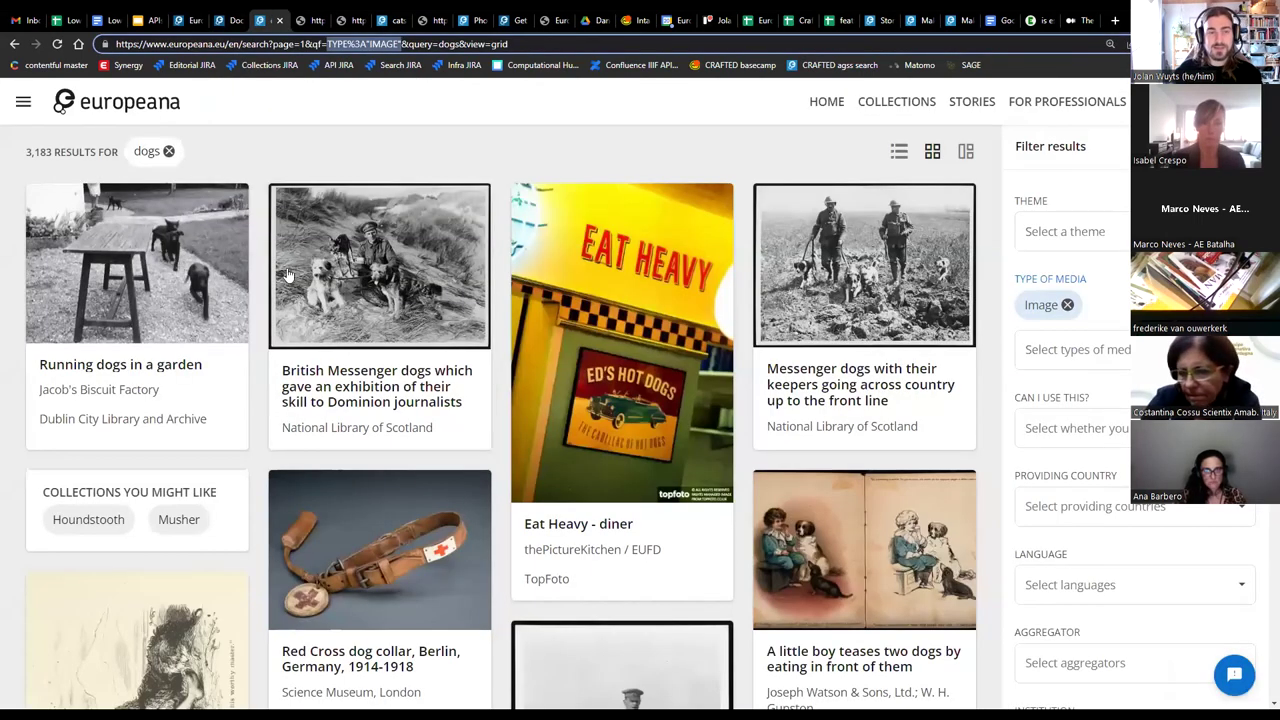
{"action": "left_click", "coordinate": [364, 159]}
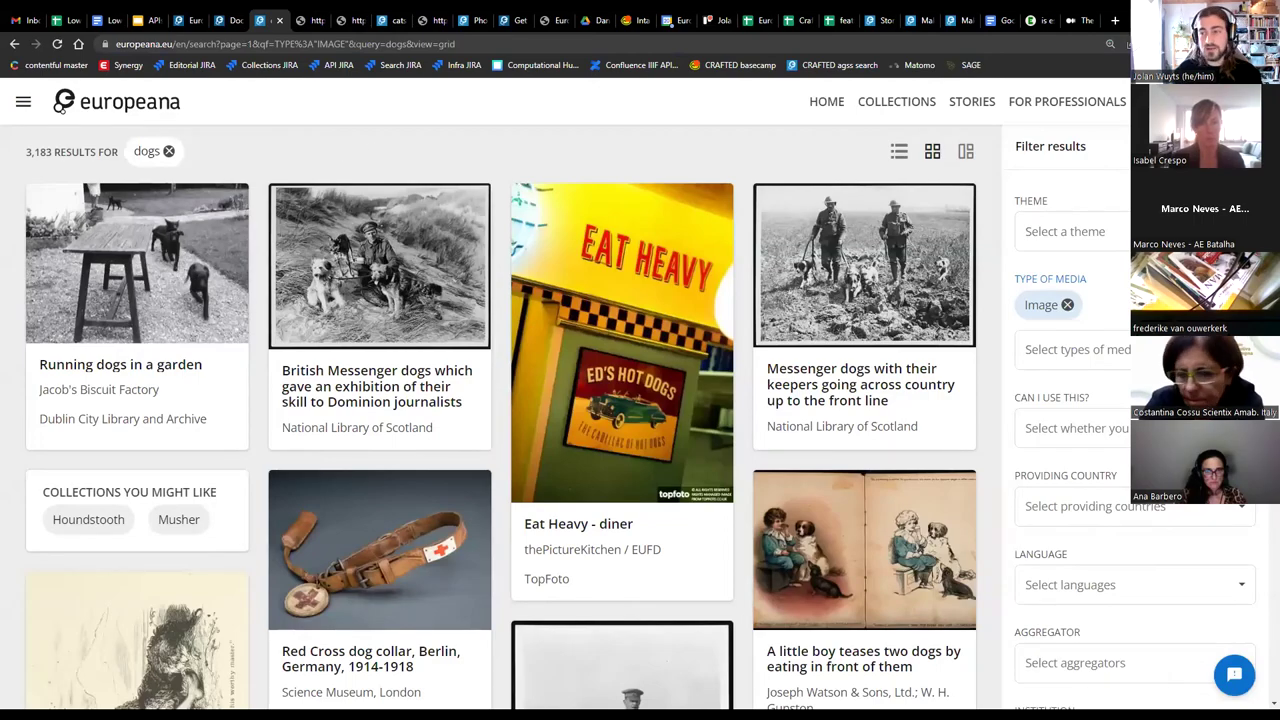
{"action": "scroll", "coordinate": [60, 108], "scroll_direction": "down", "scroll_amount": 15}
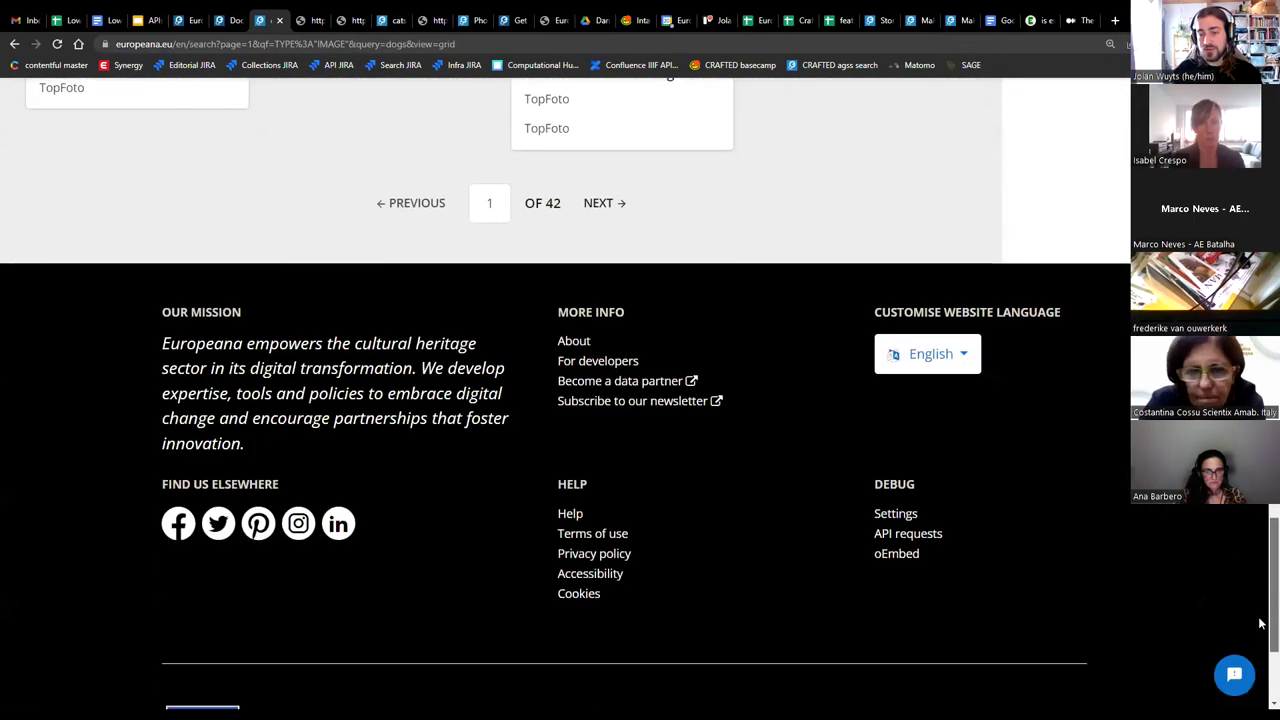
{"action": "scroll", "coordinate": [60, 100], "scroll_direction": "up", "scroll_amount": 10}
{"action": "scroll", "coordinate": [60, 100], "scroll_direction": "up", "scroll_amount": 4}
{"action": "scroll", "coordinate": [60, 108], "scroll_direction": "up", "scroll_amount": 3}
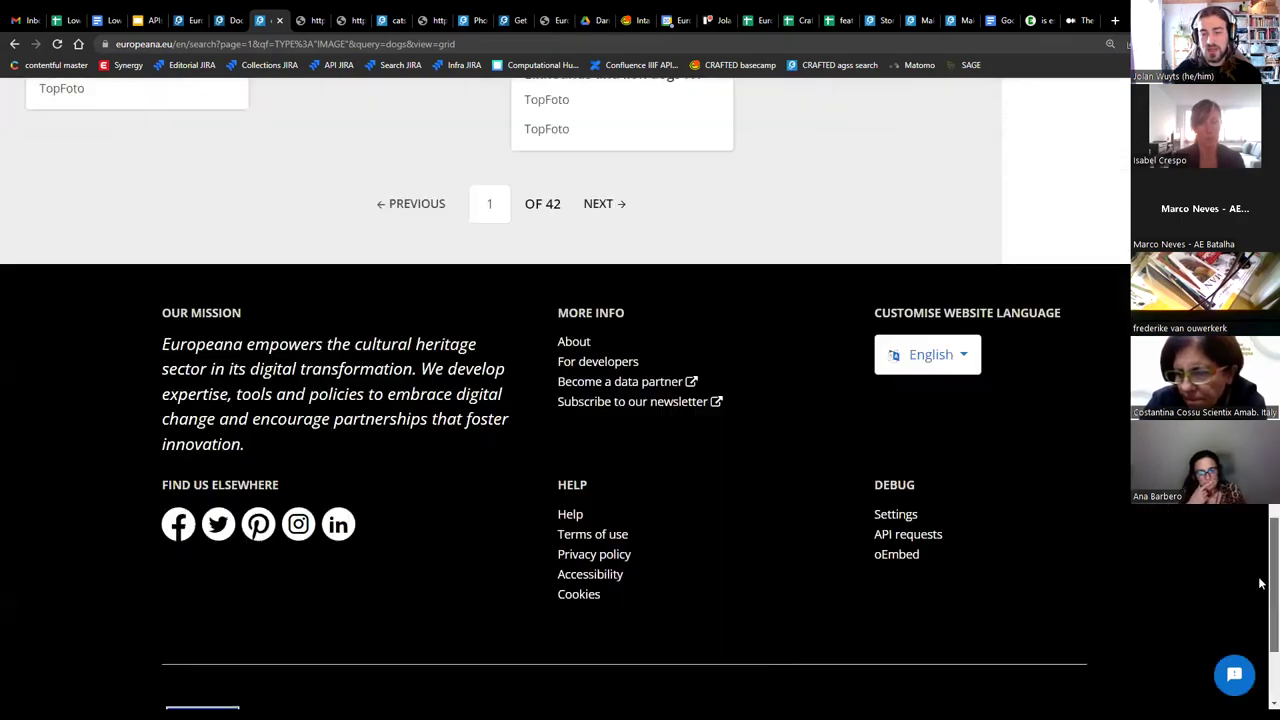
{"action": "scroll", "coordinate": [1226, 583], "scroll_direction": "down", "scroll_amount": 15}
{"action": "left_click", "coordinate": [934, 538]}
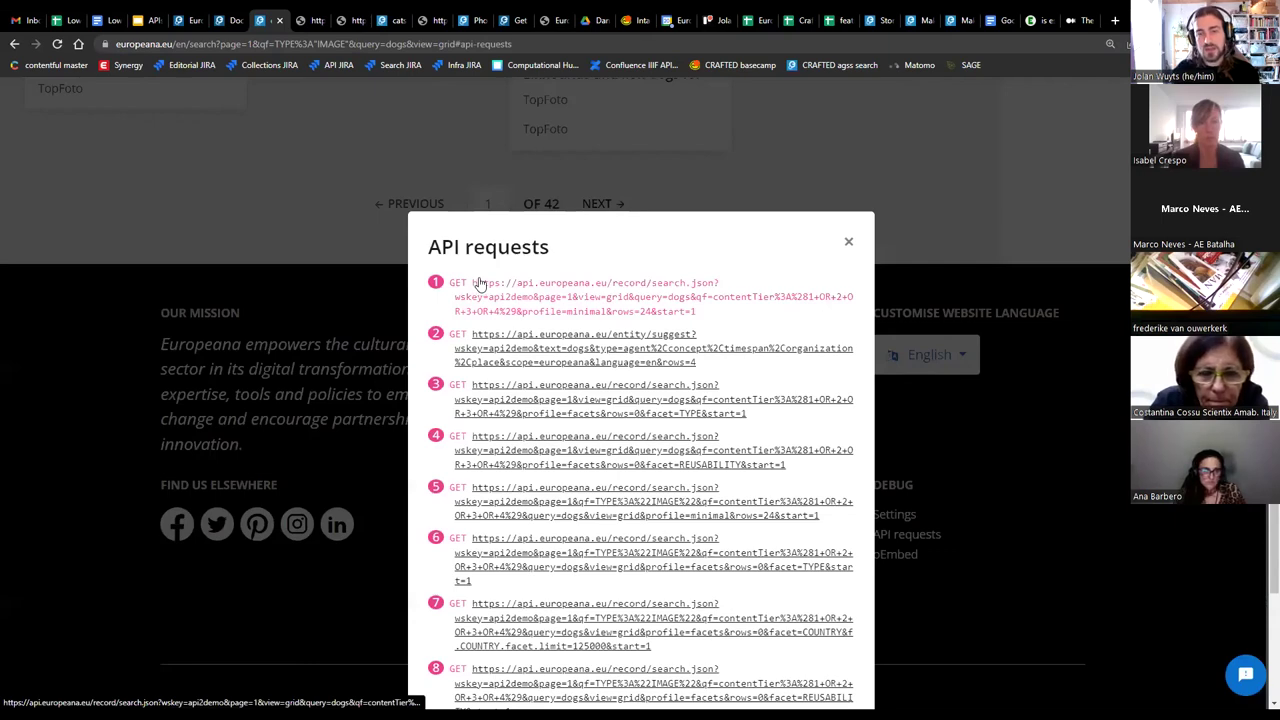
{"action": "left_click", "coordinate": [1110, 44]}
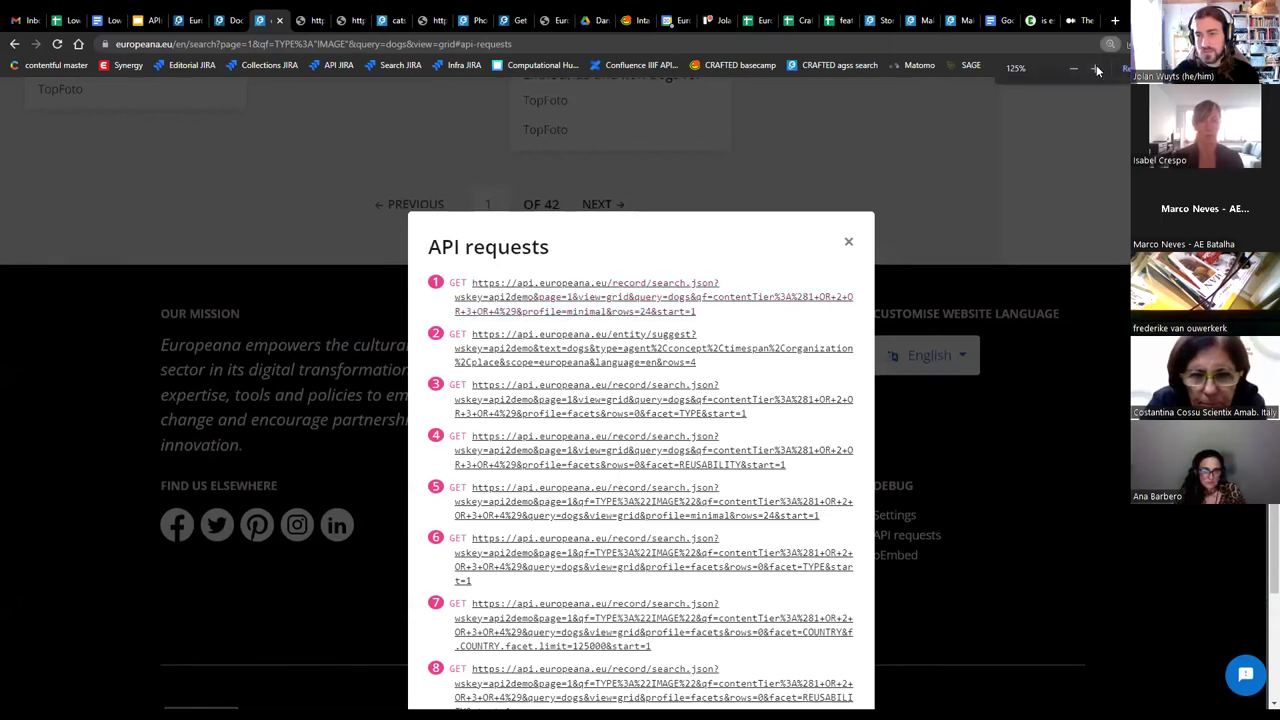
{"action": "left_click", "coordinate": [1096, 68]}
{"action": "left_click", "coordinate": [1096, 68]}
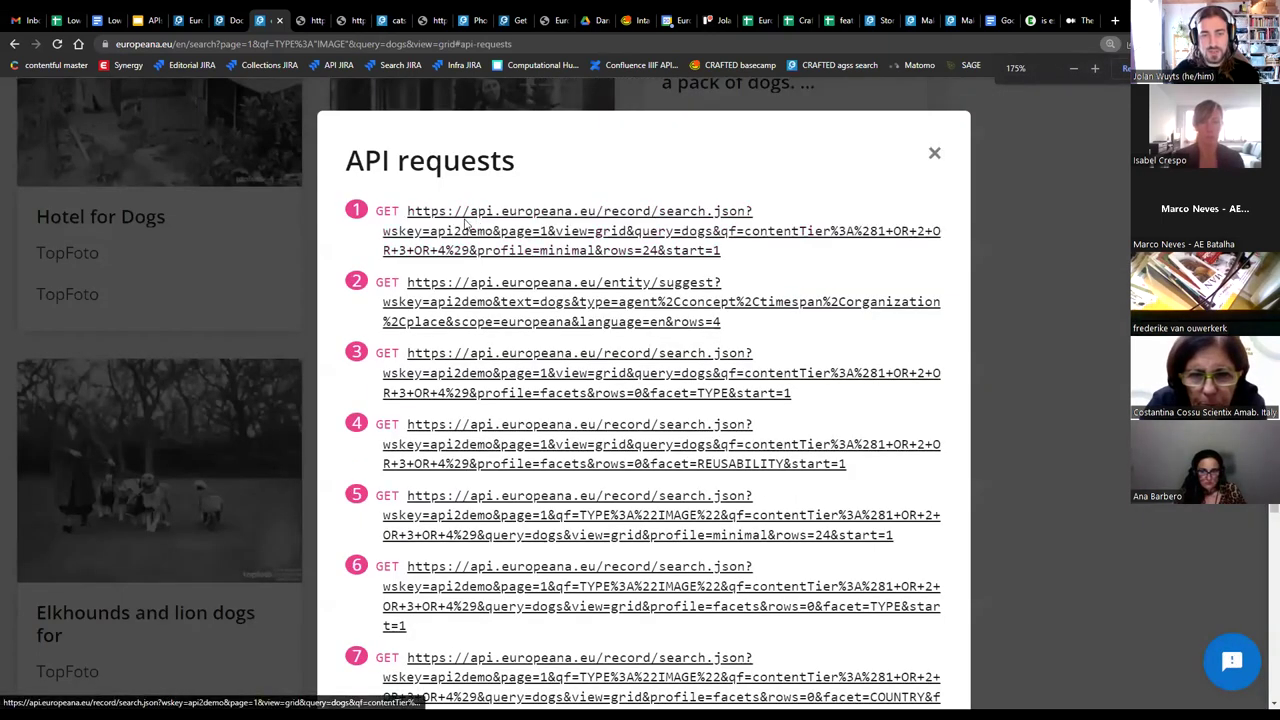
{"action": "left_click", "coordinate": [465, 224]}
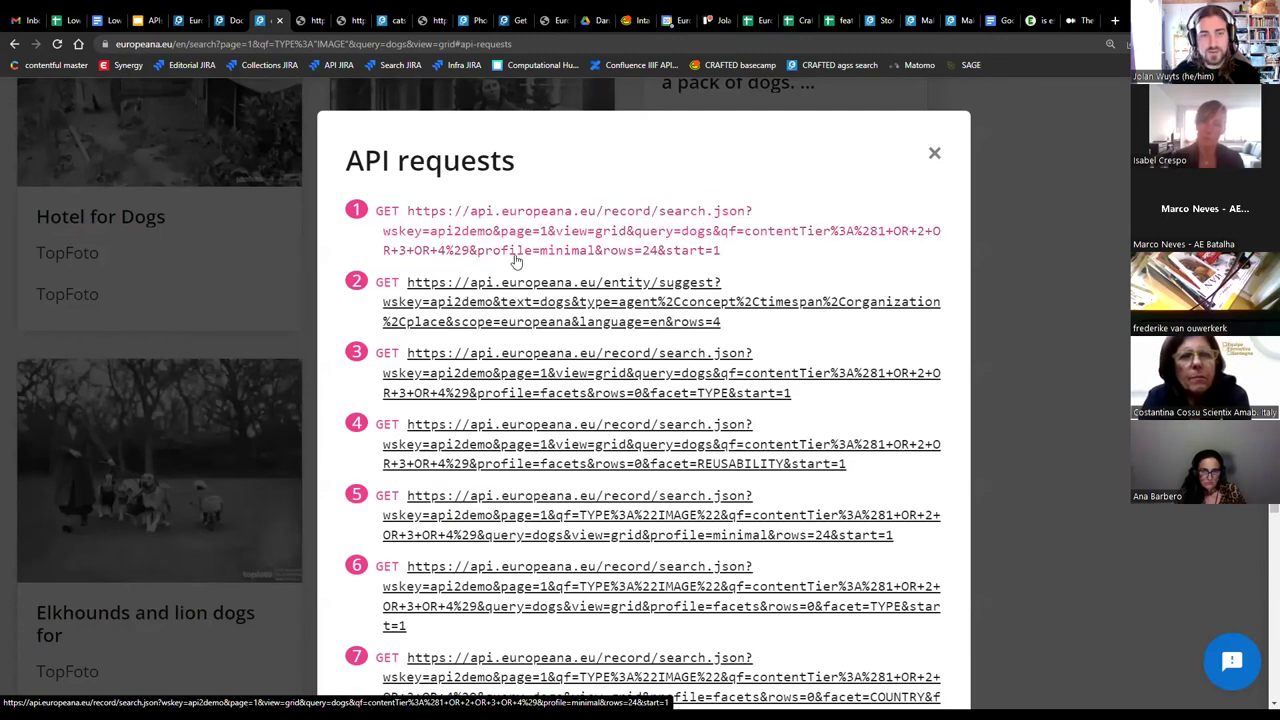
Close the requests list, highlight TYPE:"IMAGE" in the address, and return to the REST API console slide.
{"action": "left_click", "coordinate": [935, 155]}
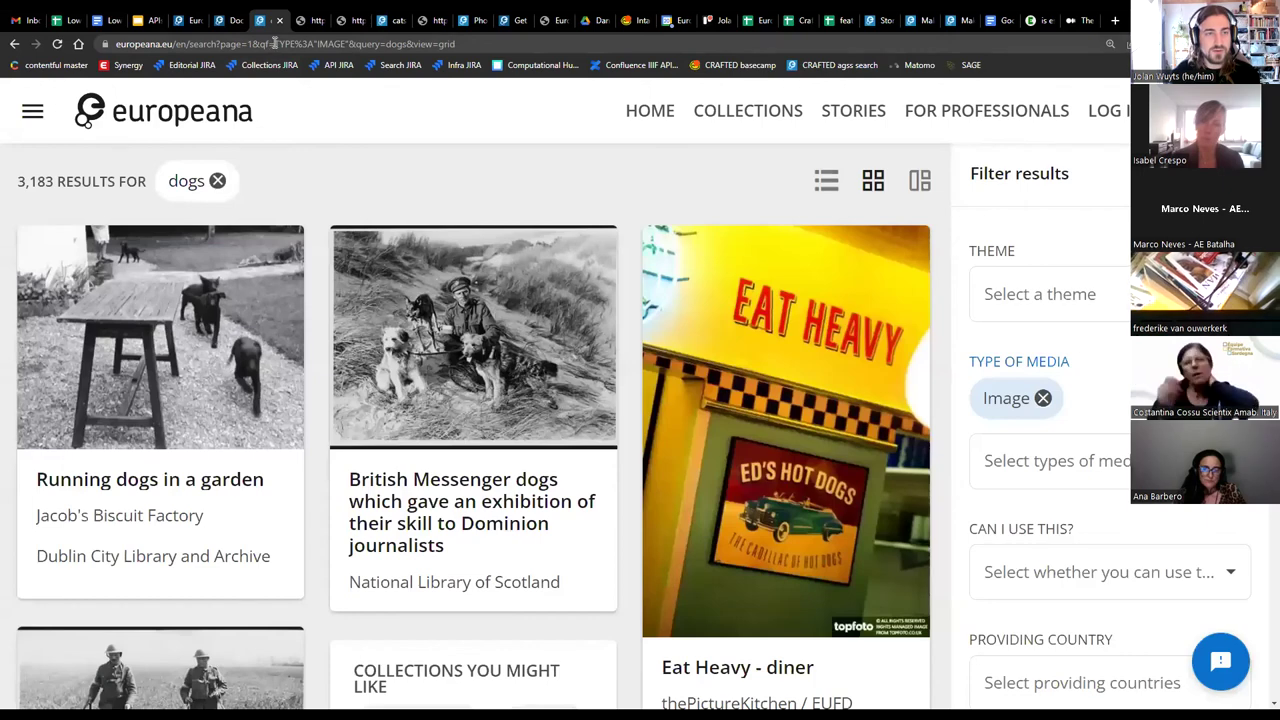
{"action": "left_click_drag", "start_coordinate": [284, 43], "coordinate": [351, 44]}
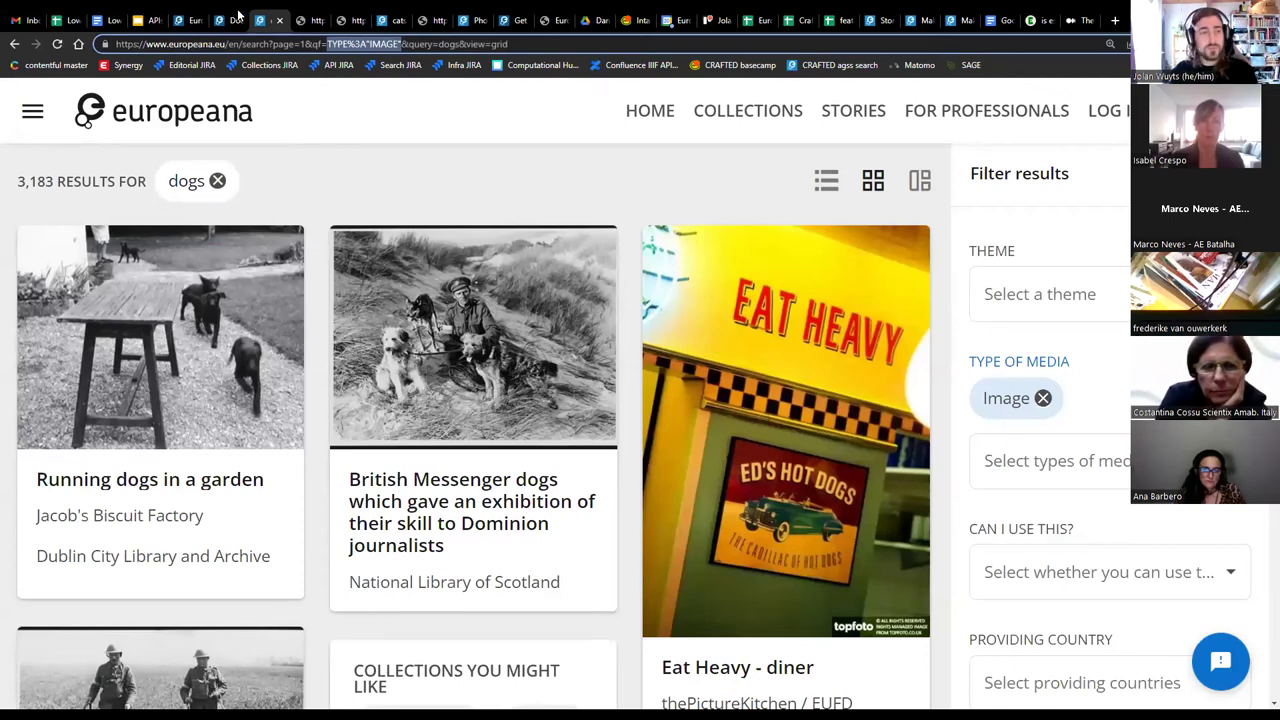
{"action": "key", "text": "ctrl+4"}
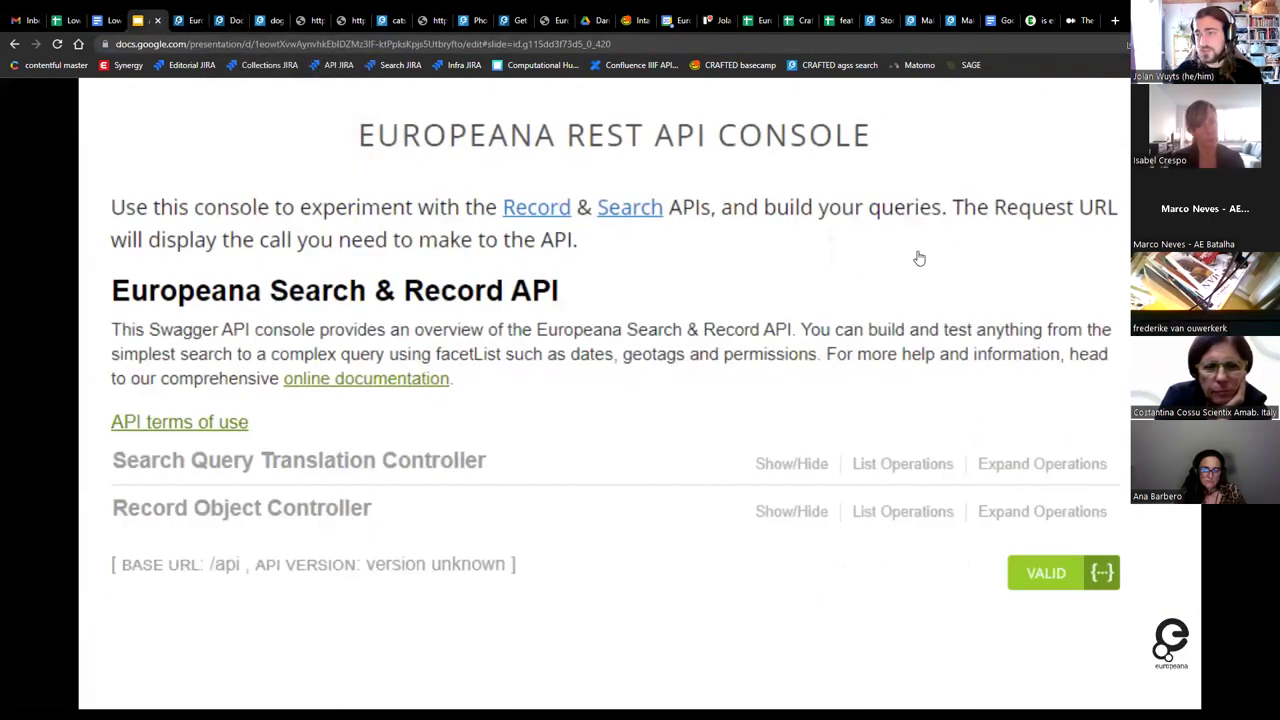
{"action": "key", "text": "alt+f"}
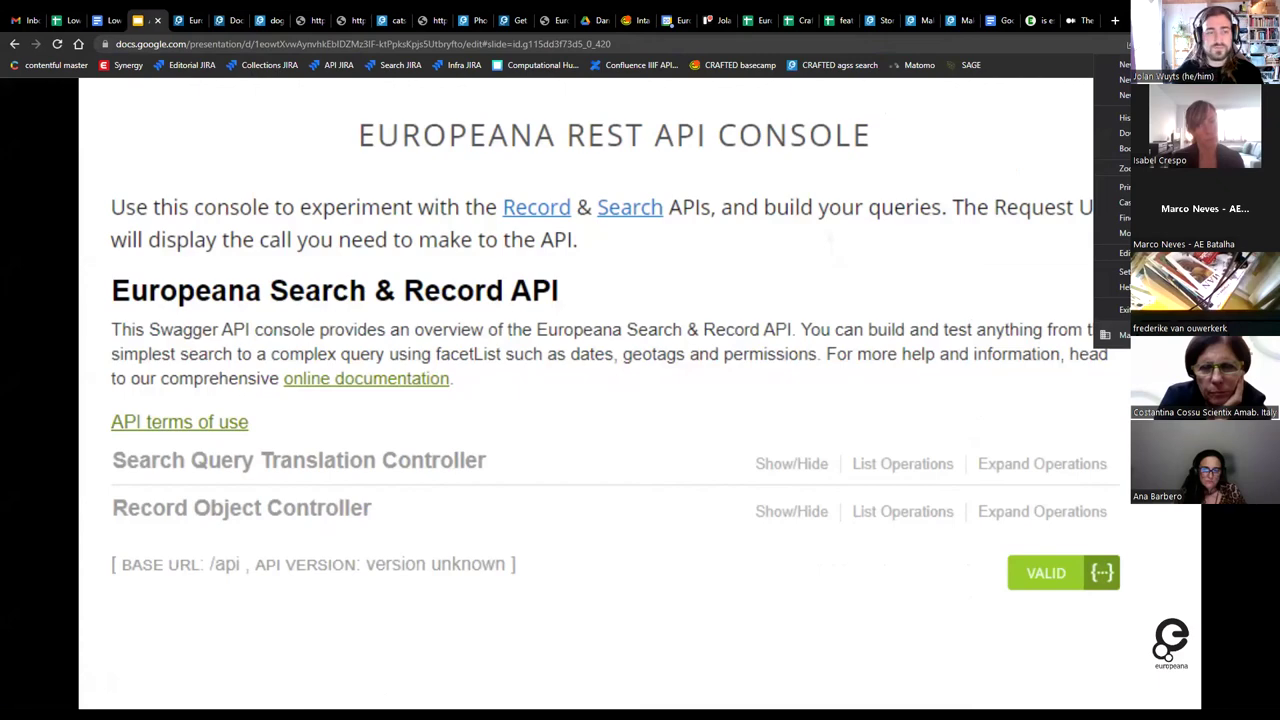